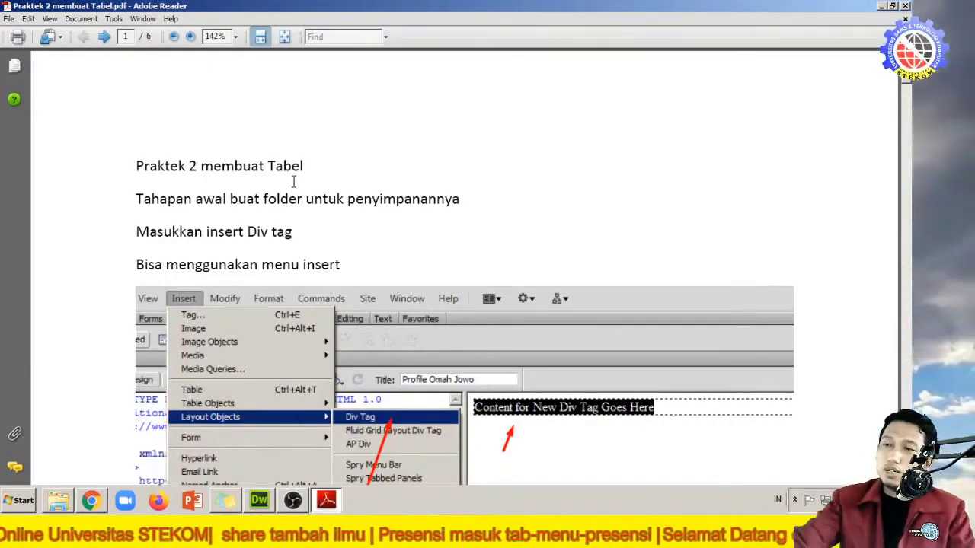
Step: Read the PDF's opening instructions on the storage folder and Div tag, comparing them with the finished menu.html page in Dreamweaver
{"action": "scroll", "coordinate": [293, 182], "scroll_direction": "down", "scroll_amount": 2}
{"action": "left_click", "coordinate": [263, 502]}
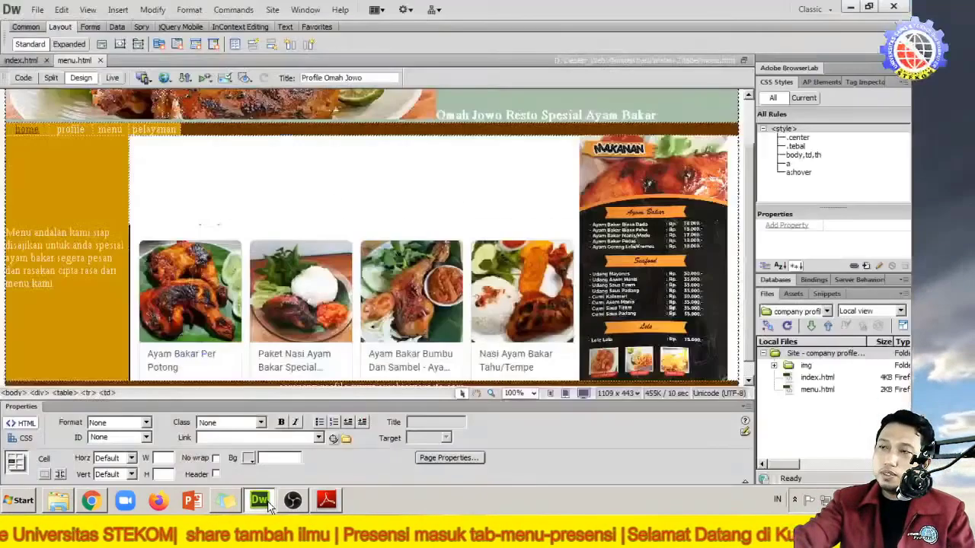
{"action": "left_click", "coordinate": [326, 500]}
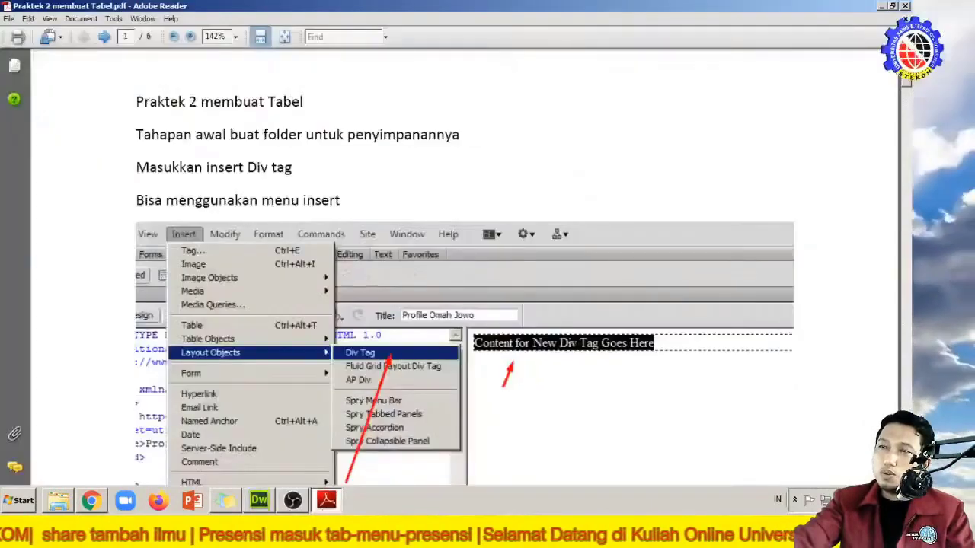
{"action": "scroll", "coordinate": [251, 290], "scroll_direction": "down", "scroll_amount": 2}
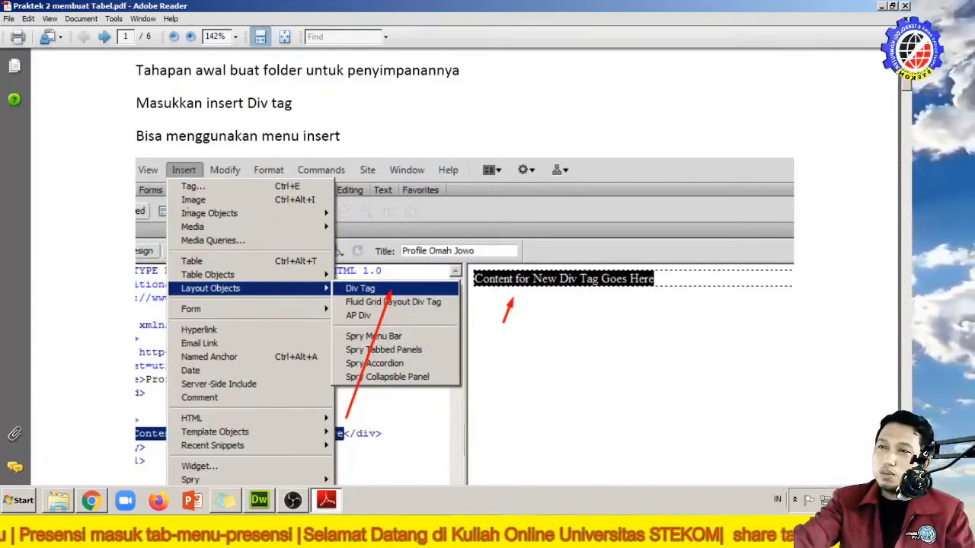
{"action": "left_click", "coordinate": [257, 503]}
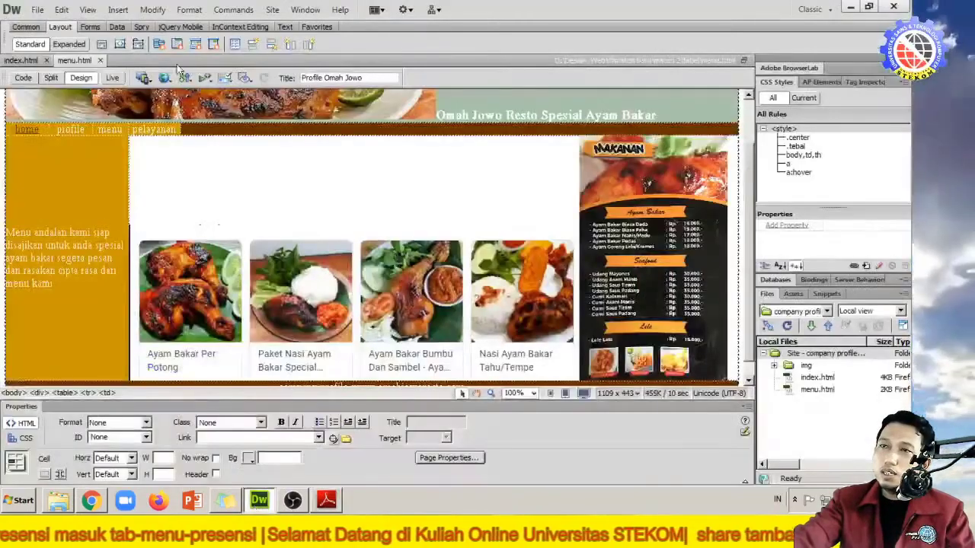
Step: Locate the Div Tag command among the insertable layout objects and compare it with the PDF's illustration, without inserting anything
{"action": "left_click", "coordinate": [115, 10]}
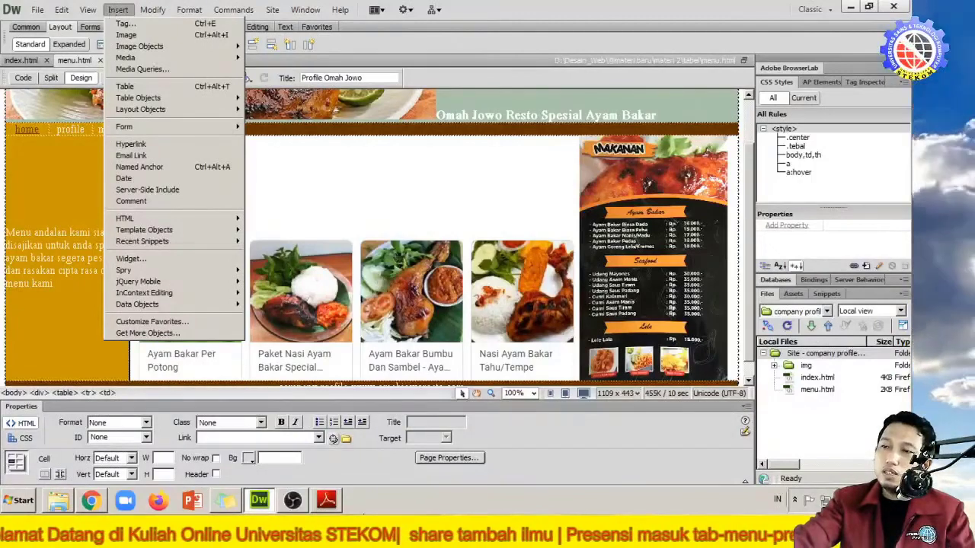
{"action": "left_click", "coordinate": [327, 502]}
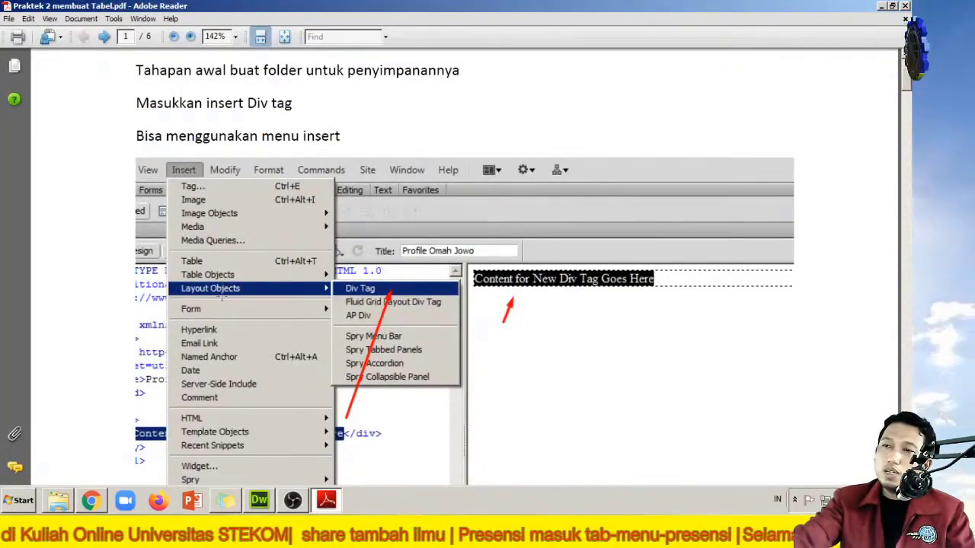
{"action": "left_click", "coordinate": [259, 503]}
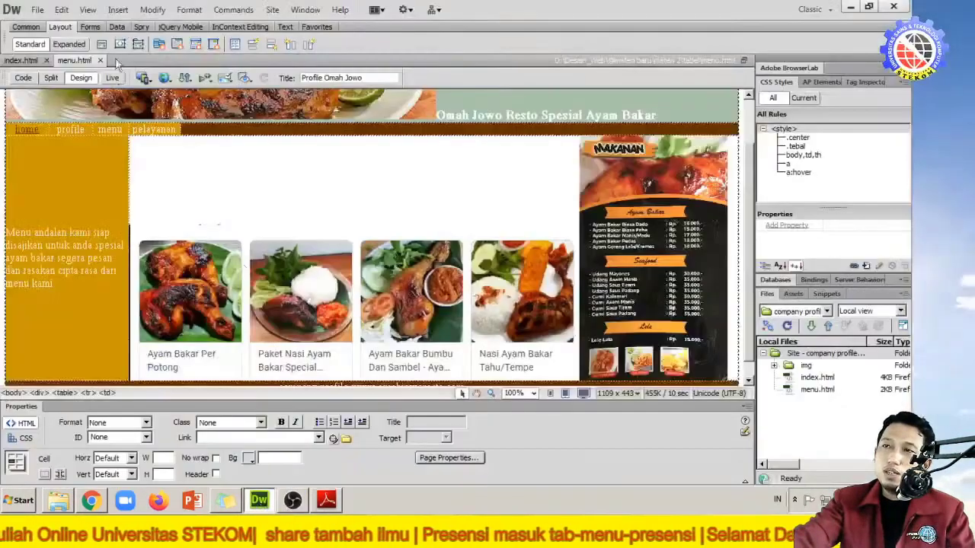
{"action": "left_click", "coordinate": [116, 11]}
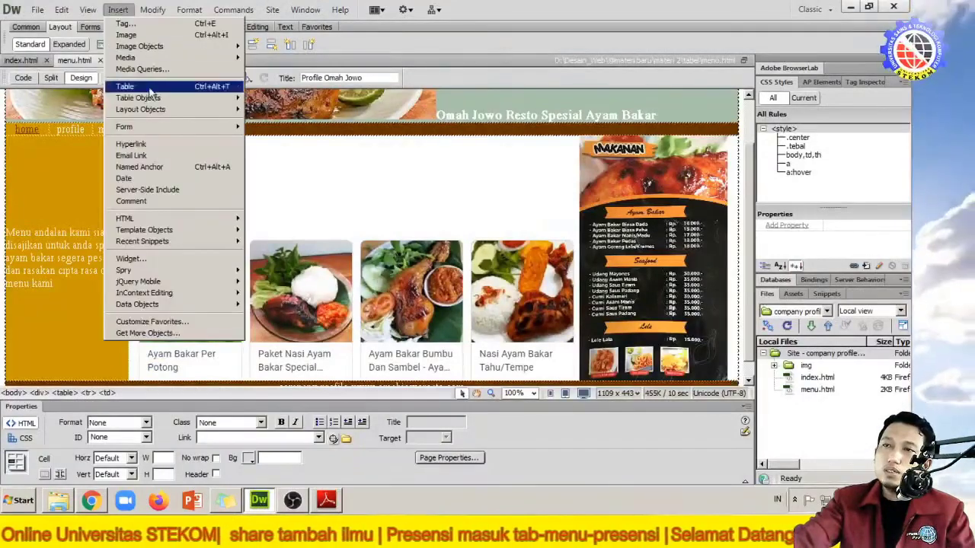
{"action": "mouse_move", "coordinate": [167, 100]}
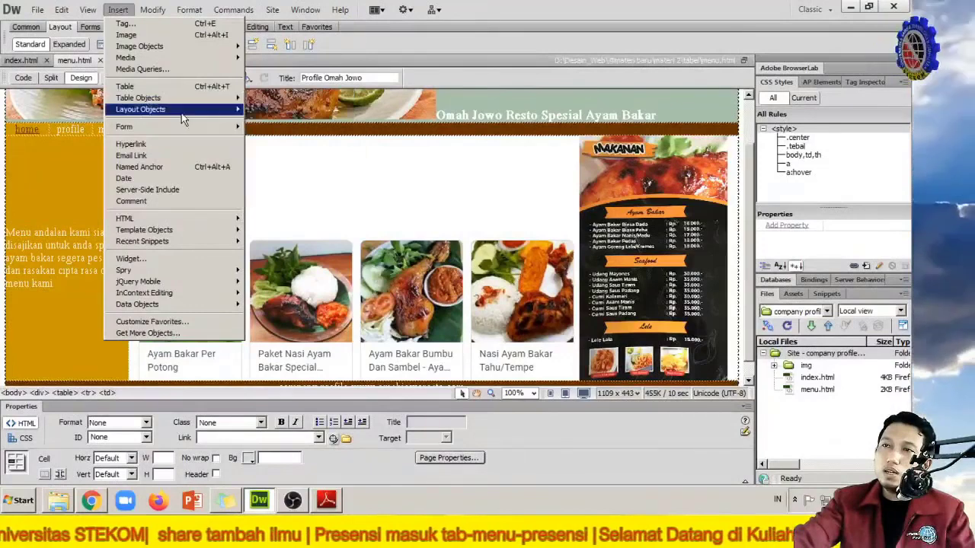
{"action": "mouse_move", "coordinate": [230, 113]}
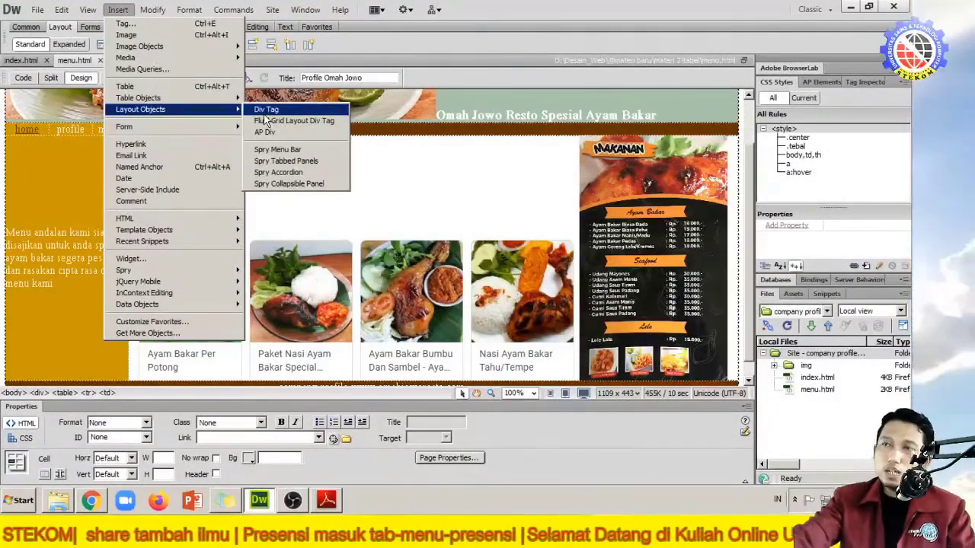
{"action": "left_click", "coordinate": [403, 44]}
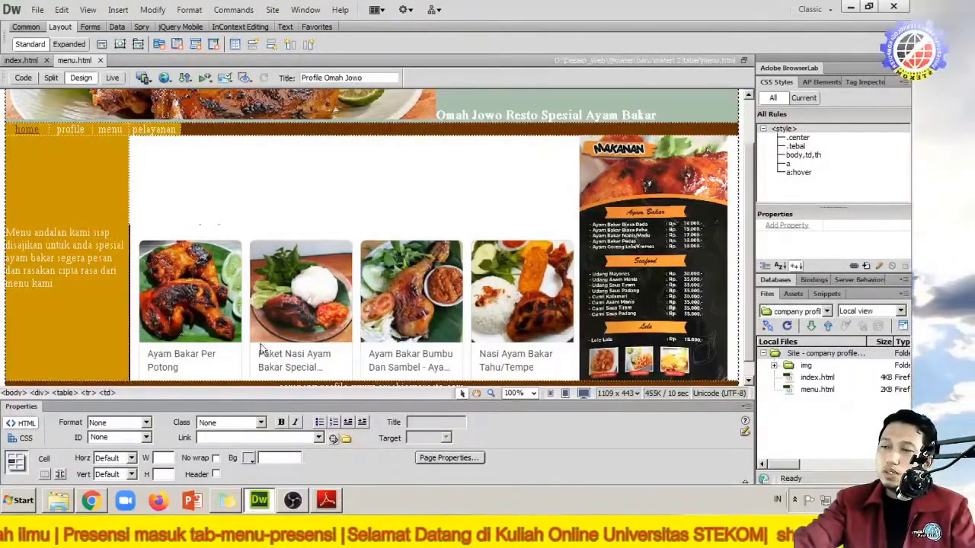
Step: Bring up index.html and preview the page in Chrome
{"action": "left_click", "coordinate": [22, 61]}
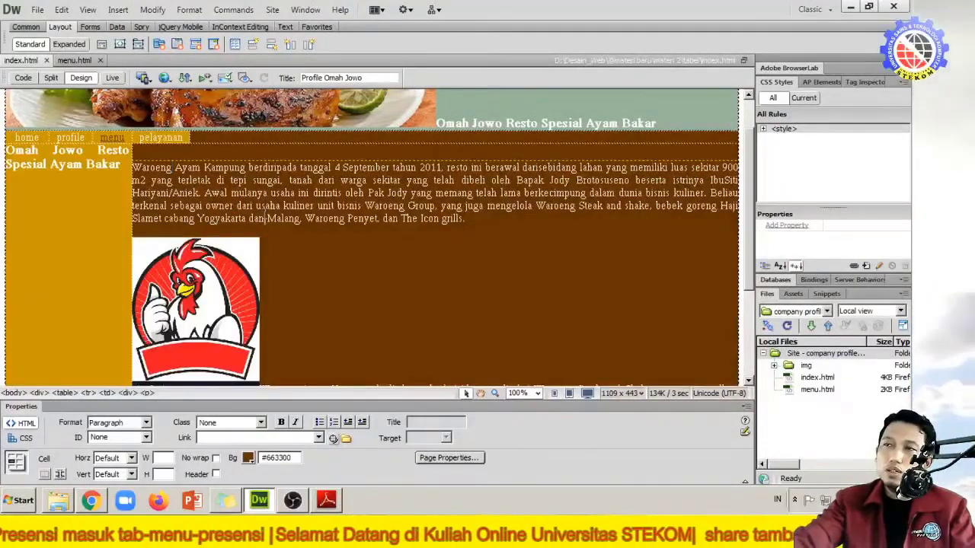
{"action": "scroll", "coordinate": [265, 216], "scroll_direction": "up", "scroll_amount": 2}
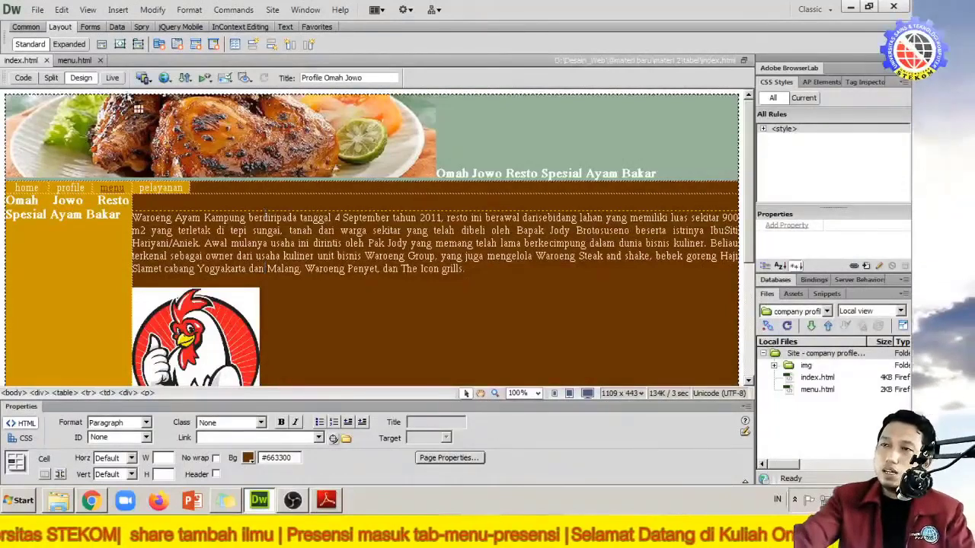
{"action": "left_click", "coordinate": [164, 78]}
{"action": "left_click", "coordinate": [174, 114]}
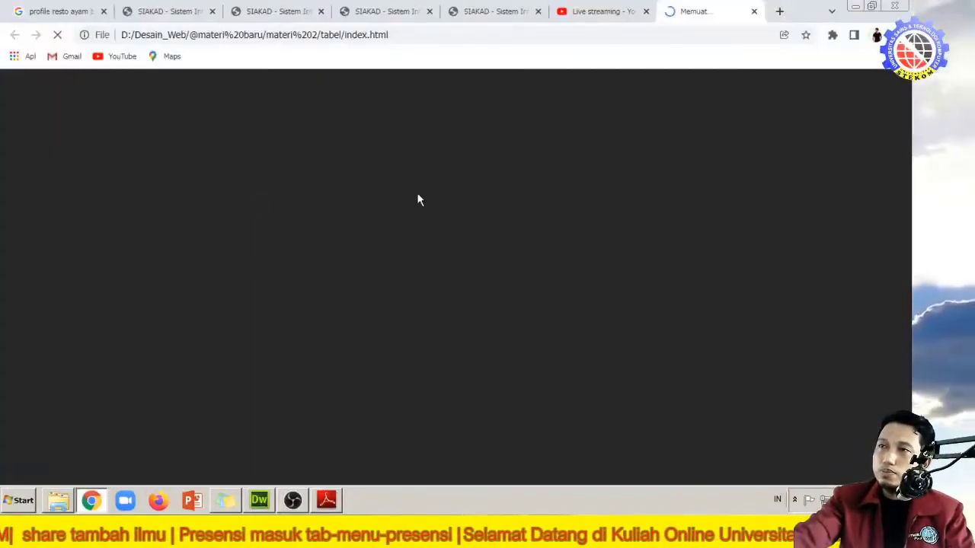
Step: Examine the previewed index page's banner, moving title, navigation bar, sidebar, body text and footer, reloading the page once
{"action": "scroll", "coordinate": [417, 199], "scroll_direction": "down", "scroll_amount": 2}
{"action": "scroll", "coordinate": [418, 200], "scroll_direction": "up", "scroll_amount": 2}
{"action": "scroll", "coordinate": [417, 200], "scroll_direction": "down", "scroll_amount": 2}
{"action": "scroll", "coordinate": [417, 200], "scroll_direction": "up", "scroll_amount": 2}
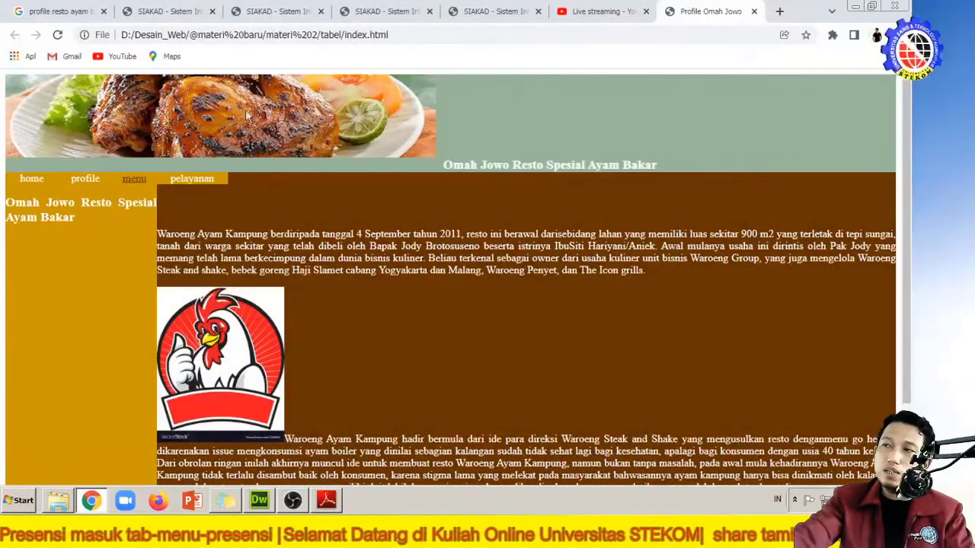
{"action": "left_click_drag", "start_coordinate": [343, 171], "coordinate": [453, 210]}
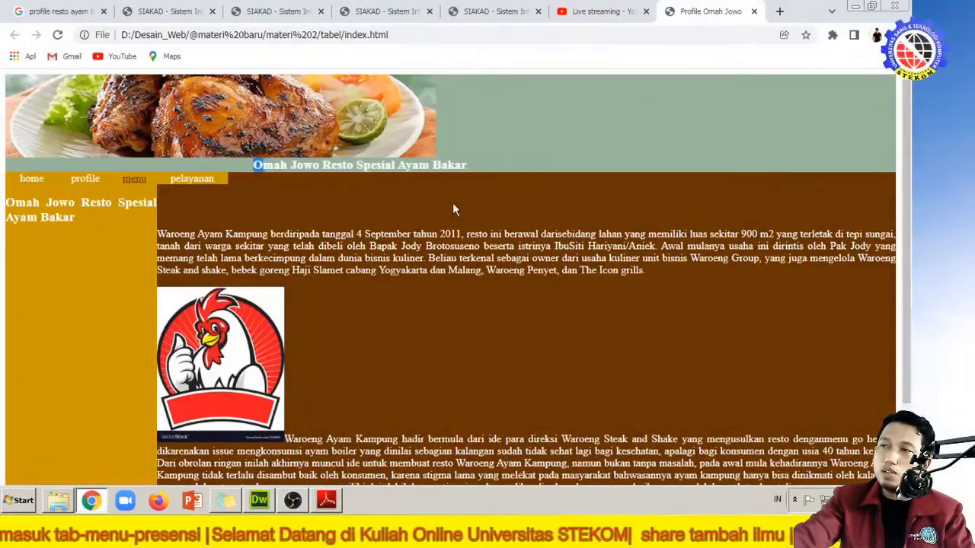
{"action": "left_click", "coordinate": [369, 211]}
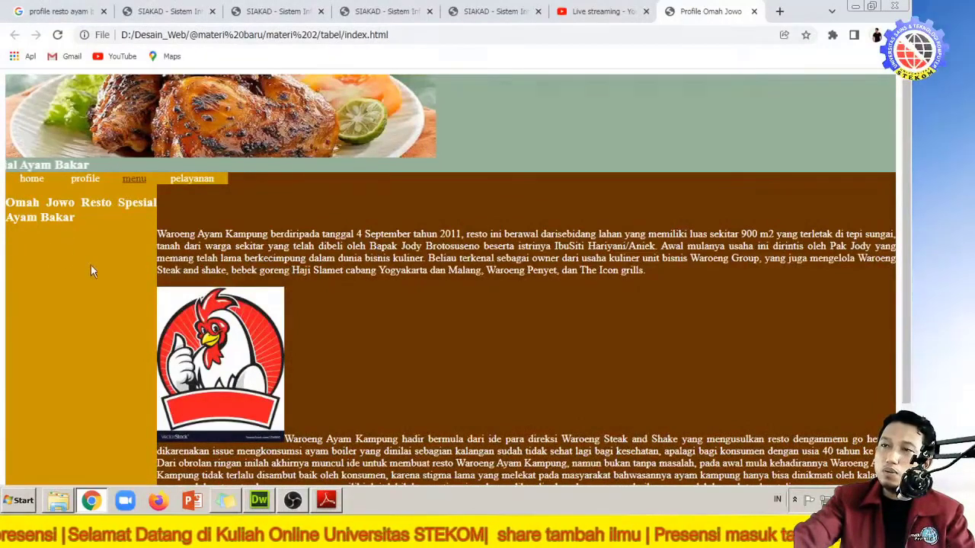
{"action": "key", "text": "F5"}
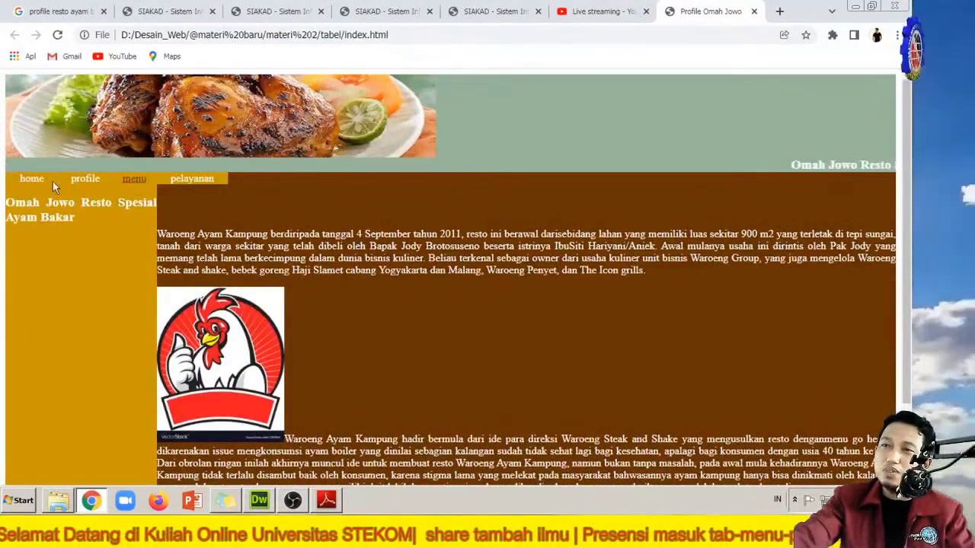
{"action": "scroll", "coordinate": [320, 303], "scroll_direction": "down", "scroll_amount": 3}
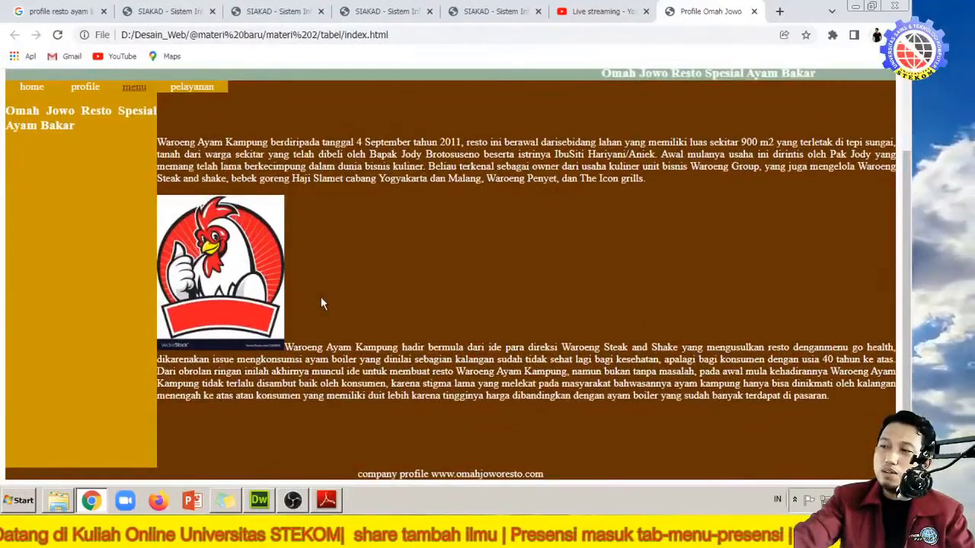
{"action": "scroll", "coordinate": [320, 303], "scroll_direction": "up", "scroll_amount": 3}
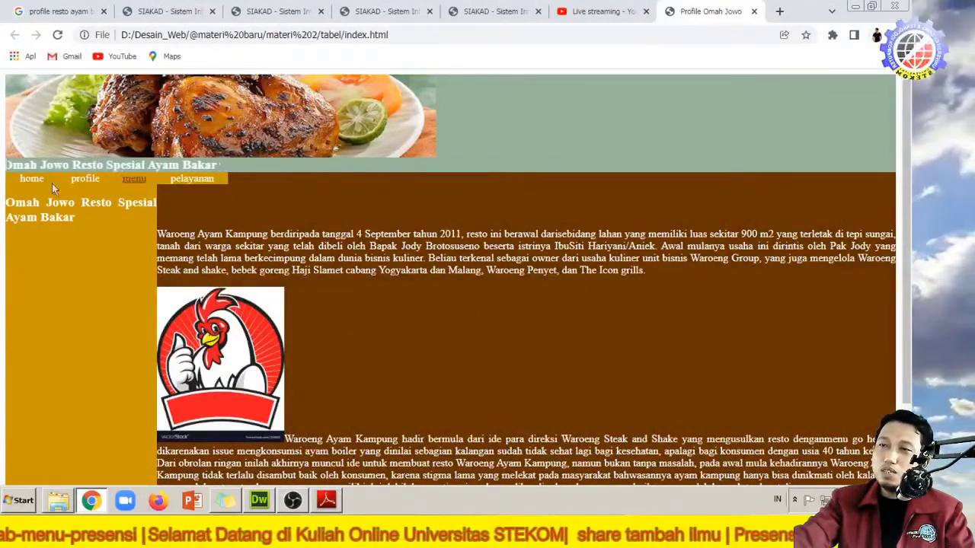
Step: Test the page's menu and home links, and look through the home page's content down to the footer
{"action": "left_click", "coordinate": [134, 179]}
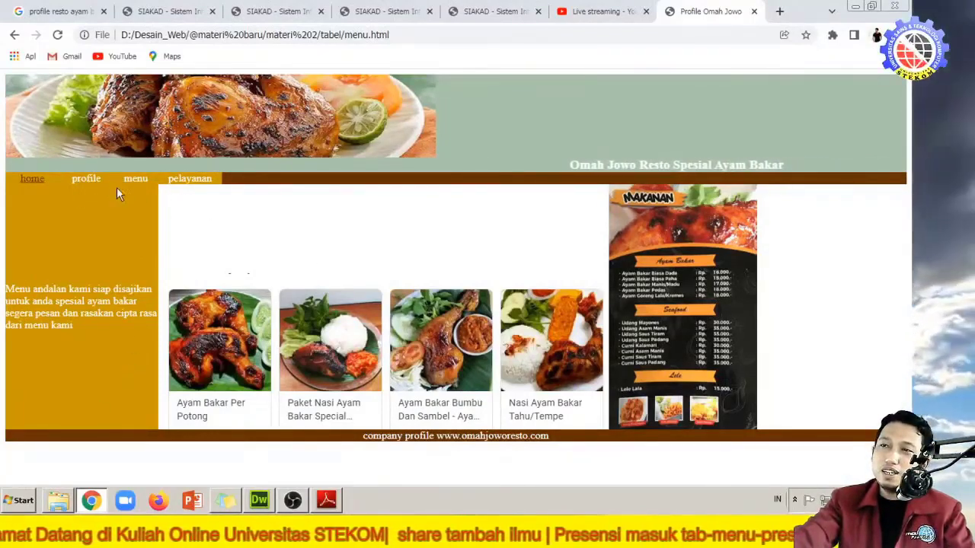
{"action": "left_click", "coordinate": [31, 180]}
{"action": "scroll", "coordinate": [165, 276], "scroll_direction": "down", "scroll_amount": 2}
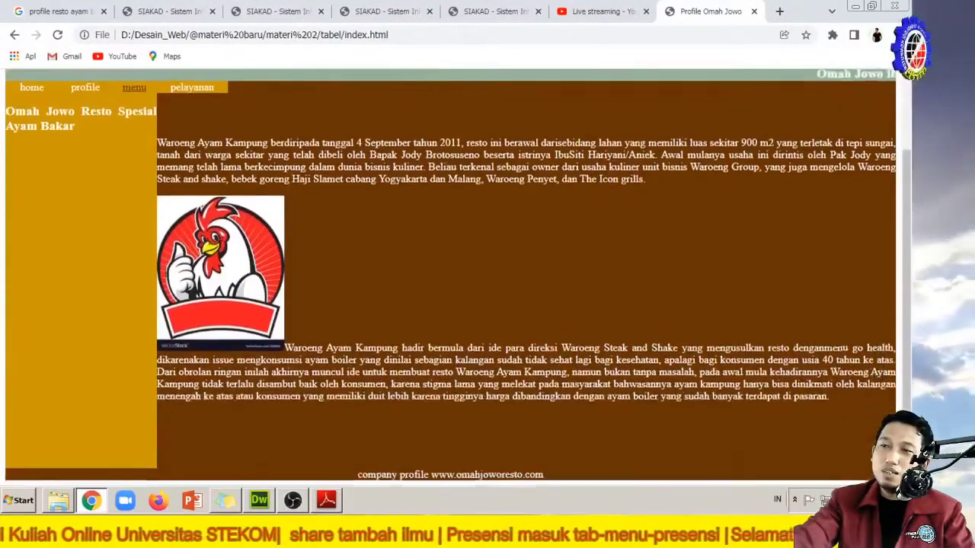
{"action": "scroll", "coordinate": [168, 279], "scroll_direction": "up", "scroll_amount": 2}
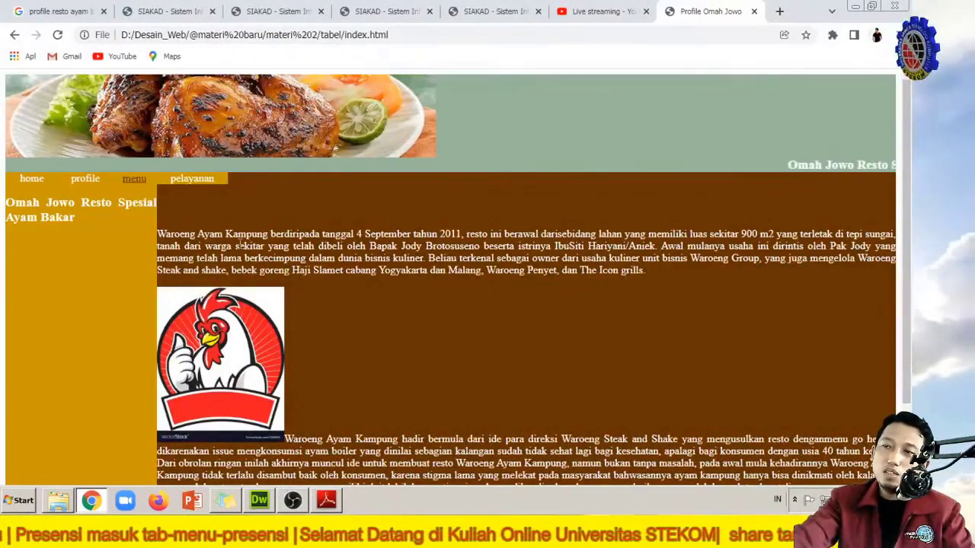
{"action": "scroll", "coordinate": [403, 160], "scroll_direction": "down", "scroll_amount": 1}
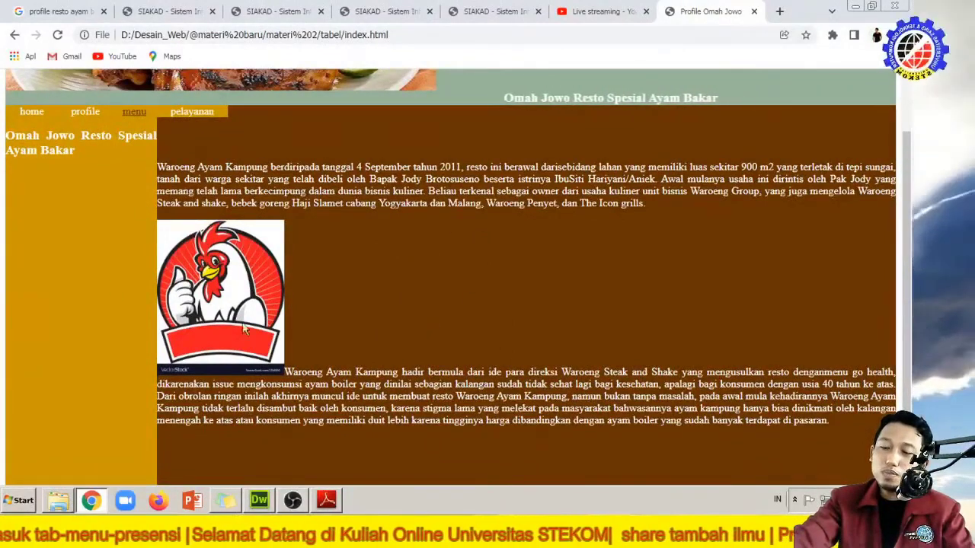
{"action": "scroll", "coordinate": [307, 211], "scroll_direction": "down", "scroll_amount": 1}
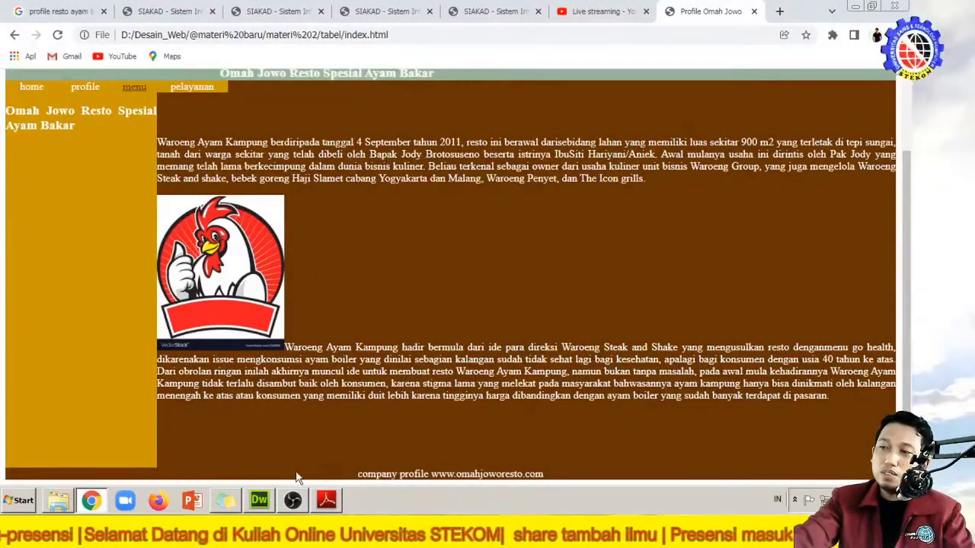
{"action": "scroll", "coordinate": [297, 472], "scroll_direction": "up", "scroll_amount": 1}
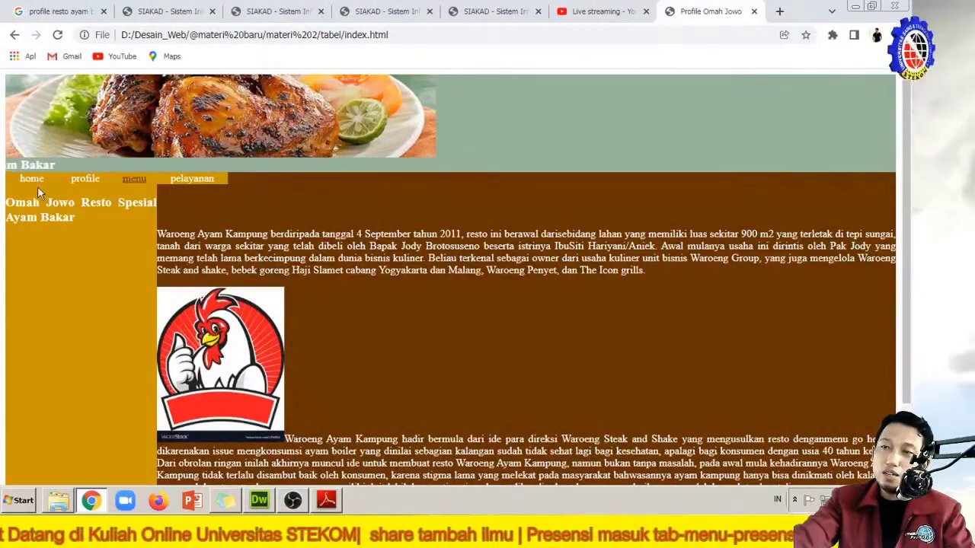
Step: Open the menu page and check its layout at different browser zoom levels up to 175%
{"action": "left_click", "coordinate": [128, 182]}
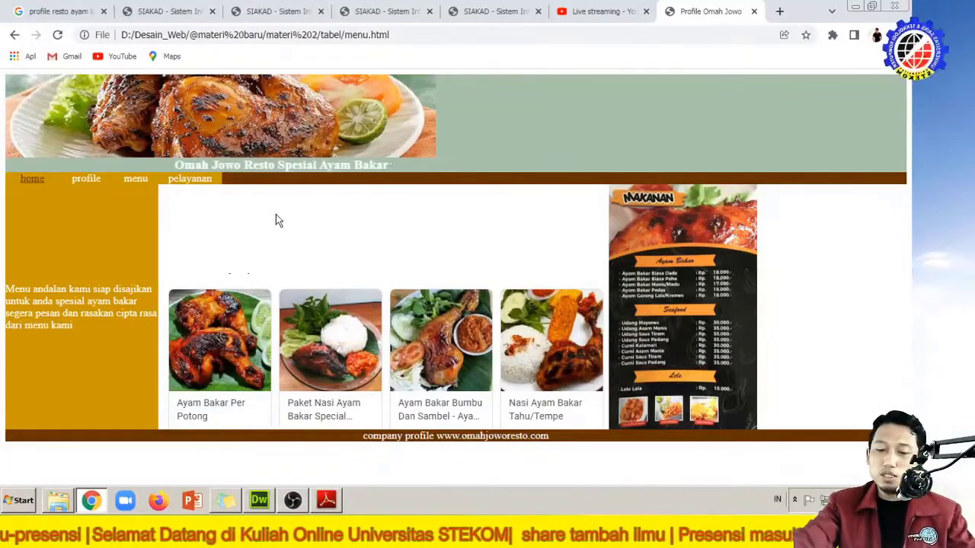
{"action": "key", "text": "ctrl+plus"}
{"action": "key", "text": "ctrl+plus"}
{"action": "key", "text": "ctrl+plus"}
{"action": "key", "text": "ctrl+plus"}
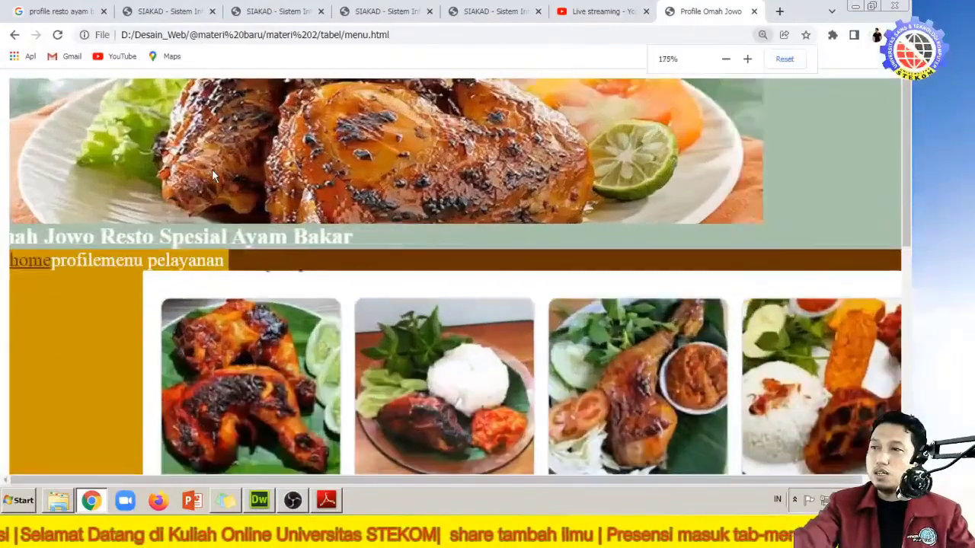
{"action": "key", "text": "ctrl+minus"}
{"action": "key", "text": "ctrl+minus"}
{"action": "key", "text": "ctrl+minus"}
{"action": "key", "text": "ctrl+plus"}
{"action": "key", "text": "ctrl+minus"}
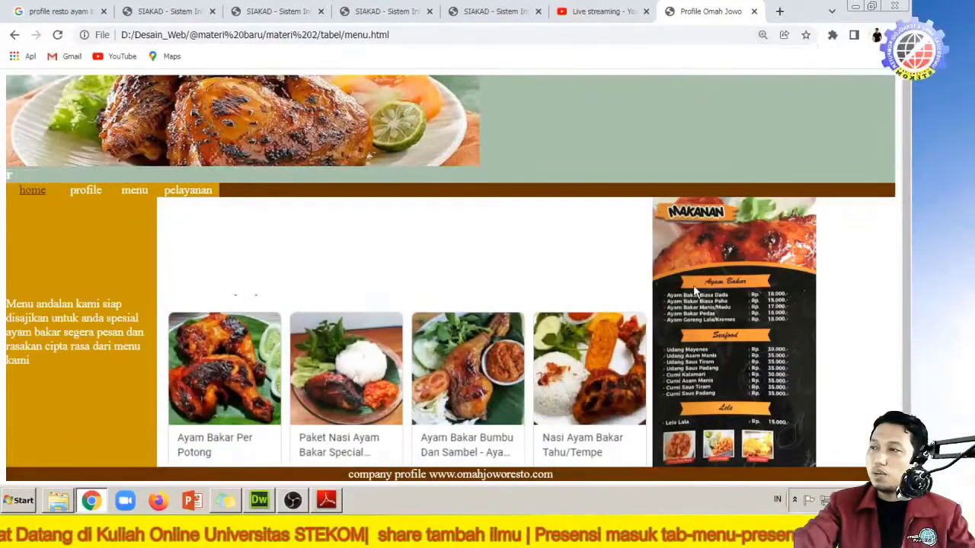
{"action": "key", "text": "ctrl+plus"}
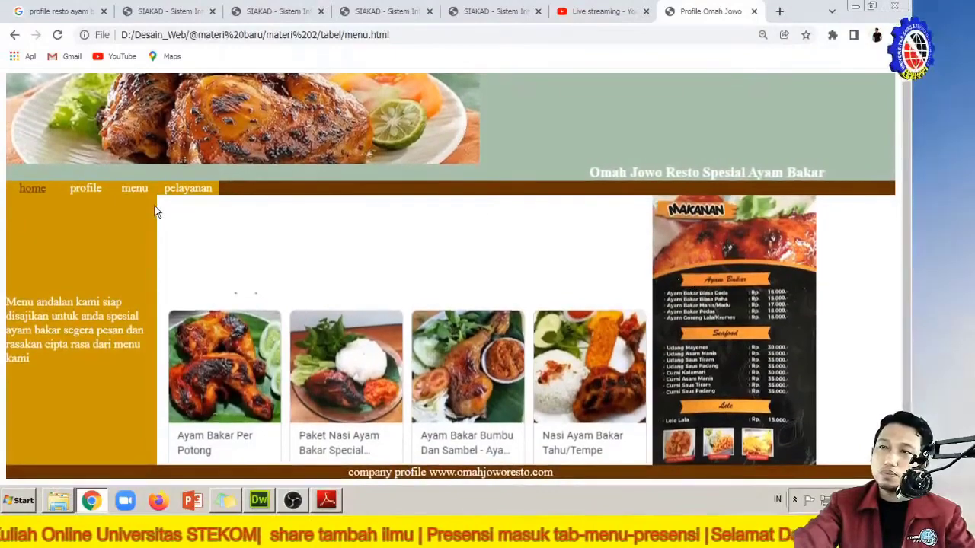
Step: Return to Dreamweaver and close both index.html and menu.html
{"action": "left_click", "coordinate": [257, 502]}
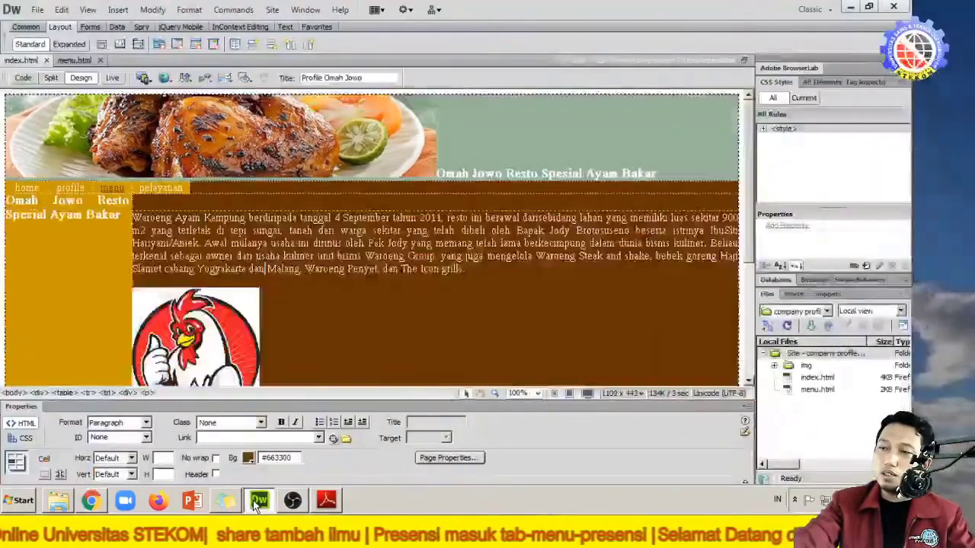
{"action": "left_click", "coordinate": [46, 61]}
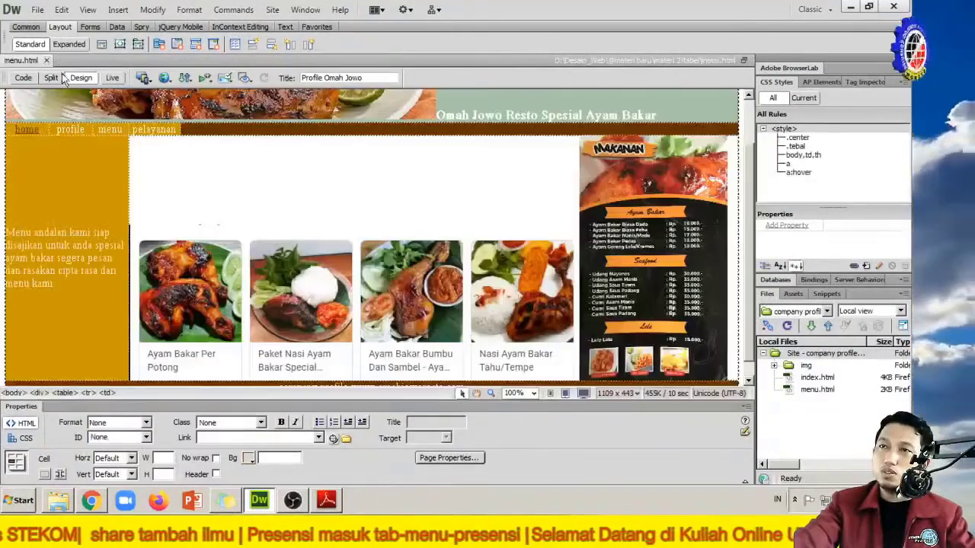
{"action": "left_click", "coordinate": [44, 61]}
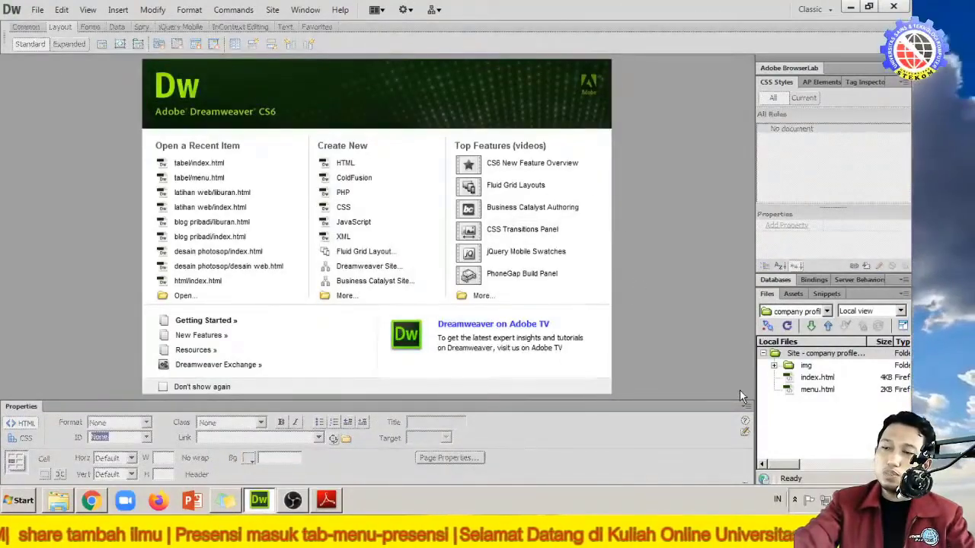
Step: Show the desktop and look inside the existing latihan web folder
{"action": "right_click", "coordinate": [423, 514]}
{"action": "left_click", "coordinate": [472, 387]}
{"action": "key", "text": "super+d"}
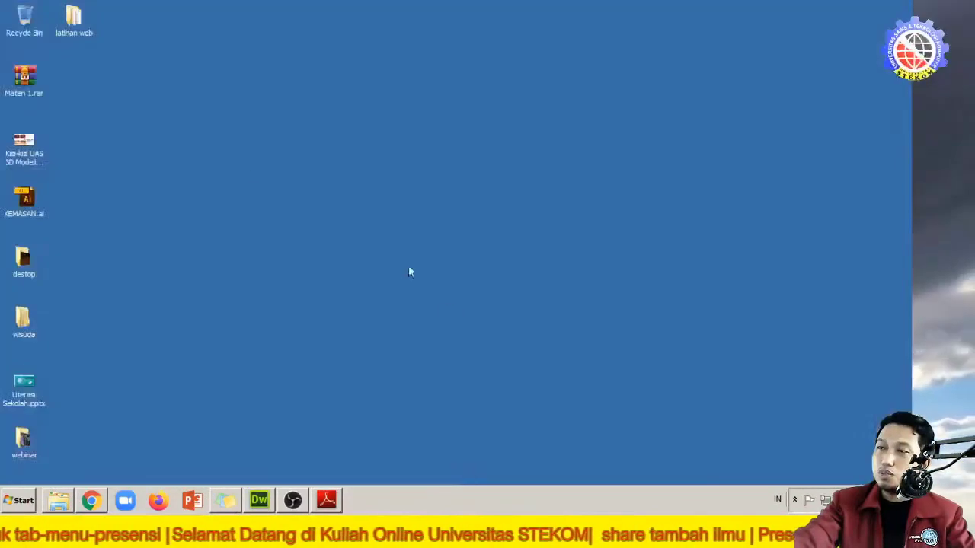
{"action": "left_click", "coordinate": [73, 21]}
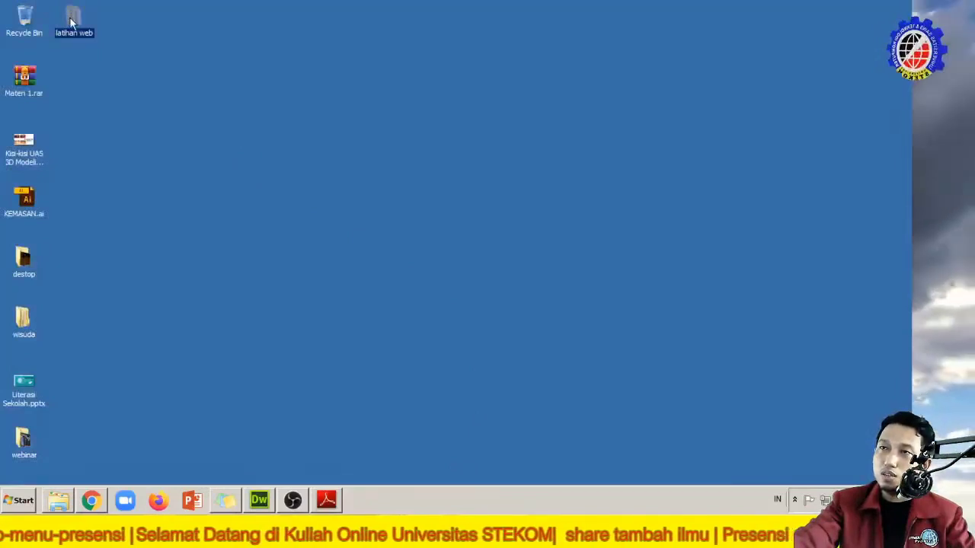
{"action": "double_click", "coordinate": [69, 15]}
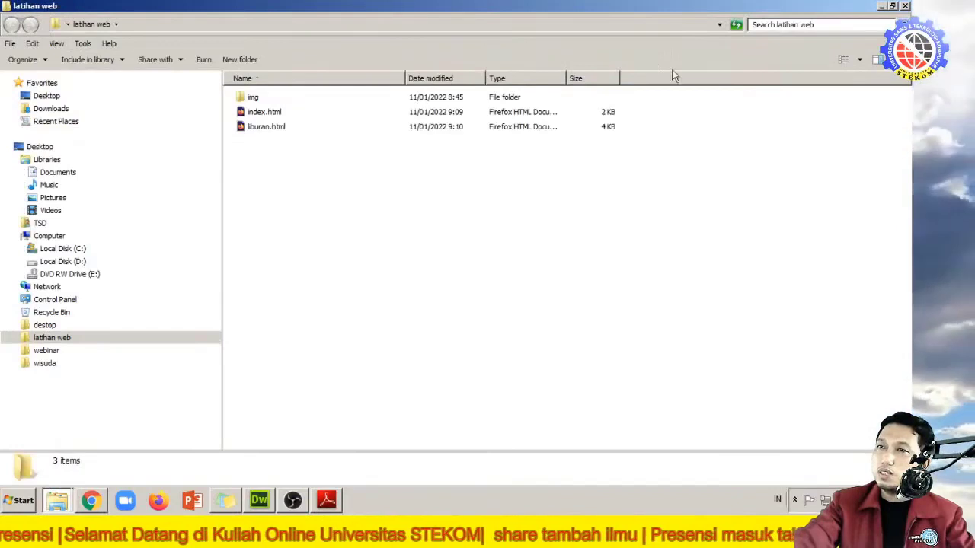
{"action": "left_click", "coordinate": [880, 7]}
Step: Create a new folder on the desktop named company profile
{"action": "right_click", "coordinate": [160, 92]}
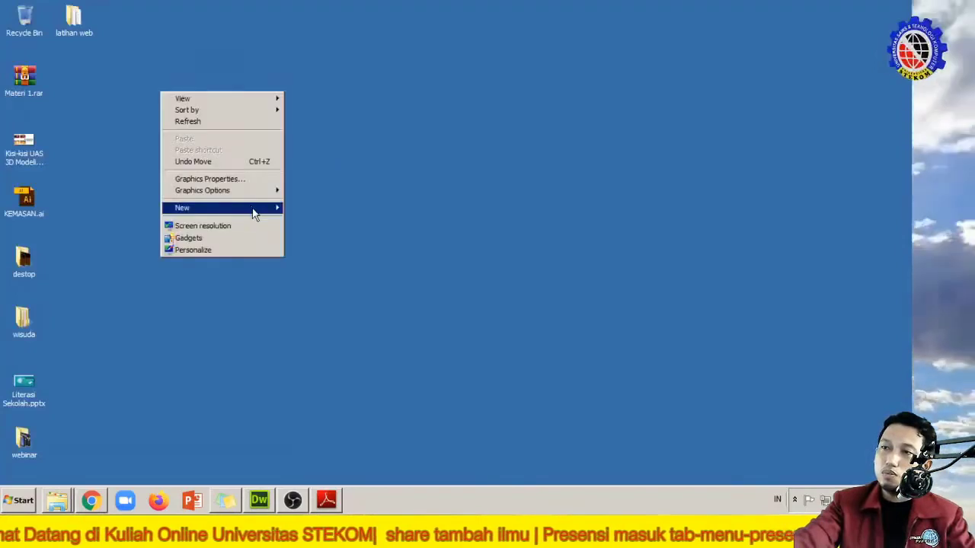
{"action": "mouse_move", "coordinate": [255, 215]}
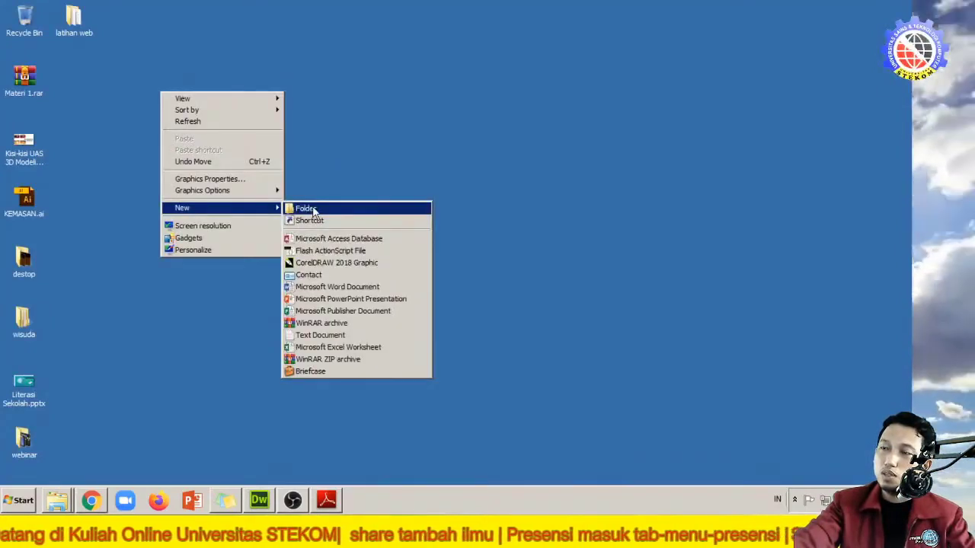
{"action": "left_click", "coordinate": [312, 210]}
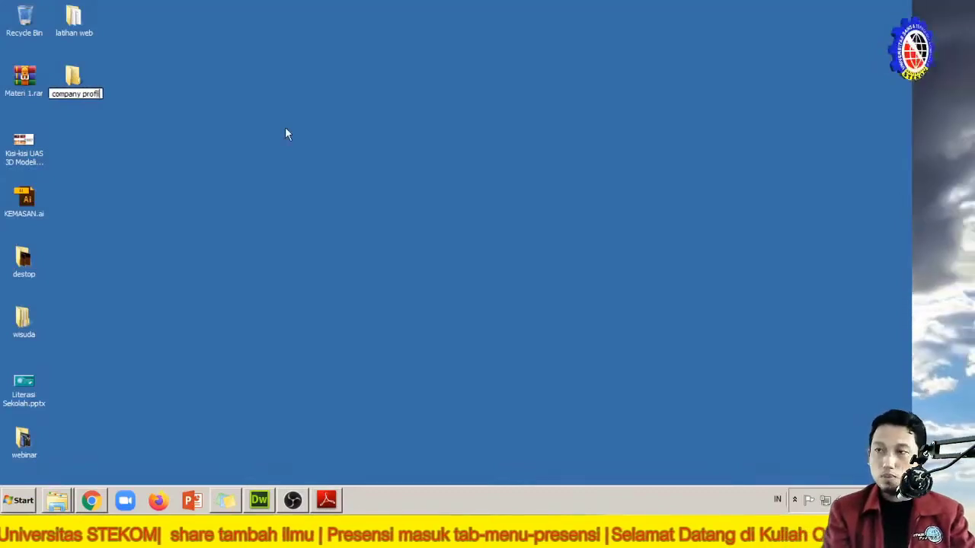
Step: Open the company profile folder and copy its full path
{"action": "double_click", "coordinate": [67, 73]}
{"action": "left_click", "coordinate": [194, 25]}
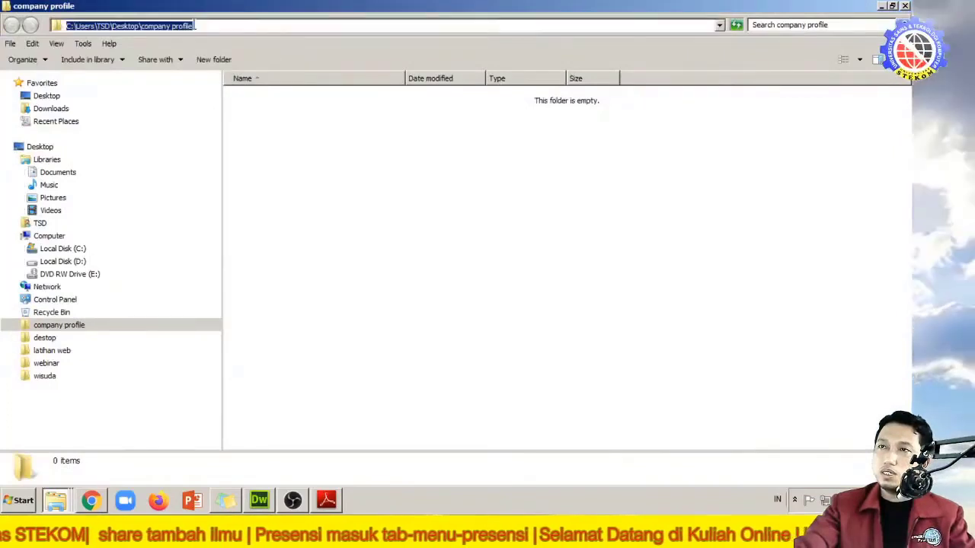
{"action": "right_click", "coordinate": [204, 25]}
{"action": "left_click", "coordinate": [225, 58]}
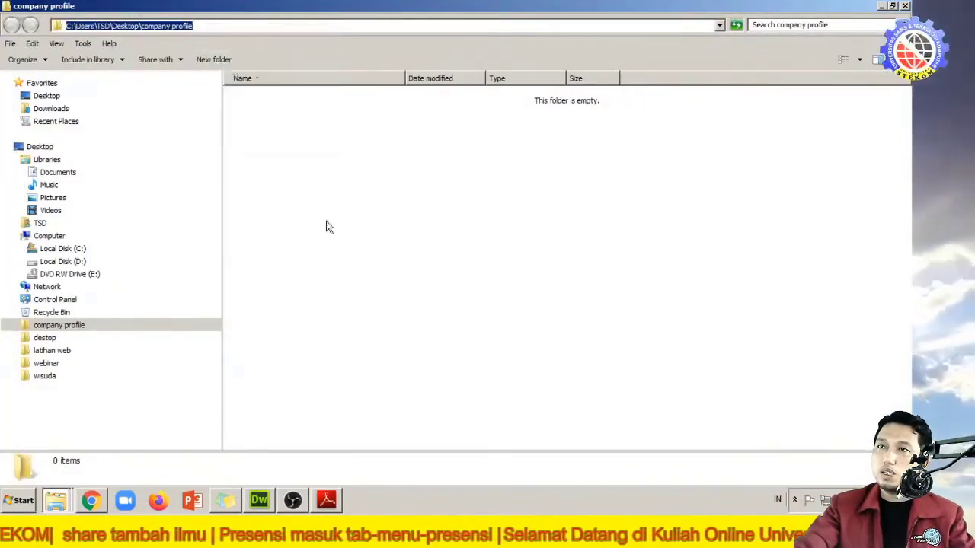
{"action": "left_click", "coordinate": [282, 182]}
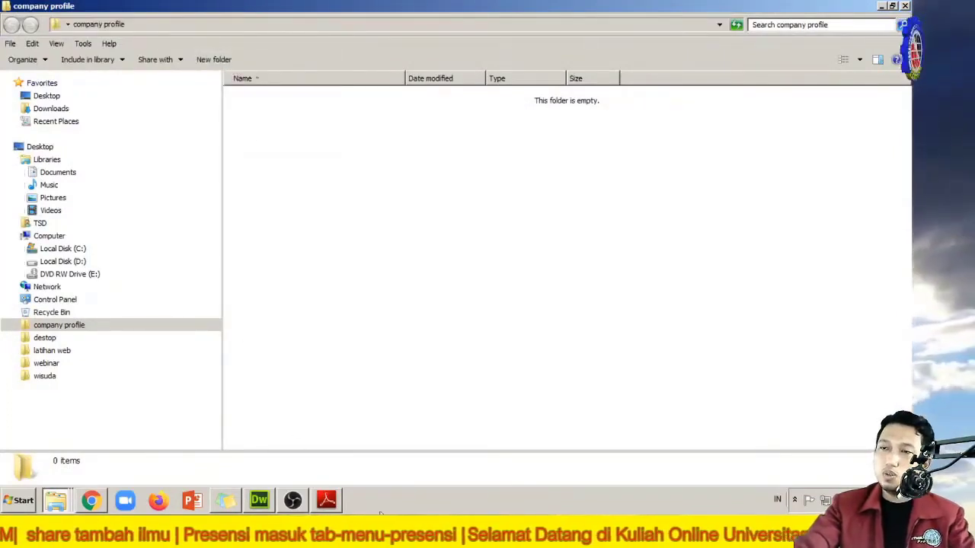
Step: Switch to Dreamweaver and start a new site with the copied company profile path as its local site folder
{"action": "left_click", "coordinate": [259, 501]}
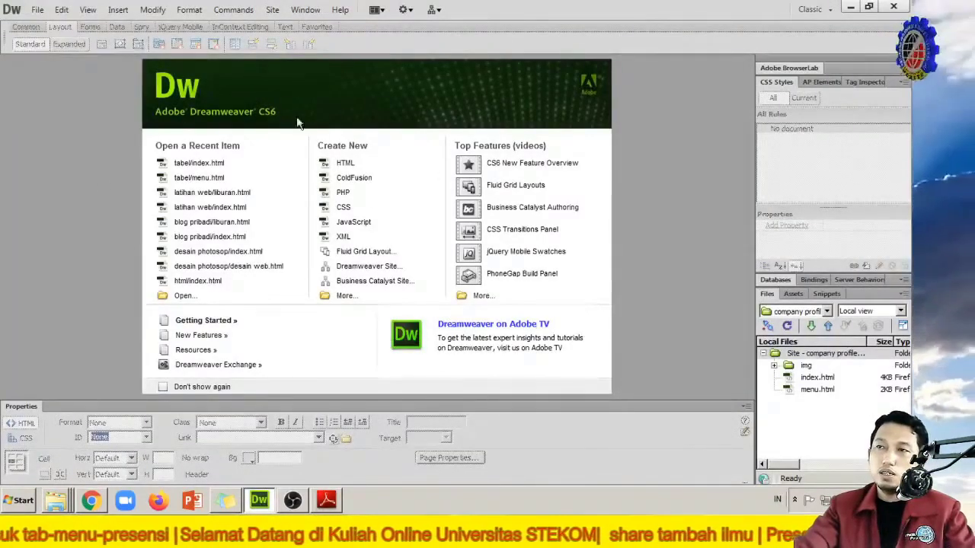
{"action": "left_click", "coordinate": [433, 10]}
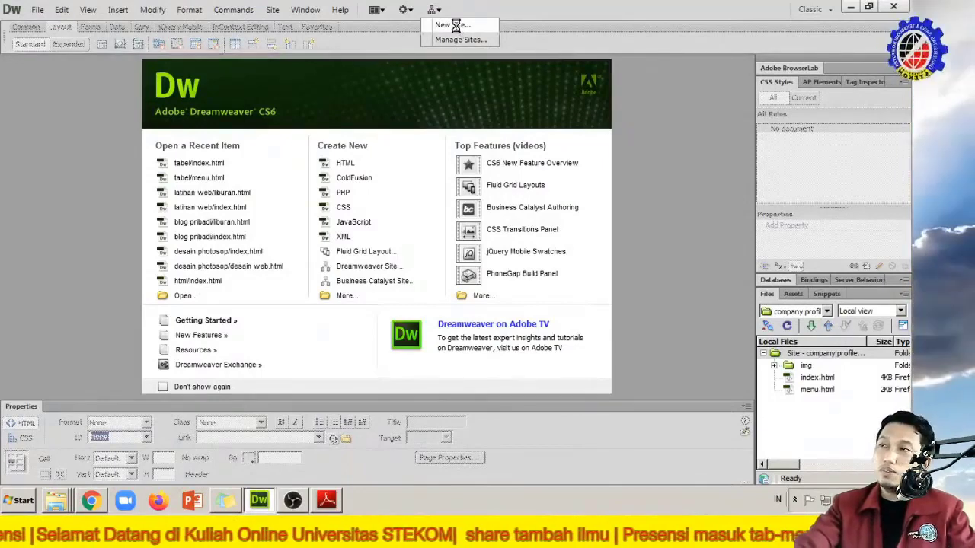
{"action": "left_click", "coordinate": [455, 26]}
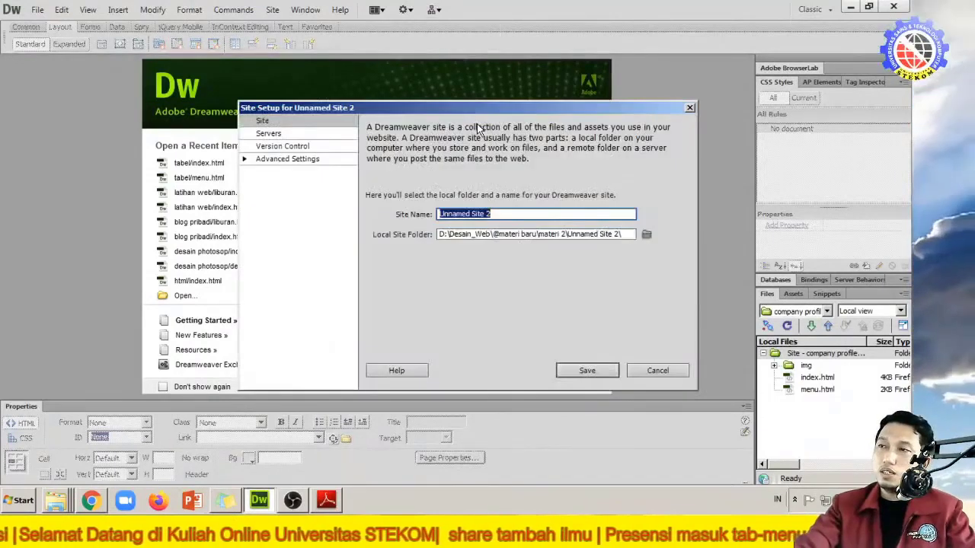
{"action": "left_click", "coordinate": [625, 233]}
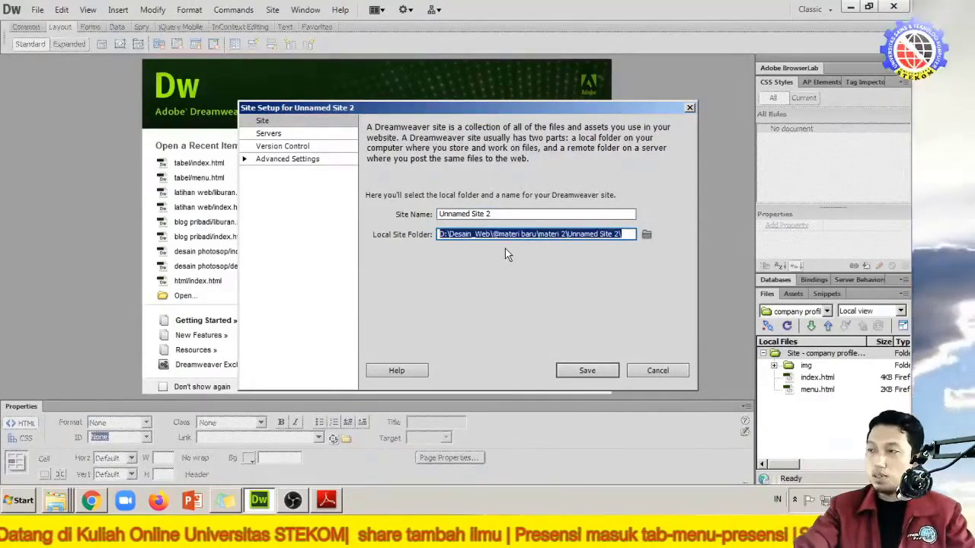
{"action": "key", "text": "ctrl+v"}
Step: Name the new site profile and save the site setup
{"action": "left_click", "coordinate": [509, 215]}
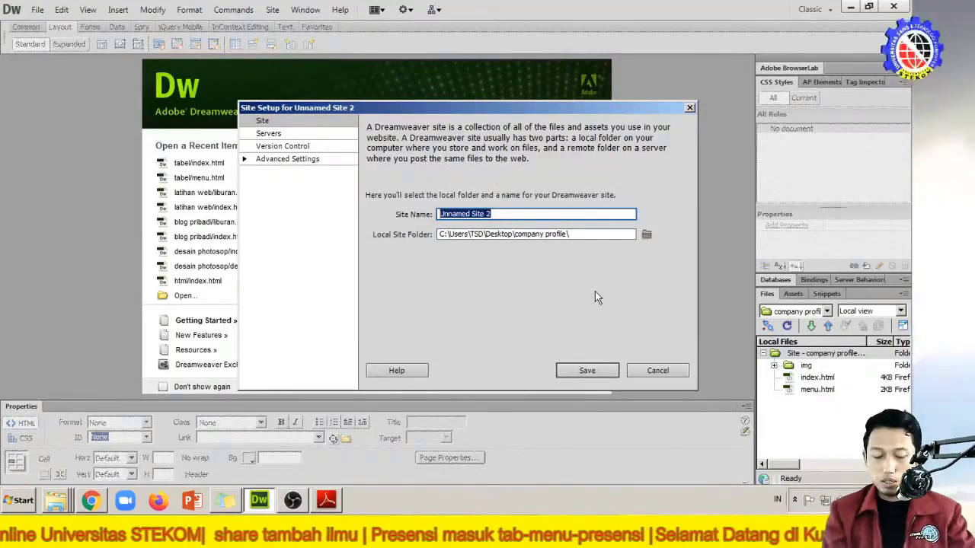
{"action": "type", "text": "pro"}
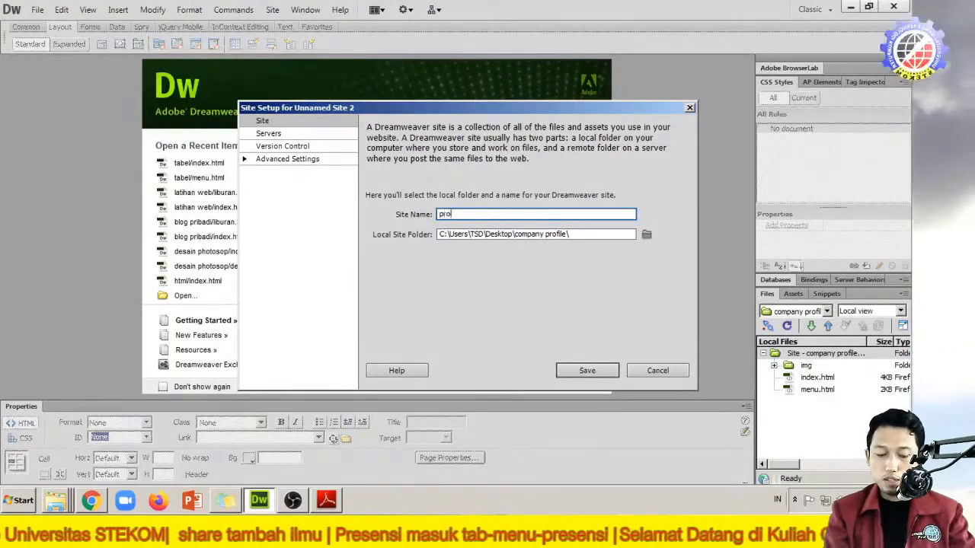
{"action": "key", "text": "BackSpace"}
{"action": "key", "text": "BackSpace"}
{"action": "key", "text": "BackSpace"}
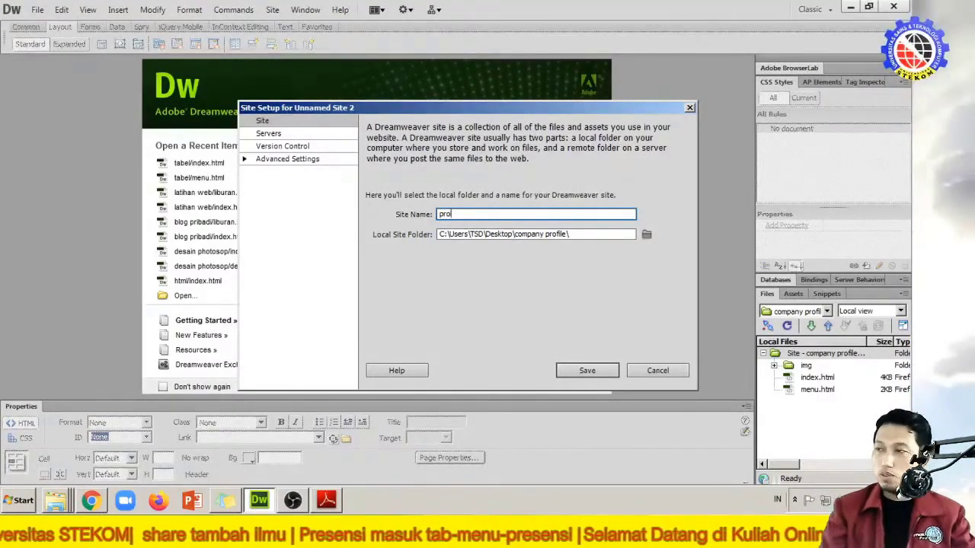
{"action": "type", "text": "ofile"}
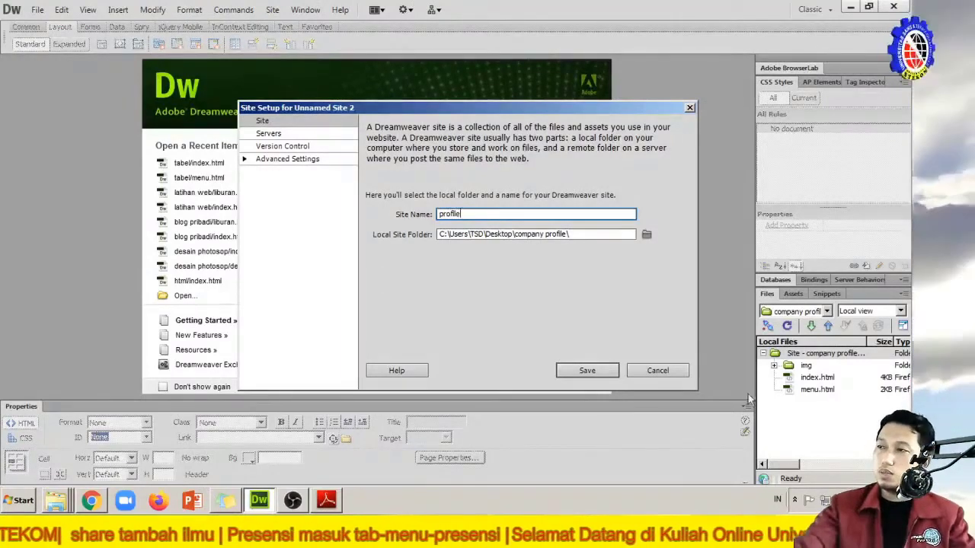
{"action": "left_click", "coordinate": [601, 371]}
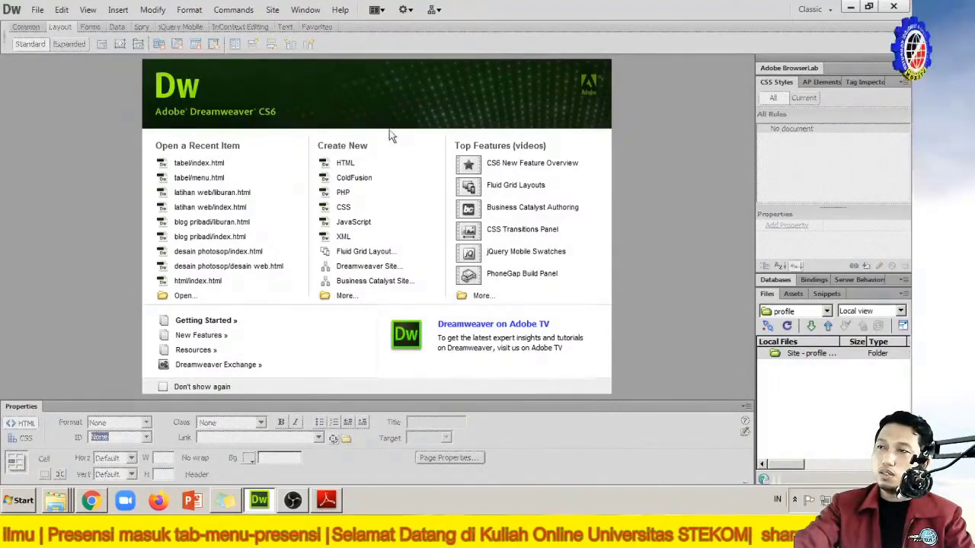
Step: Switch to Adobe Reader and review the practice PDF's instructions on inserting a div tag and a table
{"action": "left_click", "coordinate": [326, 500]}
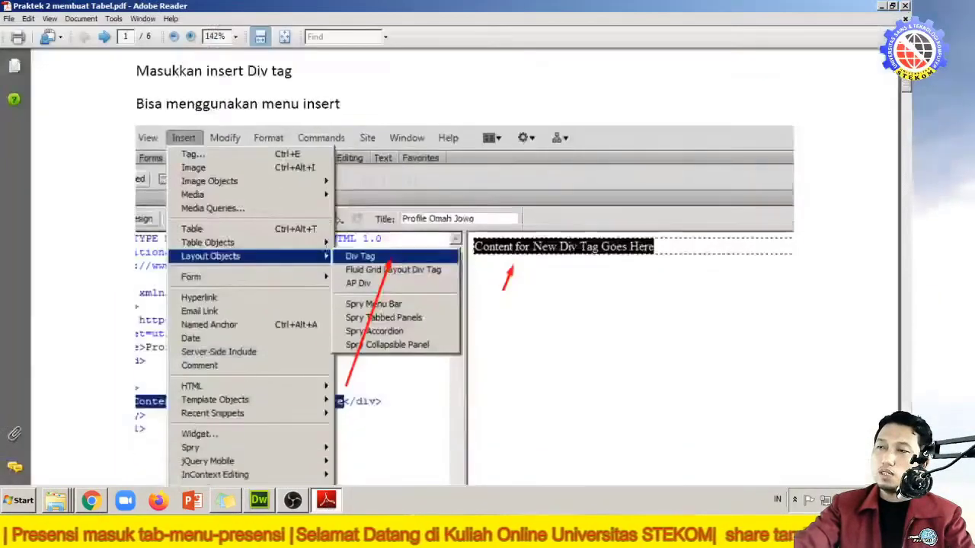
{"action": "scroll", "coordinate": [326, 250], "scroll_direction": "down", "scroll_amount": 8}
{"action": "scroll", "coordinate": [326, 250], "scroll_direction": "down", "scroll_amount": 10}
{"action": "scroll", "coordinate": [326, 250], "scroll_direction": "up", "scroll_amount": 8}
{"action": "scroll", "coordinate": [471, 140], "scroll_direction": "down", "scroll_amount": 3}
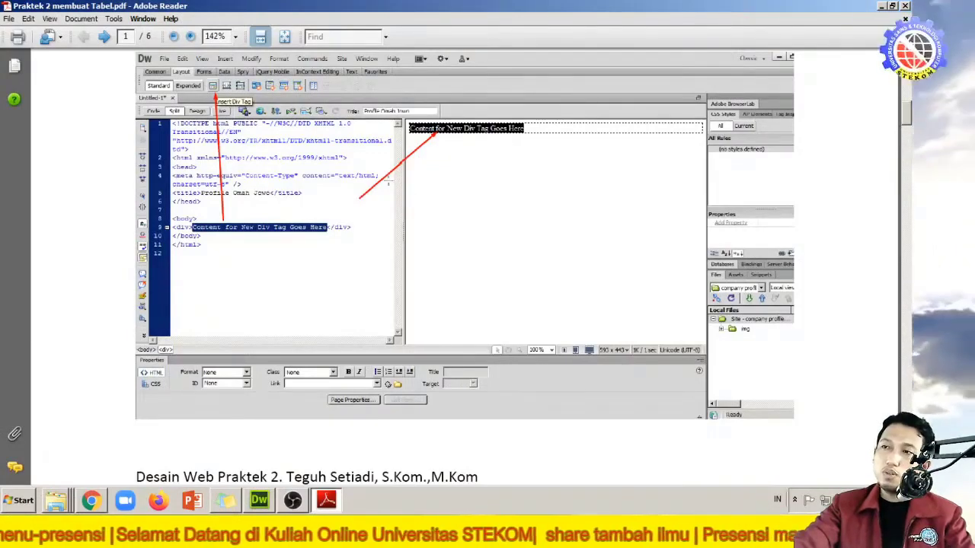
{"action": "scroll", "coordinate": [335, 286], "scroll_direction": "down", "scroll_amount": 10}
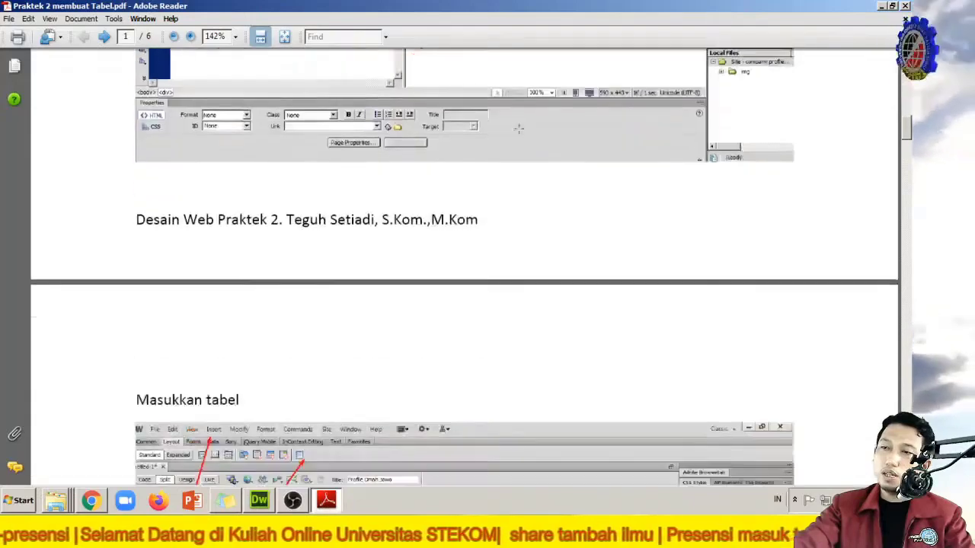
{"action": "scroll", "coordinate": [397, 251], "scroll_direction": "up", "scroll_amount": 10}
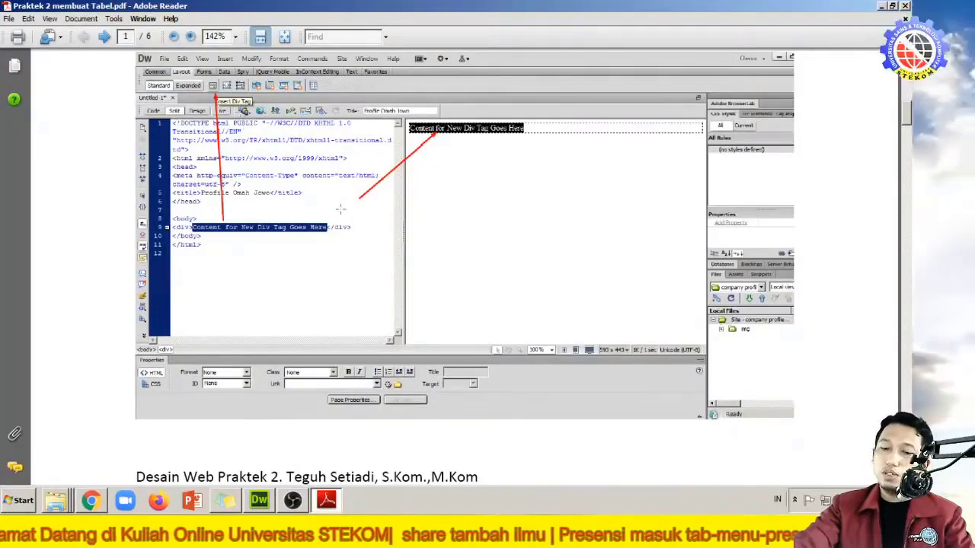
{"action": "scroll", "coordinate": [373, 236], "scroll_direction": "down", "scroll_amount": 5}
{"action": "scroll", "coordinate": [373, 236], "scroll_direction": "down", "scroll_amount": 3}
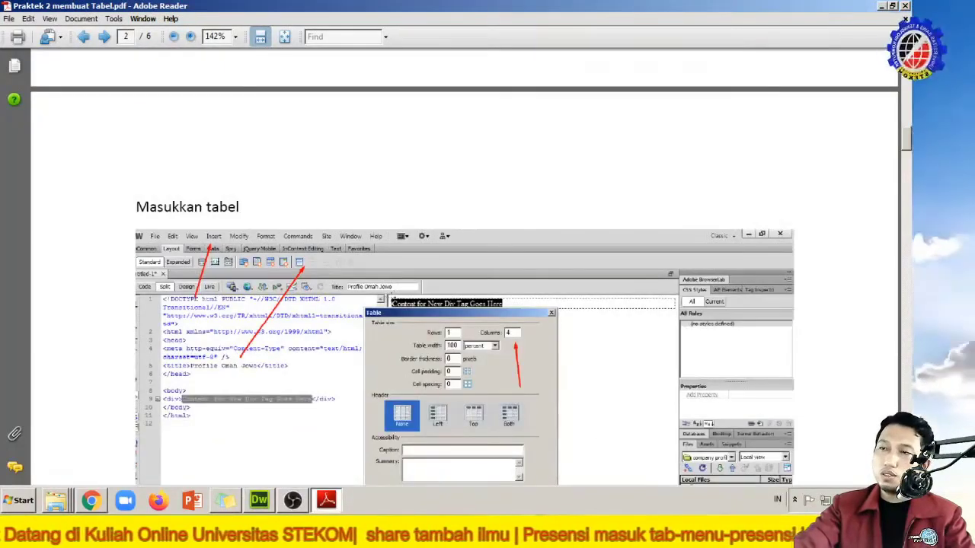
{"action": "scroll", "coordinate": [391, 303], "scroll_direction": "up", "scroll_amount": 3}
{"action": "scroll", "coordinate": [390, 303], "scroll_direction": "up", "scroll_amount": 3}
Step: Return to Dreamweaver, create a new HTML document, and view it in Split view before going back to Design view
{"action": "left_click", "coordinate": [259, 500]}
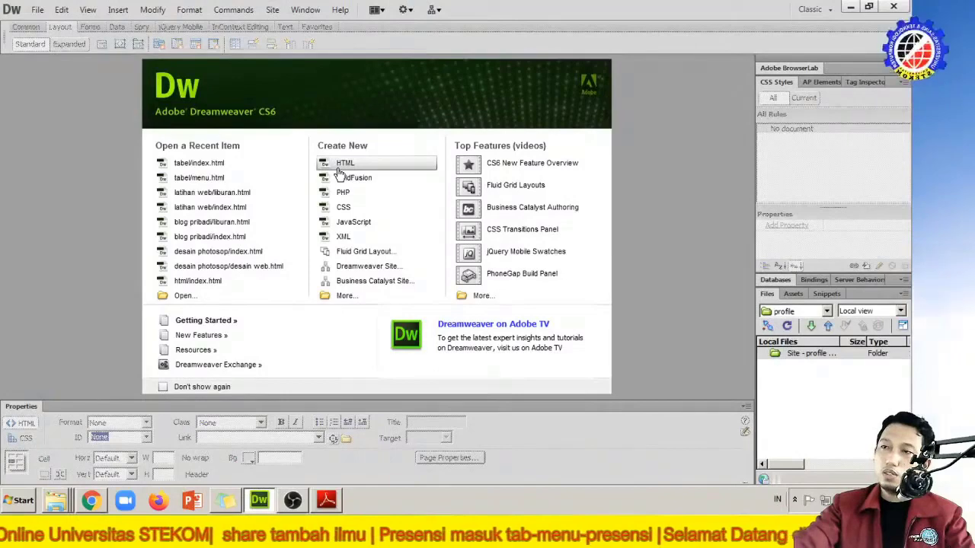
{"action": "left_click", "coordinate": [340, 164]}
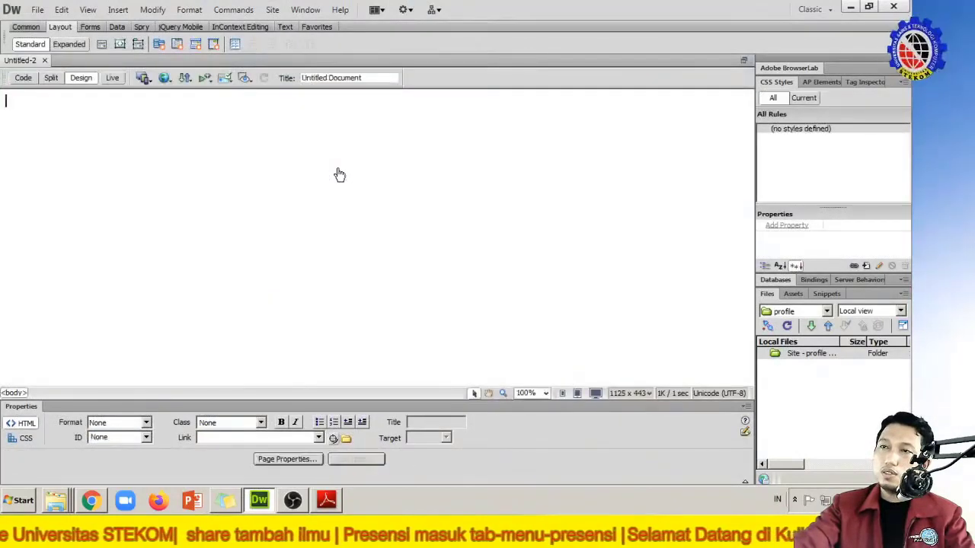
{"action": "left_click", "coordinate": [50, 79]}
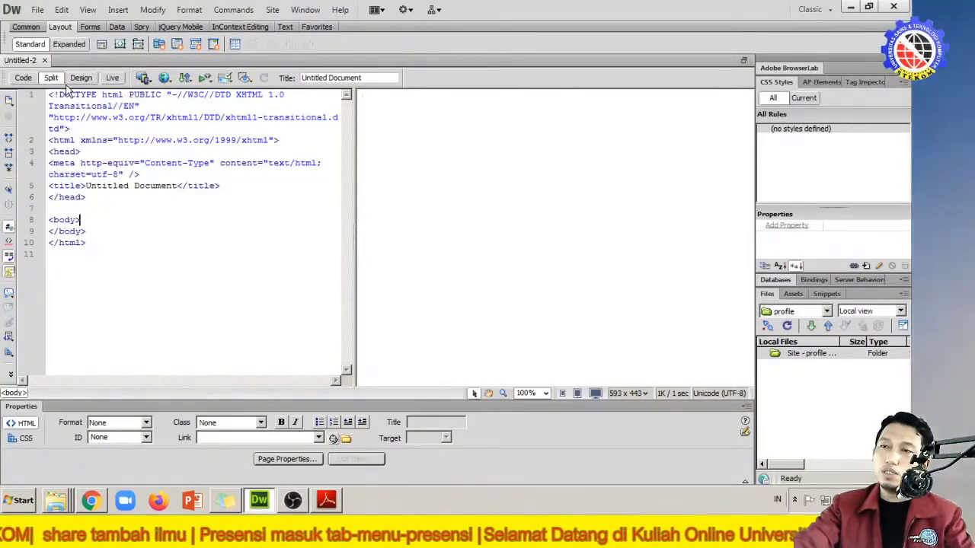
{"action": "left_click", "coordinate": [81, 78]}
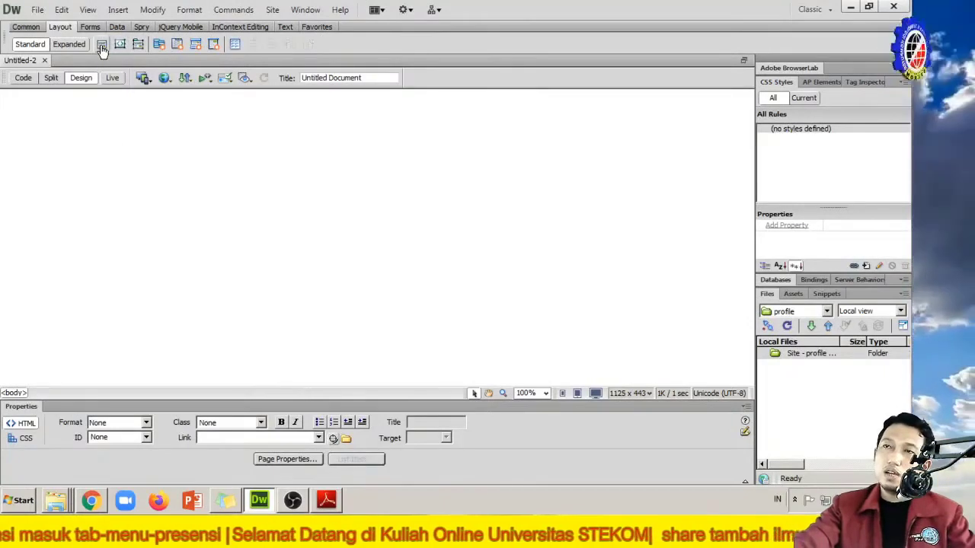
Step: Try inserting a div tag at the insertion point, leaving class and ID empty, and delete it again
{"action": "left_click", "coordinate": [113, 10]}
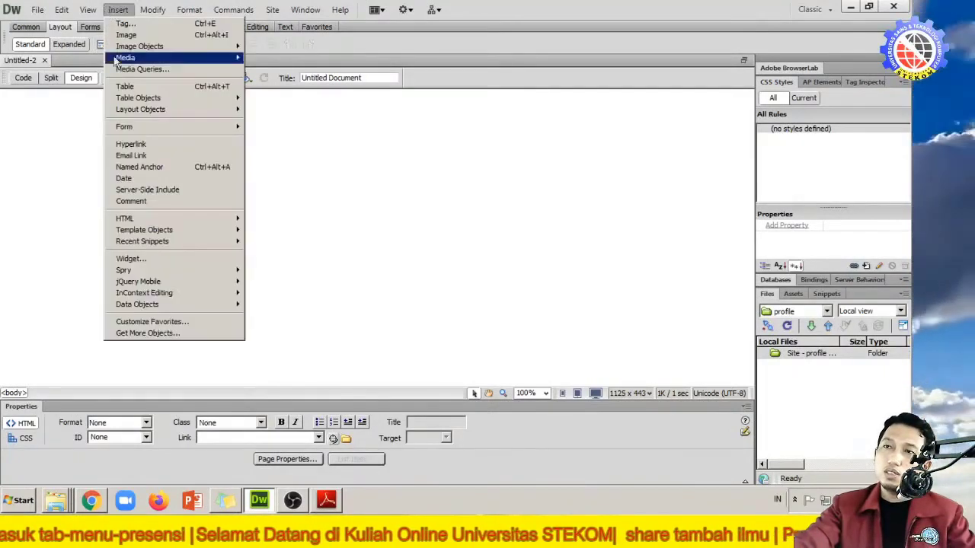
{"action": "mouse_move", "coordinate": [135, 114]}
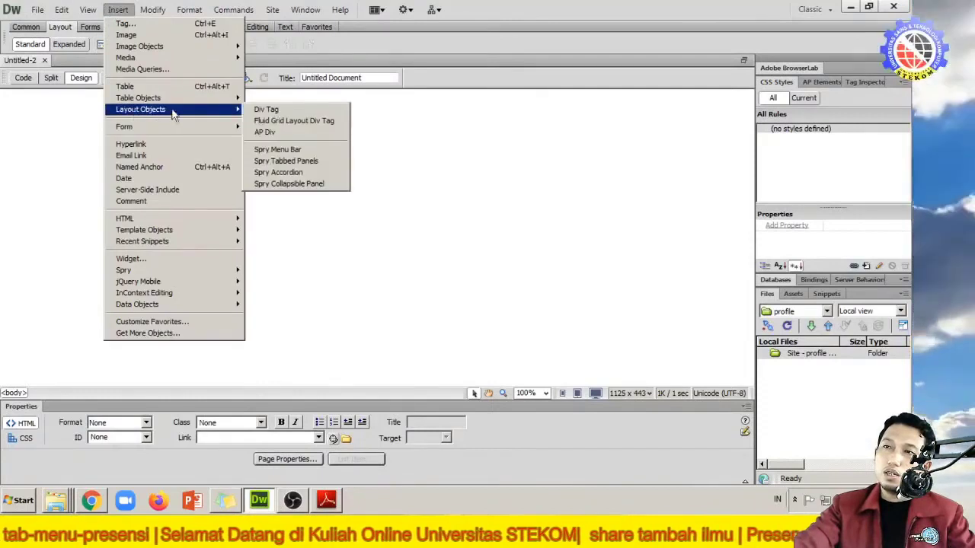
{"action": "left_click", "coordinate": [290, 112]}
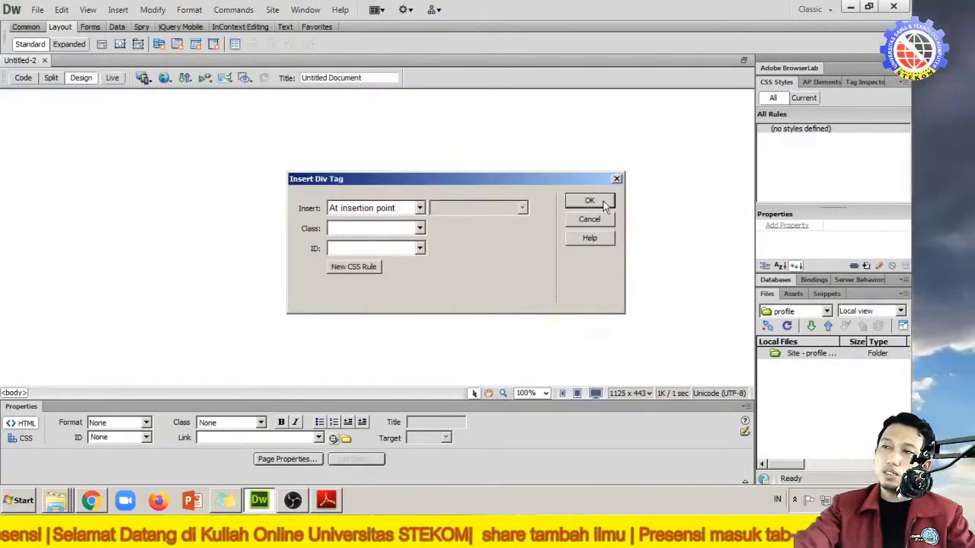
{"action": "left_click", "coordinate": [607, 205]}
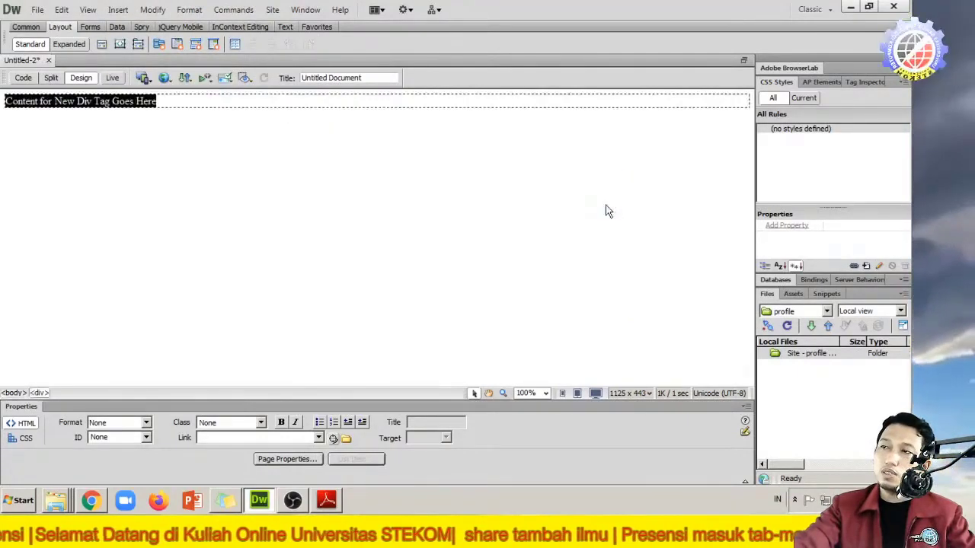
{"action": "left_click", "coordinate": [193, 109]}
{"action": "key", "text": "Delete"}
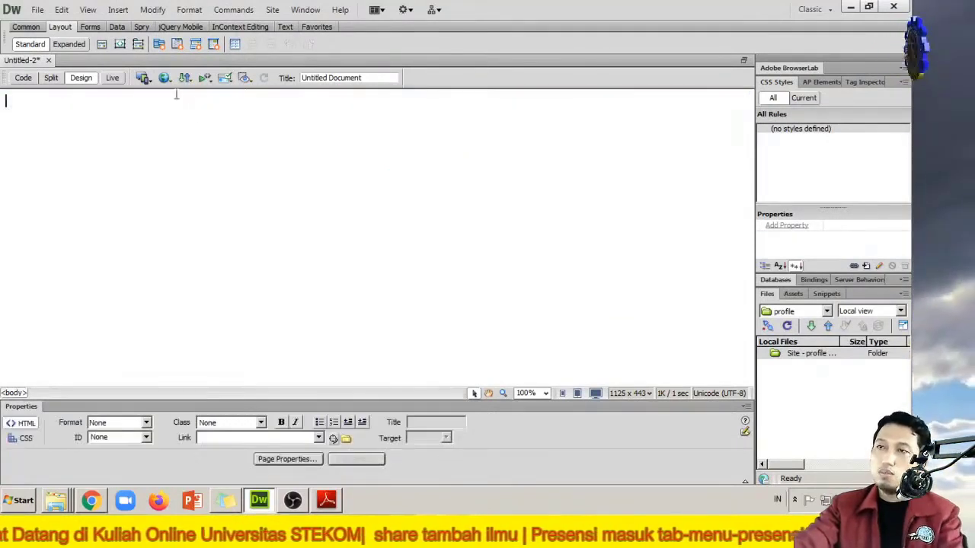
Step: Insert a div tag without class or ID into the empty page and select its placeholder text
{"action": "left_click", "coordinate": [102, 44]}
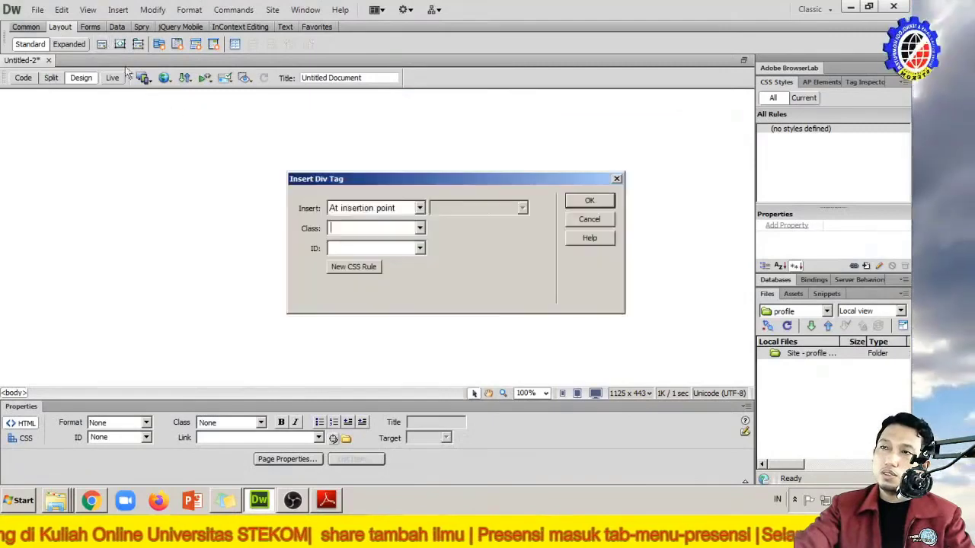
{"action": "left_click", "coordinate": [582, 200]}
{"action": "left_click", "coordinate": [167, 183]}
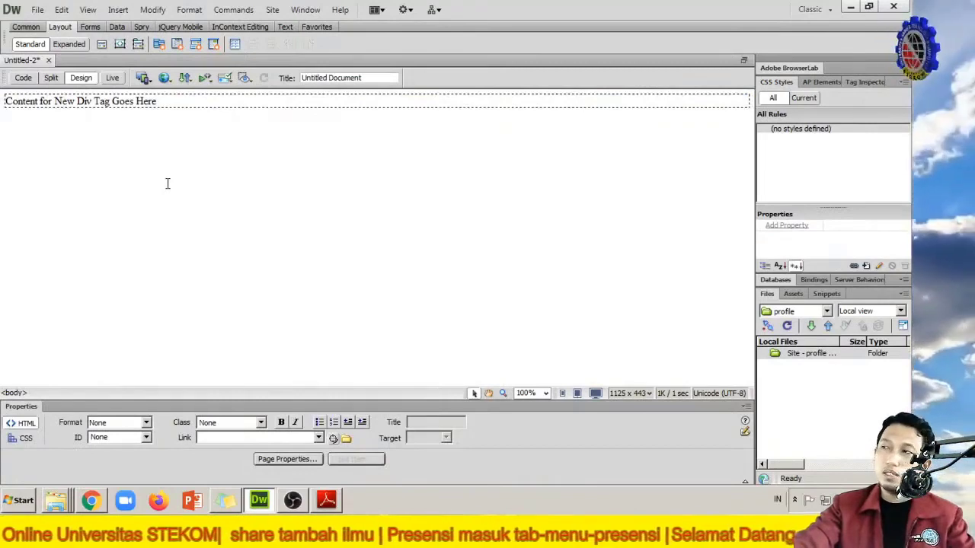
{"action": "left_click_drag", "start_coordinate": [157, 102], "coordinate": [4, 103]}
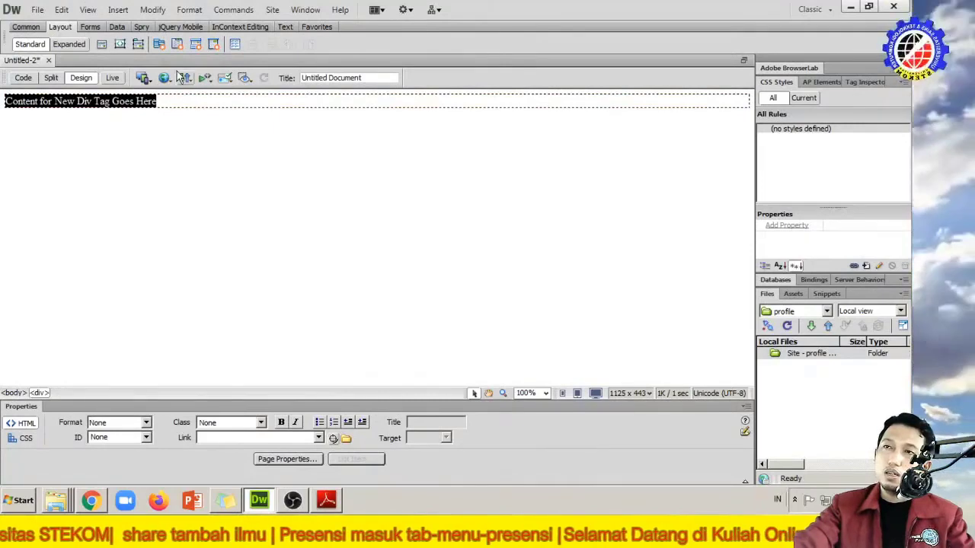
Step: Reselect the div's placeholder text and start inserting a table, setting its size to one row and one column
{"action": "left_click", "coordinate": [118, 10]}
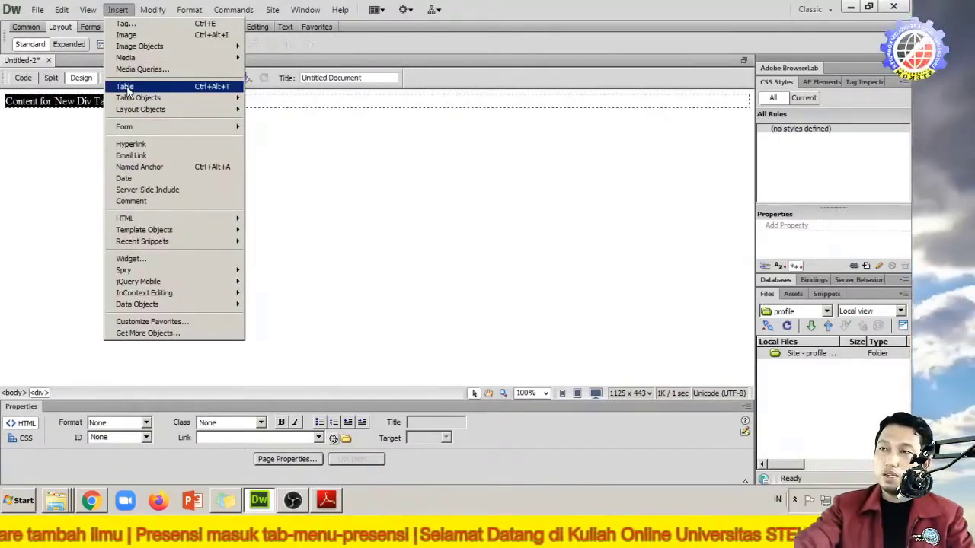
{"action": "left_click", "coordinate": [64, 102]}
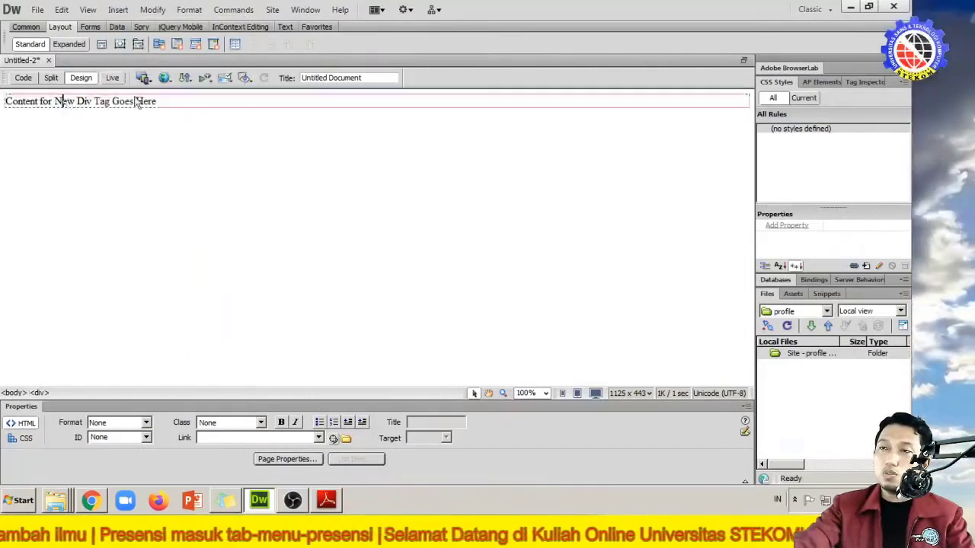
{"action": "left_click_drag", "start_coordinate": [167, 100], "coordinate": [4, 102]}
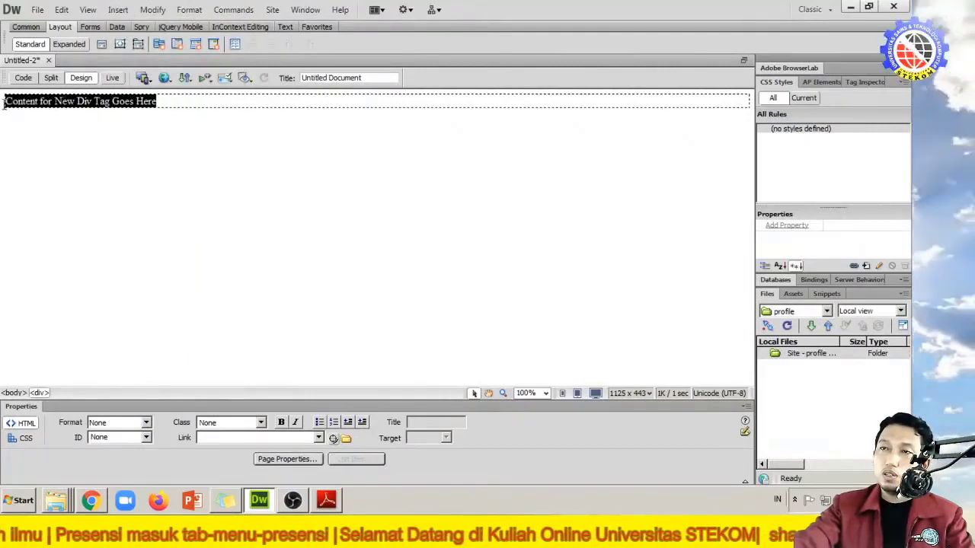
{"action": "left_click", "coordinate": [233, 46]}
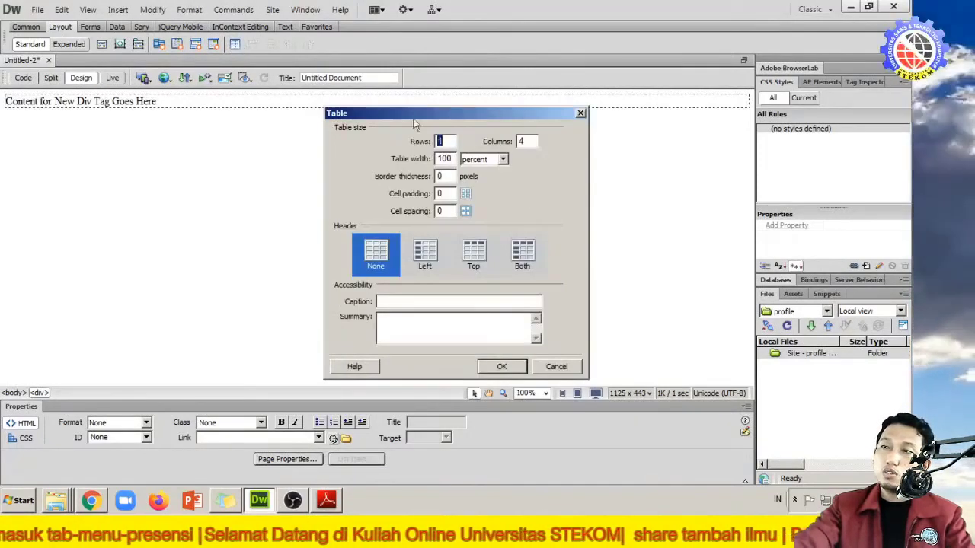
{"action": "left_click_drag", "start_coordinate": [361, 121], "coordinate": [241, 129]}
{"action": "key", "text": "Tab"}
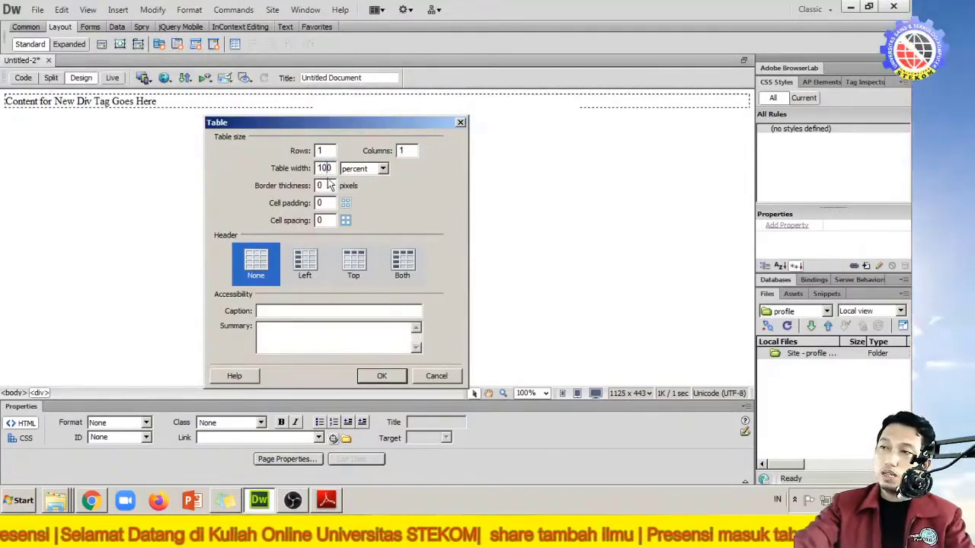
Step: Try pixels as the unit for the table width of 100 and set it back to percent
{"action": "left_click", "coordinate": [353, 169]}
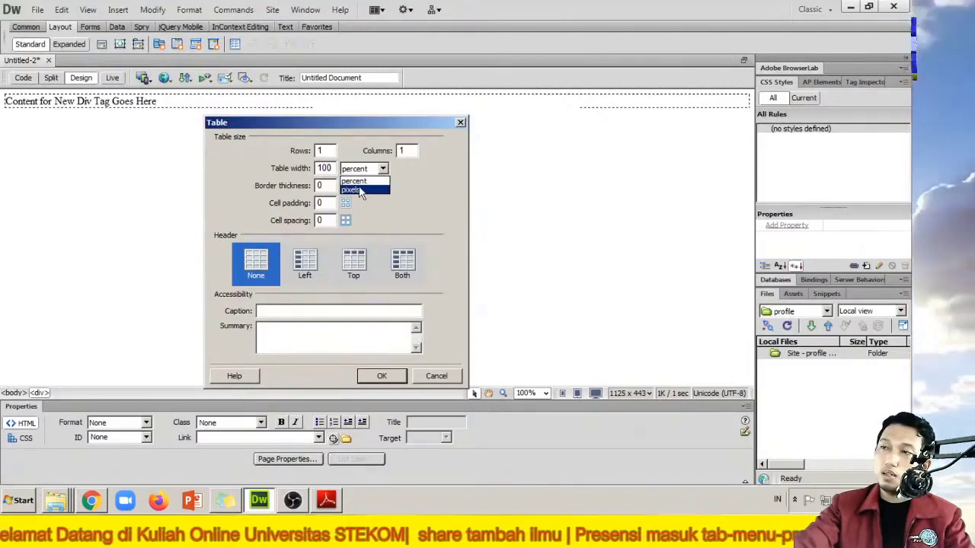
{"action": "left_click", "coordinate": [358, 168]}
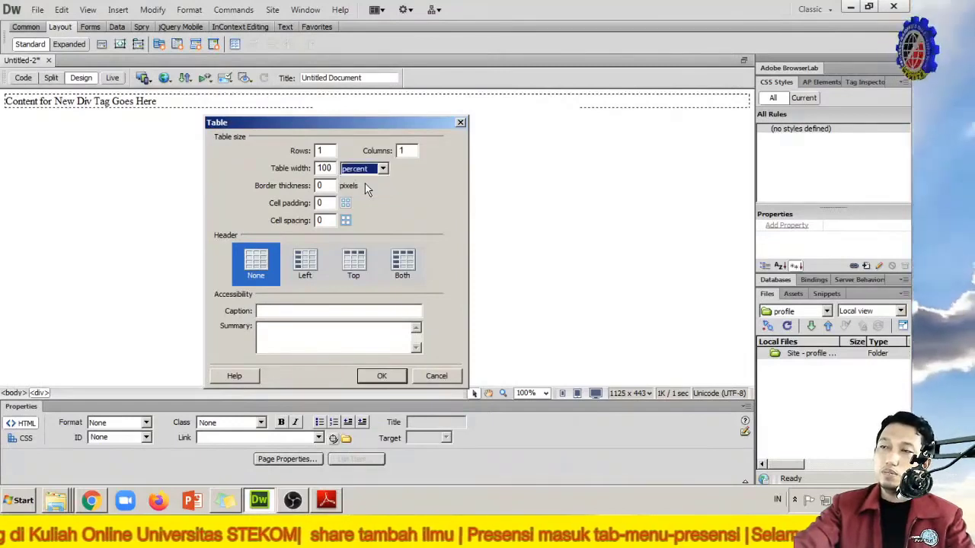
{"action": "left_click", "coordinate": [366, 169]}
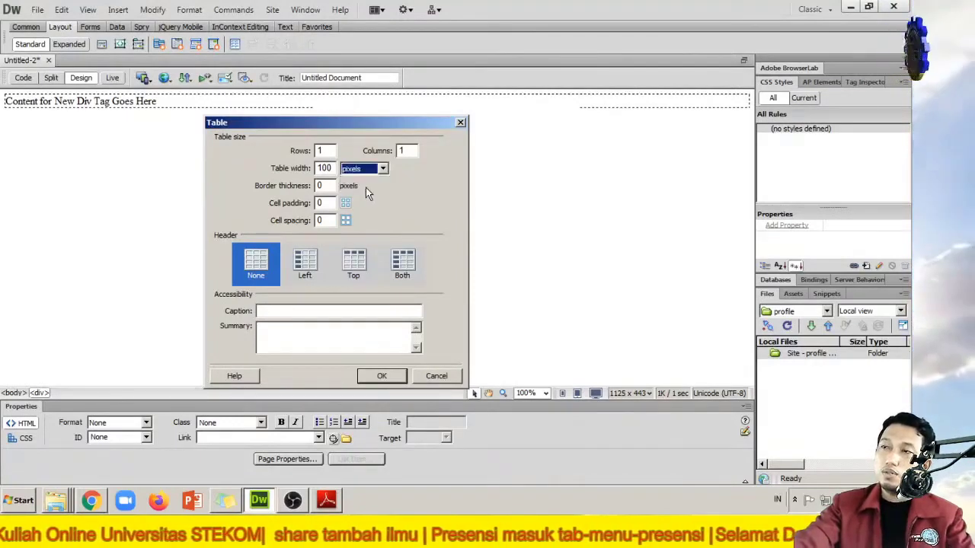
{"action": "left_click_drag", "start_coordinate": [332, 167], "coordinate": [297, 173]}
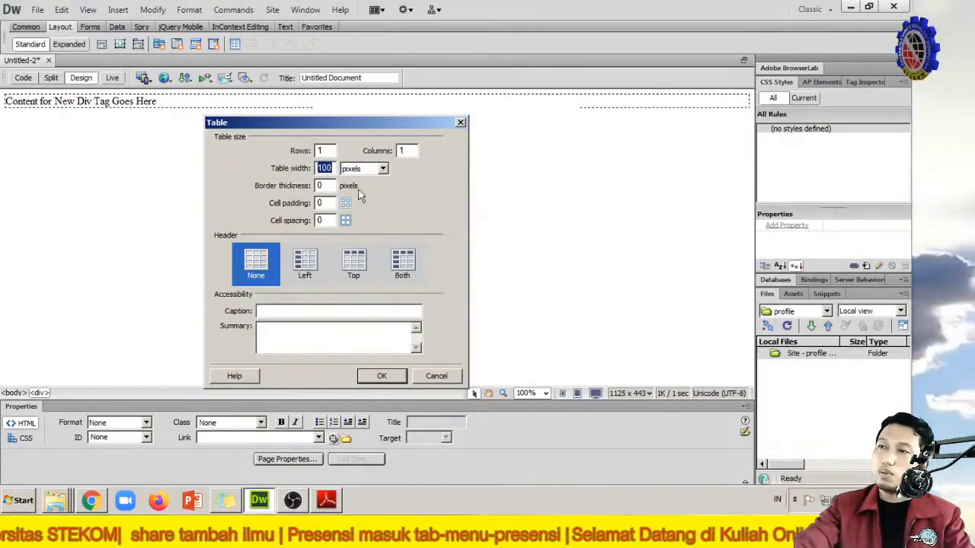
{"action": "left_click", "coordinate": [366, 169]}
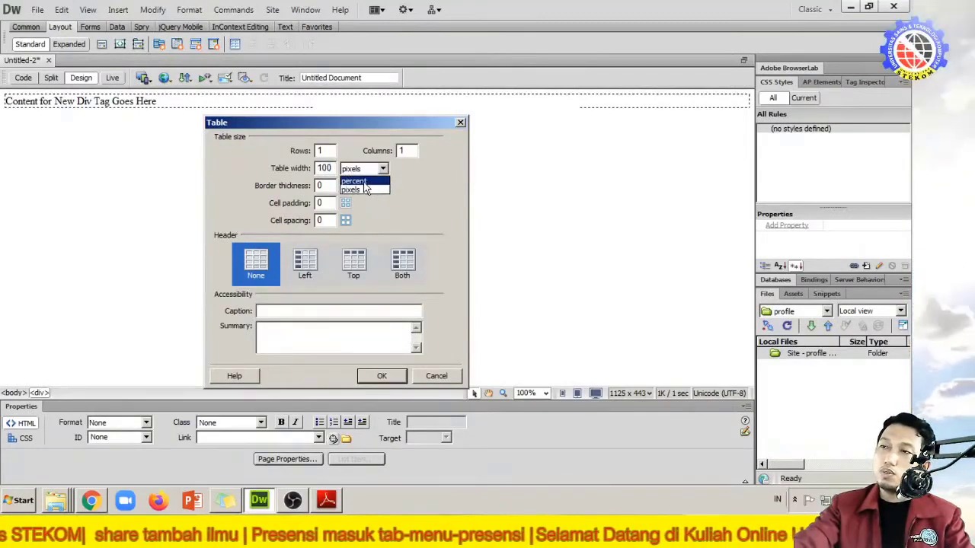
{"action": "left_click", "coordinate": [363, 182]}
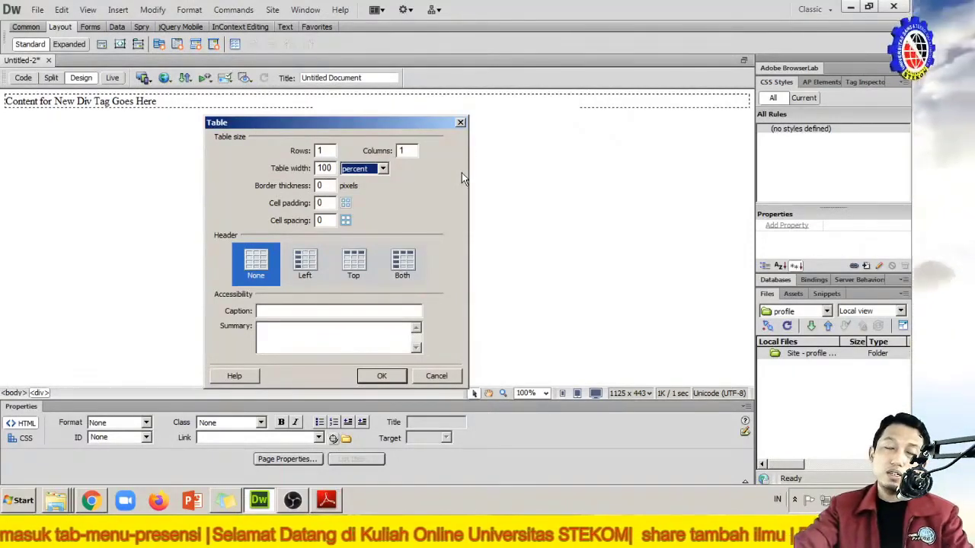
Step: Insert the table with one row, four columns, and border thickness, cell padding and cell spacing of 1
{"action": "left_click", "coordinate": [329, 190]}
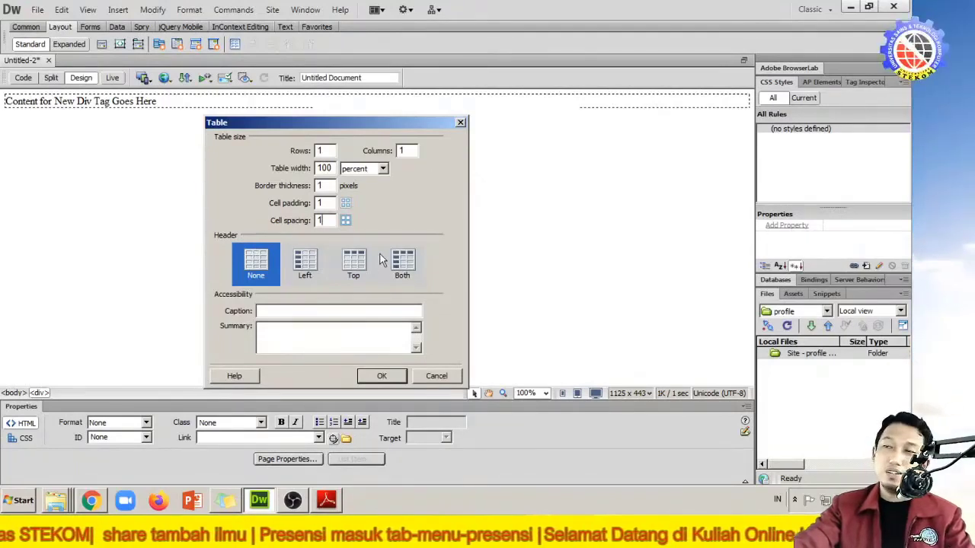
{"action": "double_click", "coordinate": [407, 151]}
{"action": "type", "text": "4"}
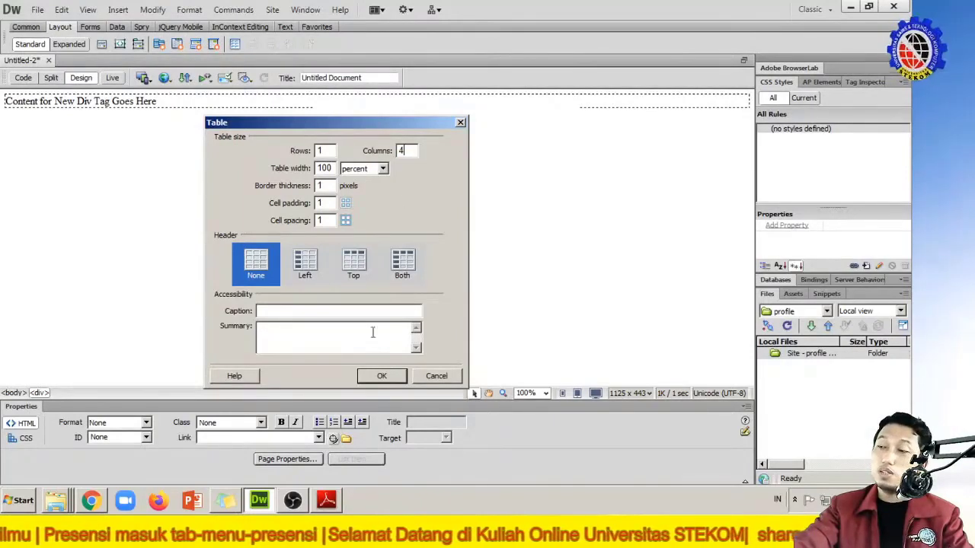
{"action": "left_click", "coordinate": [385, 377]}
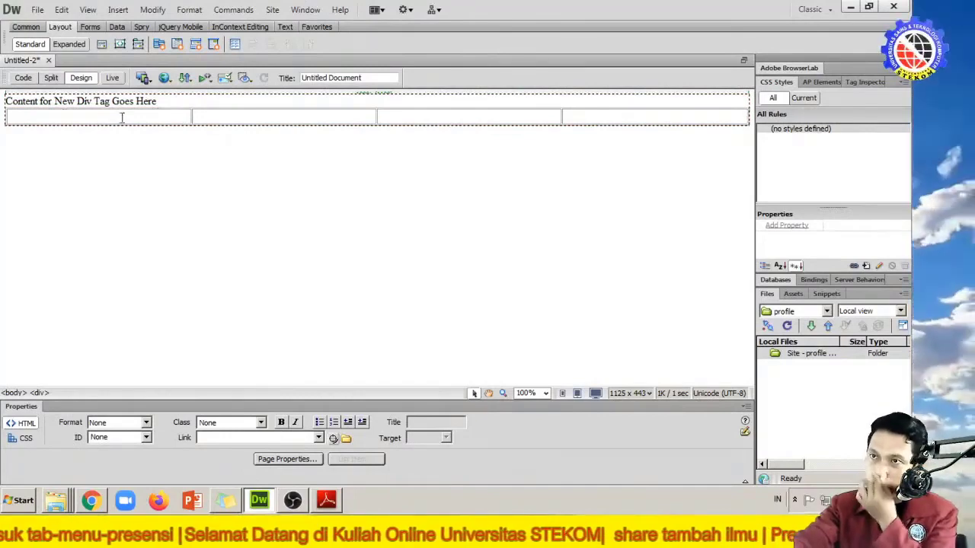
Step: Insert a second one-row, four-column table below the first, with border thickness, cell padding and cell spacing of 0
{"action": "left_click", "coordinate": [210, 117]}
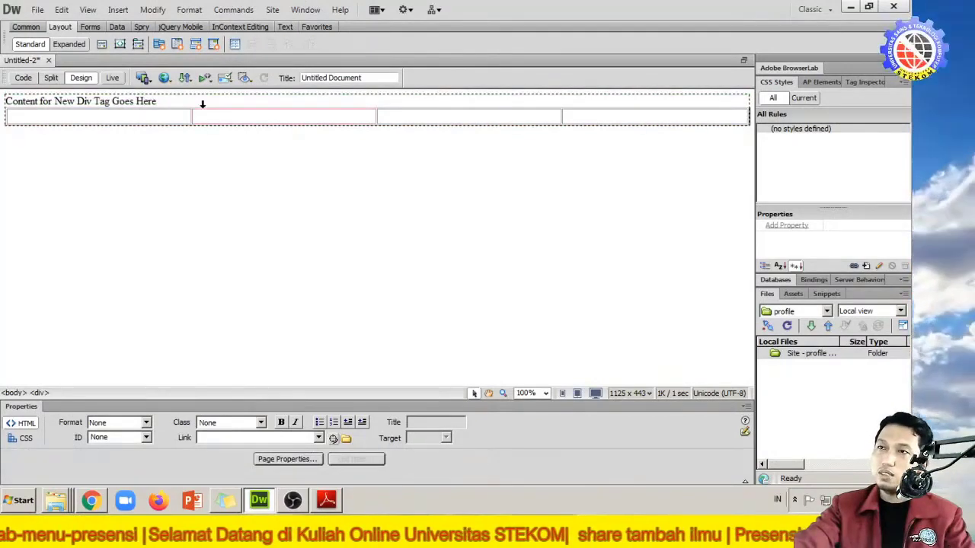
{"action": "left_click", "coordinate": [207, 115]}
{"action": "left_click", "coordinate": [240, 241]}
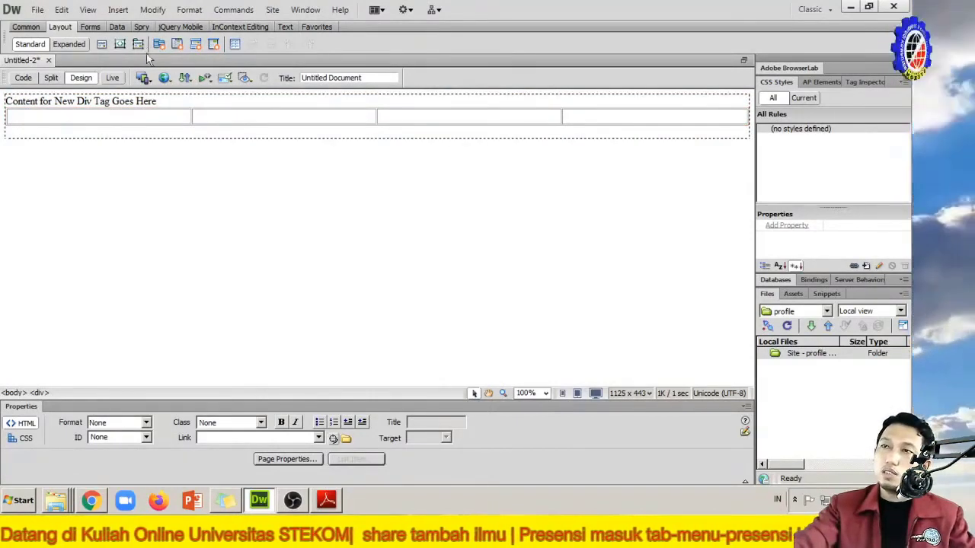
{"action": "left_click", "coordinate": [233, 44]}
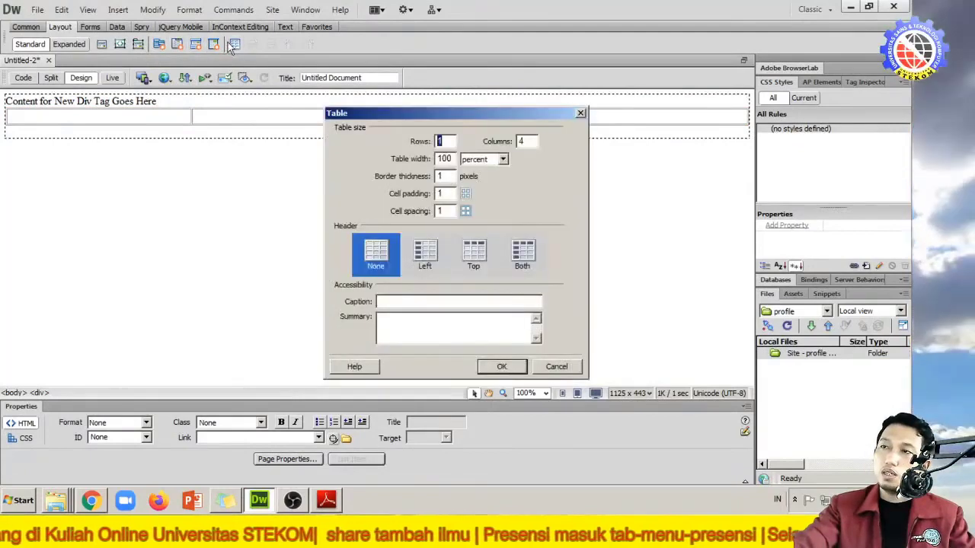
{"action": "double_click", "coordinate": [451, 176]}
{"action": "type", "text": "0"}
{"action": "double_click", "coordinate": [441, 194]}
{"action": "type", "text": "0"}
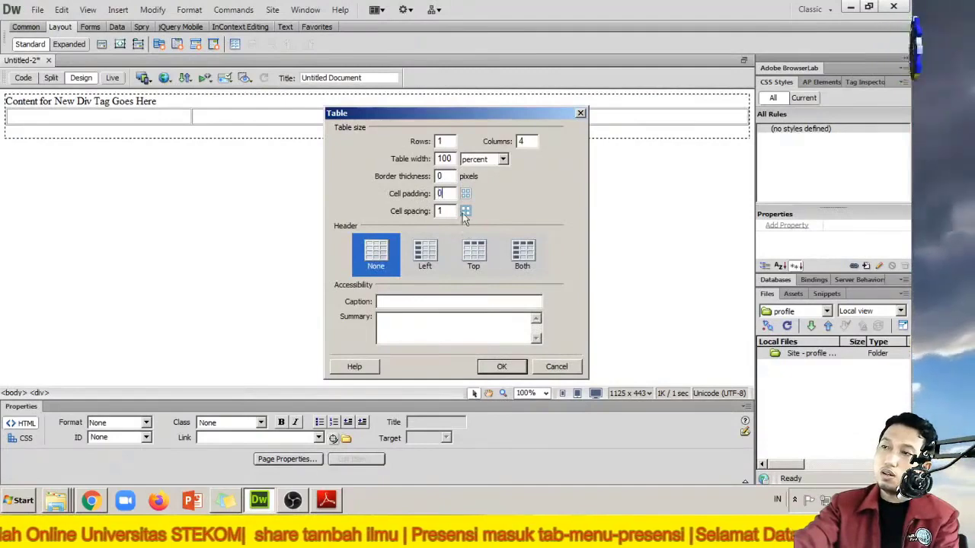
{"action": "double_click", "coordinate": [446, 212]}
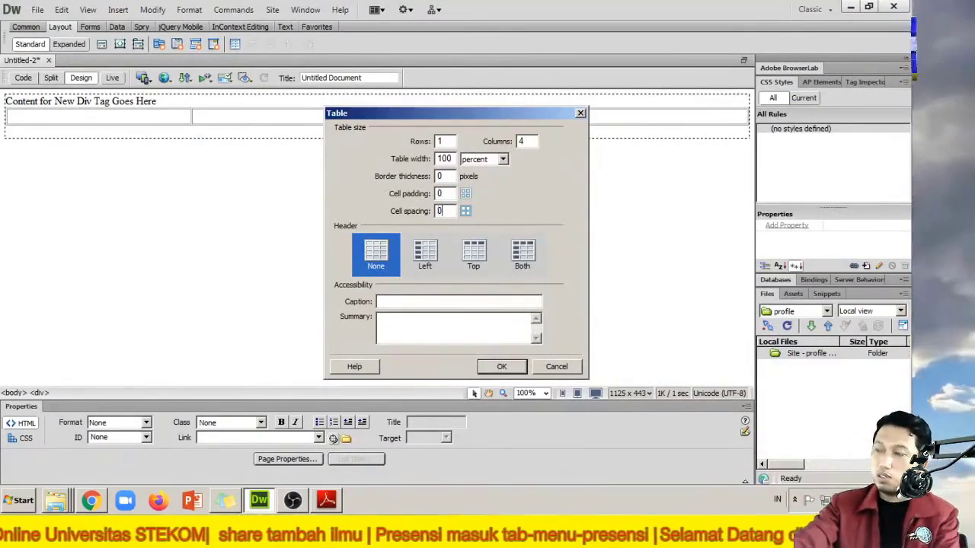
{"action": "type", "text": "0"}
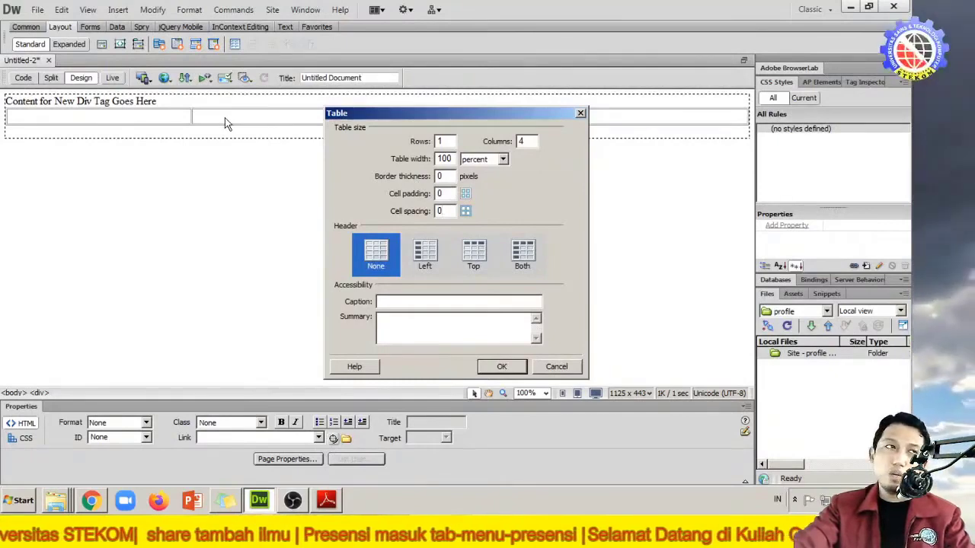
{"action": "left_click", "coordinate": [501, 367]}
{"action": "left_click", "coordinate": [529, 252]}
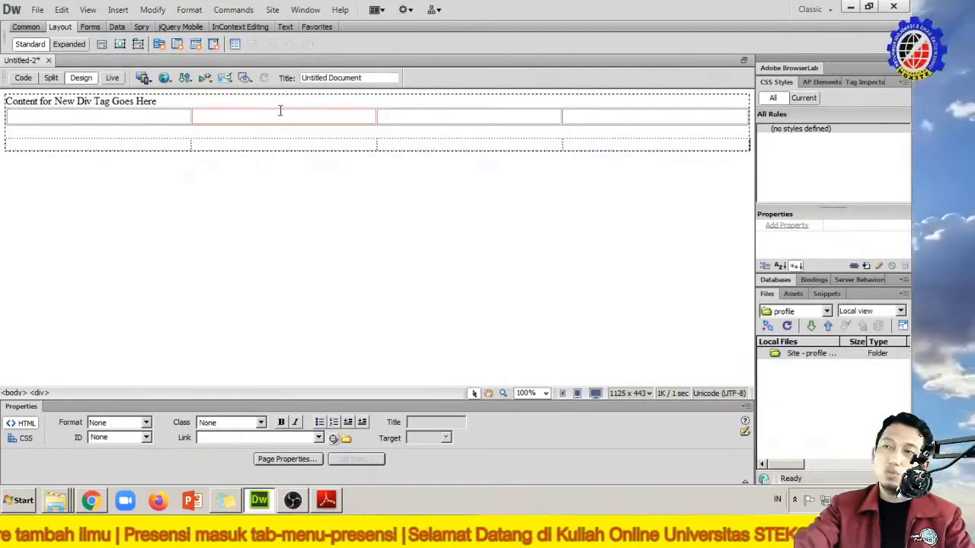
Step: Delete the placeholder text and both trial tables from the div
{"action": "left_click", "coordinate": [292, 141]}
{"action": "left_click", "coordinate": [297, 169]}
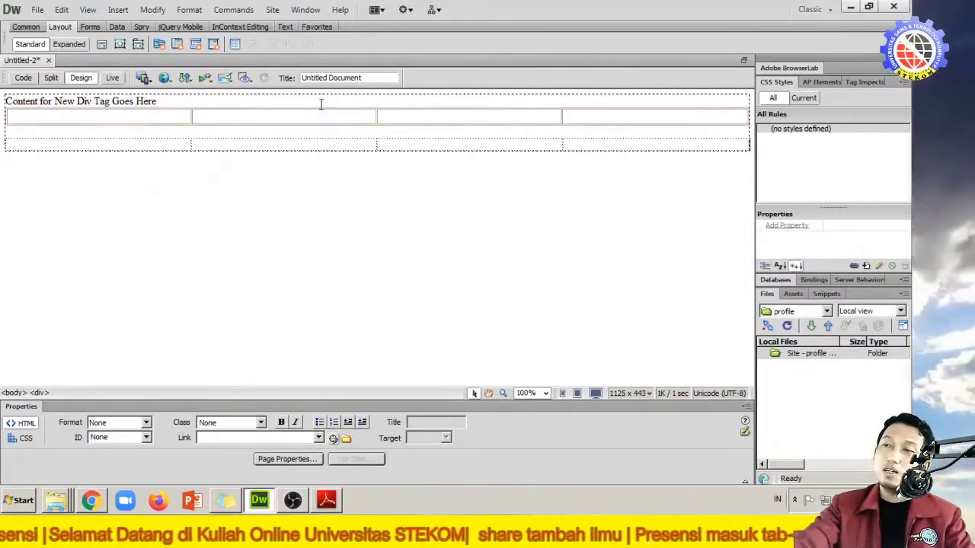
{"action": "left_click", "coordinate": [321, 143]}
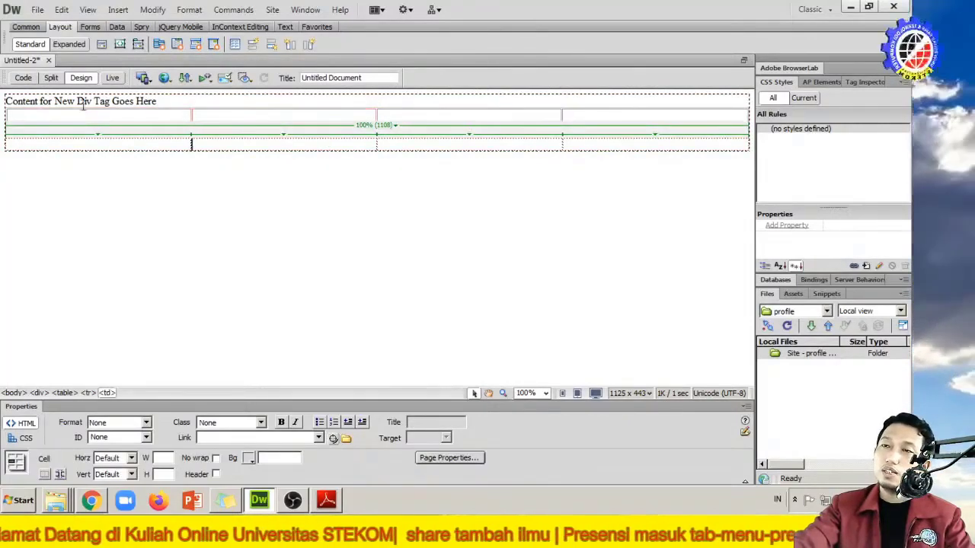
{"action": "left_click_drag", "start_coordinate": [7, 101], "coordinate": [171, 141]}
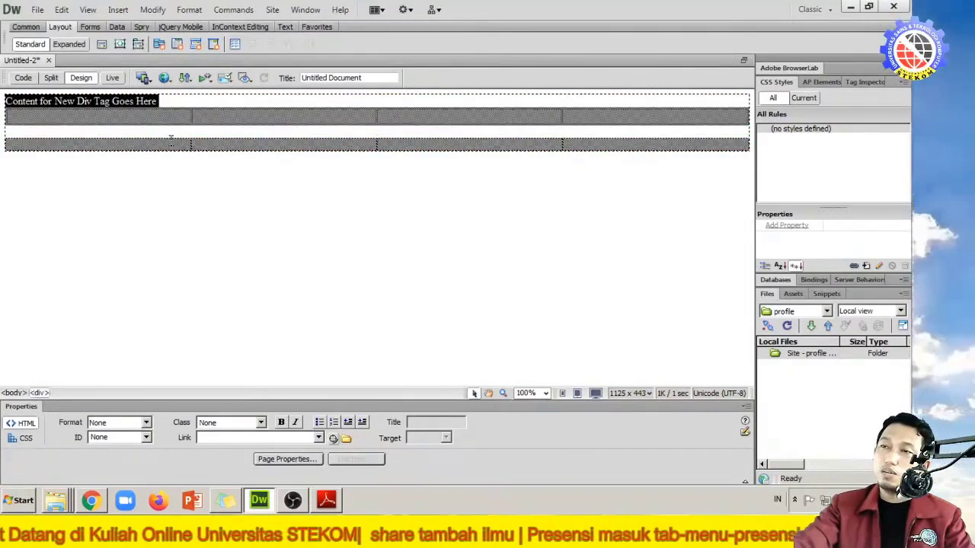
{"action": "key", "text": "Delete"}
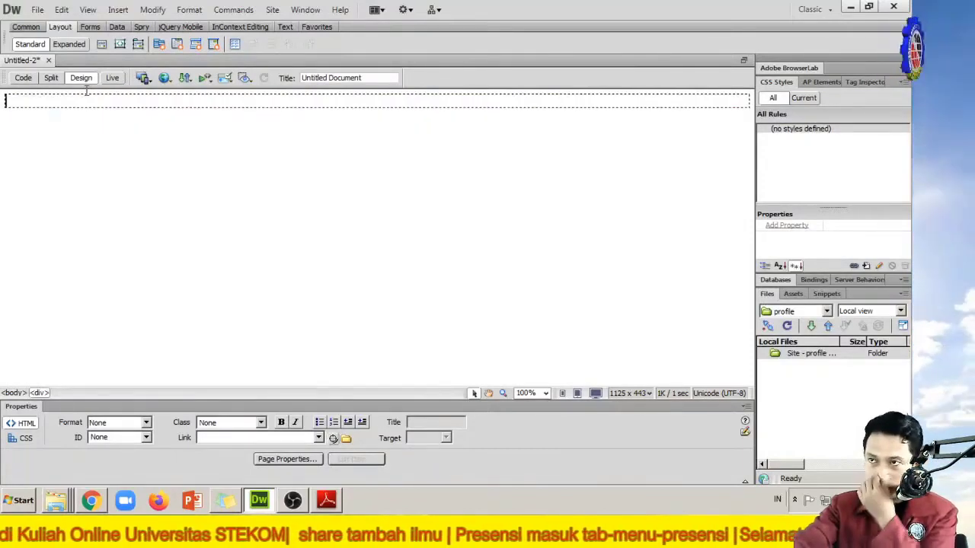
Step: Insert a table in the empty div with one row, four columns, 100 percent width, and border, cell padding and cell spacing of 0
{"action": "left_click", "coordinate": [118, 10]}
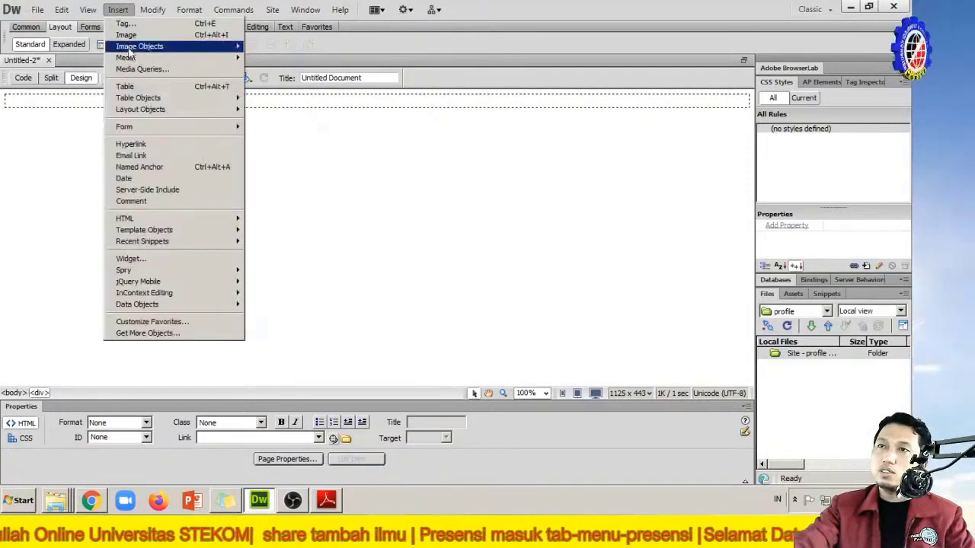
{"action": "left_click", "coordinate": [141, 86]}
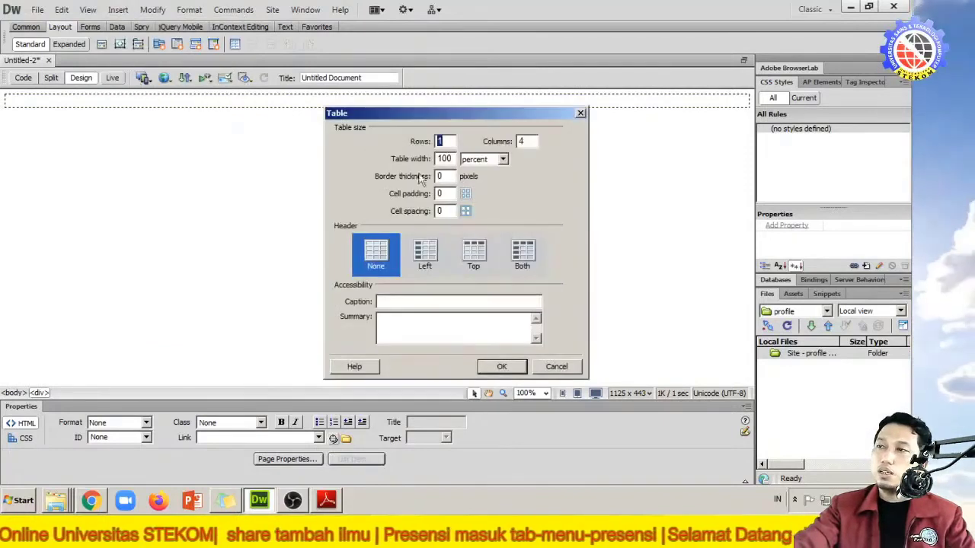
{"action": "left_click", "coordinate": [445, 195]}
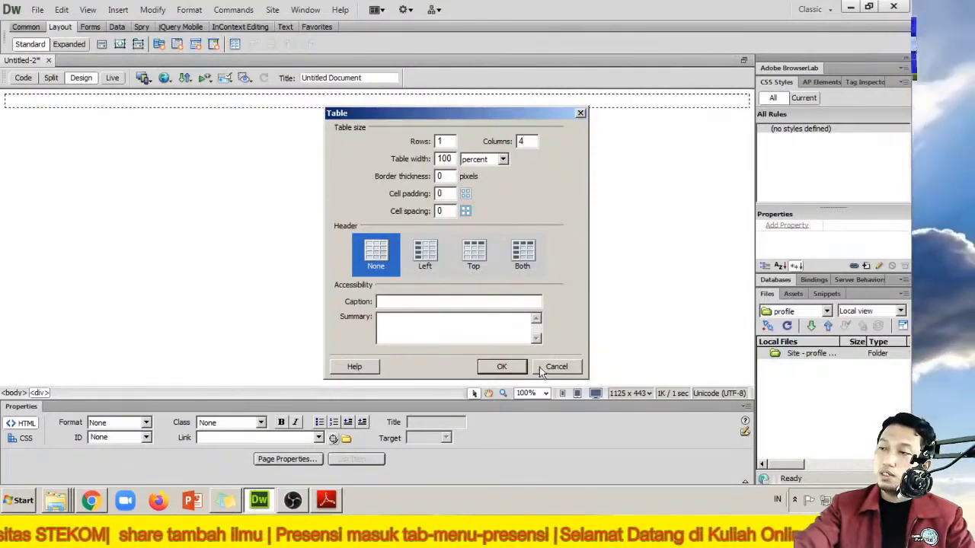
{"action": "left_click", "coordinate": [501, 367]}
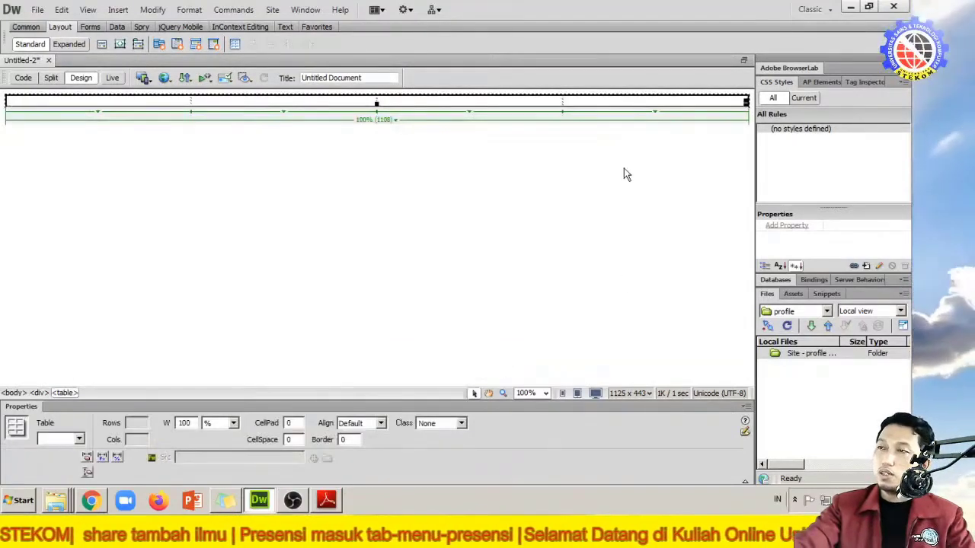
Step: Add a second row to the end of the table and place the insertion point in its second cell
{"action": "left_click", "coordinate": [614, 101]}
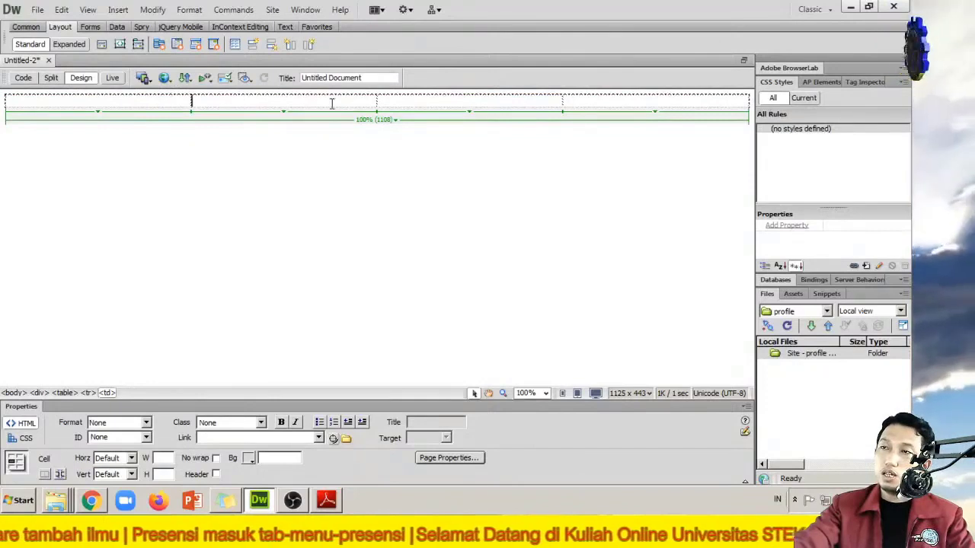
{"action": "left_click", "coordinate": [403, 104]}
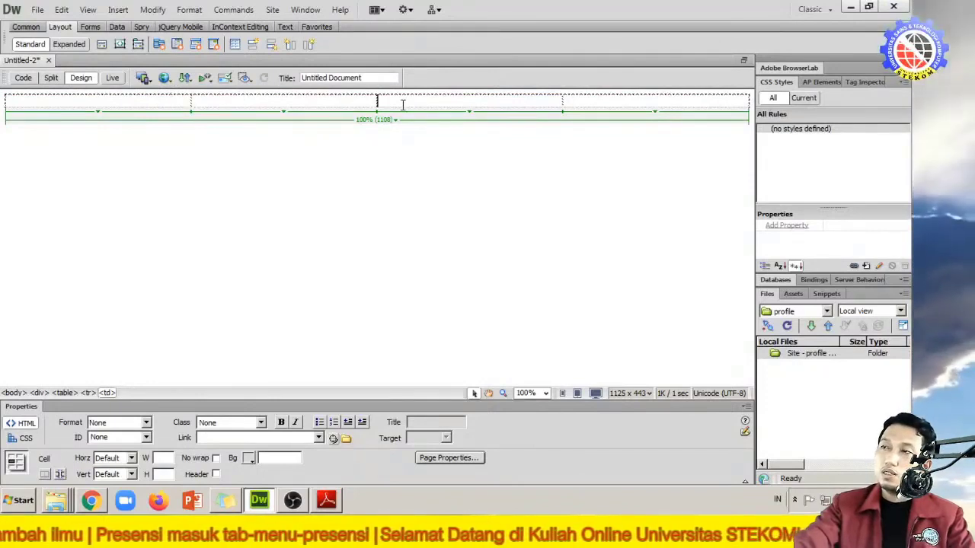
{"action": "left_click", "coordinate": [589, 101]}
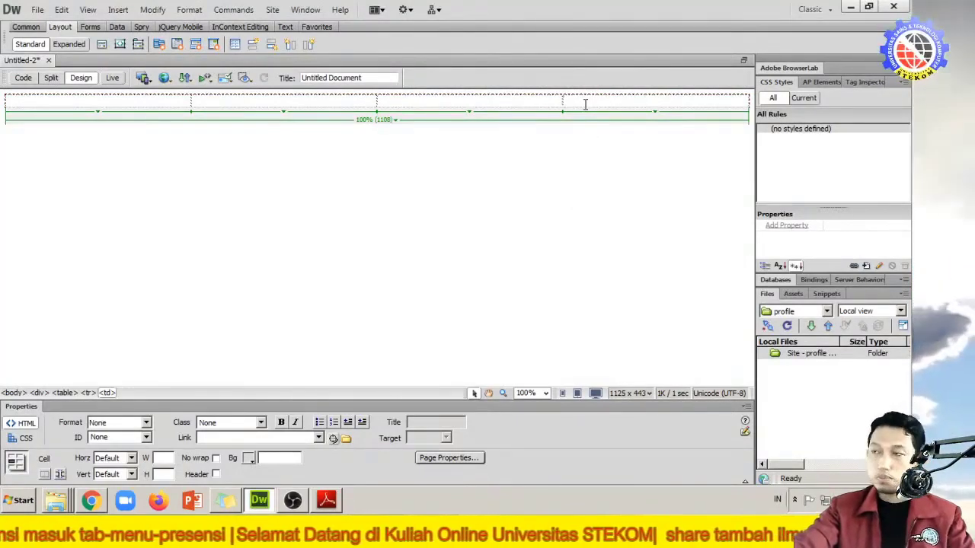
{"action": "key", "text": "Tab"}
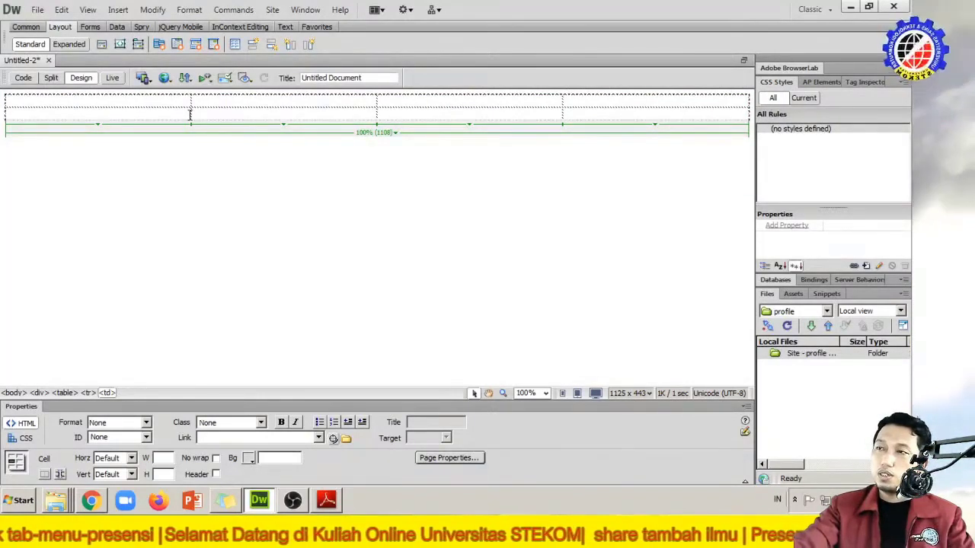
{"action": "mouse_move", "coordinate": [150, 111]}
{"action": "left_mouse_down"}
{"action": "mouse_move", "coordinate": [596, 120]}
{"action": "mouse_move", "coordinate": [504, 102]}
{"action": "mouse_move", "coordinate": [152, 109]}
{"action": "left_mouse_up"}
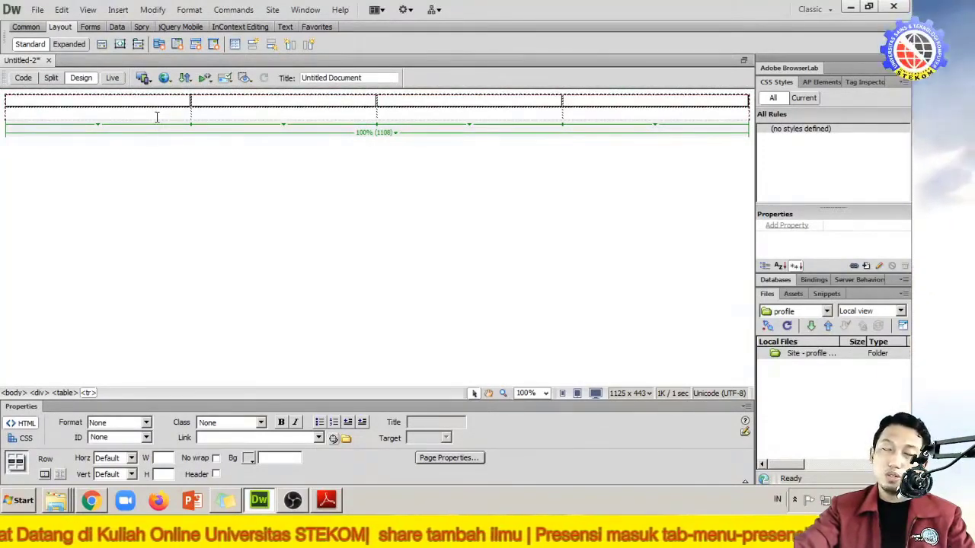
{"action": "left_click", "coordinate": [215, 113]}
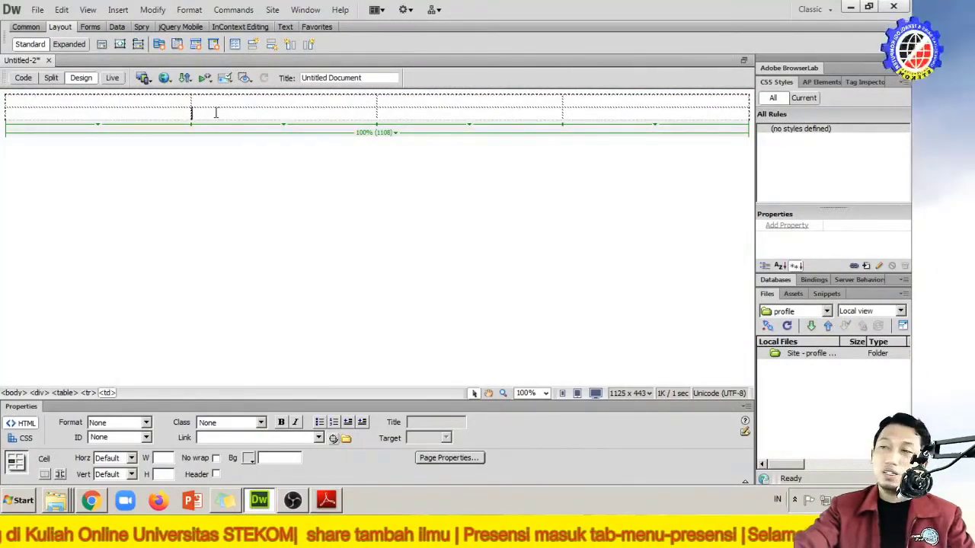
Step: Add a third row to the end of the four-column table
{"action": "left_click", "coordinate": [568, 116]}
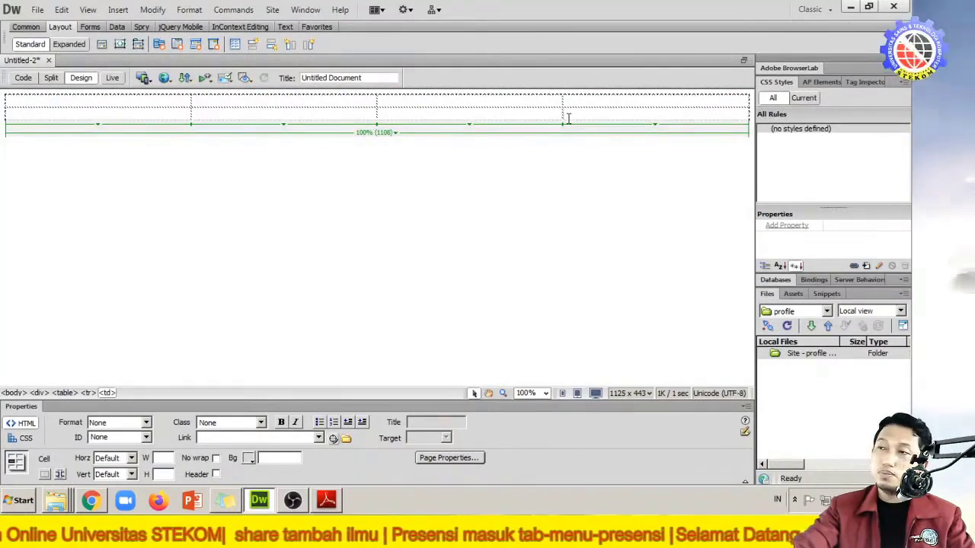
{"action": "key", "text": "Tab"}
{"action": "left_click_drag", "start_coordinate": [574, 124], "coordinate": [188, 124]}
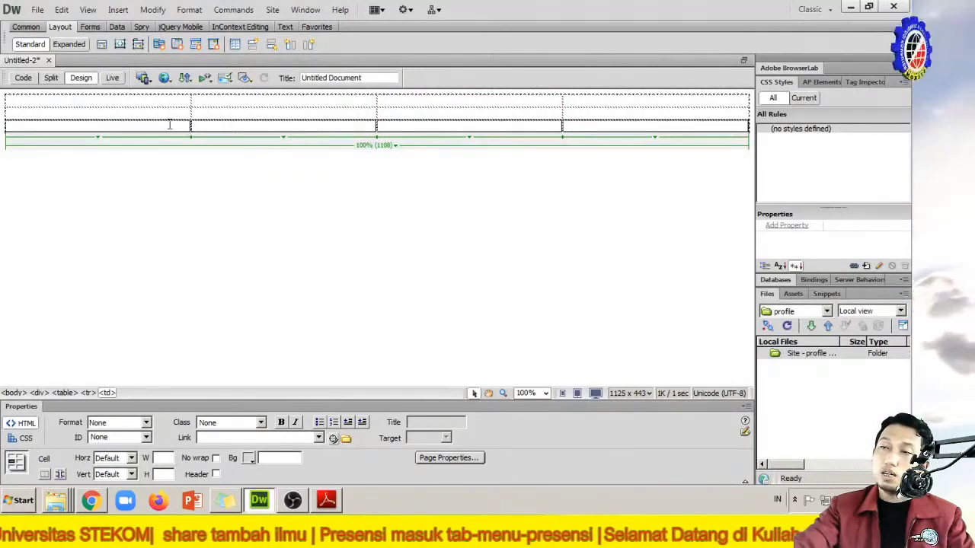
{"action": "left_click", "coordinate": [170, 124]}
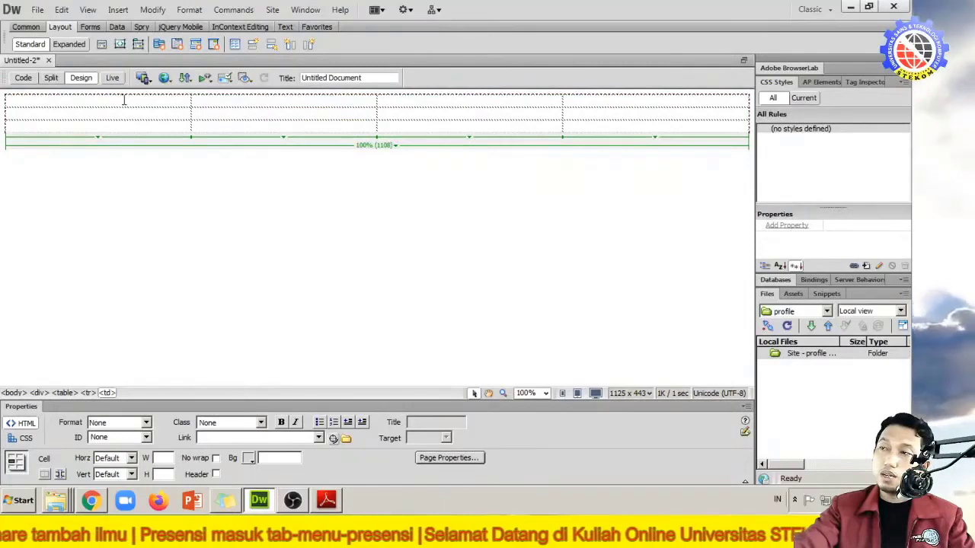
Step: Merge the four cells of the table's first row into a single cell
{"action": "left_click_drag", "start_coordinate": [124, 100], "coordinate": [566, 113]}
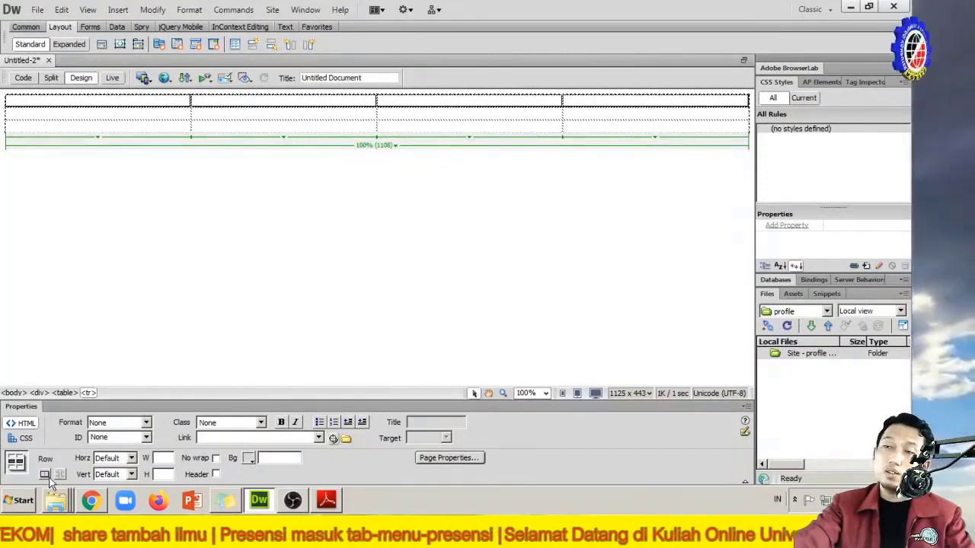
{"action": "left_click", "coordinate": [45, 475]}
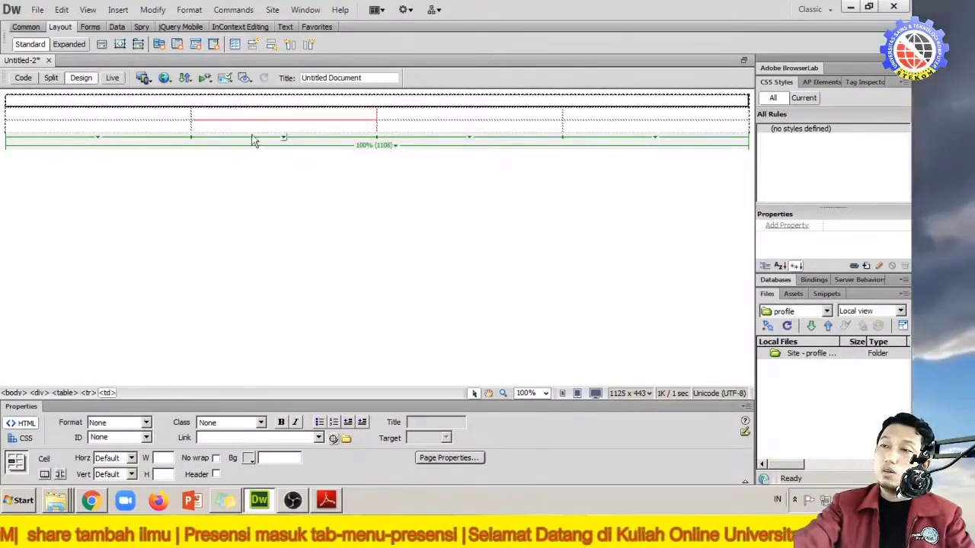
{"action": "left_click", "coordinate": [239, 101]}
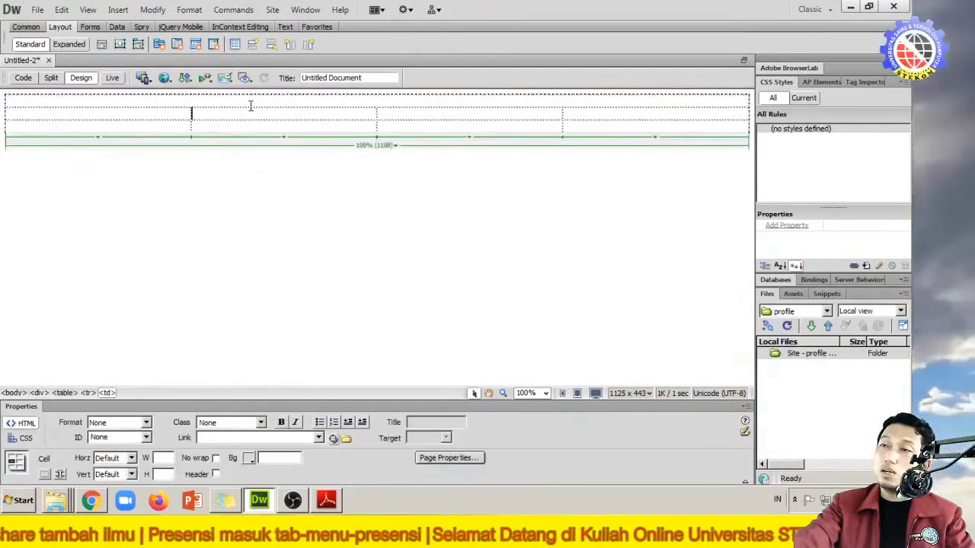
Step: Merge the four cells of the table's third row into one full-width cell
{"action": "left_click", "coordinate": [604, 127]}
{"action": "left_click_drag", "start_coordinate": [593, 126], "coordinate": [183, 128]}
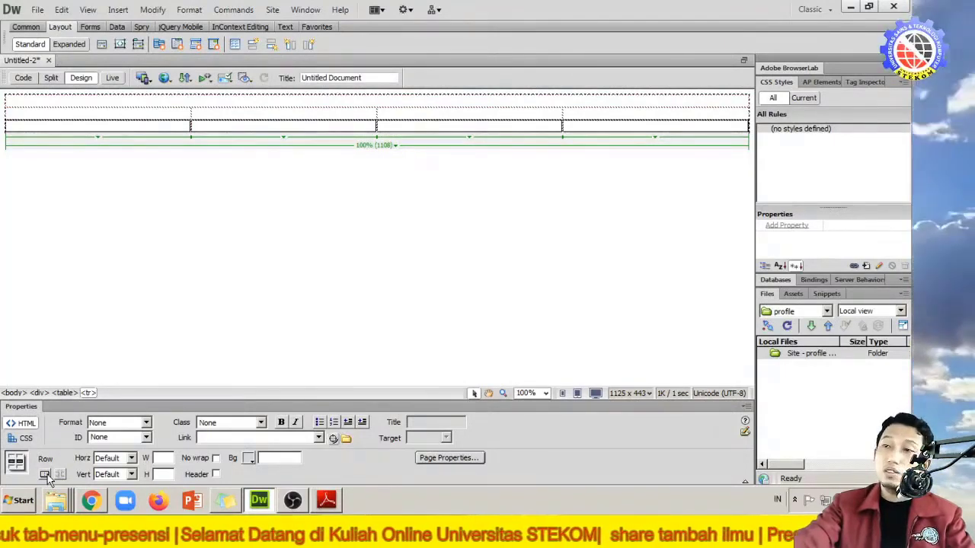
{"action": "left_click", "coordinate": [191, 189]}
{"action": "left_click", "coordinate": [216, 116]}
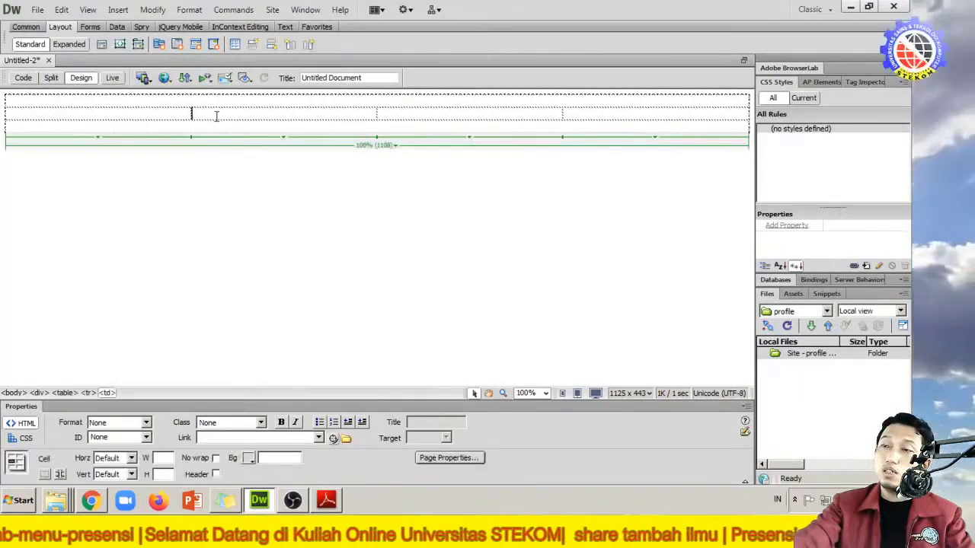
{"action": "key", "text": "Left"}
{"action": "key", "text": "Up"}
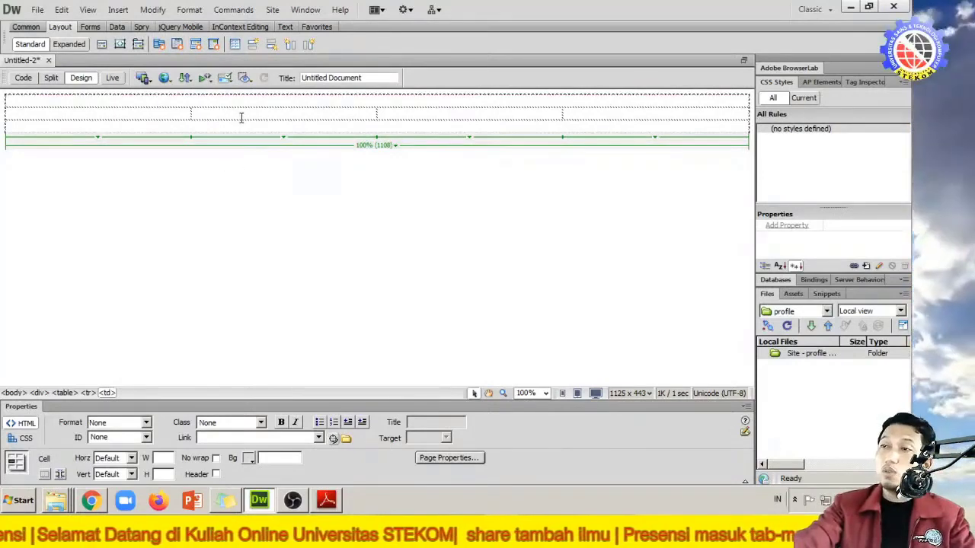
Step: Enter the labels Home, Profile, Menu and Layanan in the four cells of the middle row
{"action": "left_click", "coordinate": [155, 114]}
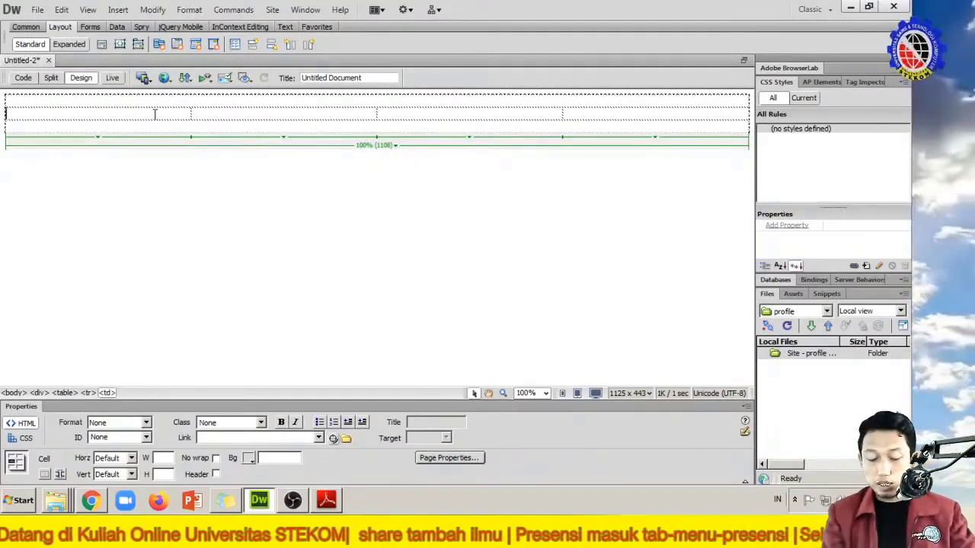
{"action": "type", "text": "Hom"}
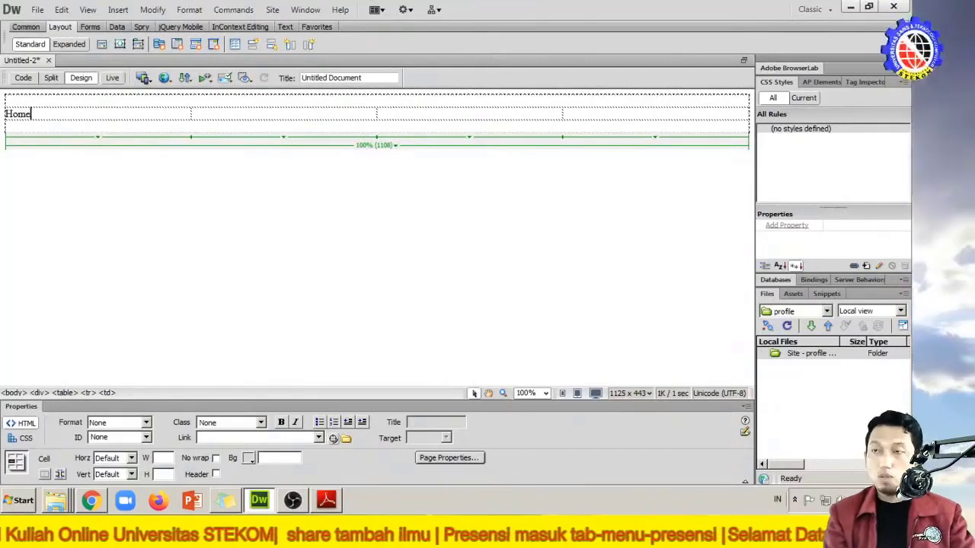
{"action": "type", "text": "e"}
{"action": "key", "text": "Tab"}
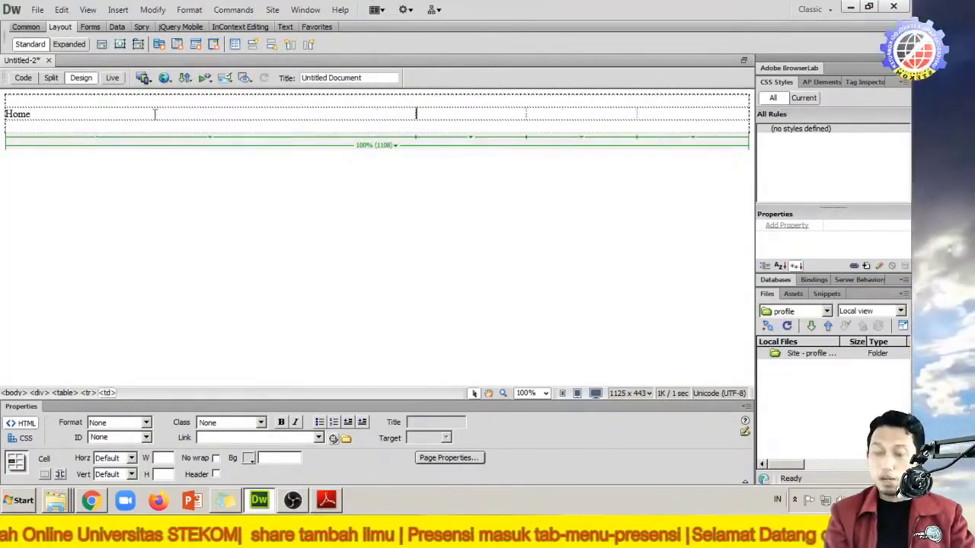
{"action": "type", "text": "Profi"}
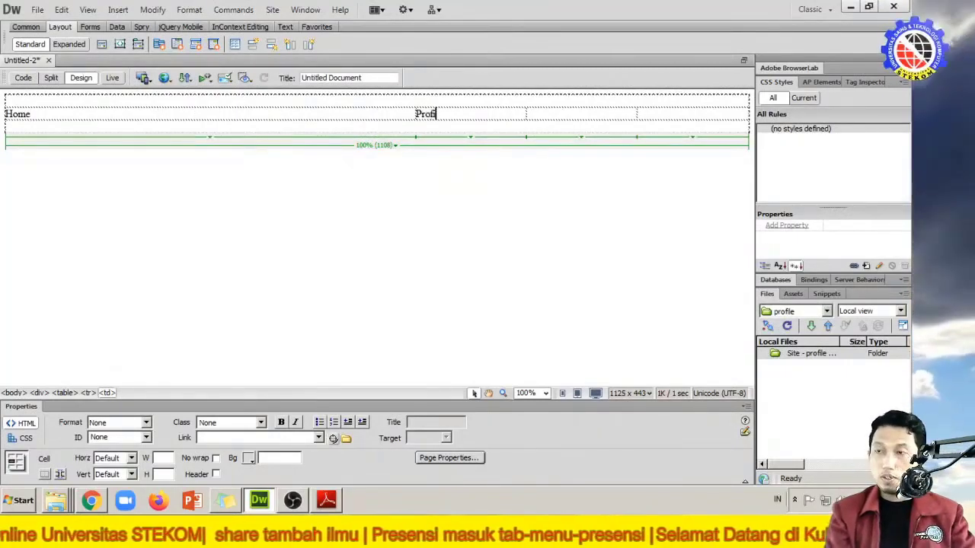
{"action": "type", "text": "le"}
{"action": "key", "text": "Tab"}
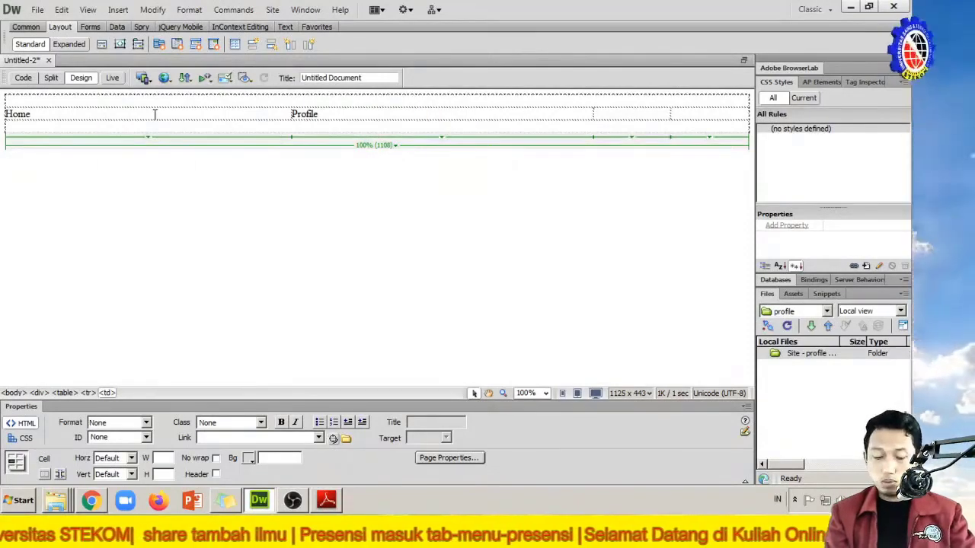
{"action": "type", "text": "Menu"}
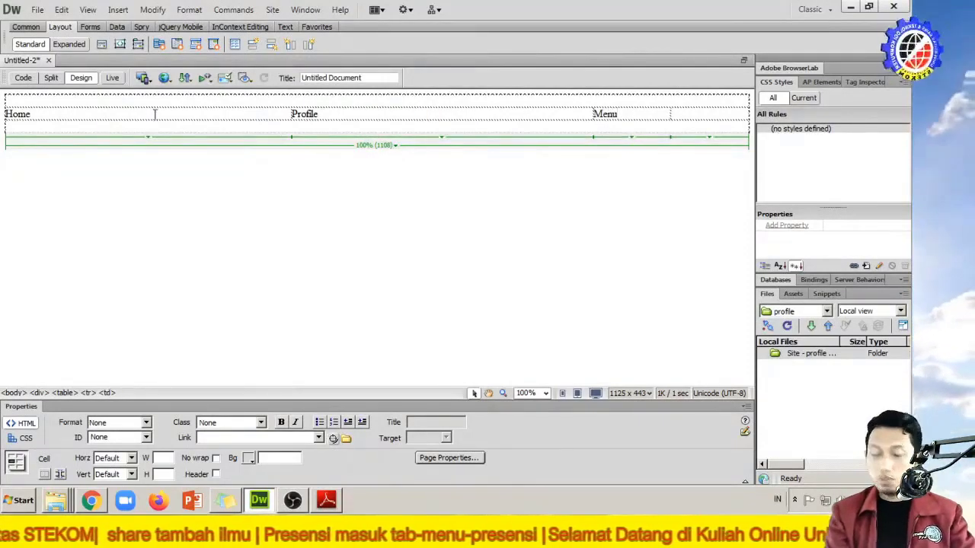
{"action": "key", "text": "Tab"}
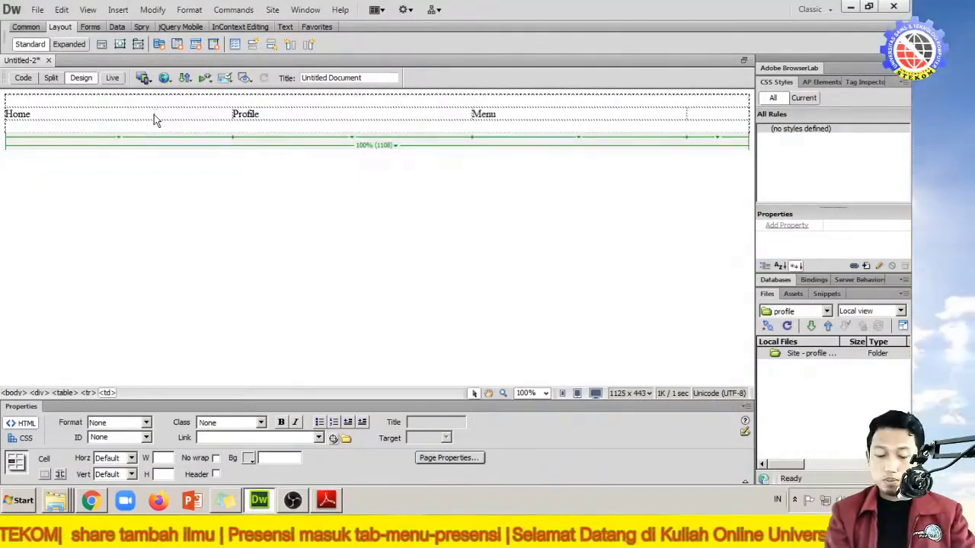
{"action": "type", "text": "Layanan"}
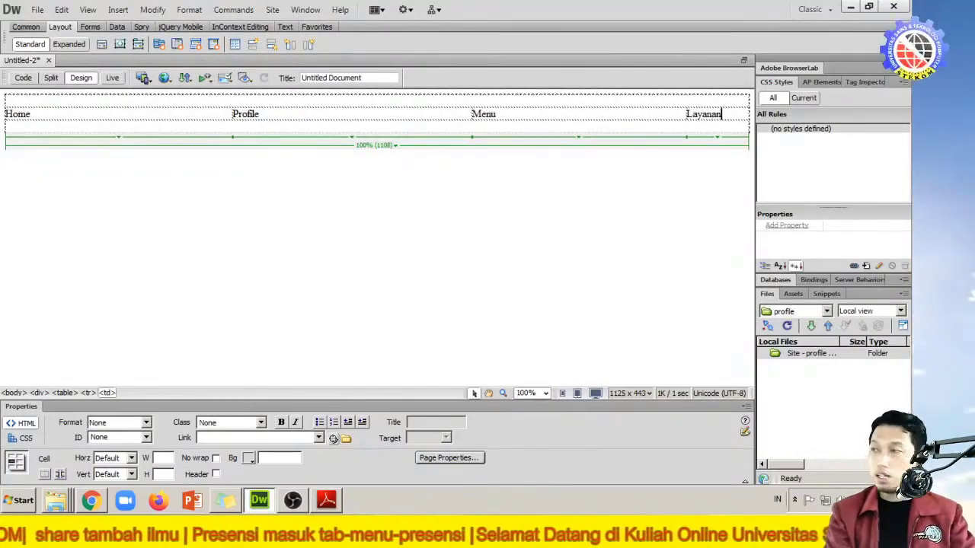
{"action": "left_click", "coordinate": [165, 125]}
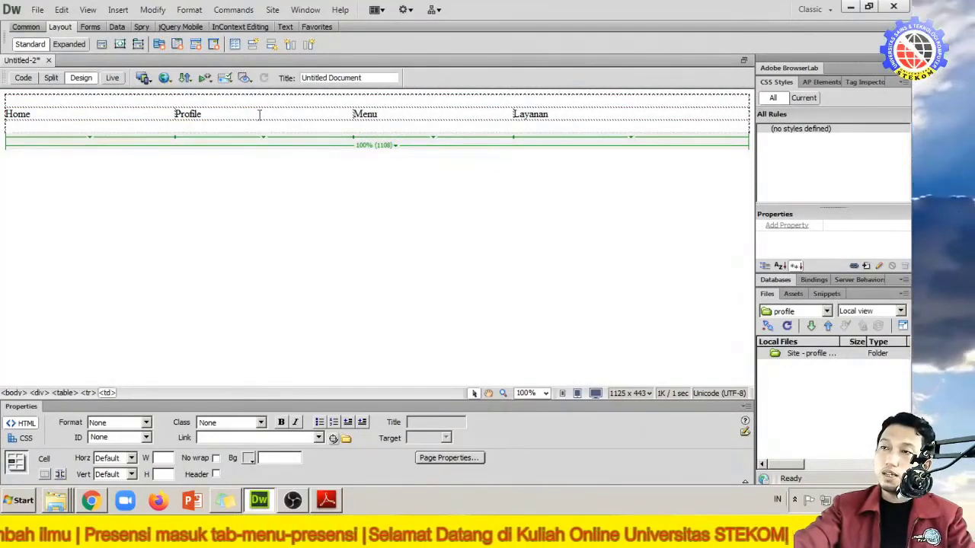
{"action": "left_click", "coordinate": [322, 118]}
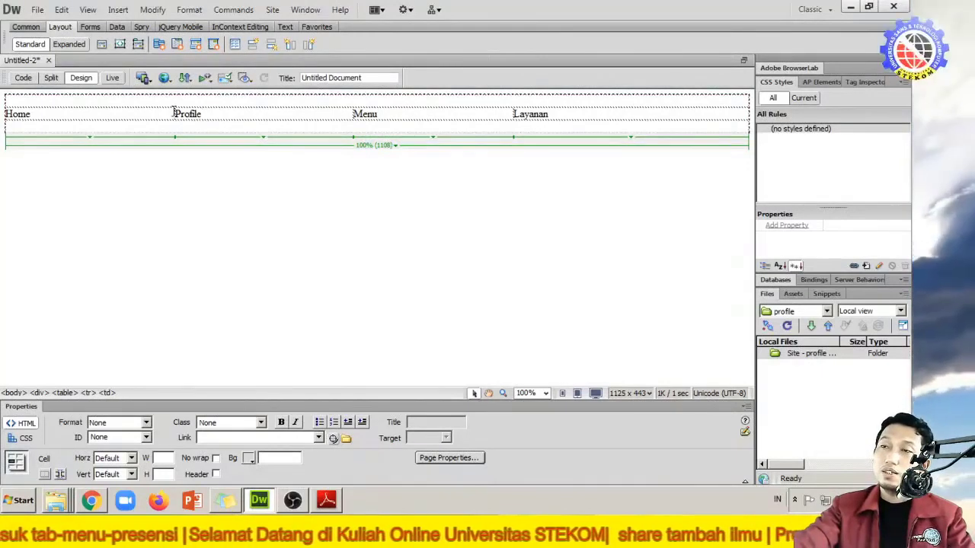
Step: Narrow the Home, Profile and Menu columns to fit their labels, making Profile about 5 percent wide and Layanan about 87 percent
{"action": "left_click_drag", "start_coordinate": [30, 114], "coordinate": [535, 122]}
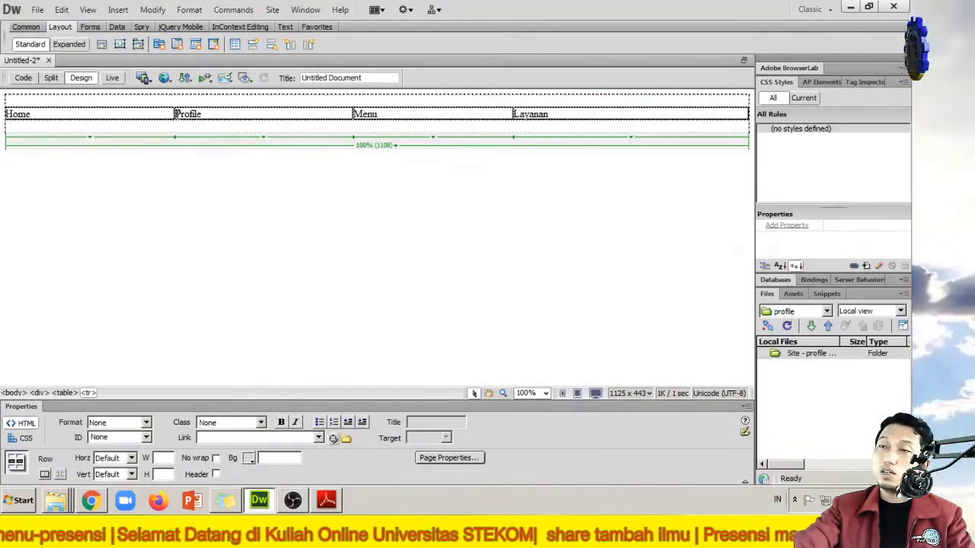
{"action": "left_click_drag", "start_coordinate": [175, 114], "coordinate": [38, 114]}
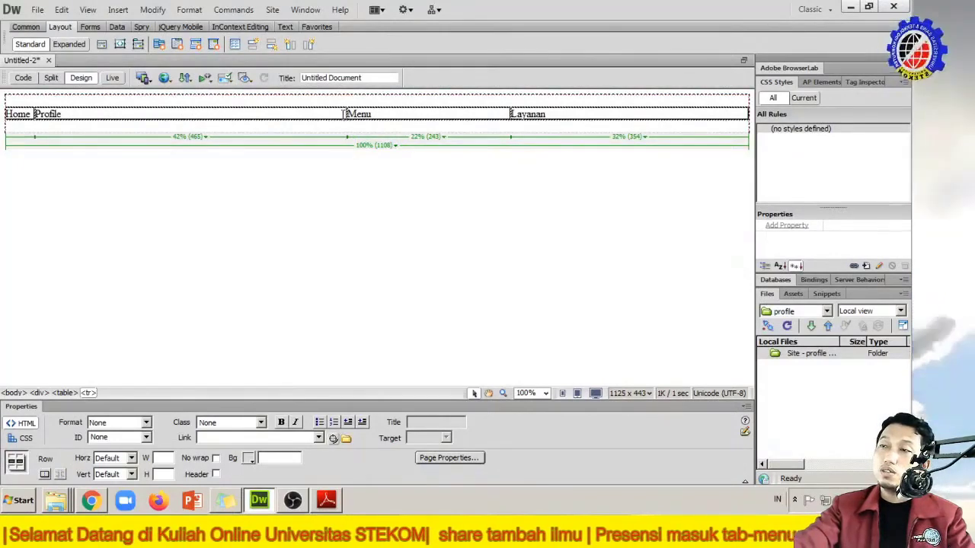
{"action": "left_click_drag", "start_coordinate": [344, 114], "coordinate": [71, 112]}
{"action": "left_click", "coordinate": [601, 113]}
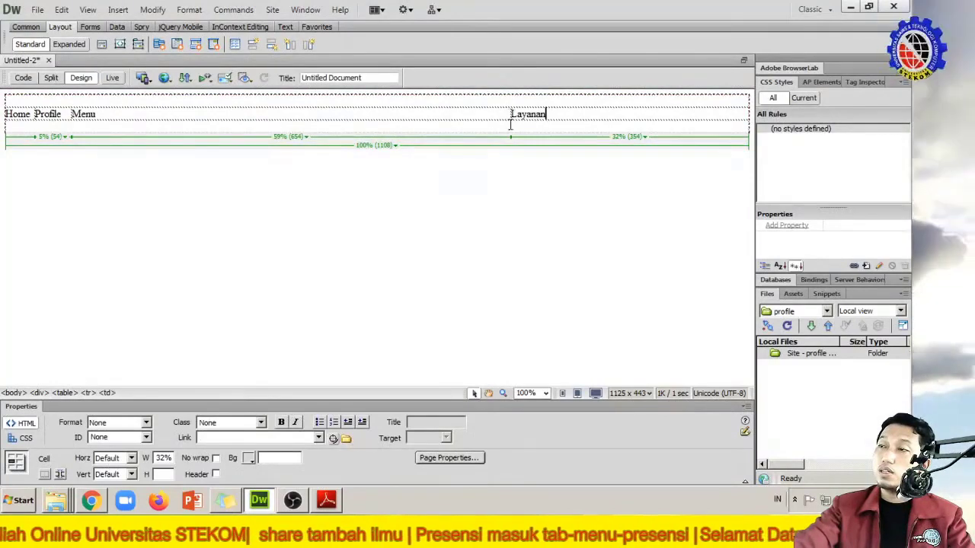
{"action": "left_click_drag", "start_coordinate": [508, 114], "coordinate": [100, 127]}
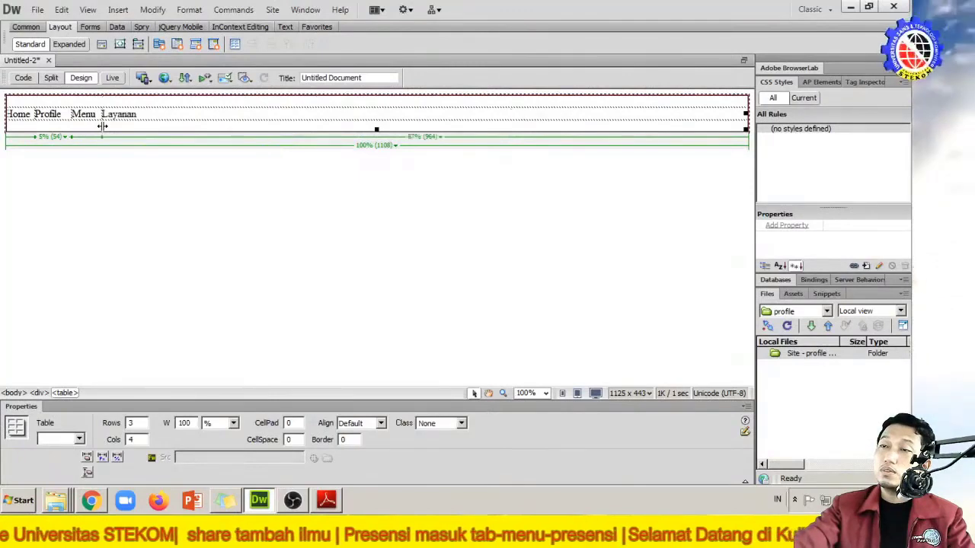
{"action": "left_click", "coordinate": [65, 111]}
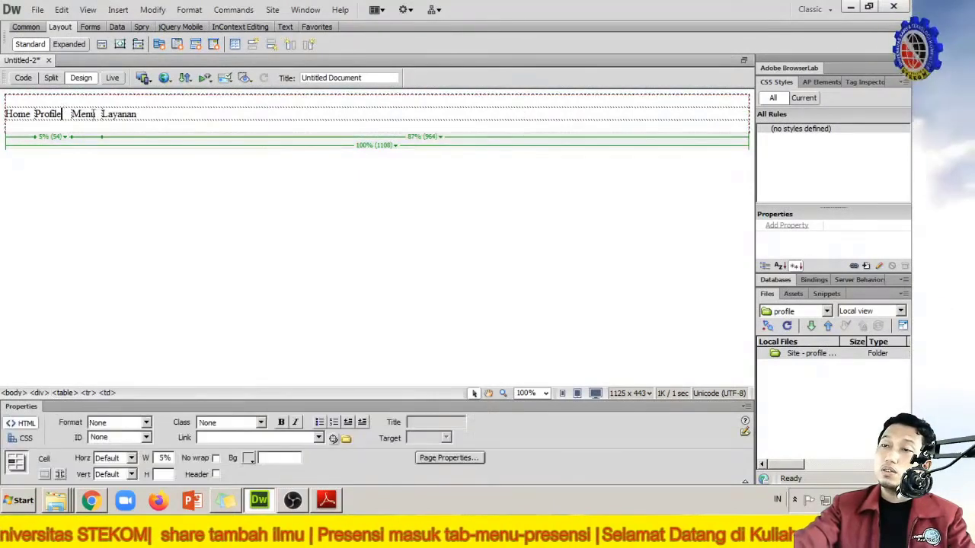
{"action": "left_click", "coordinate": [140, 112]}
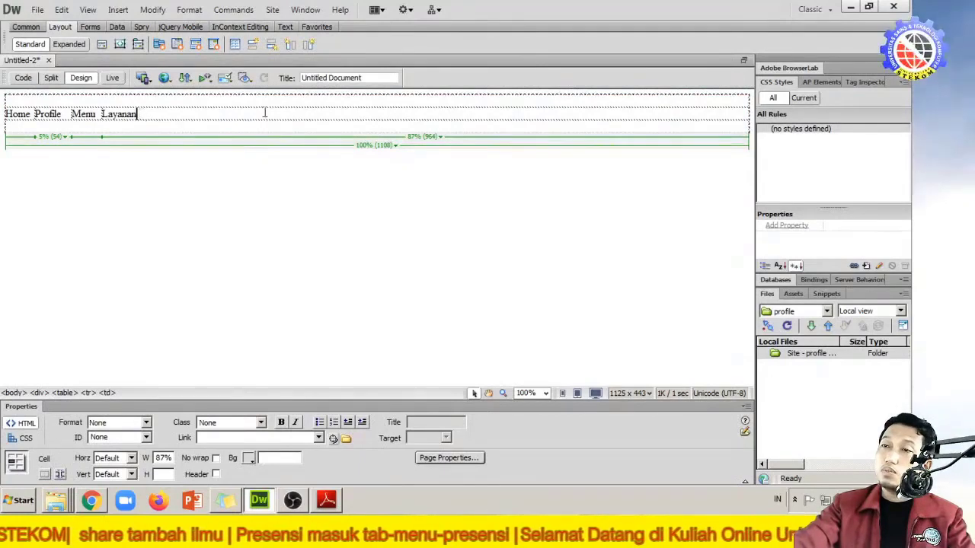
Step: Add a fourth row below the table's merged bottom row
{"action": "key", "text": "Tab"}
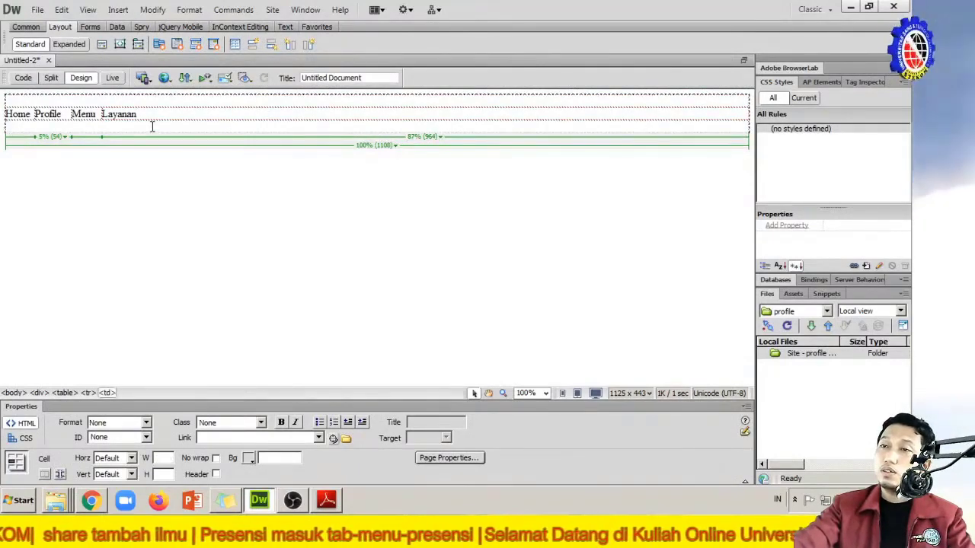
{"action": "left_click", "coordinate": [179, 114]}
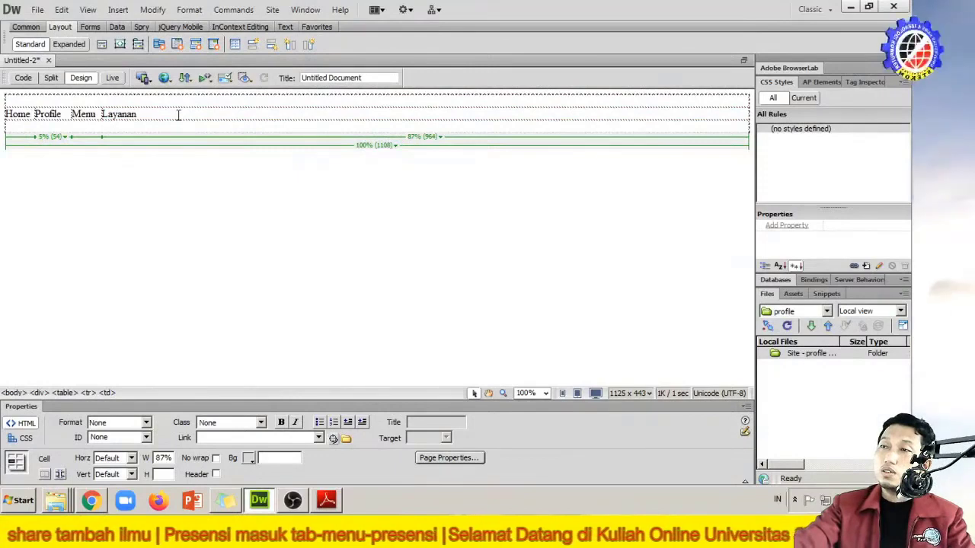
{"action": "left_click", "coordinate": [175, 131]}
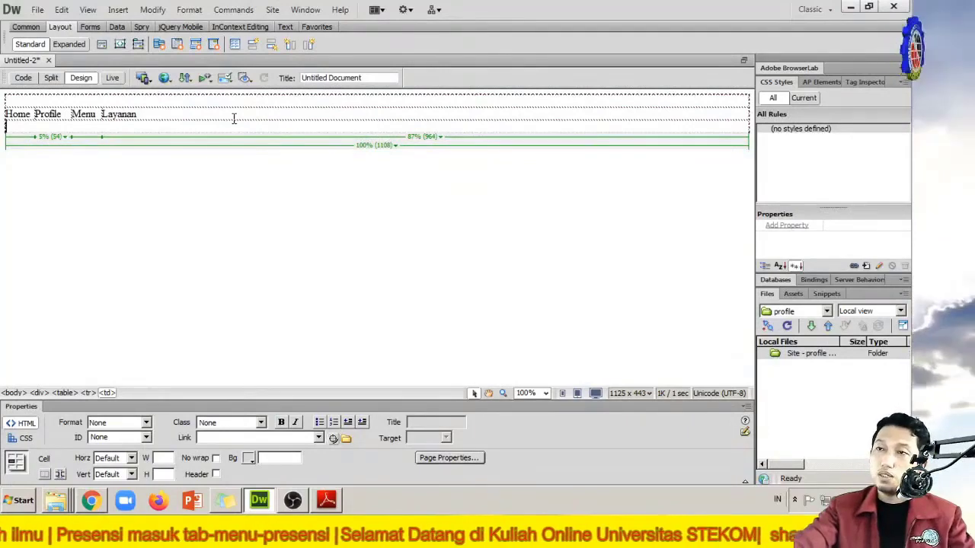
{"action": "key", "text": "Tab"}
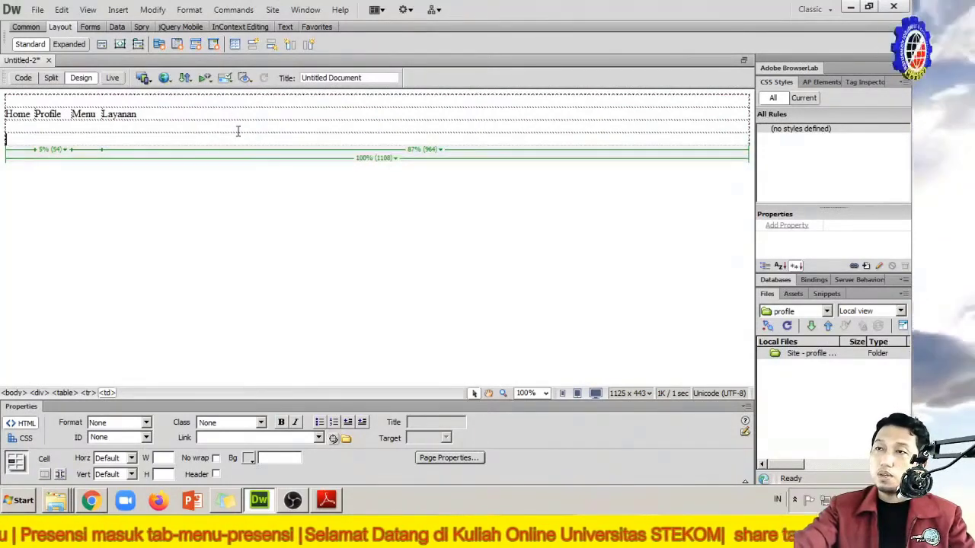
{"action": "left_click", "coordinate": [241, 119]}
{"action": "left_click", "coordinate": [244, 124]}
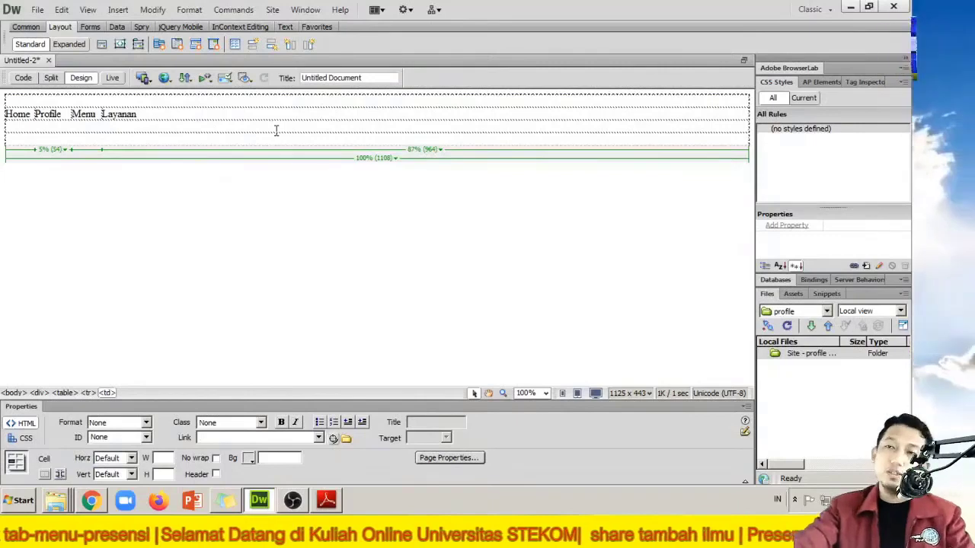
{"action": "left_click", "coordinate": [267, 103]}
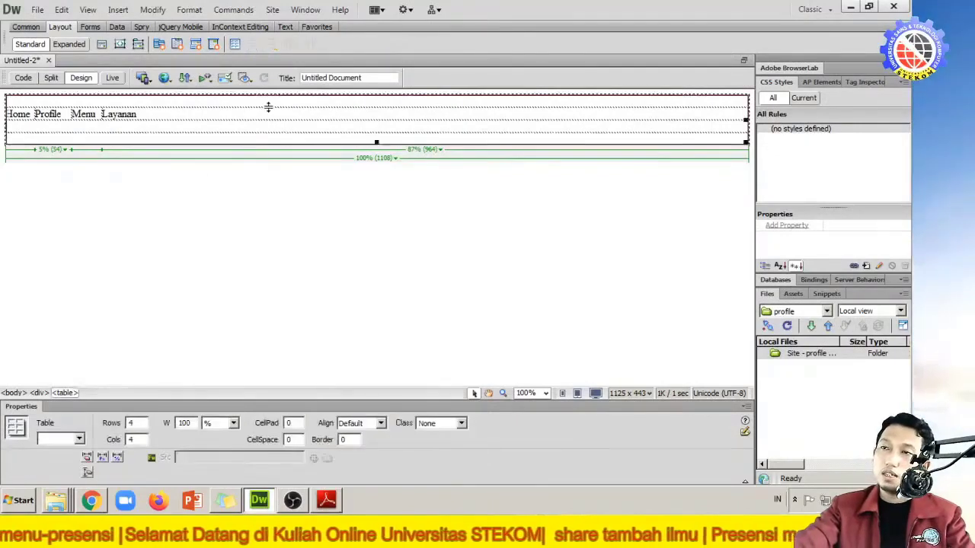
Step: Split the Layanan cell of the navigation row into two columns
{"action": "left_click", "coordinate": [264, 114]}
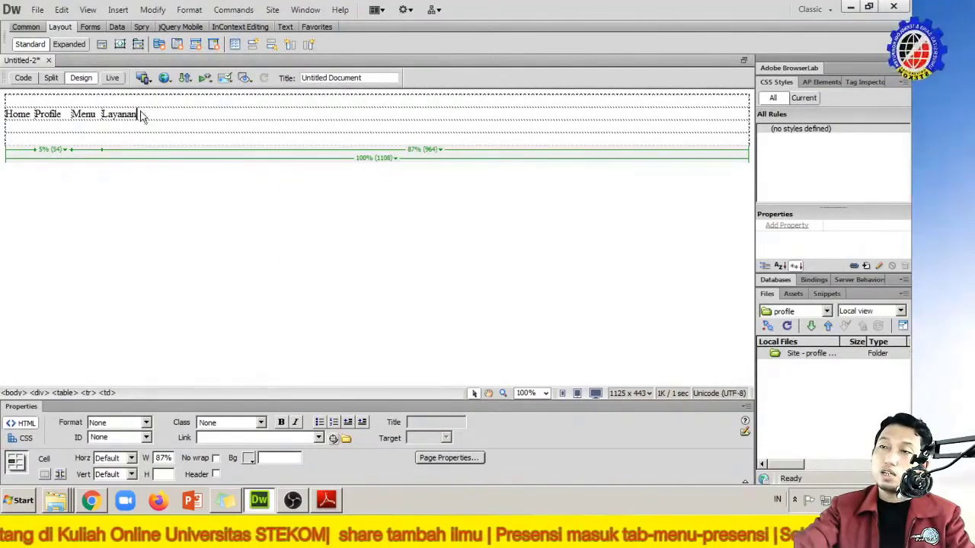
{"action": "right_click", "coordinate": [141, 115]}
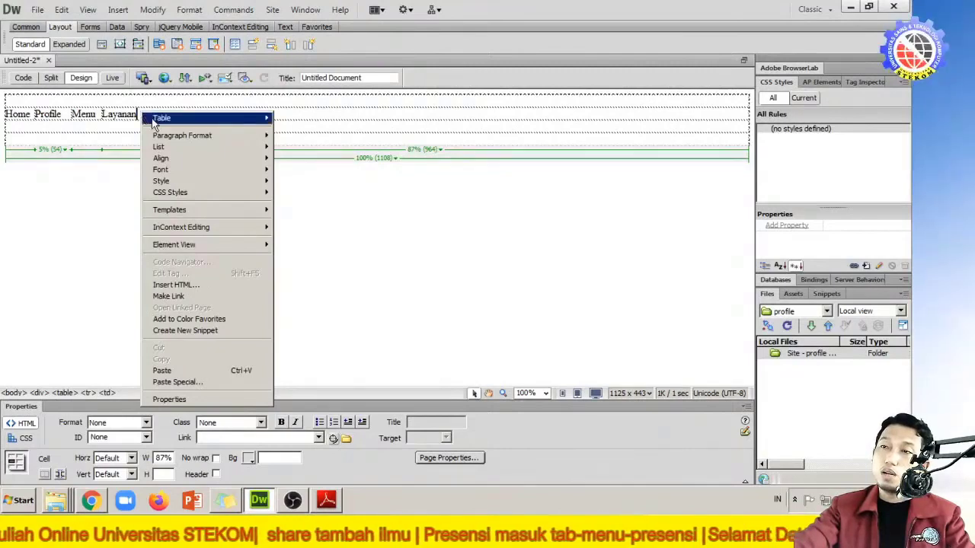
{"action": "mouse_move", "coordinate": [155, 124]}
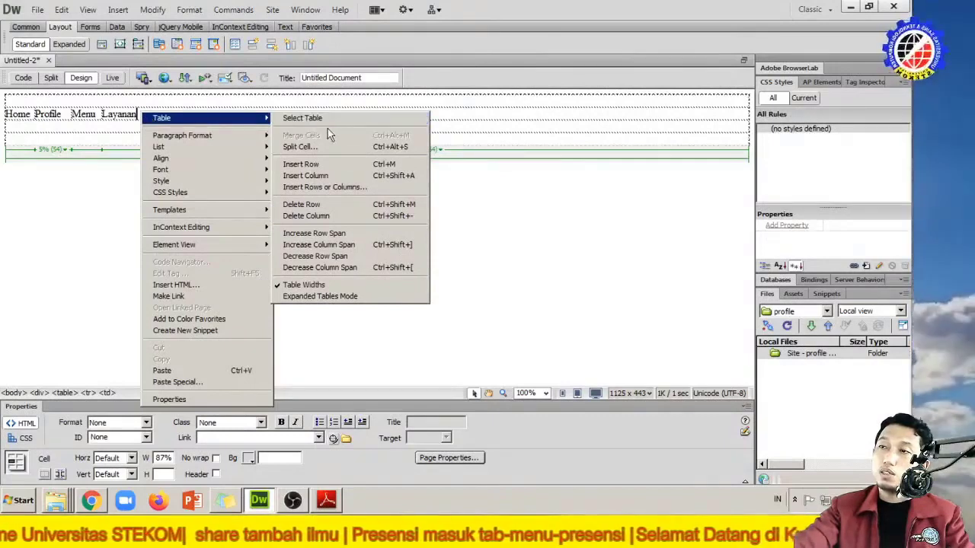
{"action": "left_click", "coordinate": [366, 152]}
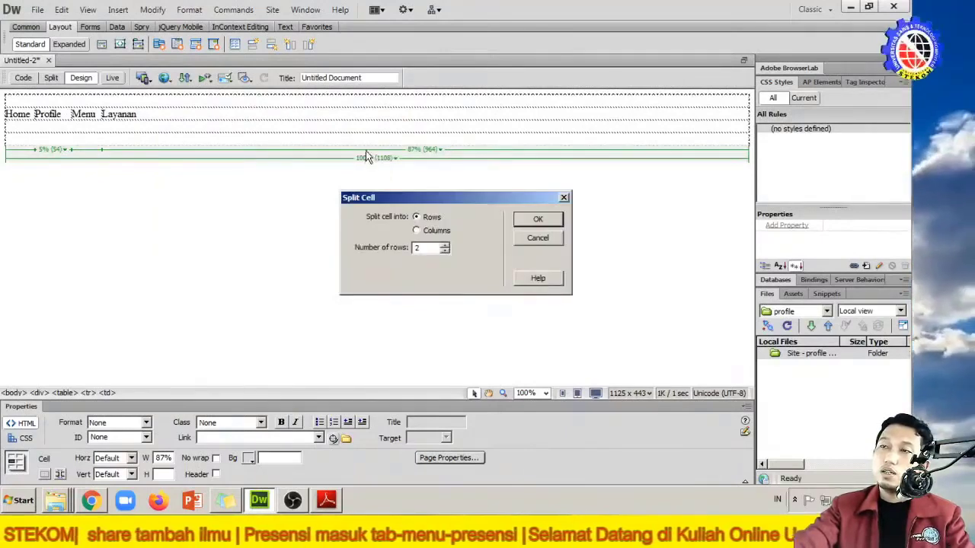
{"action": "left_click", "coordinate": [418, 231]}
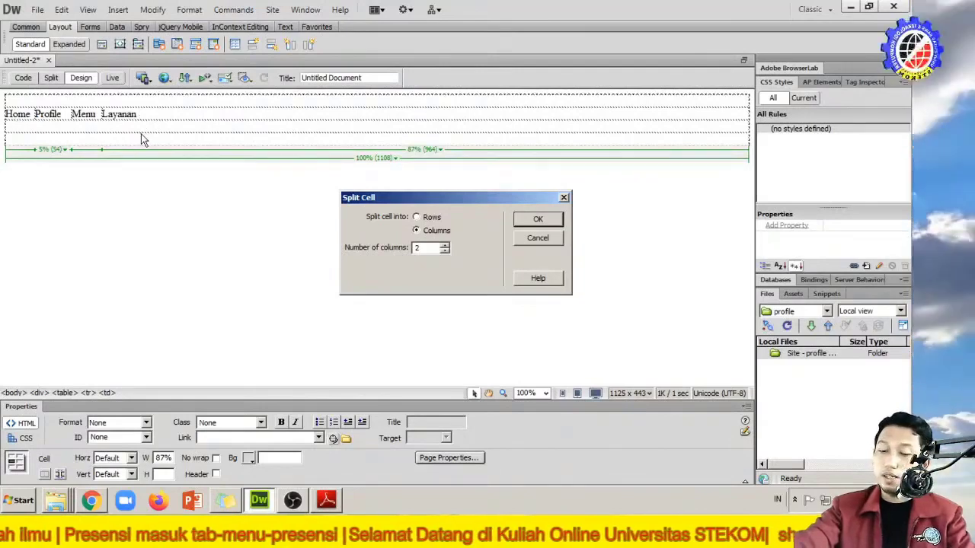
{"action": "left_click", "coordinate": [532, 220]}
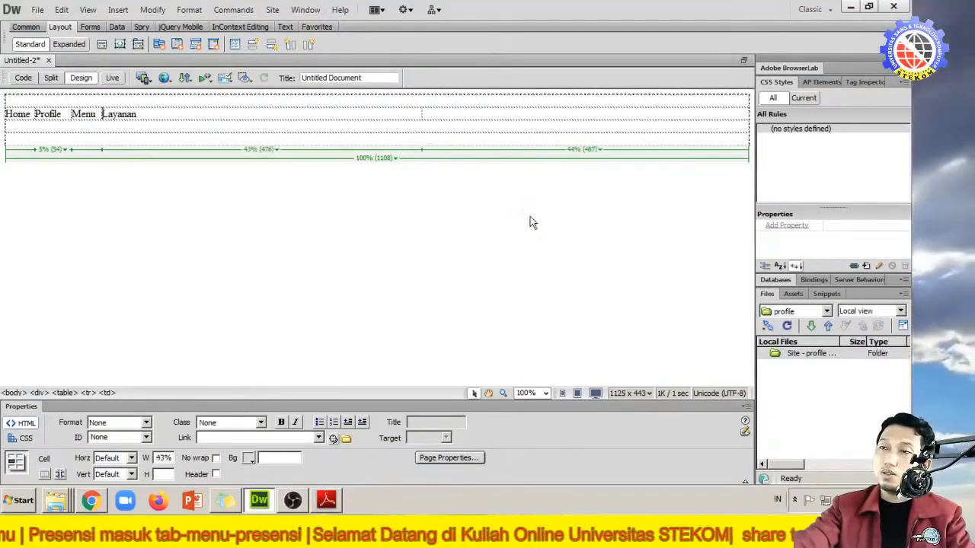
Step: Narrow the Layanan column to fit its label, about 5 percent wide, leaving about 82 percent for the empty cell beside it
{"action": "left_click", "coordinate": [456, 123]}
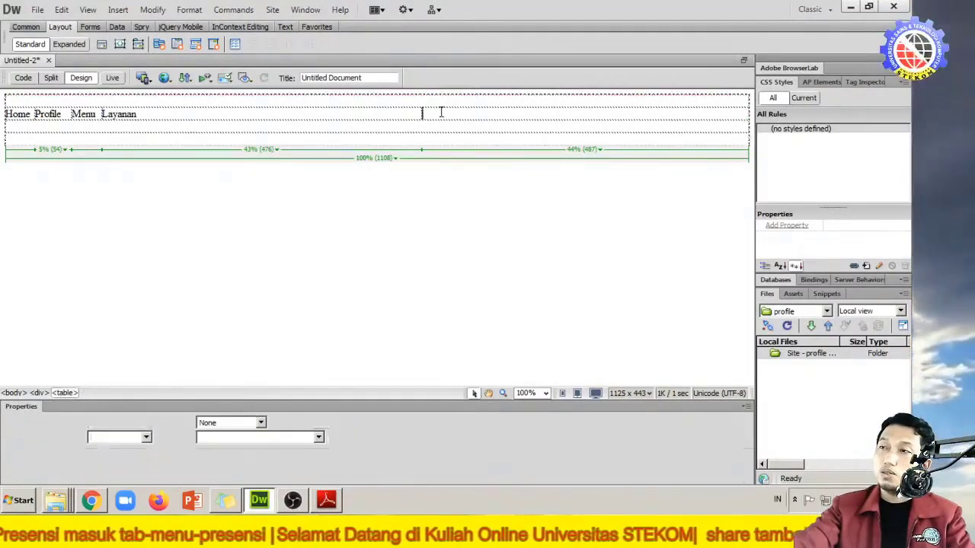
{"action": "left_click", "coordinate": [427, 114]}
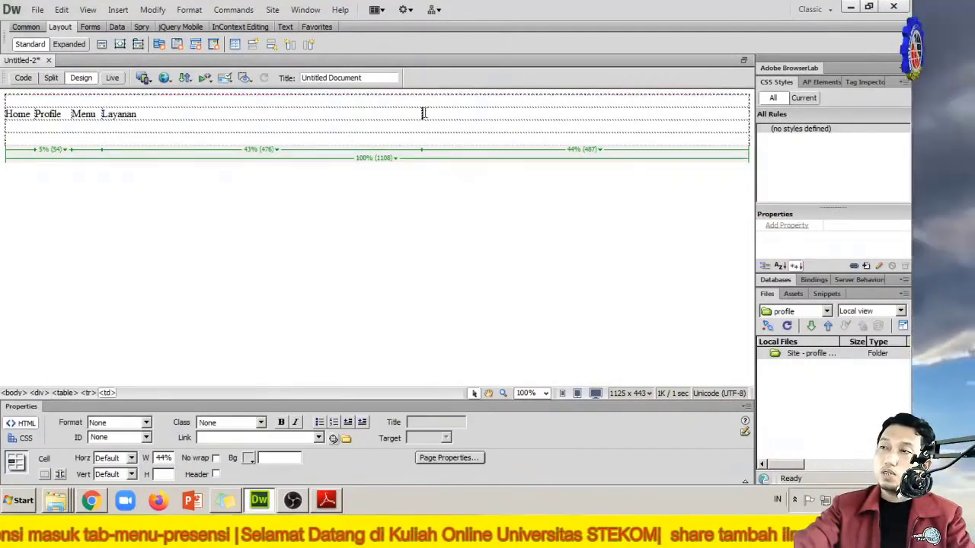
{"action": "left_click_drag", "start_coordinate": [422, 115], "coordinate": [140, 128]}
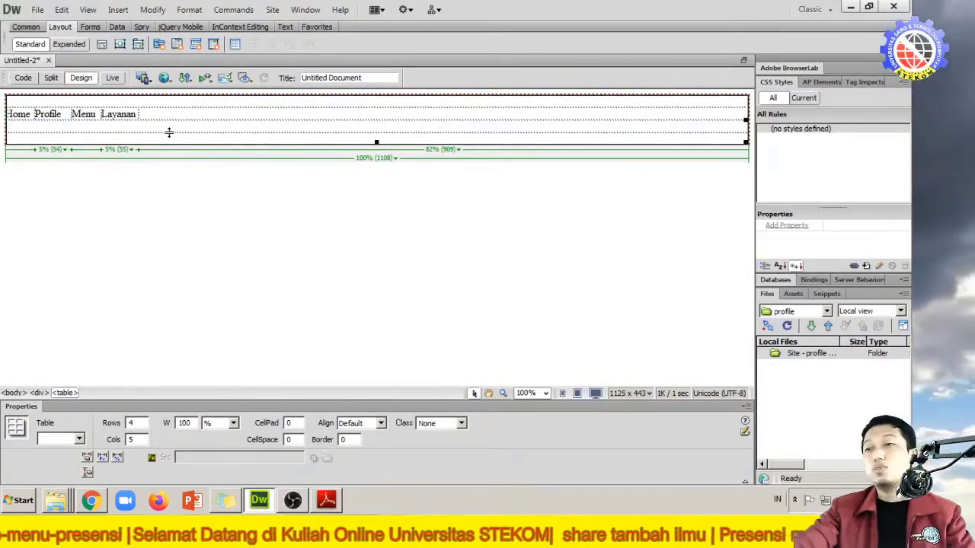
Step: Split the full-width cell in the table's third row, below the navigation labels, into two columns
{"action": "left_click", "coordinate": [170, 131]}
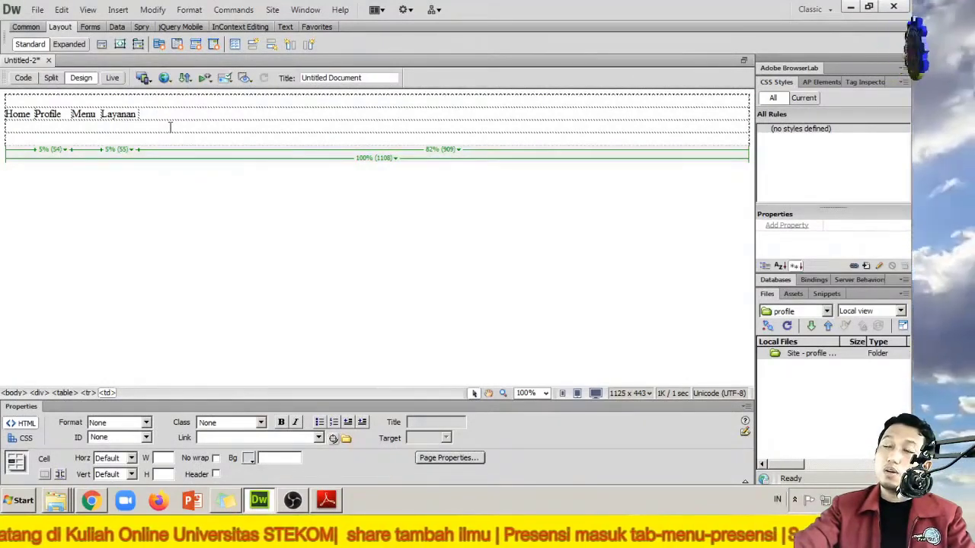
{"action": "right_click", "coordinate": [171, 128]}
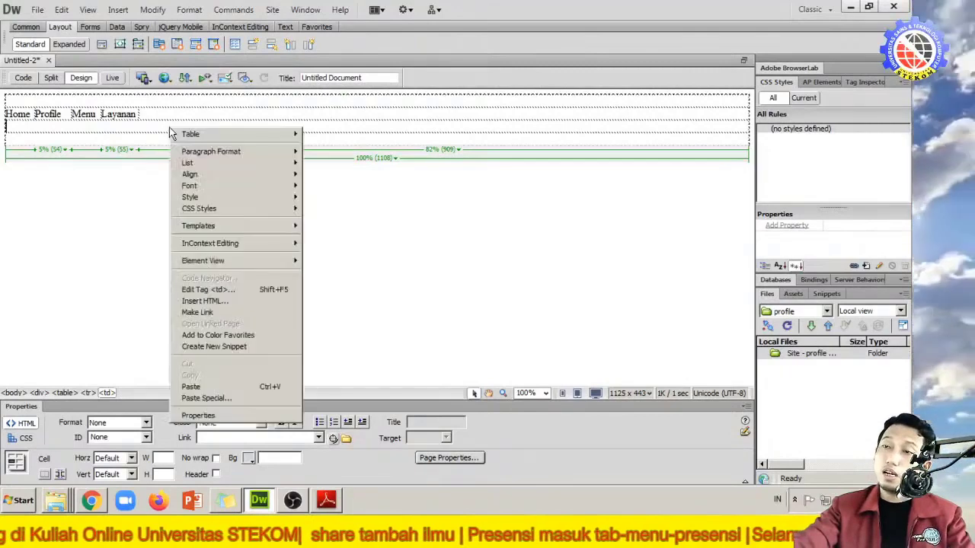
{"action": "mouse_move", "coordinate": [190, 135]}
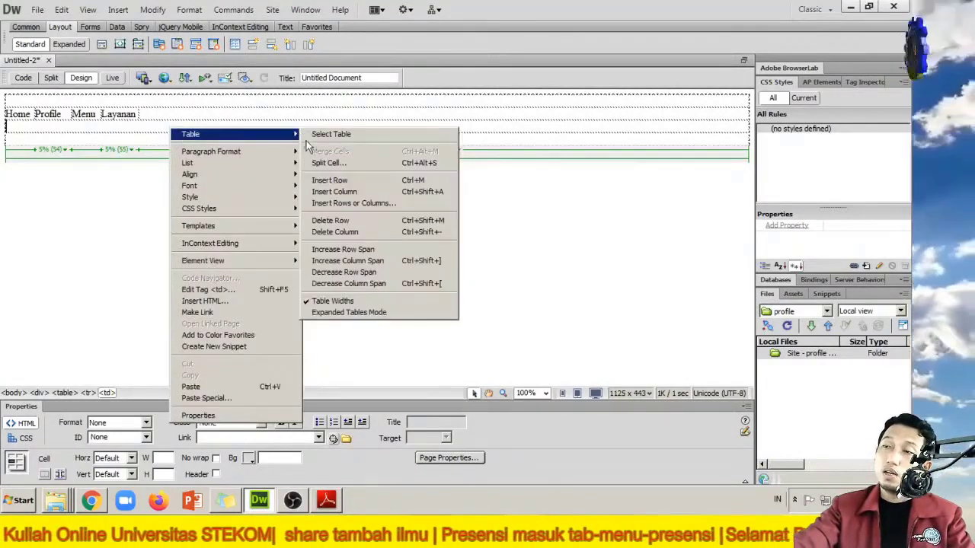
{"action": "left_click", "coordinate": [345, 164]}
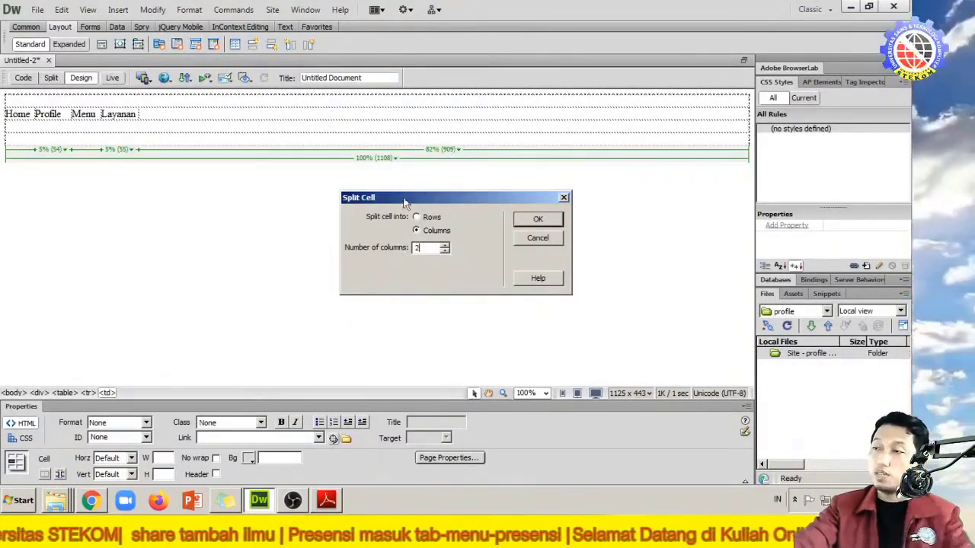
{"action": "left_click", "coordinate": [524, 221]}
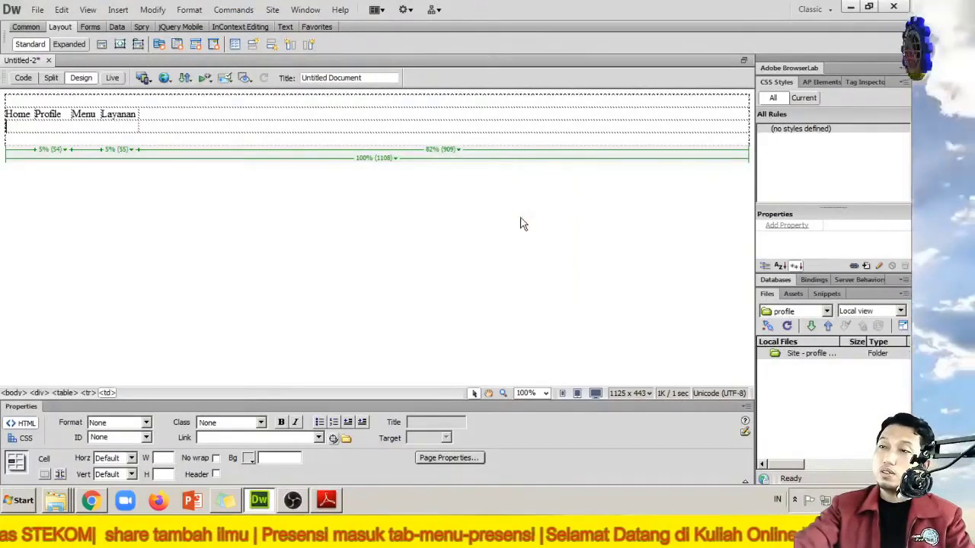
{"action": "left_click", "coordinate": [407, 133]}
{"action": "left_click", "coordinate": [394, 130]}
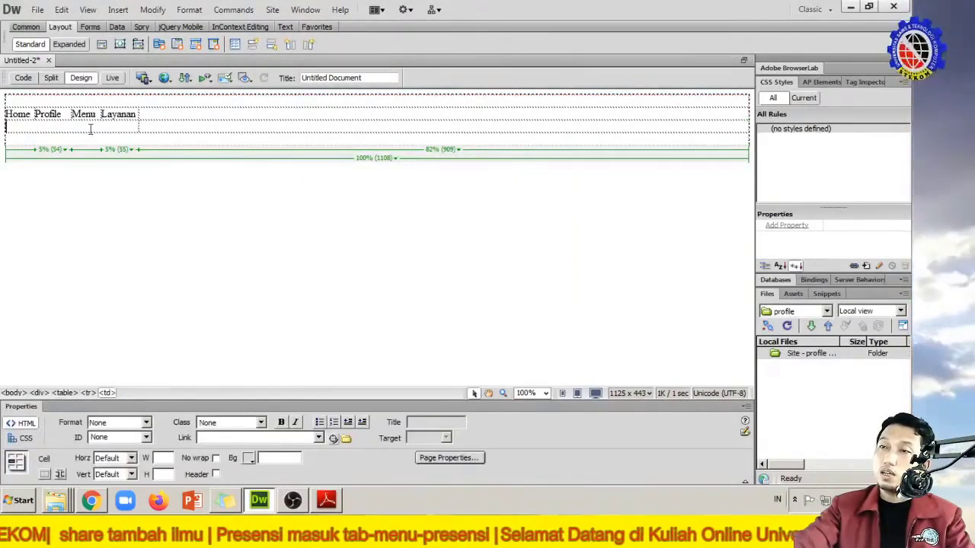
{"action": "left_click", "coordinate": [203, 132]}
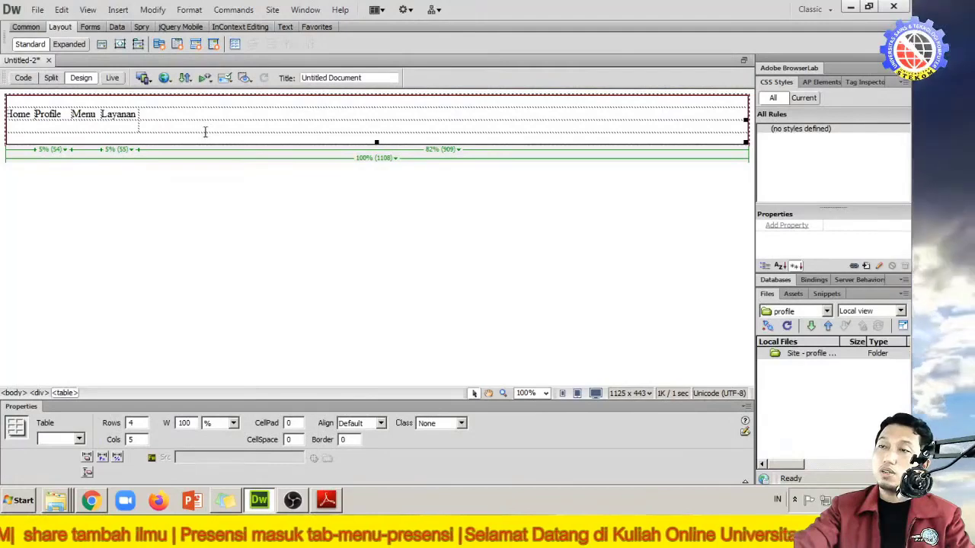
{"action": "left_click", "coordinate": [205, 131]}
{"action": "left_click", "coordinate": [224, 253]}
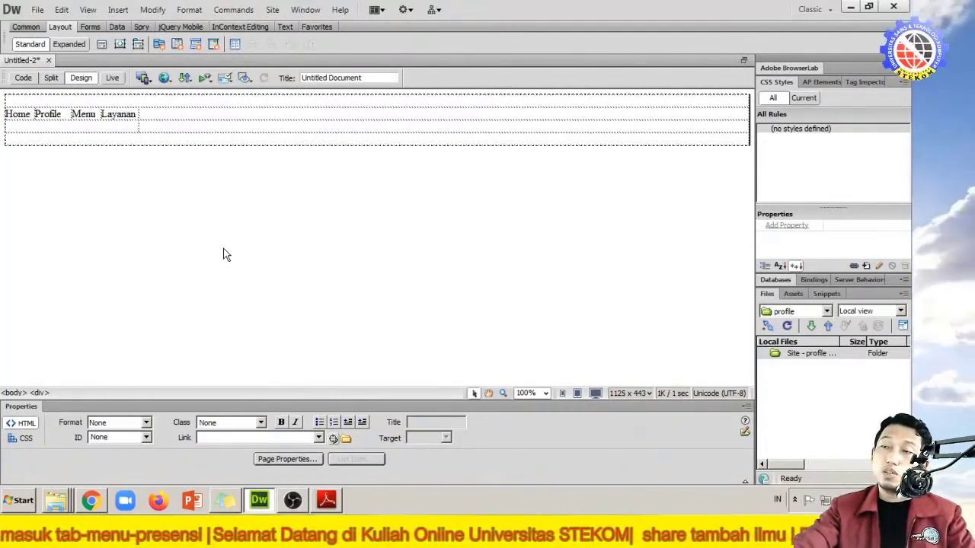
{"action": "left_click", "coordinate": [182, 103]}
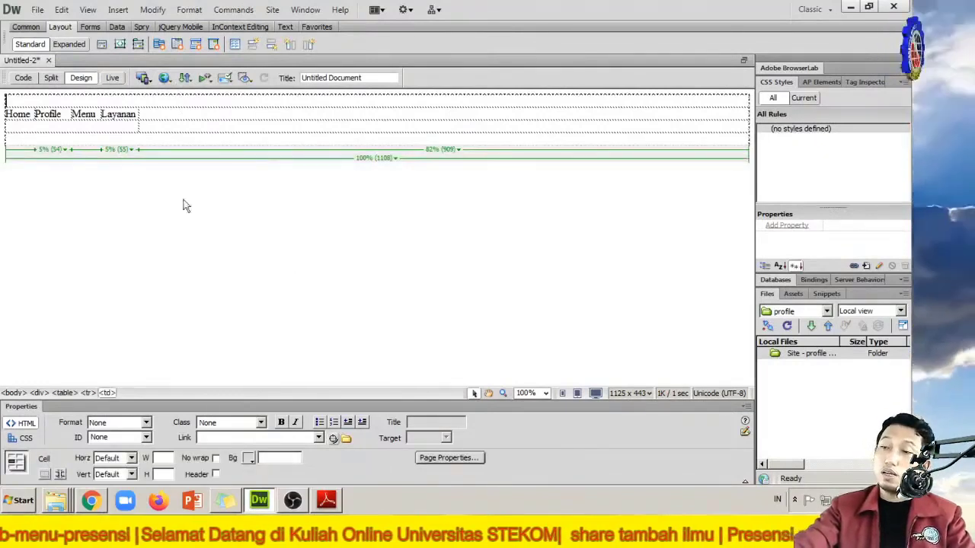
Step: Save the page as index.html in the company profile folder
{"action": "left_click", "coordinate": [36, 10]}
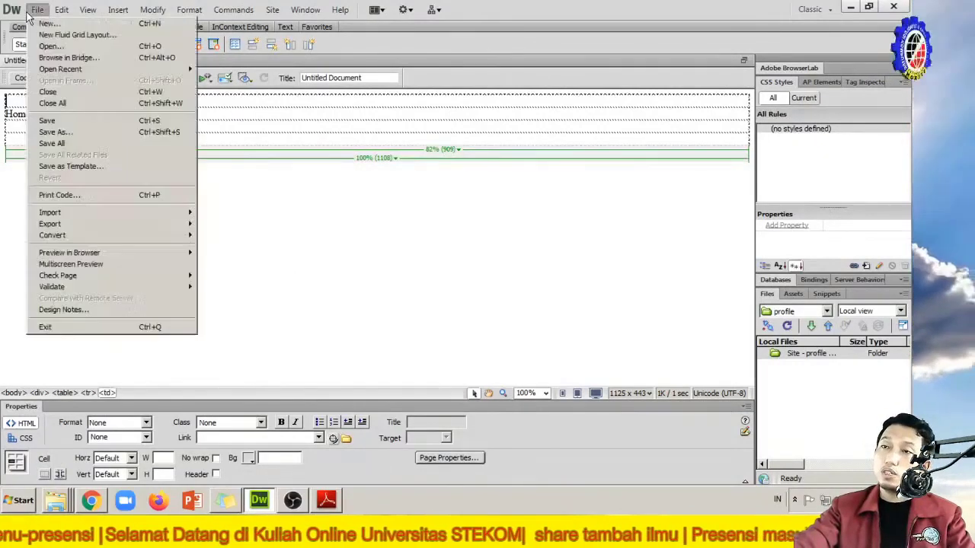
{"action": "left_click", "coordinate": [60, 133]}
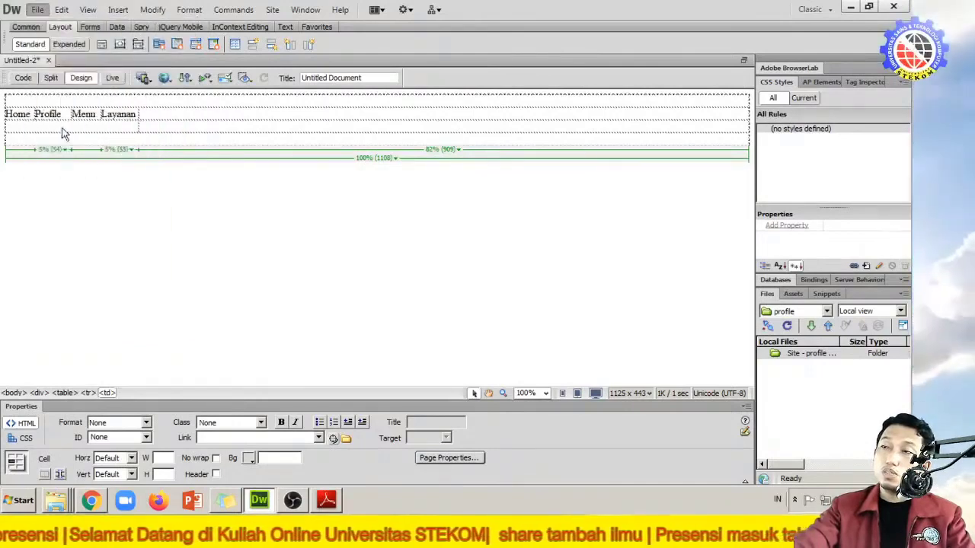
{"action": "left_click", "coordinate": [418, 126]}
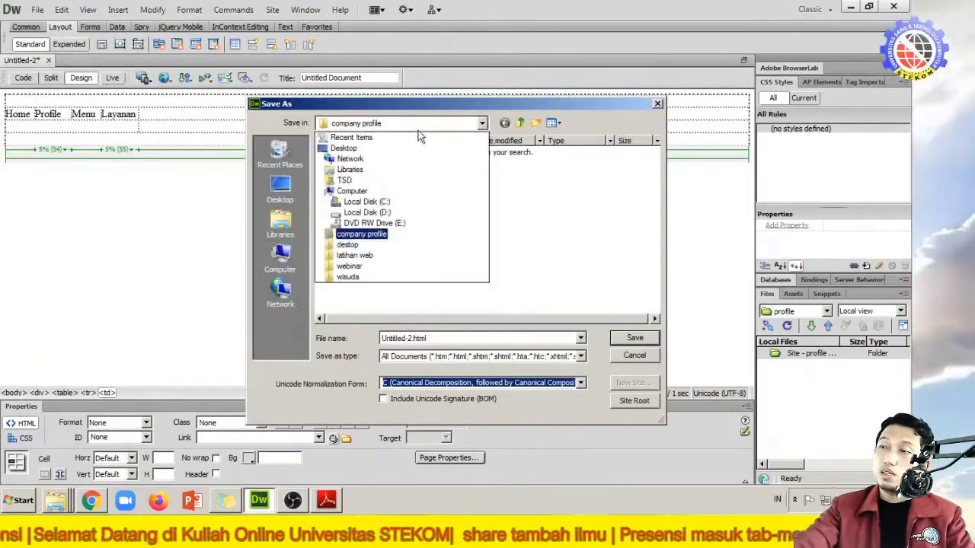
{"action": "left_click", "coordinate": [418, 130]}
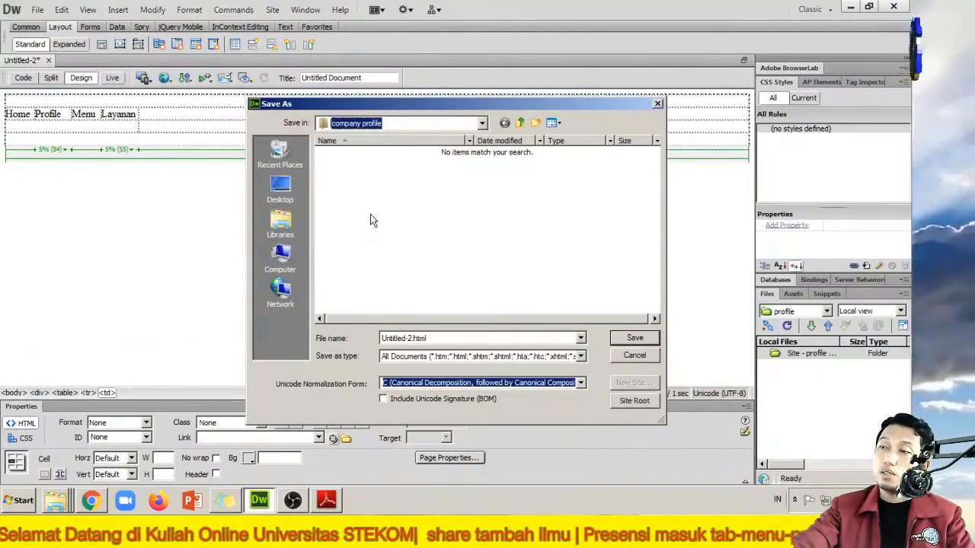
{"action": "left_click", "coordinate": [434, 338]}
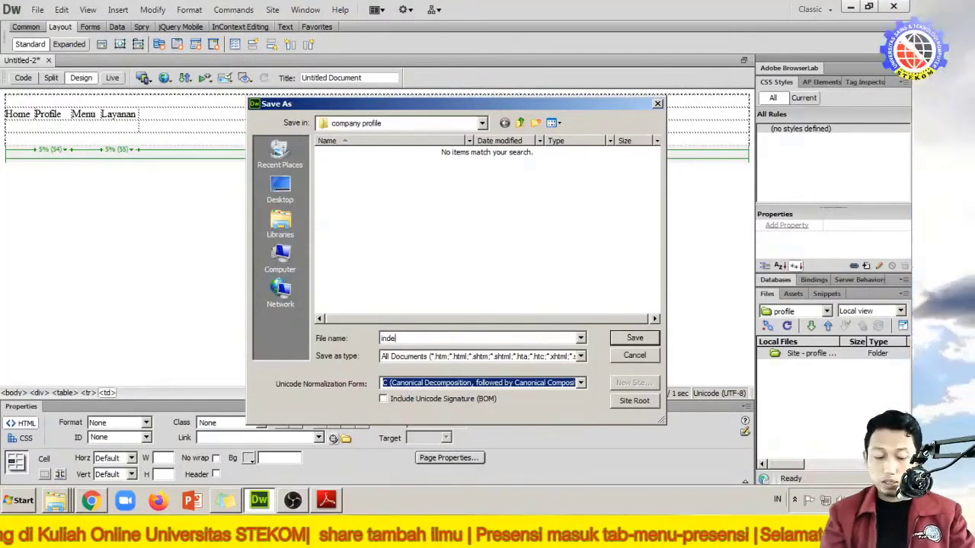
{"action": "left_click", "coordinate": [634, 337]}
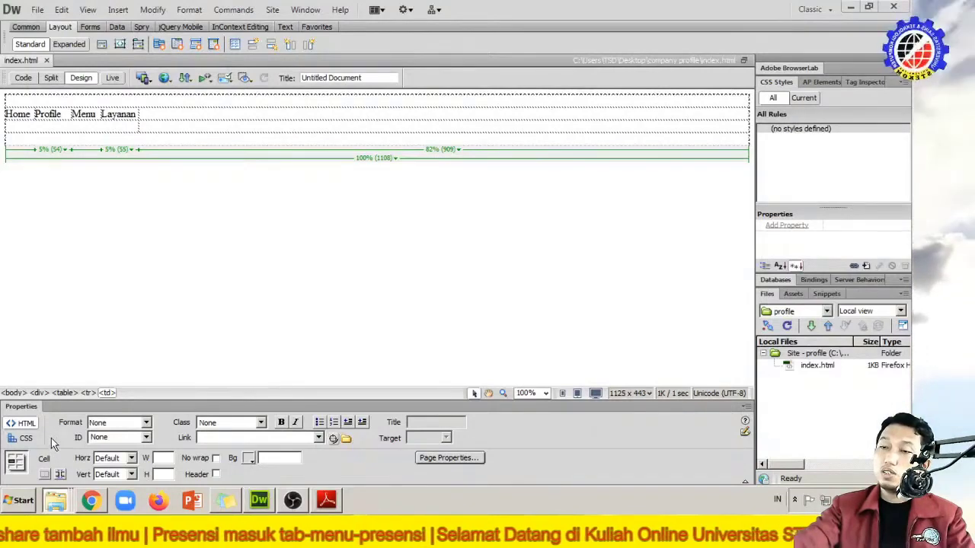
Step: Switch to Windows Explorer, open the img folder inside tabel, and look through its images from ayam bakar.jpg to menu.png
{"action": "key", "text": "alt+Tab"}
{"action": "double_click", "coordinate": [268, 96]}
{"action": "double_click", "coordinate": [268, 96]}
{"action": "left_click", "coordinate": [290, 142]}
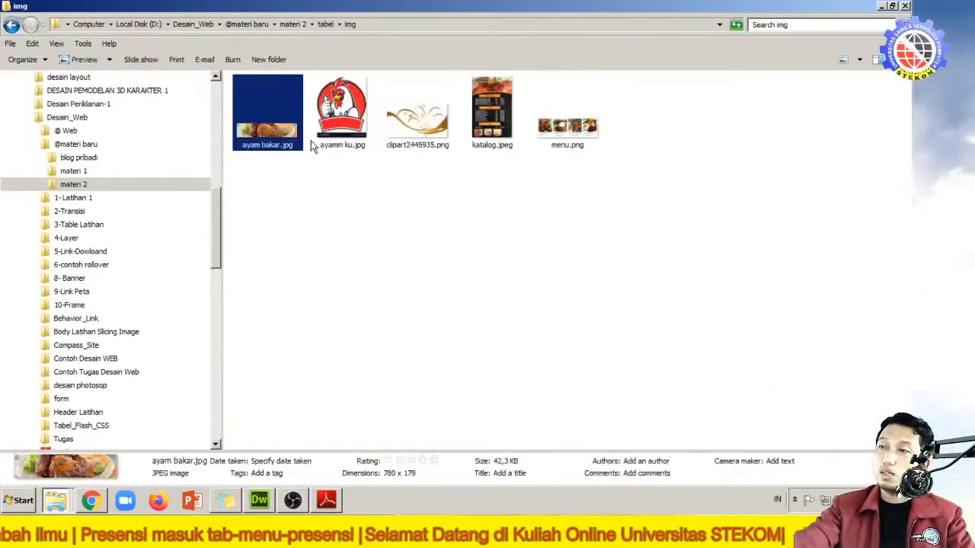
{"action": "double_click", "coordinate": [280, 141]}
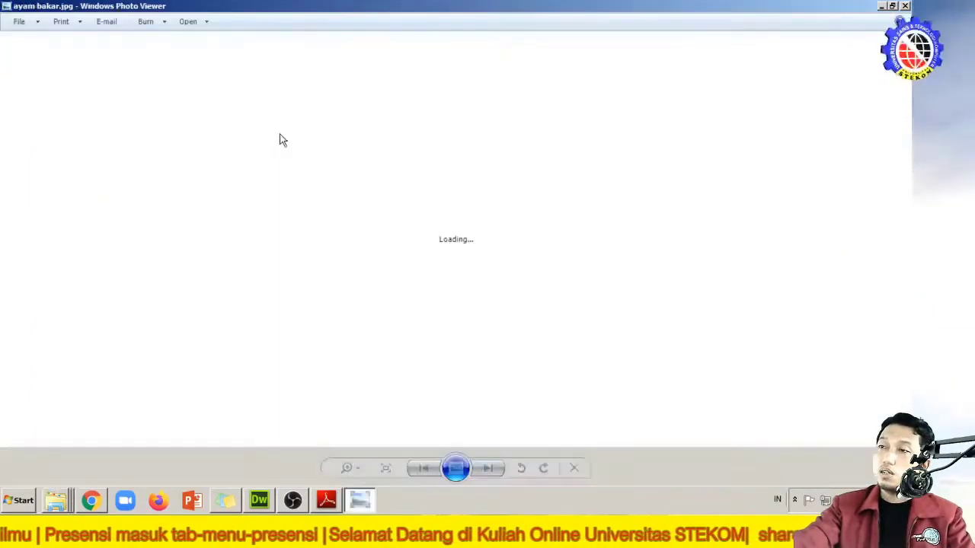
{"action": "left_click", "coordinate": [491, 467]}
{"action": "left_click", "coordinate": [491, 468]}
{"action": "left_click", "coordinate": [491, 468]}
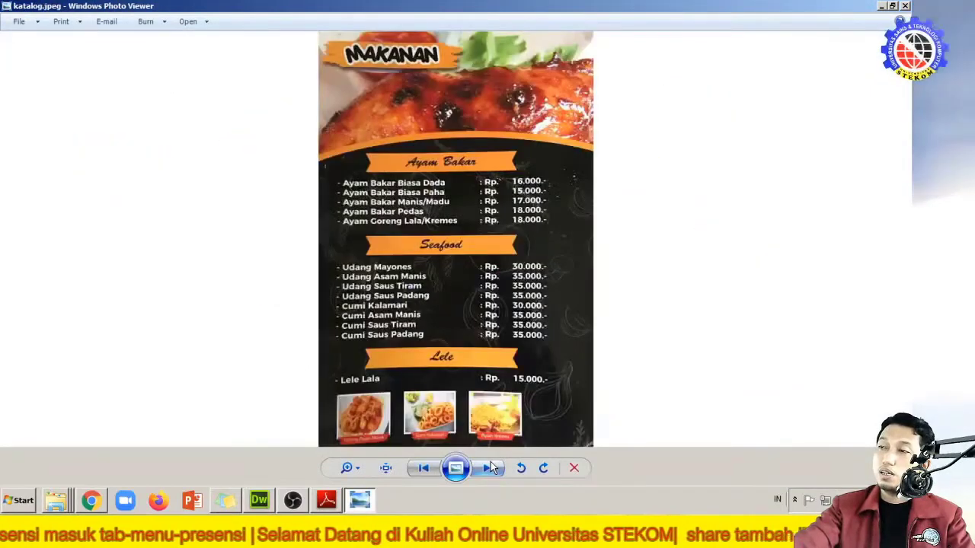
{"action": "left_click", "coordinate": [491, 468]}
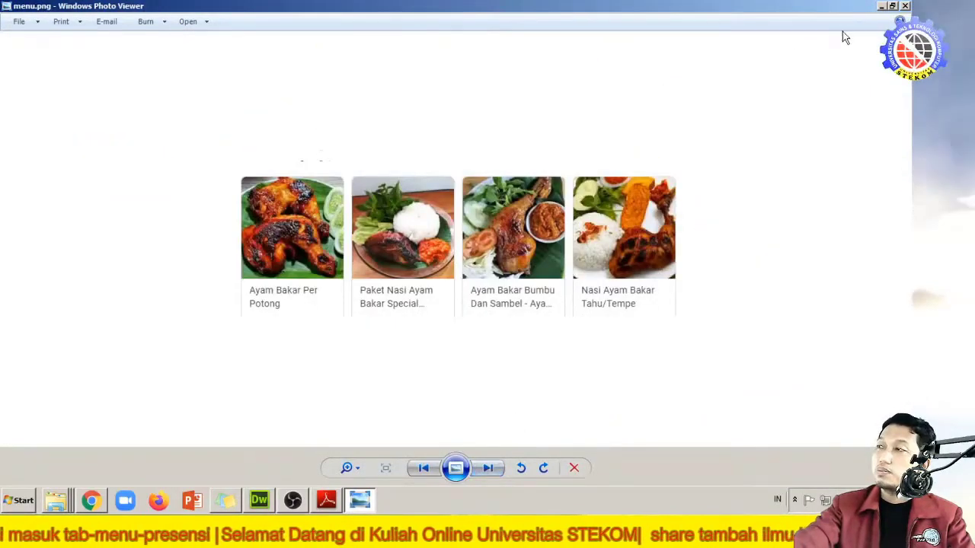
{"action": "left_click", "coordinate": [905, 6]}
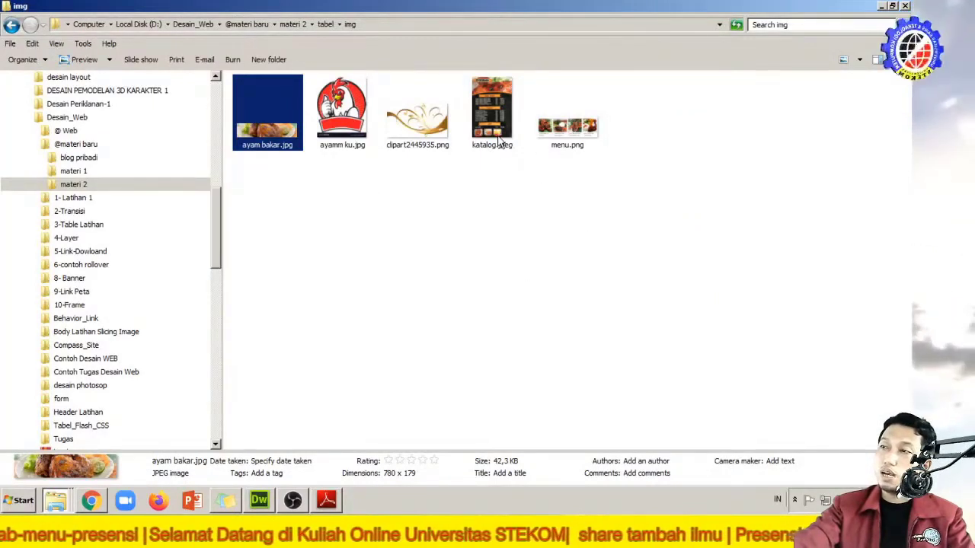
Step: Switch to the company profile folder's Explorer window and create a new folder named img beside index.html
{"action": "right_click", "coordinate": [447, 502]}
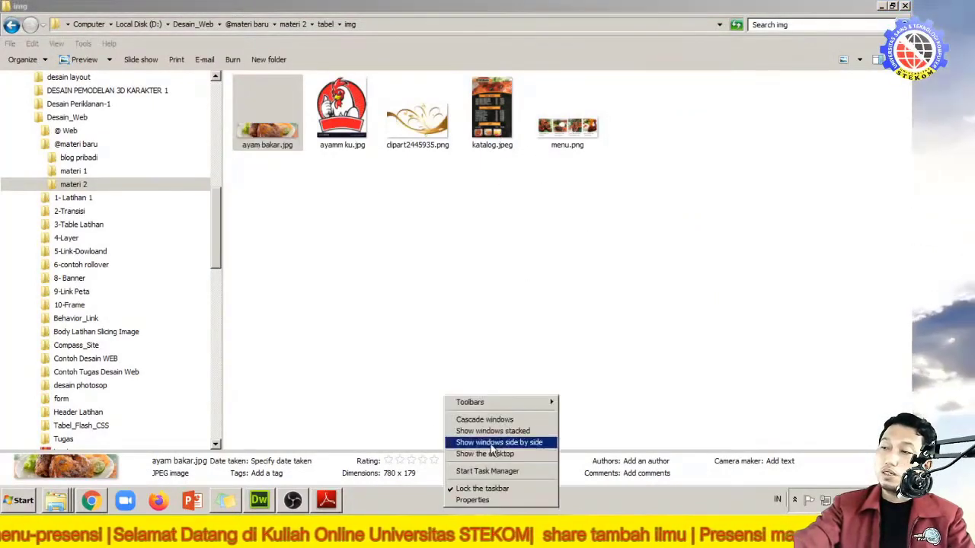
{"action": "left_click", "coordinate": [57, 499]}
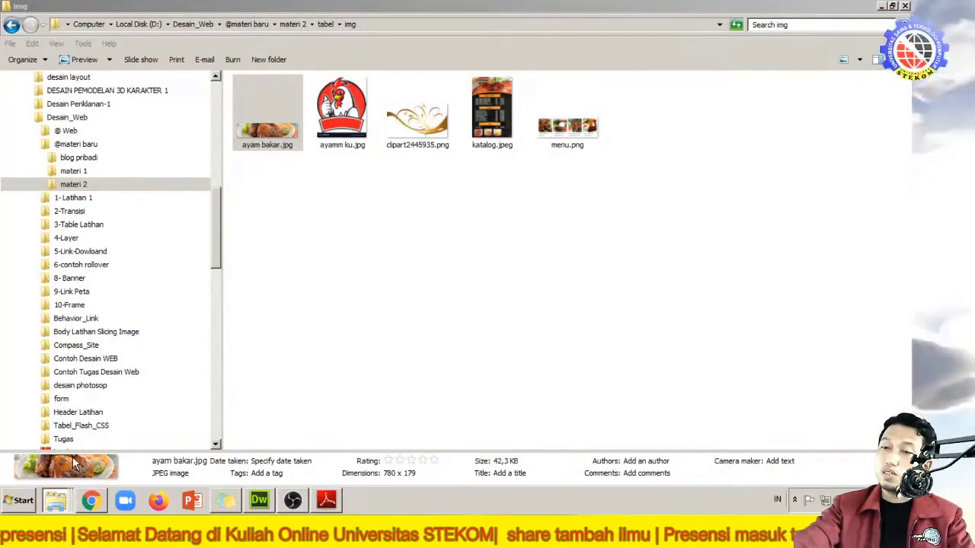
{"action": "key", "text": "alt+Tab"}
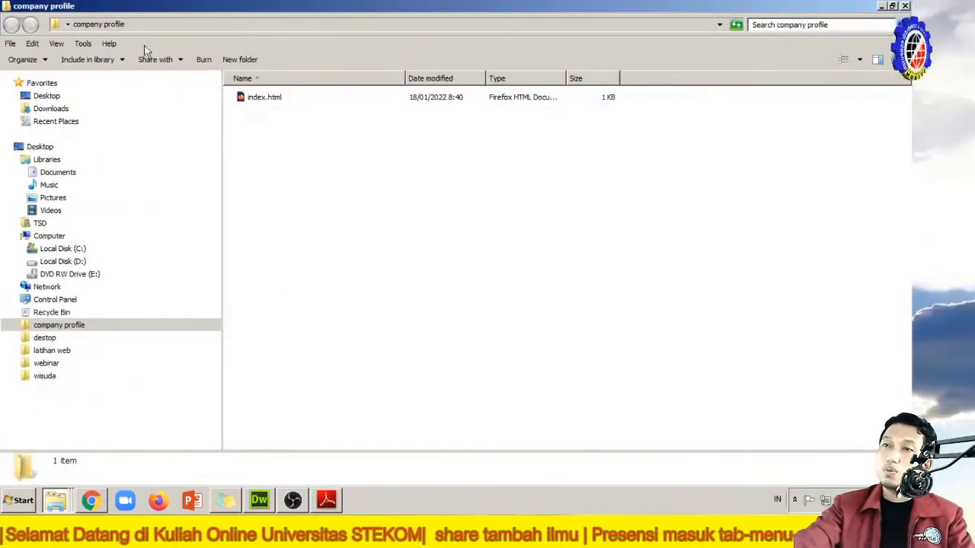
{"action": "right_click", "coordinate": [296, 140]}
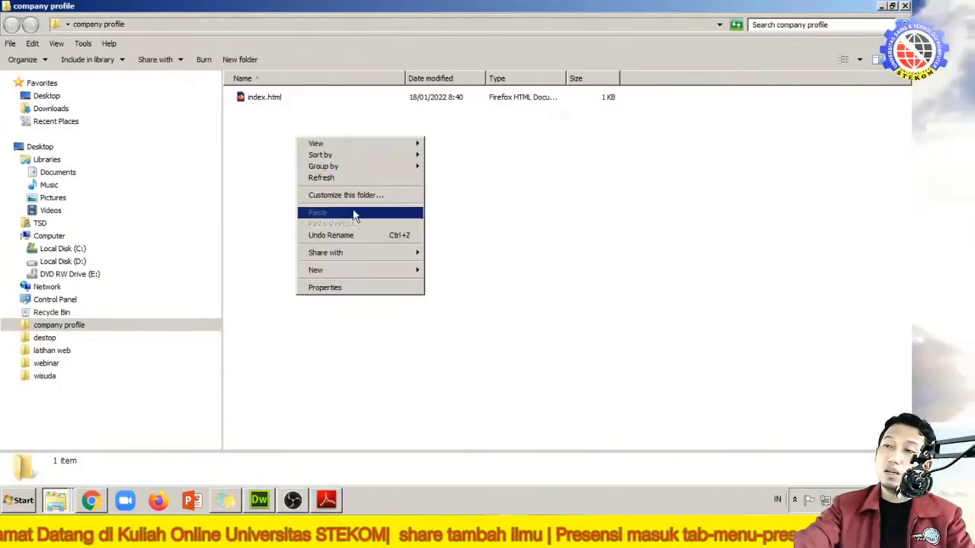
{"action": "mouse_move", "coordinate": [380, 270]}
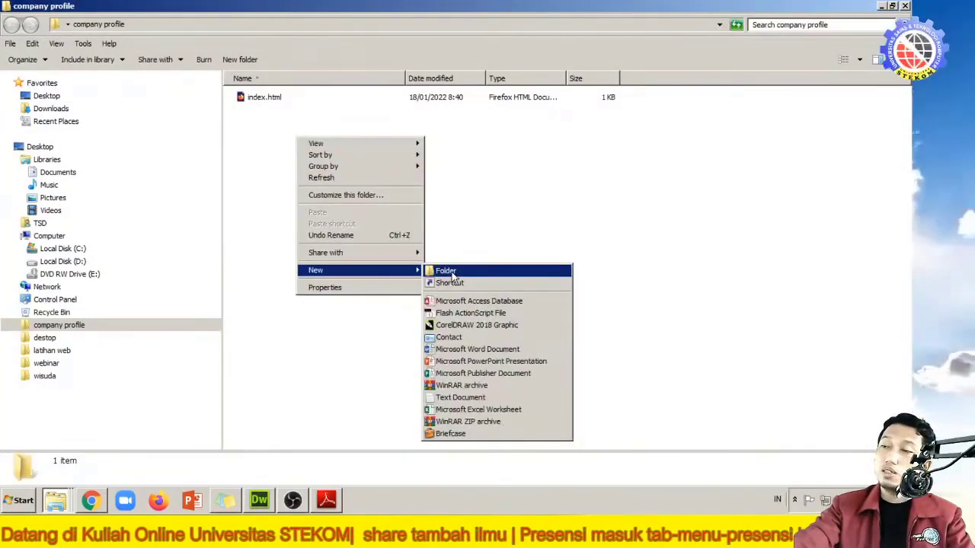
{"action": "left_click", "coordinate": [451, 273]}
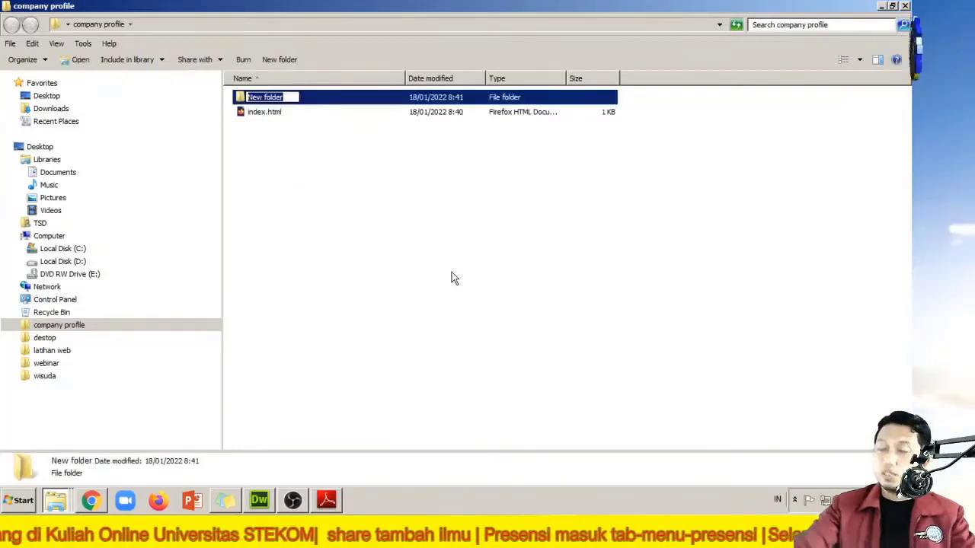
{"action": "type", "text": "img"}
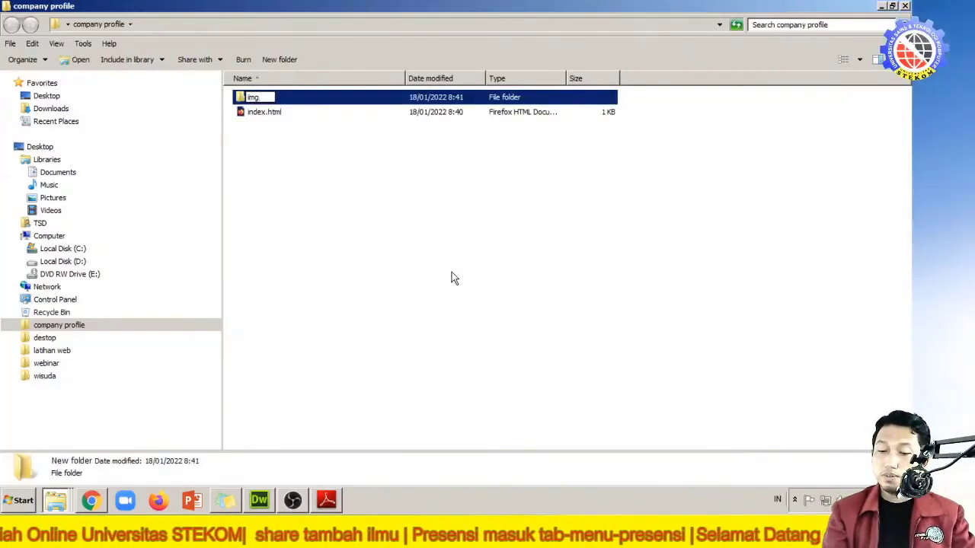
{"action": "key", "text": "Return"}
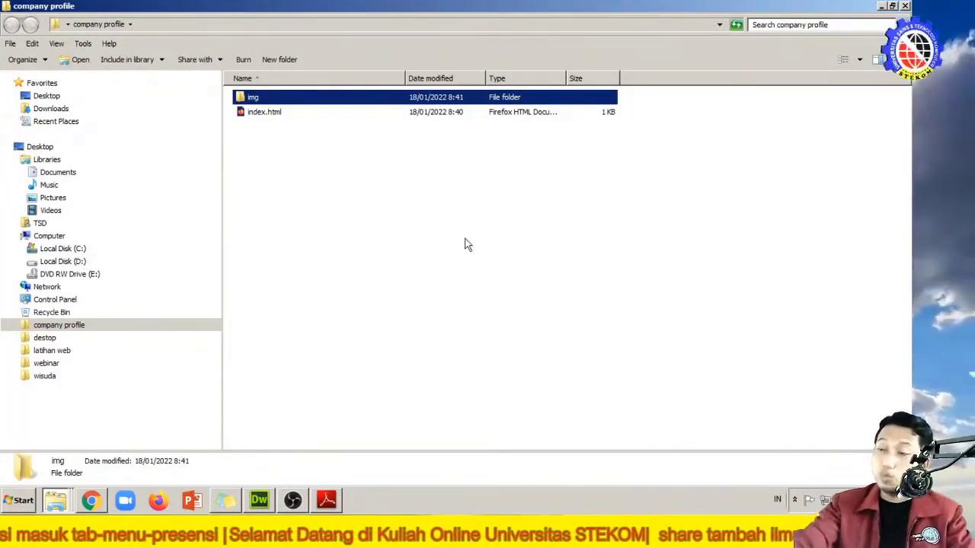
Step: Open the new img folder and copy its full path
{"action": "double_click", "coordinate": [243, 99]}
{"action": "left_click", "coordinate": [284, 29]}
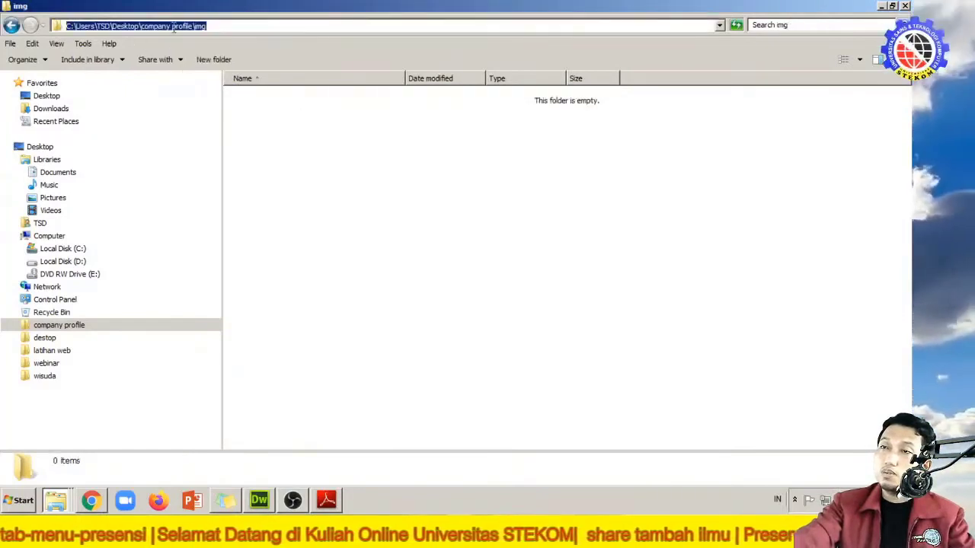
{"action": "right_click", "coordinate": [174, 26]}
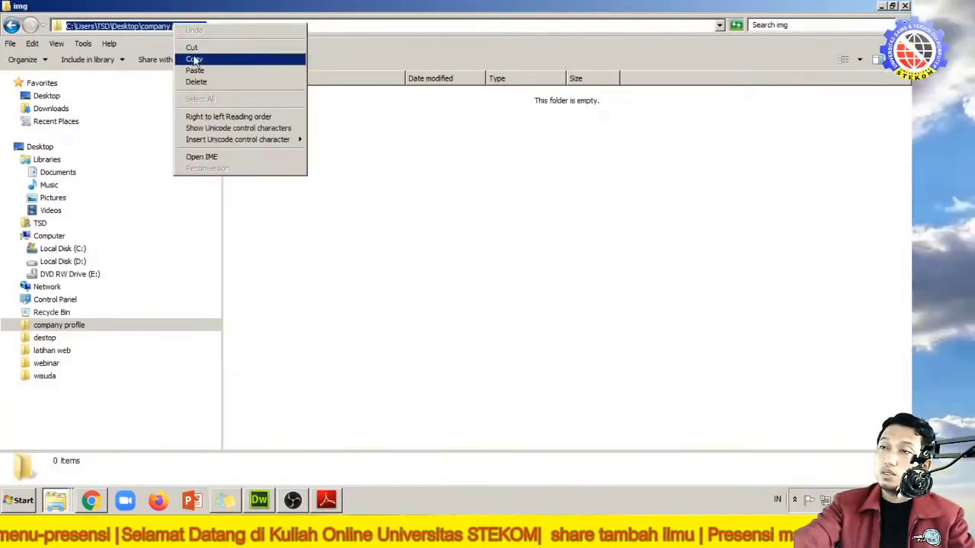
{"action": "left_click", "coordinate": [195, 59]}
{"action": "left_click", "coordinate": [415, 281]}
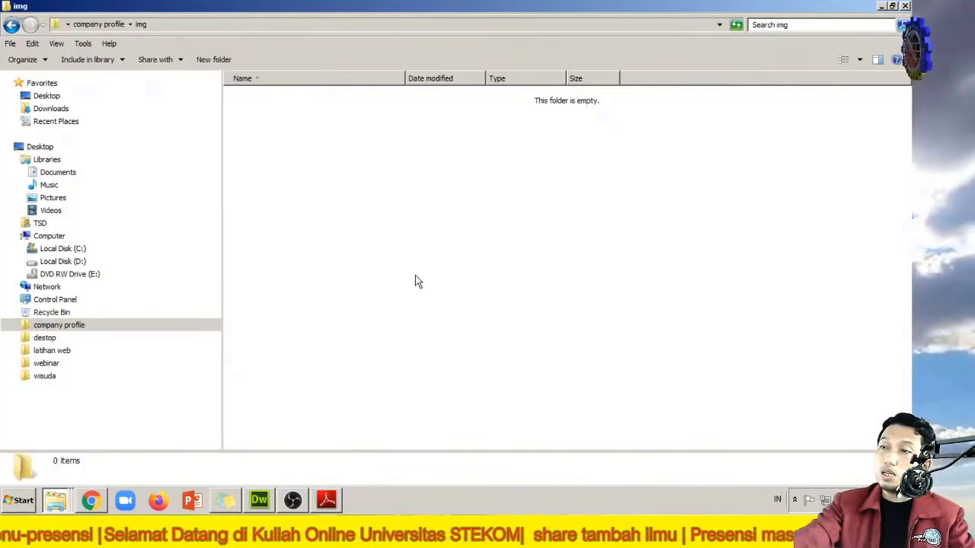
Step: Switch to Chrome and run a Google image search for "ayam bakar" in a new tab
{"action": "left_click", "coordinate": [95, 500]}
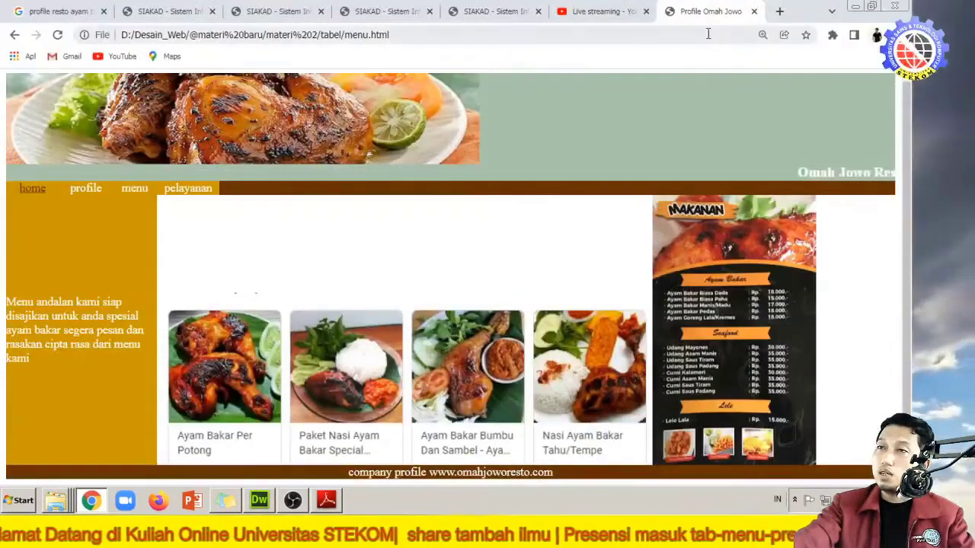
{"action": "left_click", "coordinate": [779, 11]}
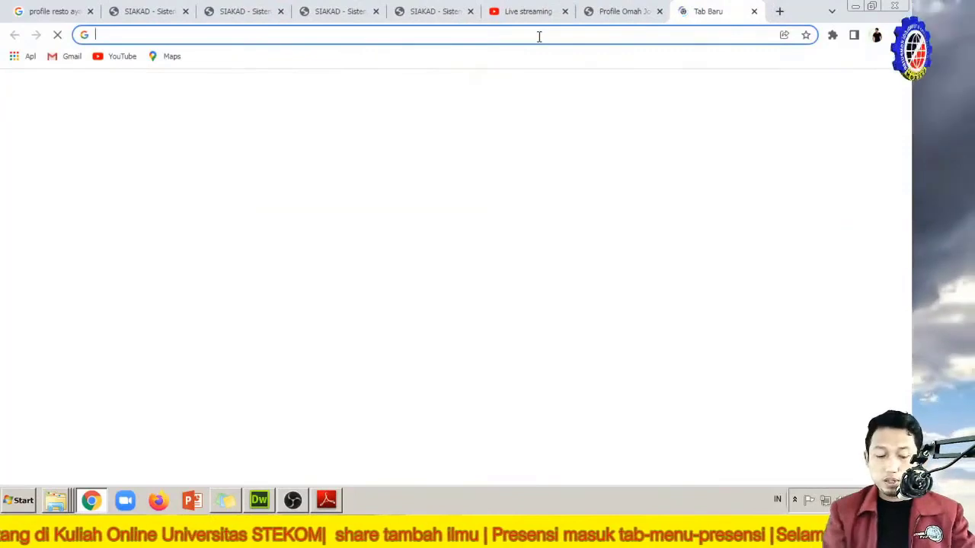
{"action": "type", "text": "ya"}
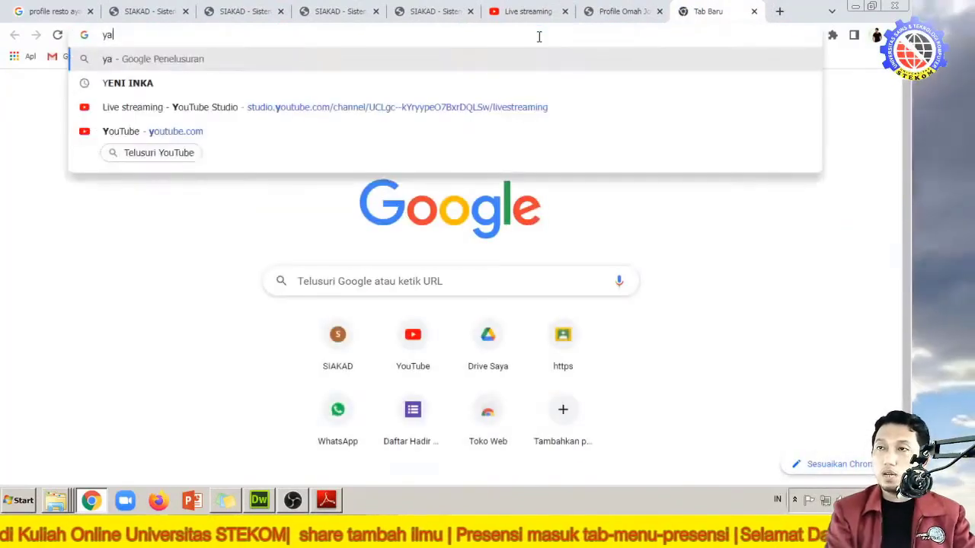
{"action": "key", "text": "BackSpace"}
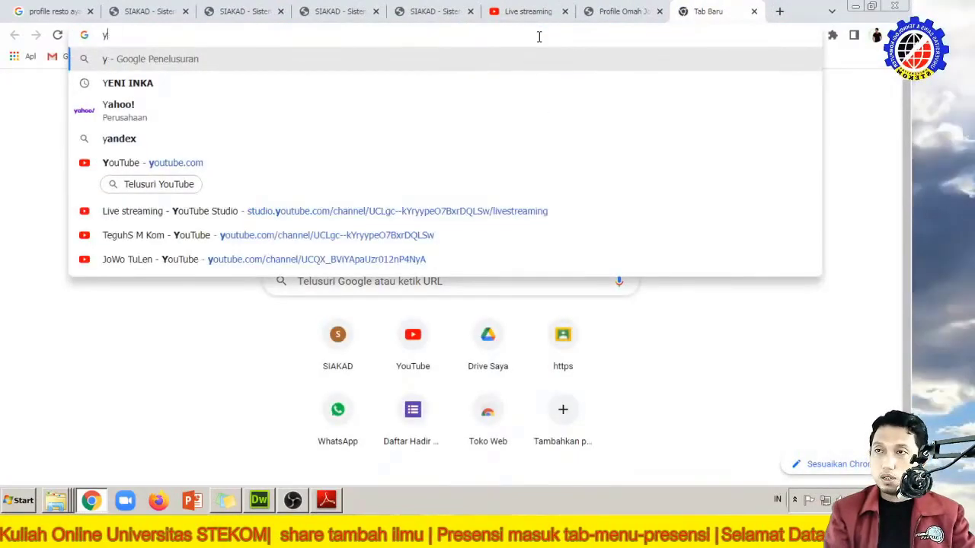
{"action": "key", "text": "BackSpace"}
{"action": "type", "text": "ayam"}
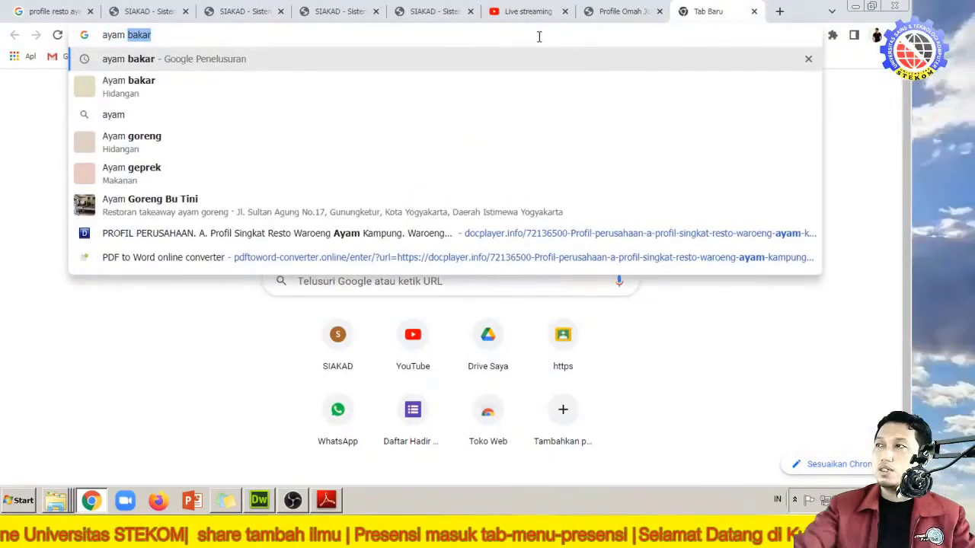
{"action": "key", "text": "Return"}
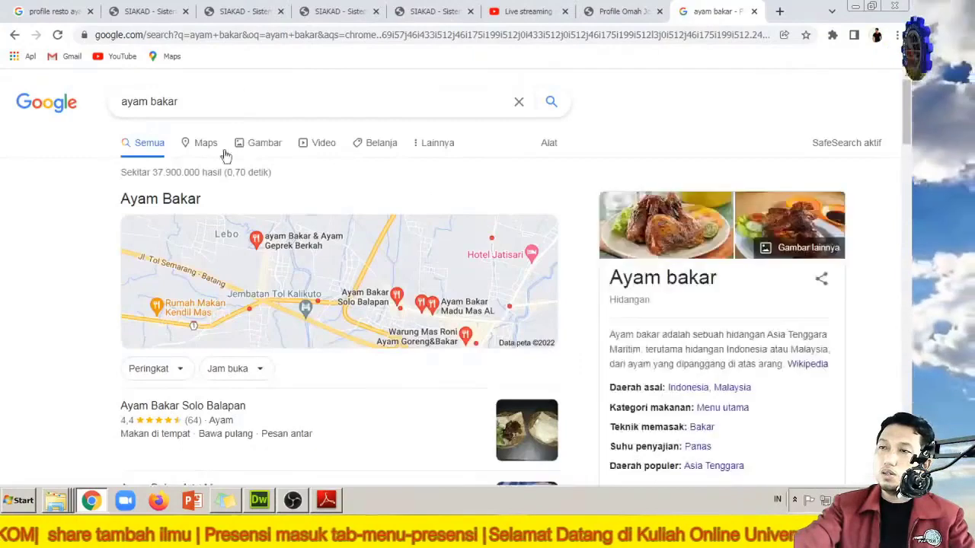
{"action": "left_click", "coordinate": [264, 145]}
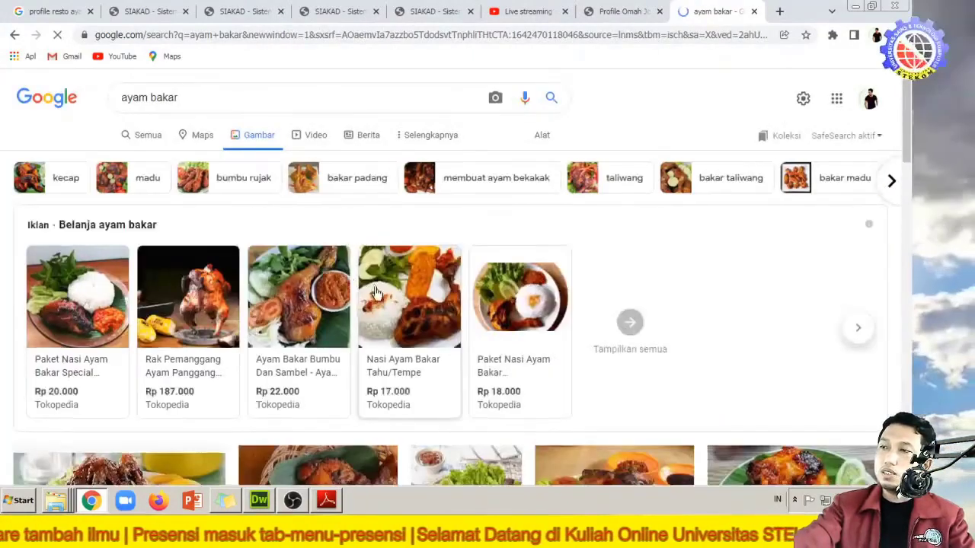
Step: Pick the Kompas.com "Resep Ayam Bekakak" picture from the image results and open it at full size in its own tab
{"action": "scroll", "coordinate": [374, 289], "scroll_direction": "down", "scroll_amount": 2}
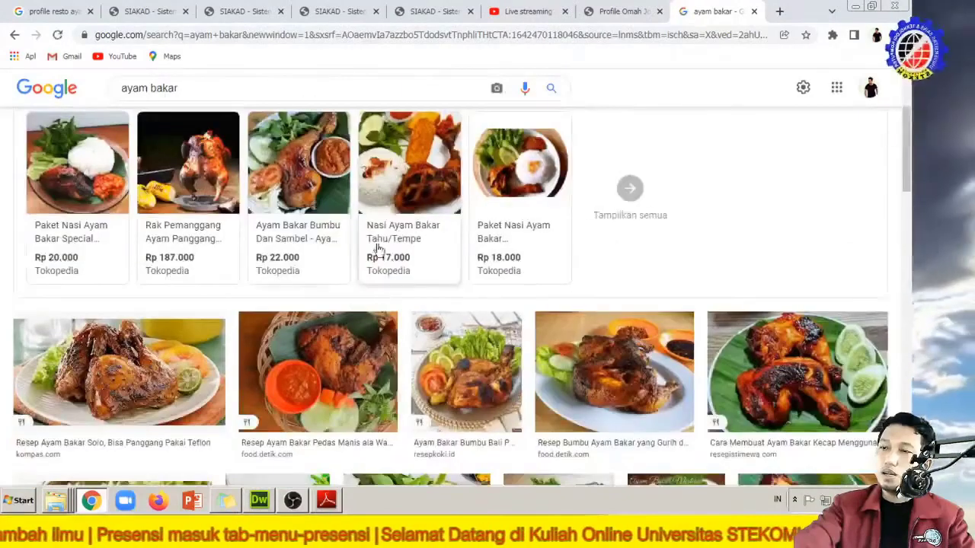
{"action": "scroll", "coordinate": [439, 340], "scroll_direction": "down", "scroll_amount": 2}
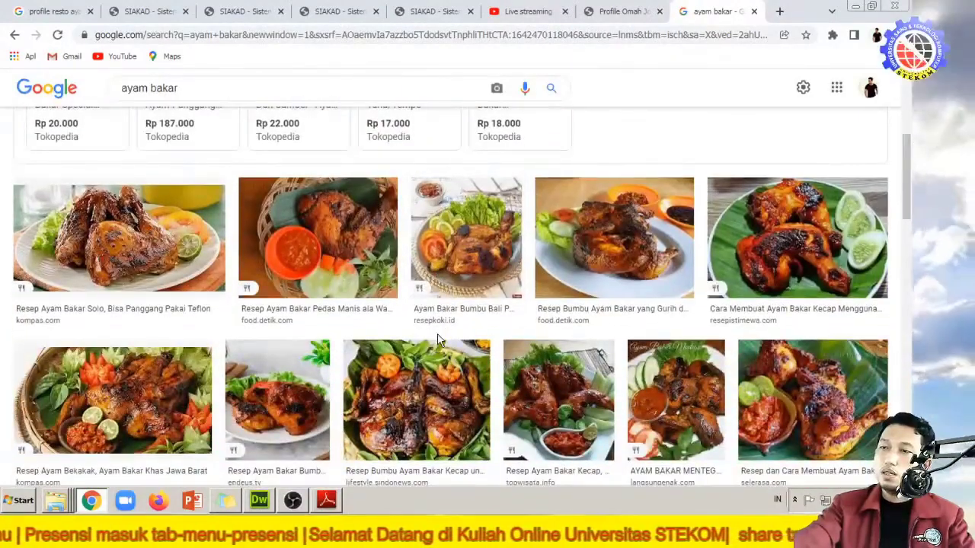
{"action": "scroll", "coordinate": [438, 339], "scroll_direction": "down", "scroll_amount": 1}
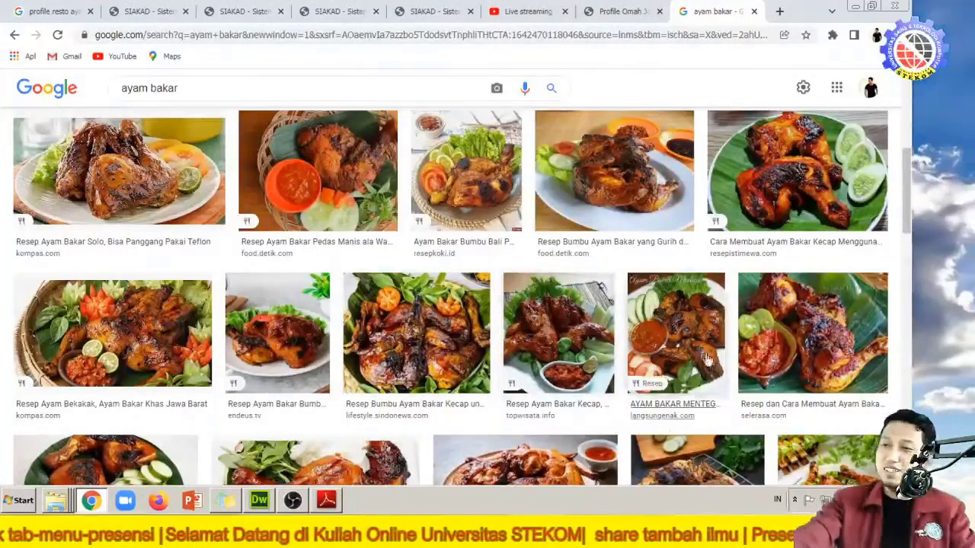
{"action": "scroll", "coordinate": [320, 414], "scroll_direction": "down", "scroll_amount": 1}
{"action": "scroll", "coordinate": [321, 413], "scroll_direction": "up", "scroll_amount": 1}
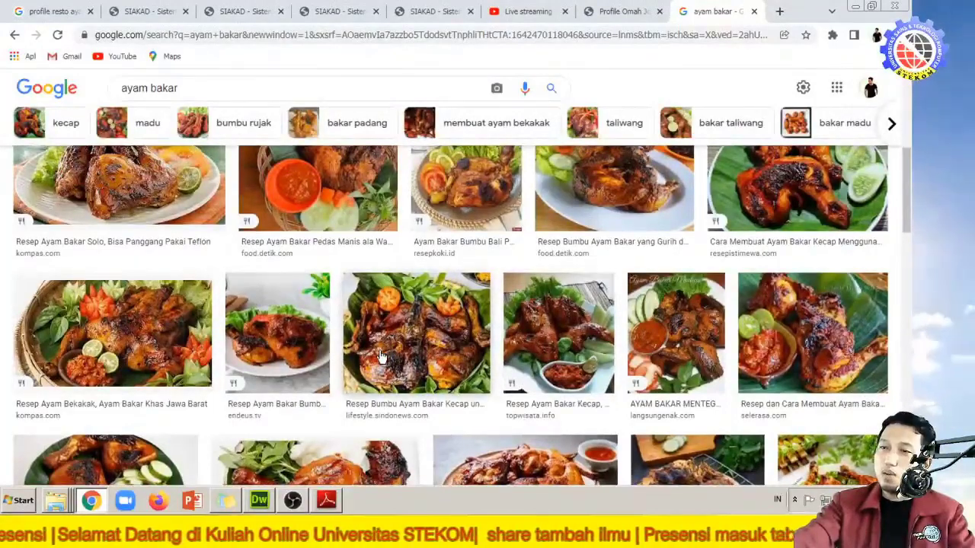
{"action": "scroll", "coordinate": [382, 357], "scroll_direction": "down", "scroll_amount": 1}
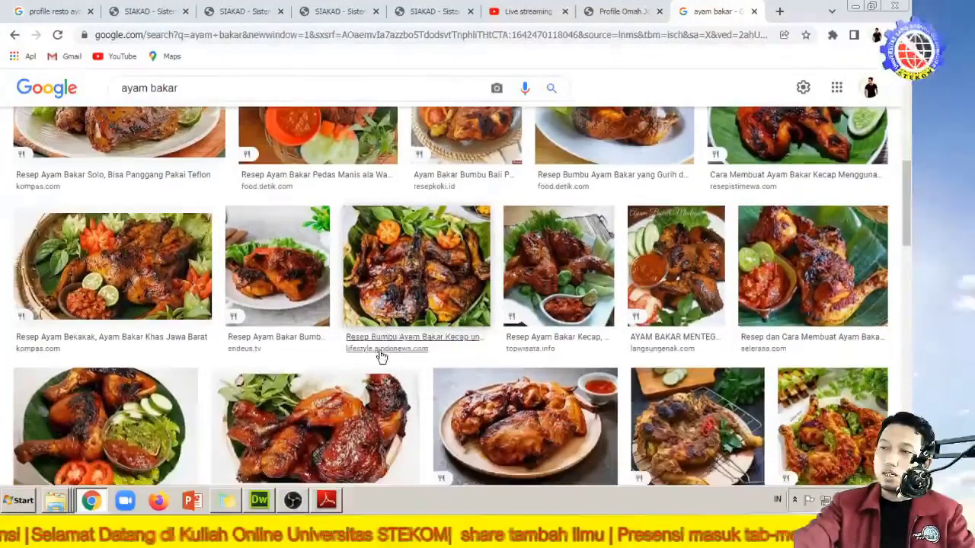
{"action": "left_click", "coordinate": [141, 276]}
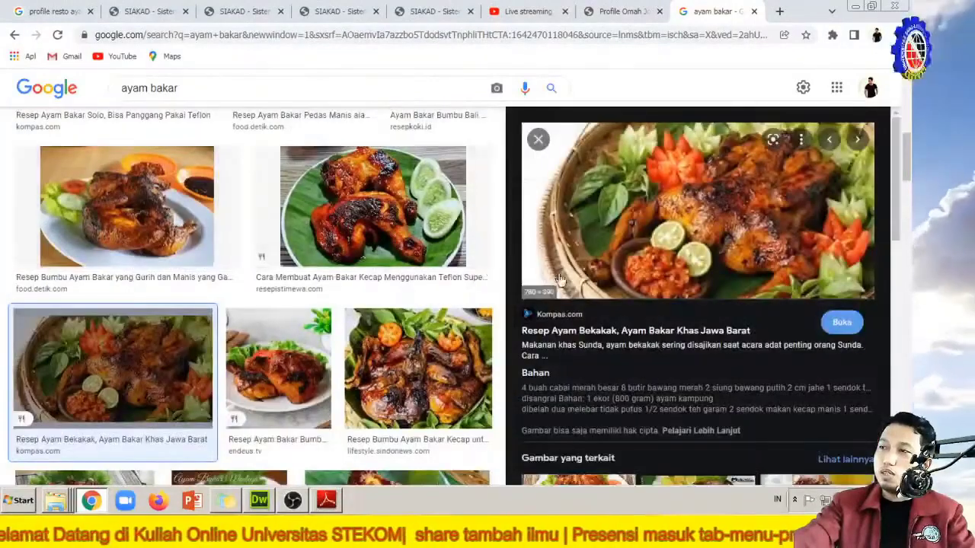
{"action": "right_click", "coordinate": [678, 239]}
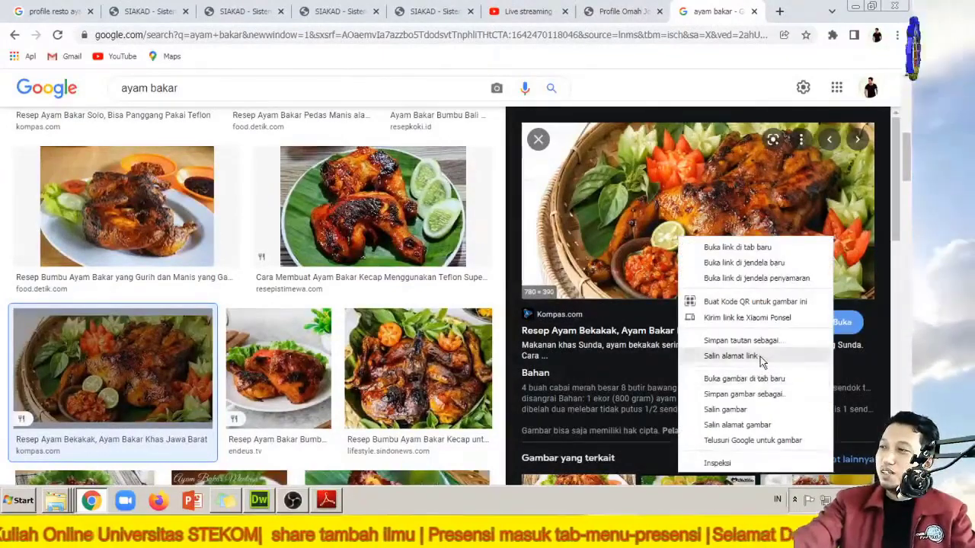
{"action": "left_click", "coordinate": [724, 380]}
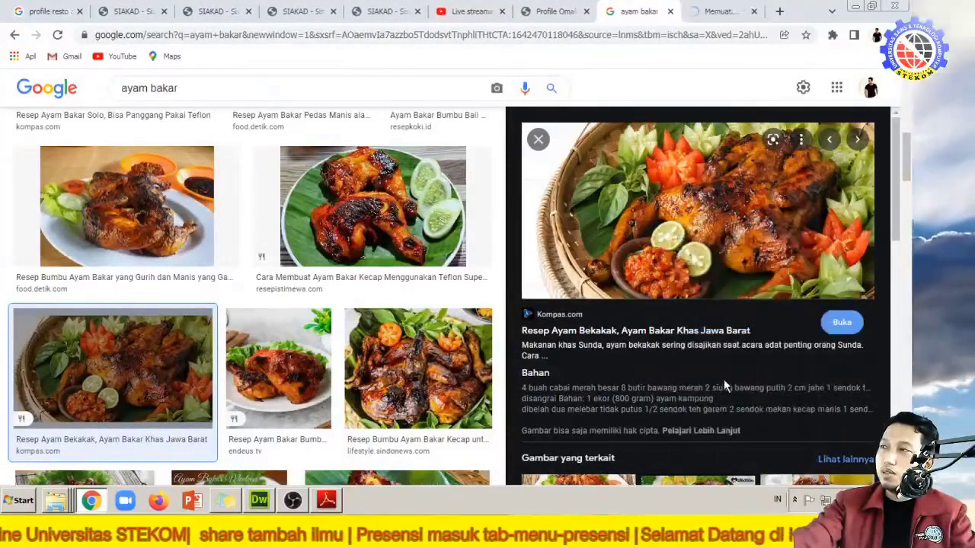
{"action": "left_click", "coordinate": [697, 13]}
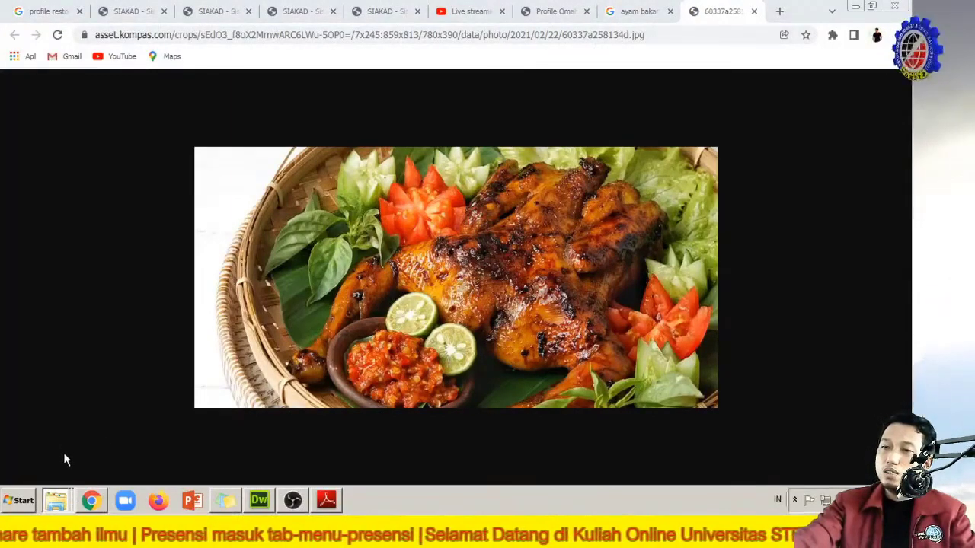
Step: Switch to Windows Explorer and copy the path of the empty img folder inside company profile
{"action": "key", "text": "alt+Tab"}
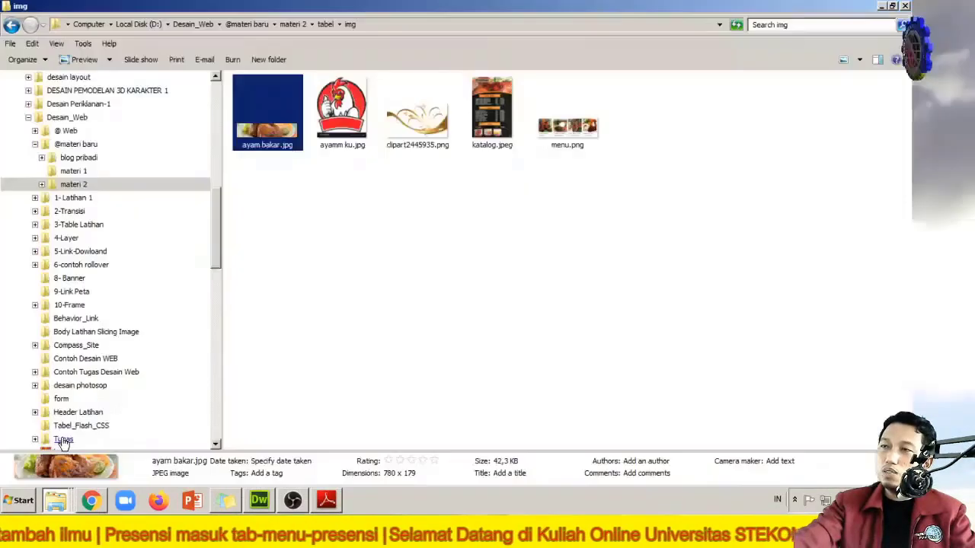
{"action": "left_click", "coordinate": [55, 500]}
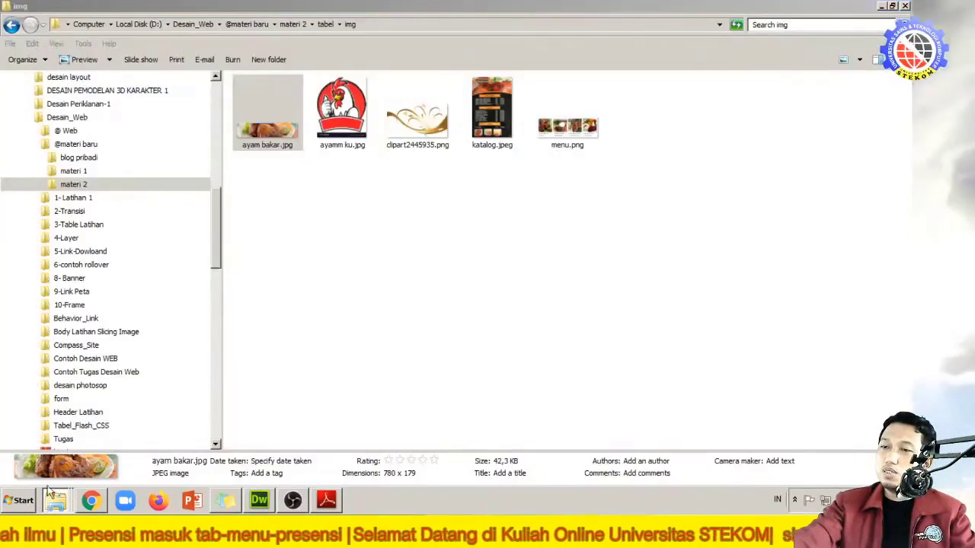
{"action": "left_click", "coordinate": [55, 476]}
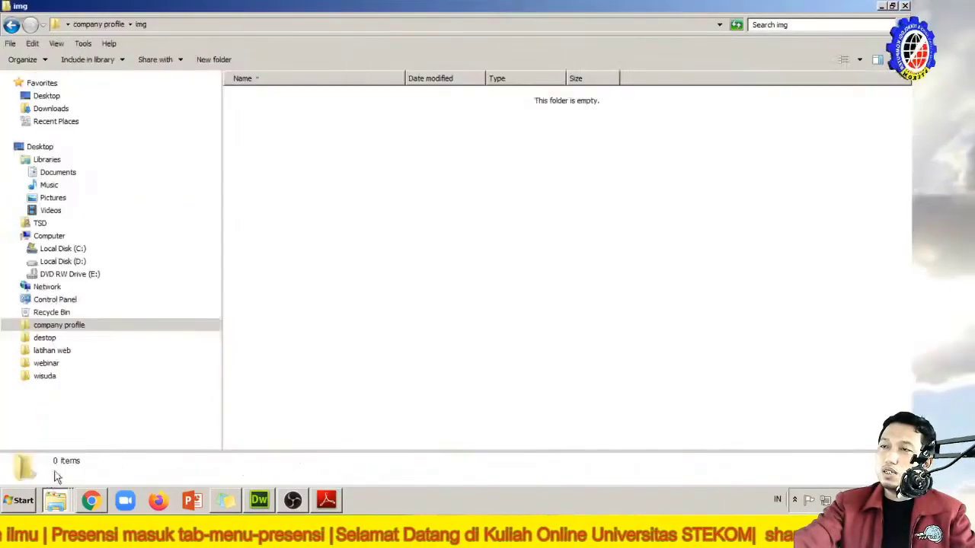
{"action": "left_click", "coordinate": [161, 25]}
{"action": "right_click", "coordinate": [142, 29]}
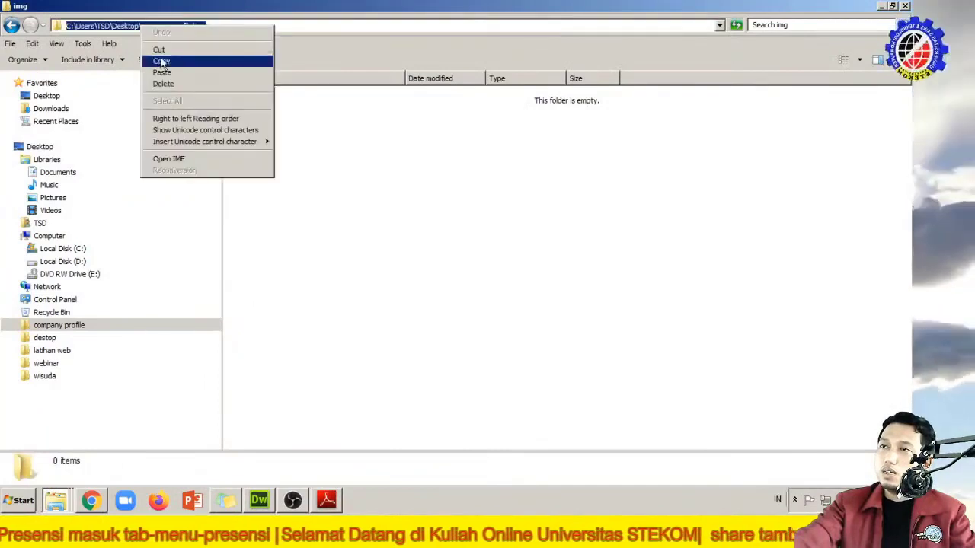
{"action": "left_click", "coordinate": [160, 58]}
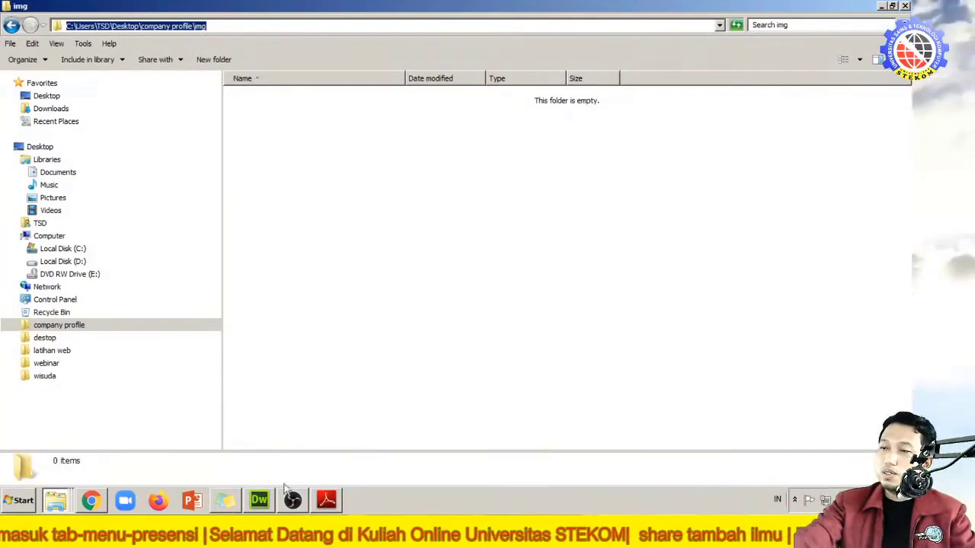
Step: Switch to Chrome, save the full-size ayam bakar picture as JPEG "header" in company profile\img, and close the picture's tab
{"action": "left_click", "coordinate": [95, 503]}
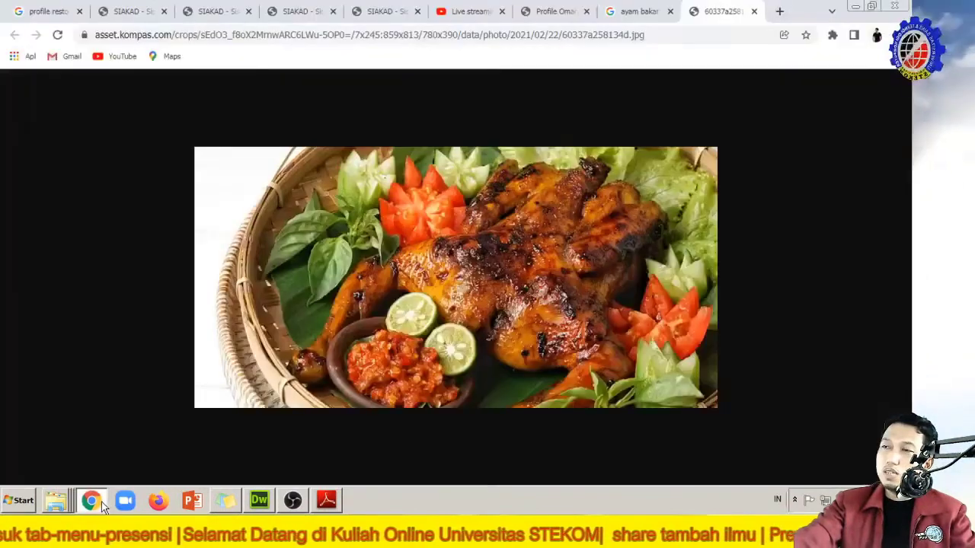
{"action": "right_click", "coordinate": [377, 165]}
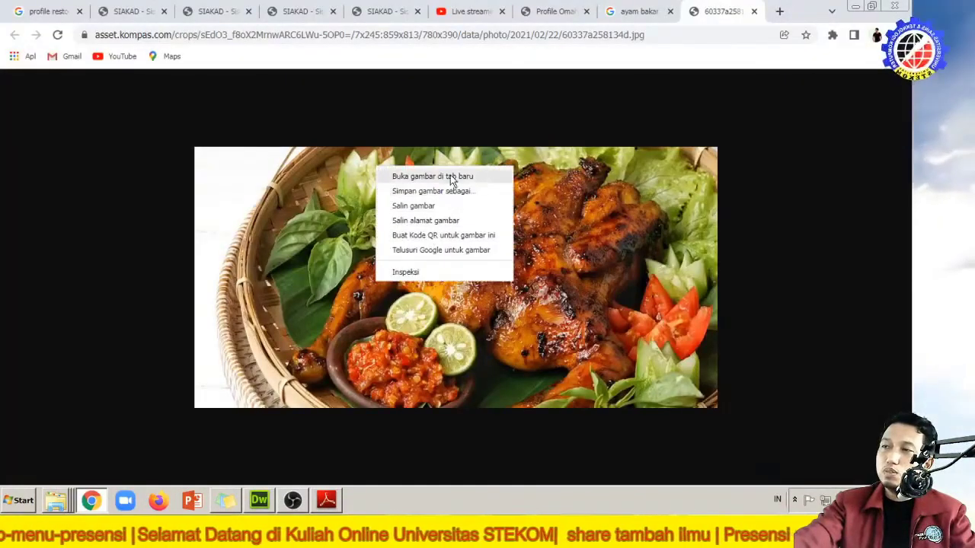
{"action": "left_click", "coordinate": [415, 191]}
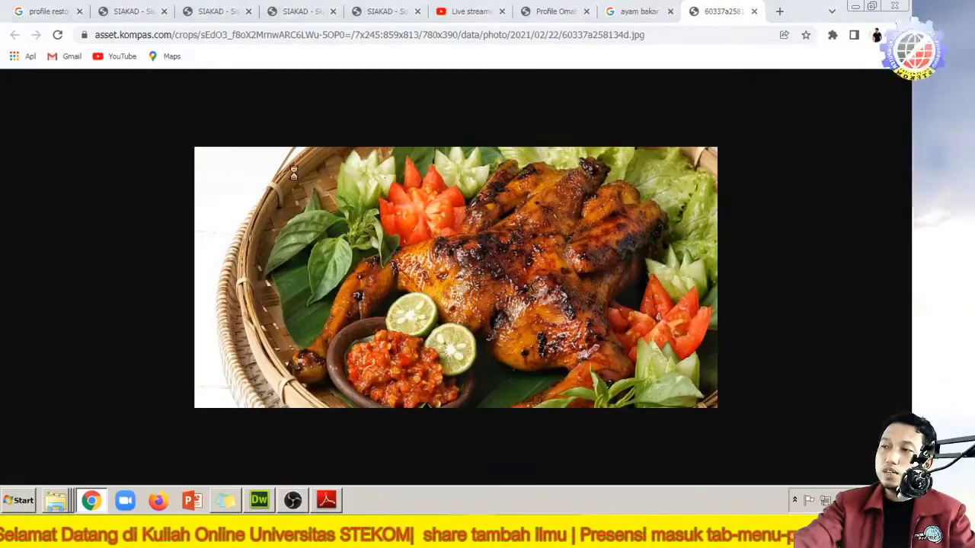
{"action": "left_click", "coordinate": [222, 27]}
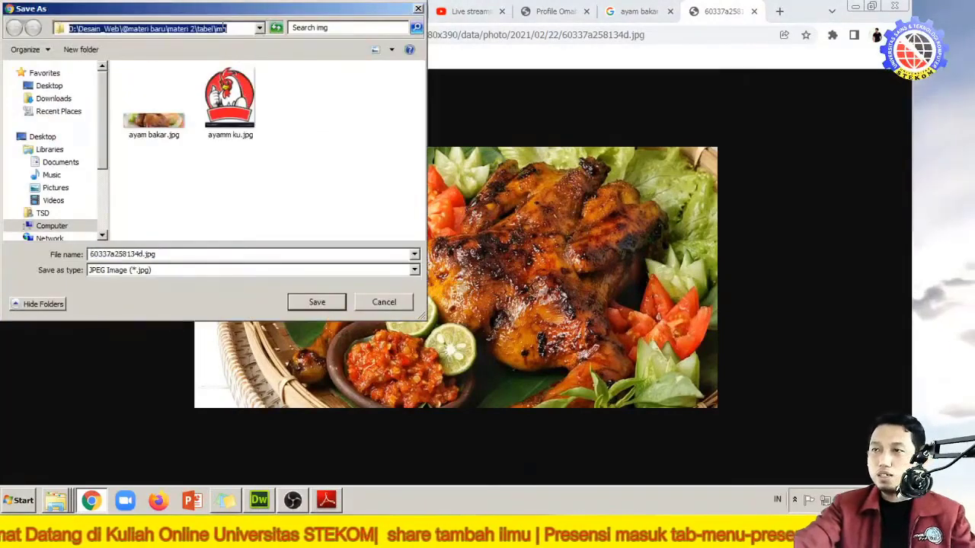
{"action": "left_click", "coordinate": [222, 27]}
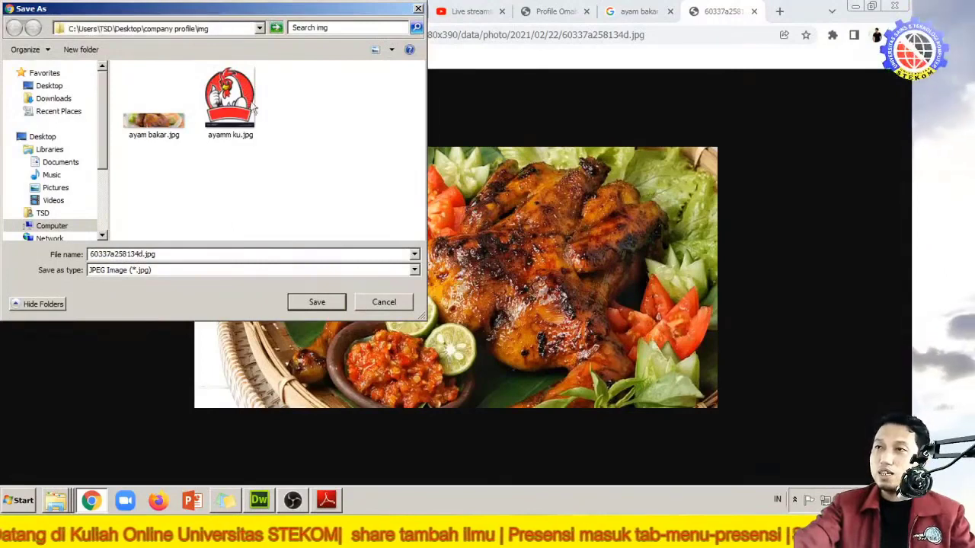
{"action": "key", "text": "Return"}
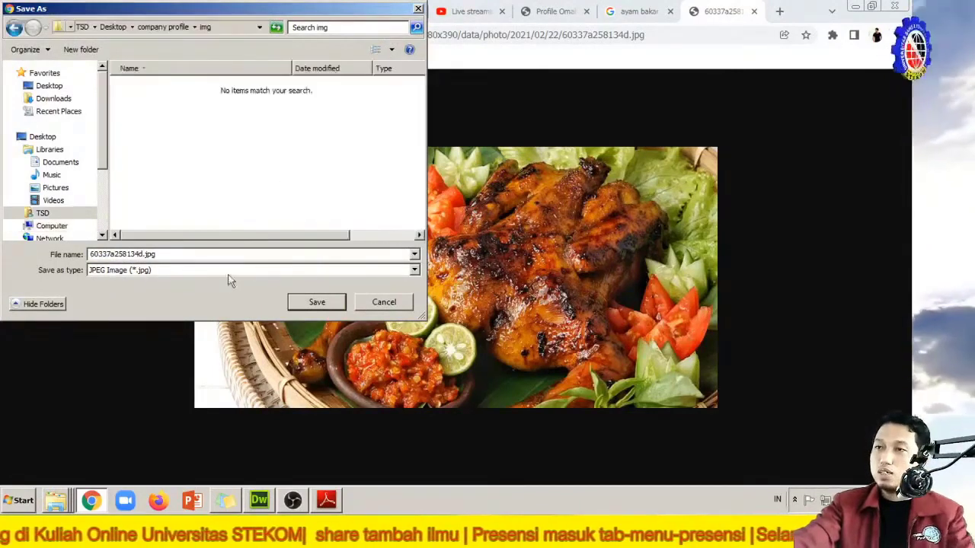
{"action": "type", "text": "header"}
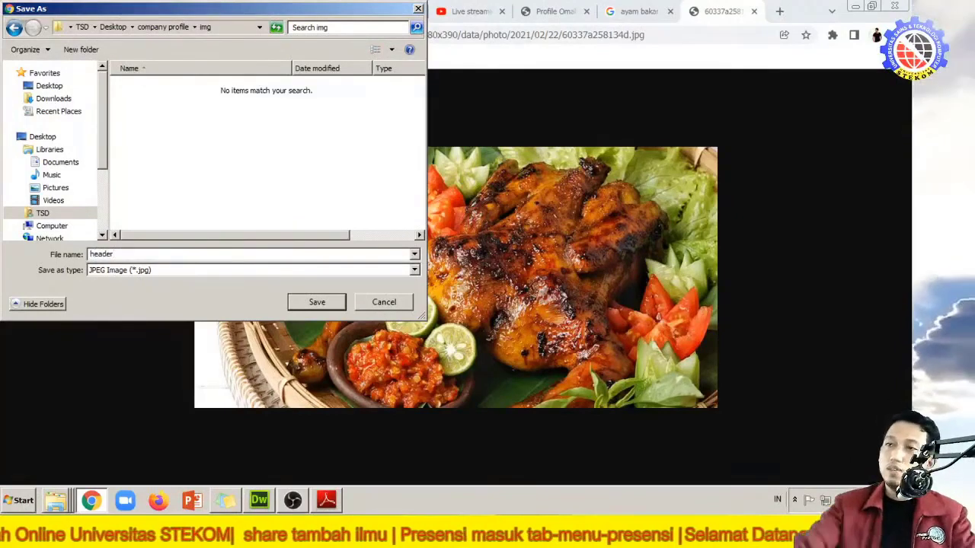
{"action": "left_click", "coordinate": [313, 304]}
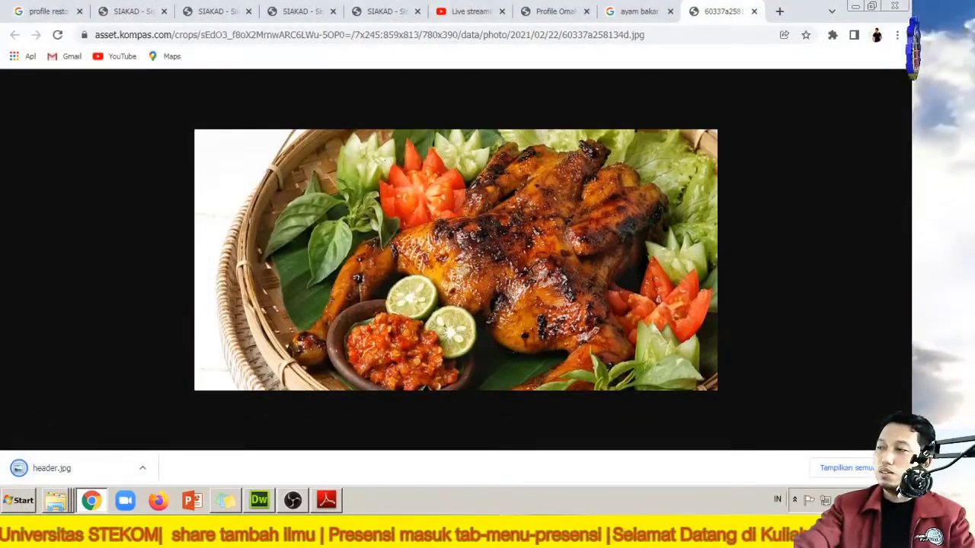
{"action": "left_click", "coordinate": [901, 468]}
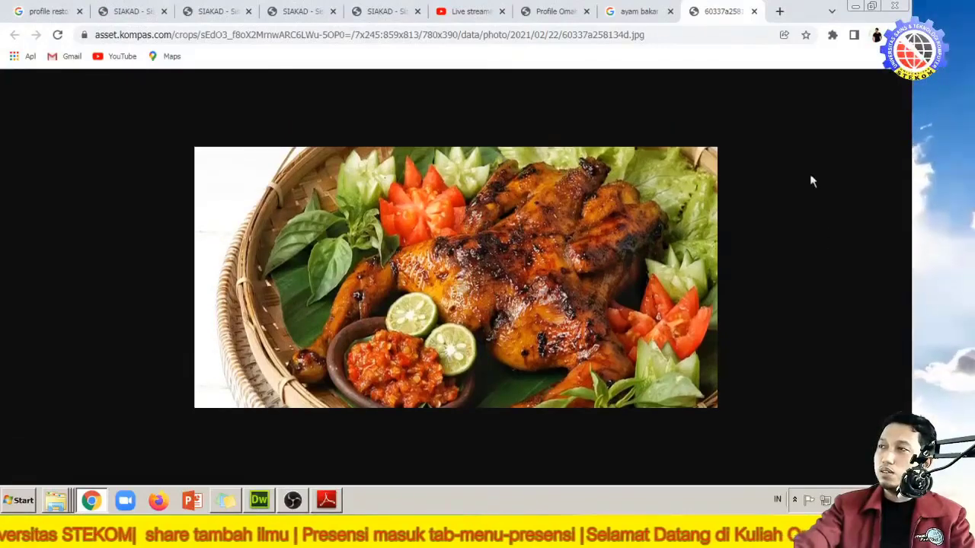
{"action": "left_click", "coordinate": [754, 11]}
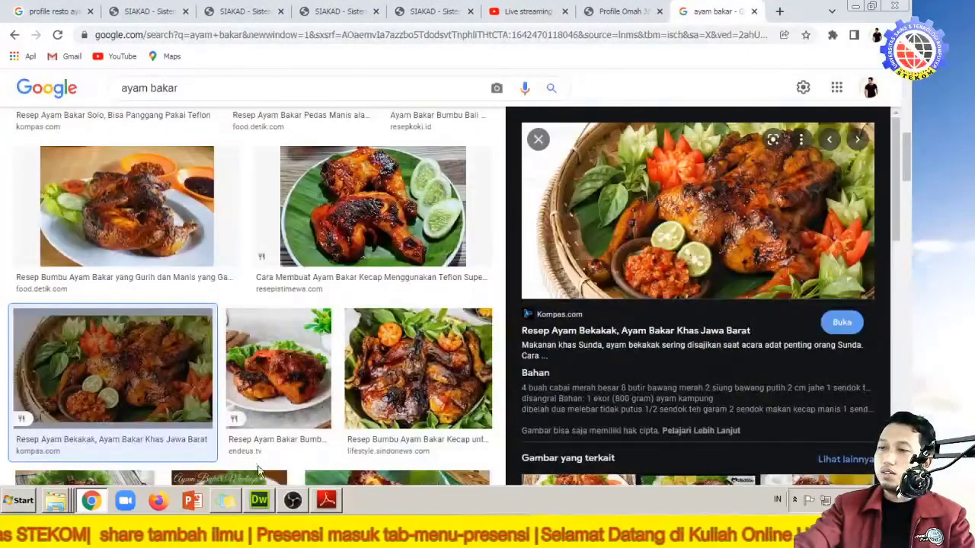
Step: Switch to Dreamweaver and insert header.jpg from the img folder into the table's empty first row, without alternate text
{"action": "left_click", "coordinate": [262, 502]}
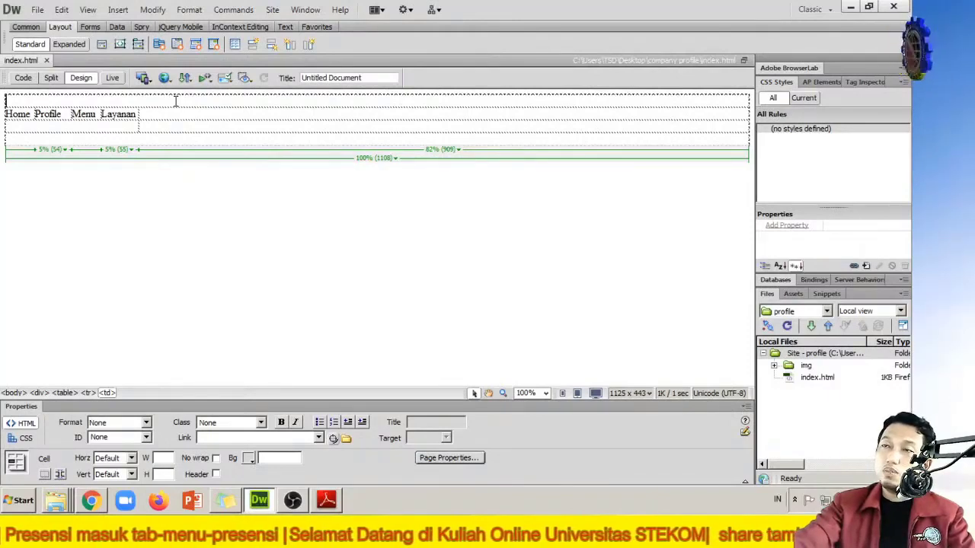
{"action": "left_click", "coordinate": [127, 15]}
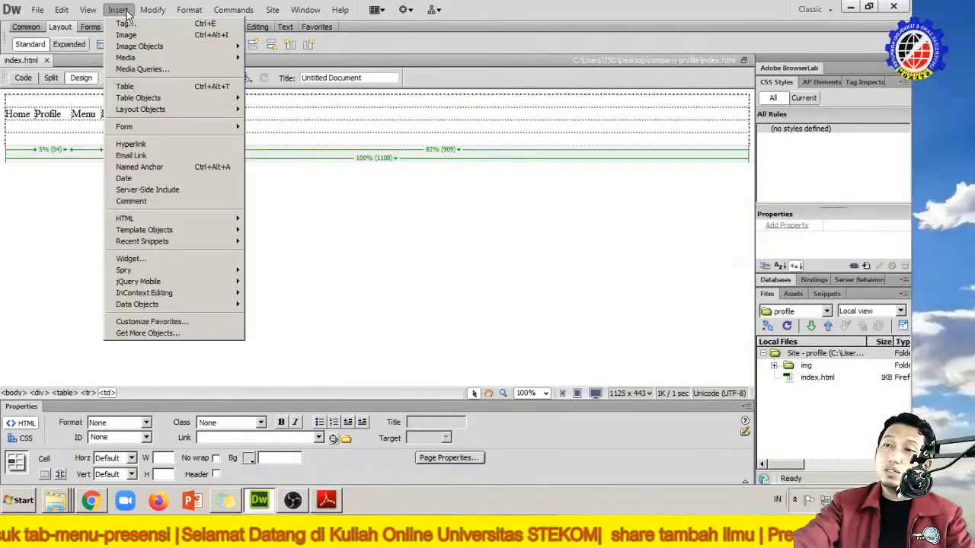
{"action": "left_click", "coordinate": [140, 38]}
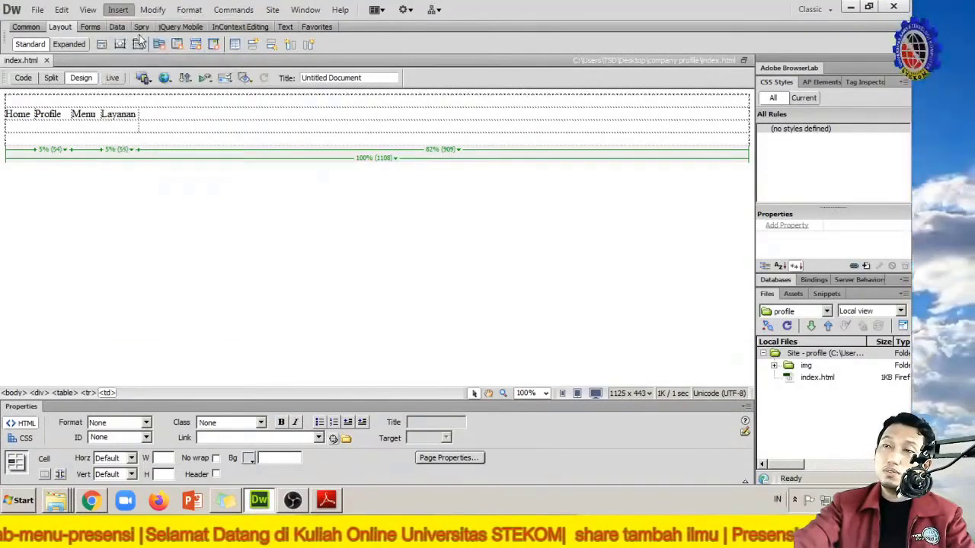
{"action": "double_click", "coordinate": [274, 193]}
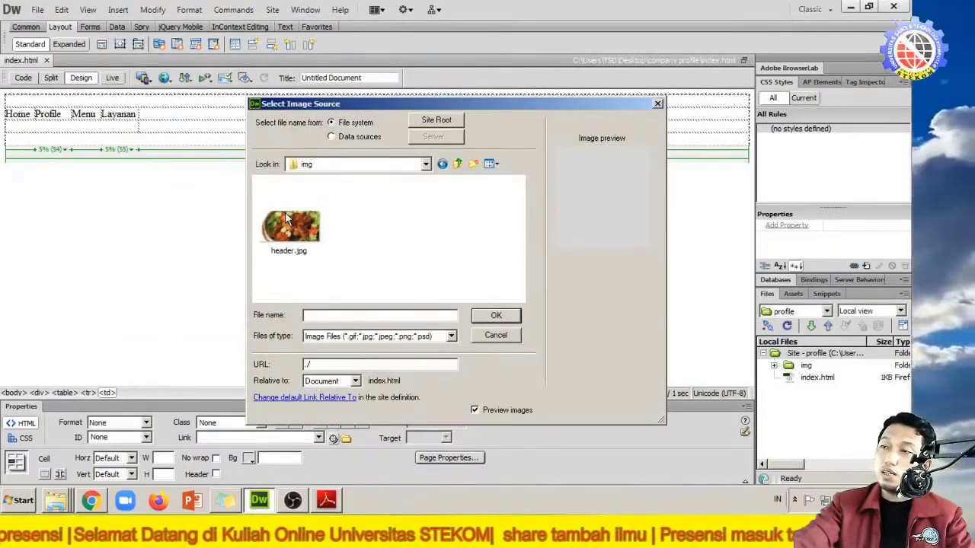
{"action": "left_click", "coordinate": [287, 219]}
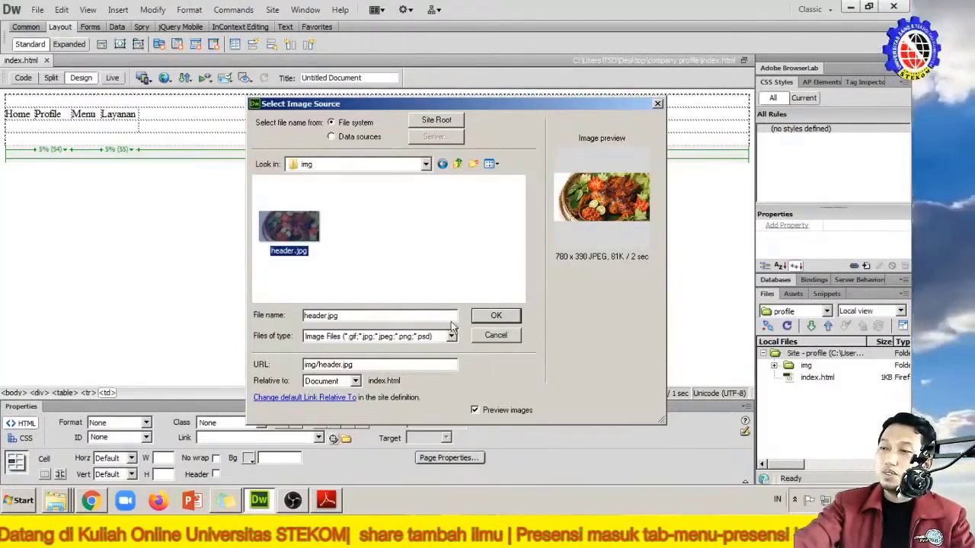
{"action": "left_click", "coordinate": [495, 316]}
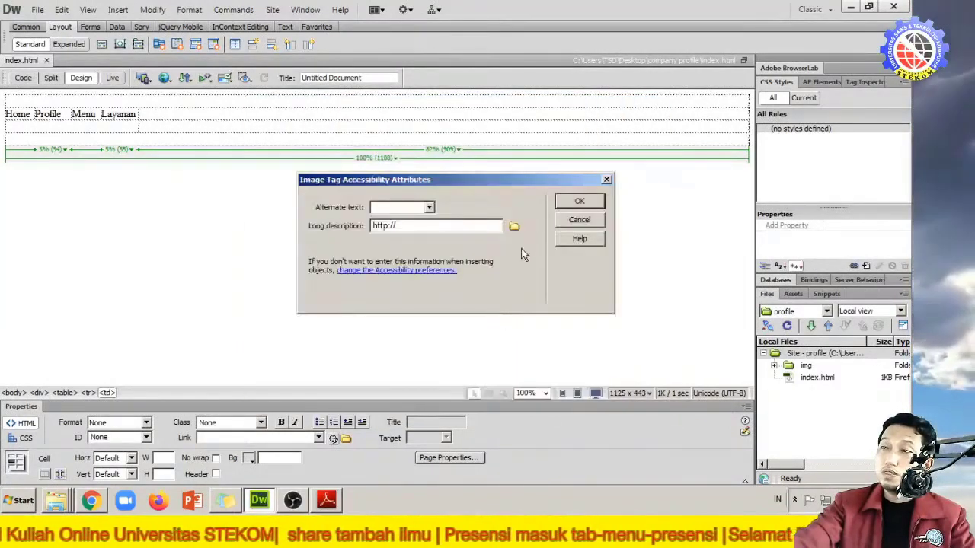
{"action": "left_click", "coordinate": [578, 202]}
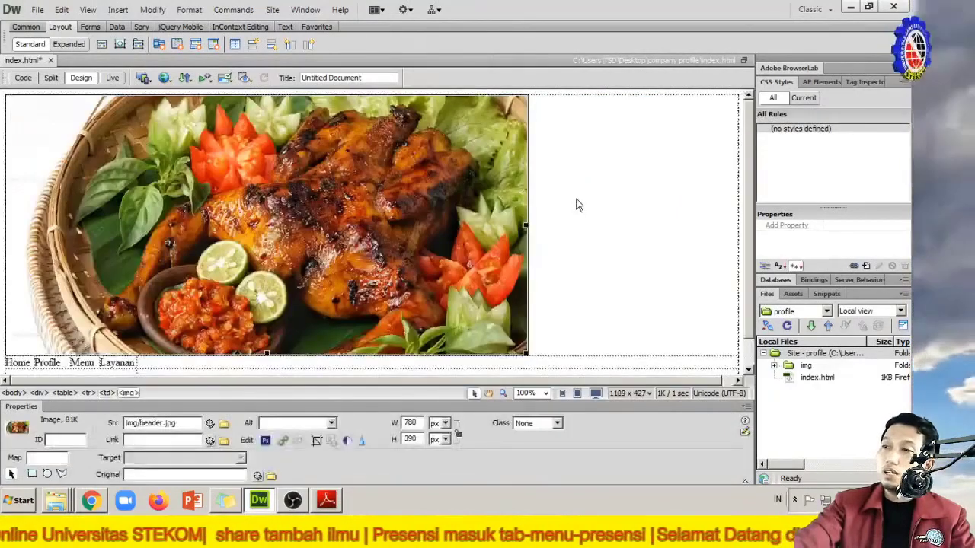
{"action": "scroll", "coordinate": [576, 202], "scroll_direction": "down", "scroll_amount": 1}
{"action": "scroll", "coordinate": [577, 202], "scroll_direction": "up", "scroll_amount": 1}
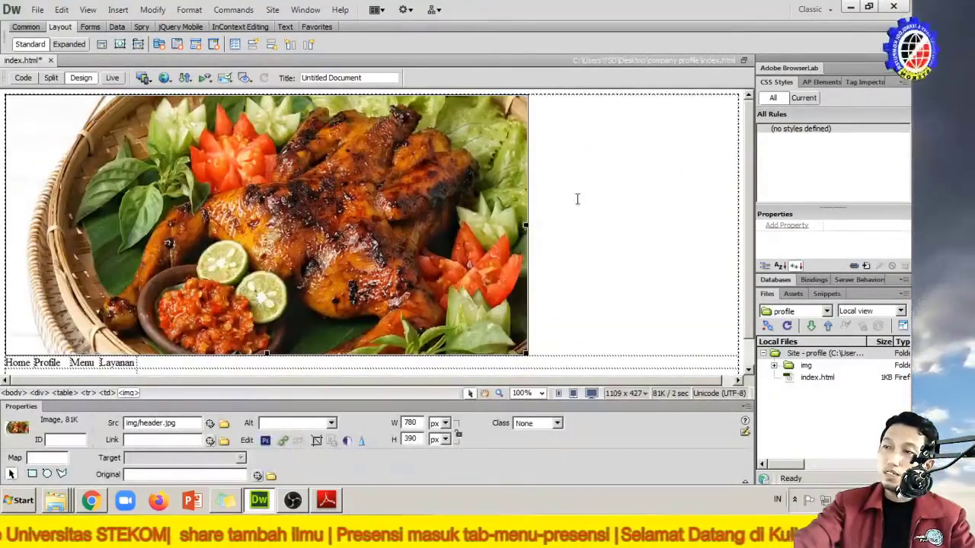
{"action": "scroll", "coordinate": [577, 203], "scroll_direction": "down", "scroll_amount": 1}
{"action": "scroll", "coordinate": [577, 203], "scroll_direction": "up", "scroll_amount": 1}
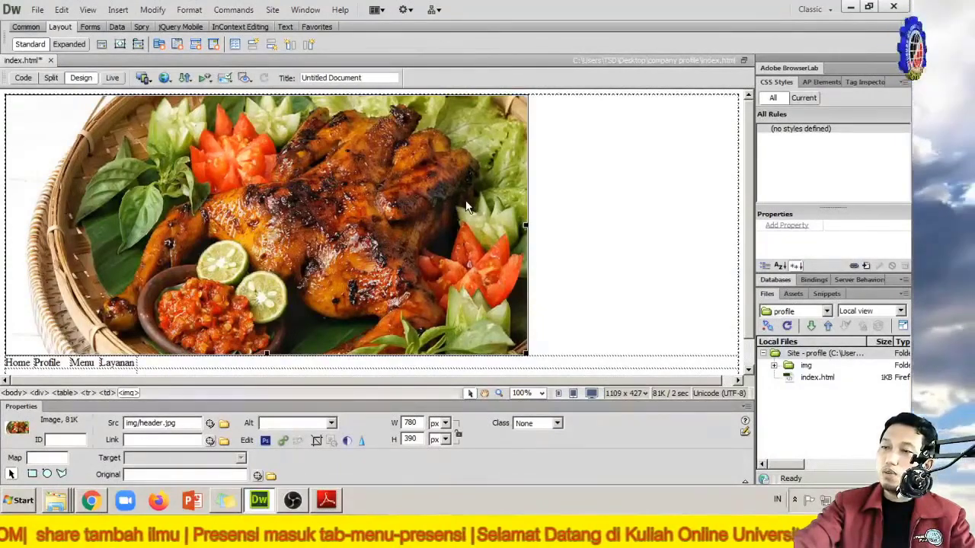
{"action": "left_click", "coordinate": [573, 190]}
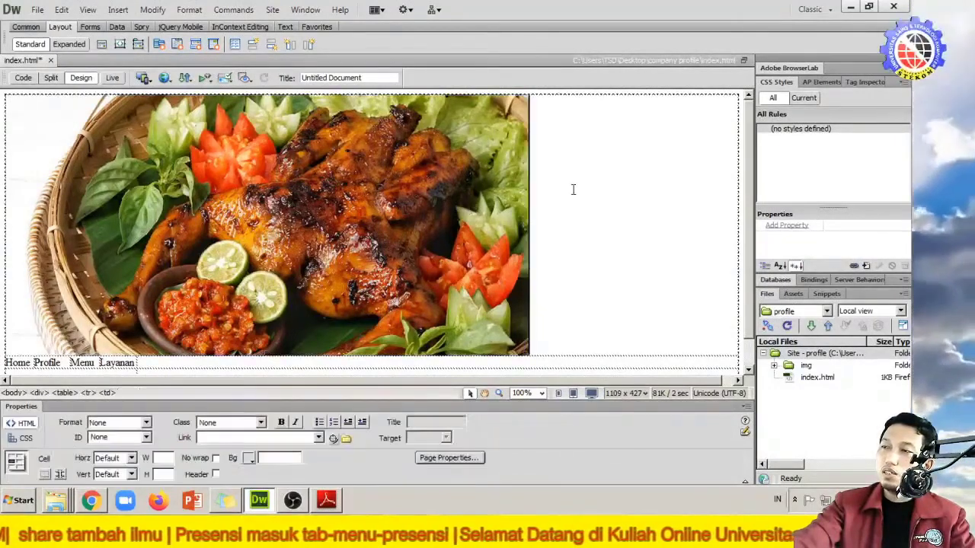
{"action": "left_click", "coordinate": [497, 192]}
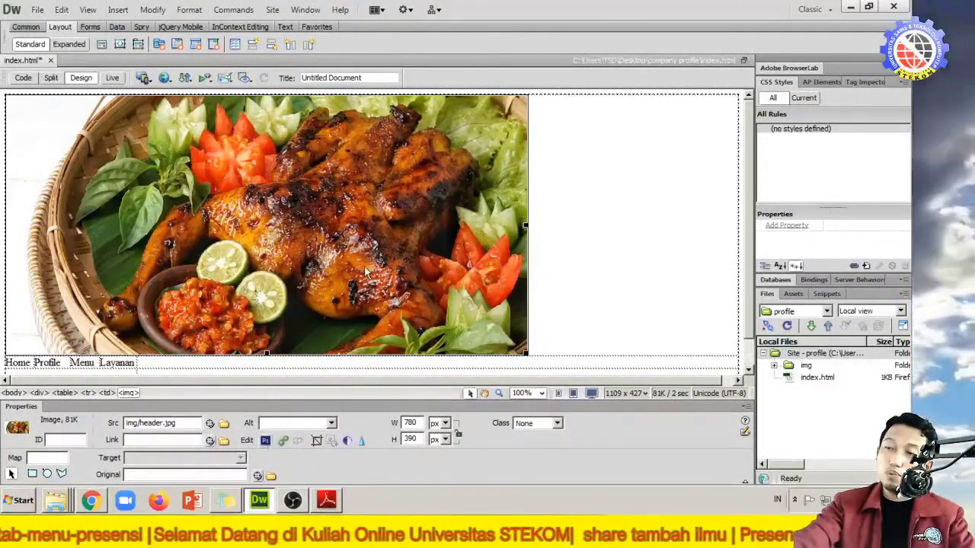
{"action": "left_click", "coordinate": [320, 444]}
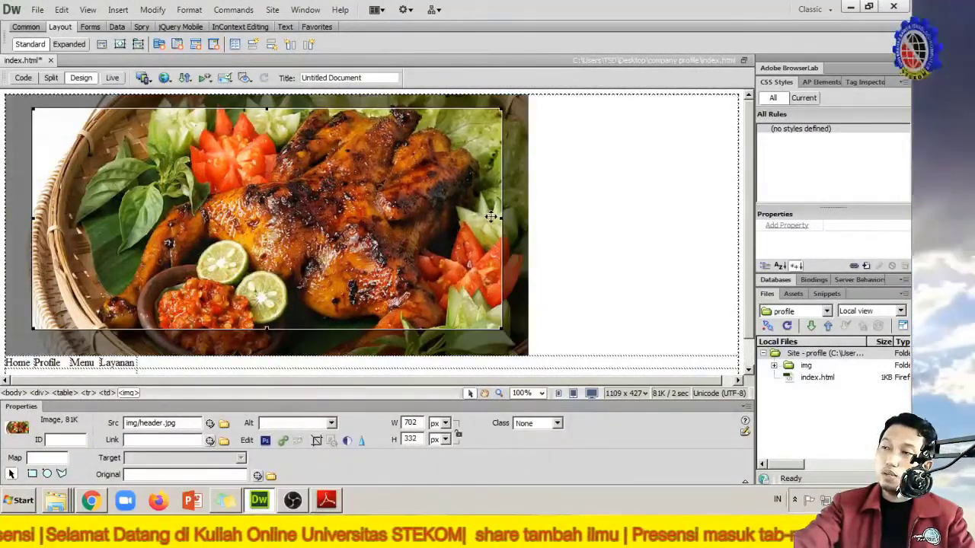
{"action": "left_click_drag", "start_coordinate": [503, 219], "coordinate": [533, 217]}
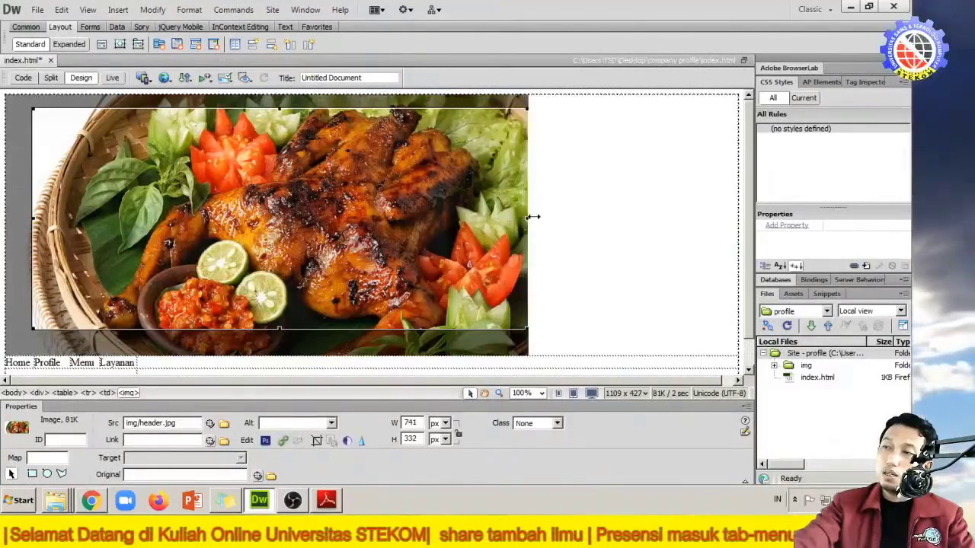
{"action": "left_click_drag", "start_coordinate": [32, 220], "coordinate": [7, 220]}
{"action": "left_click_drag", "start_coordinate": [265, 330], "coordinate": [276, 303]}
{"action": "left_click_drag", "start_coordinate": [268, 109], "coordinate": [276, 227]}
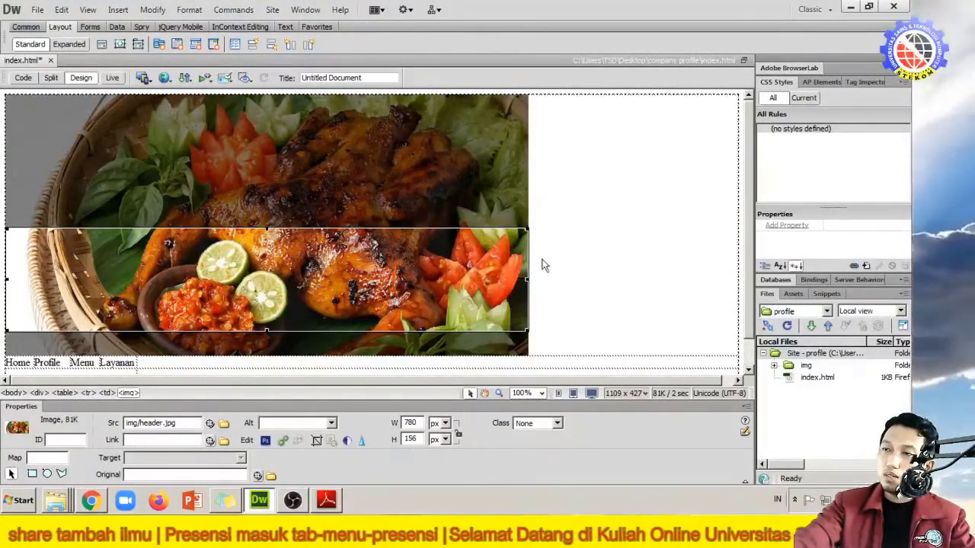
{"action": "left_click", "coordinate": [616, 247]}
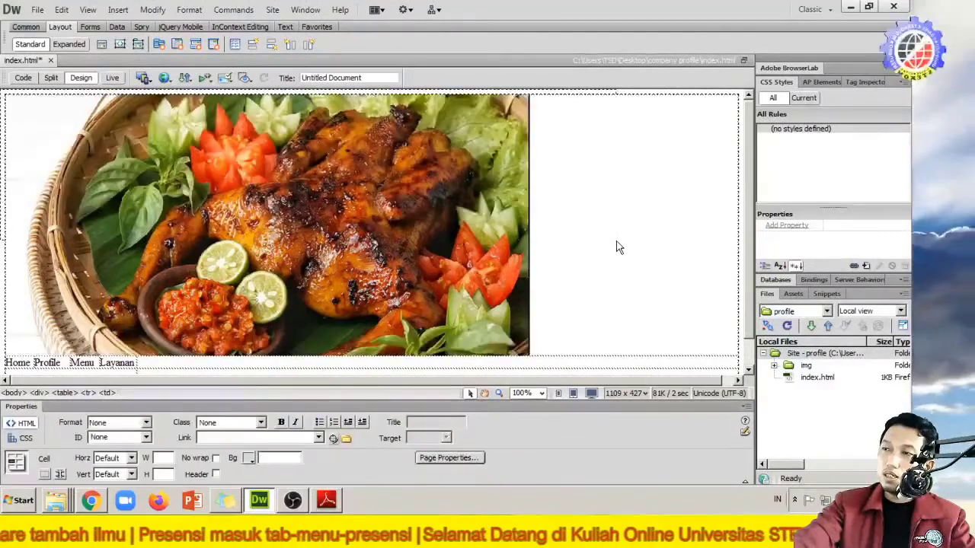
Step: Try cropping the header picture to a strip of about 776 × 135 px from its lower part, and undo the crop
{"action": "scroll", "coordinate": [473, 261], "scroll_direction": "down", "scroll_amount": 1}
{"action": "left_click", "coordinate": [457, 248]}
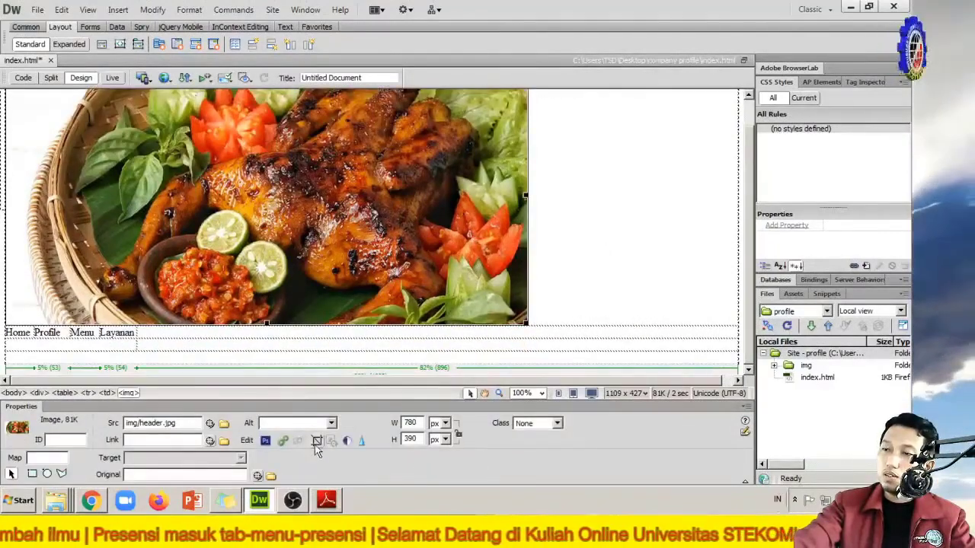
{"action": "left_click", "coordinate": [317, 445]}
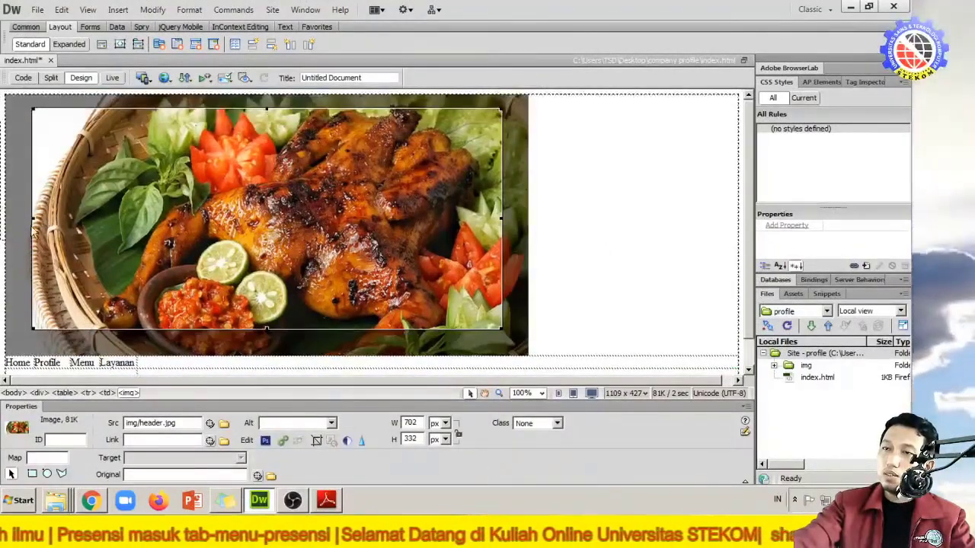
{"action": "left_click_drag", "start_coordinate": [29, 218], "coordinate": [9, 220]}
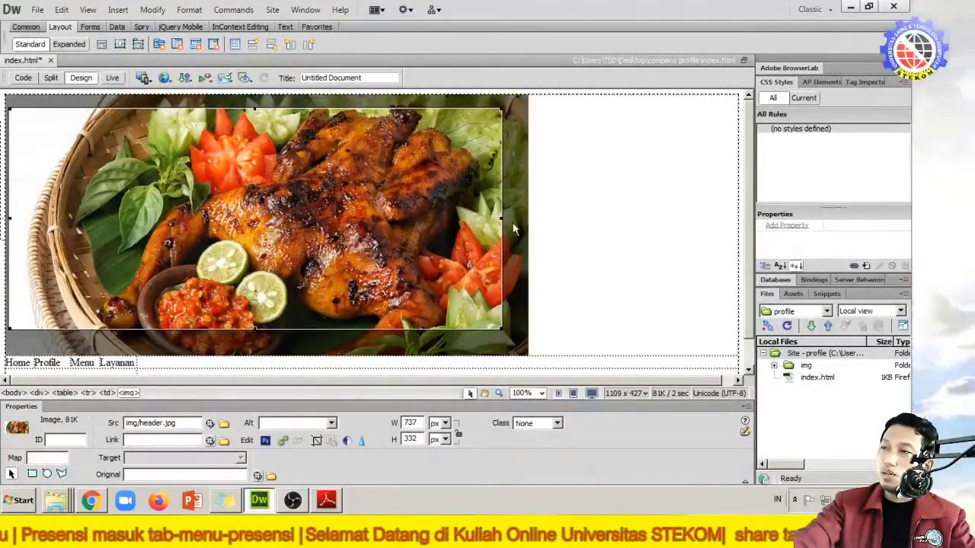
{"action": "left_click_drag", "start_coordinate": [501, 217], "coordinate": [527, 220]}
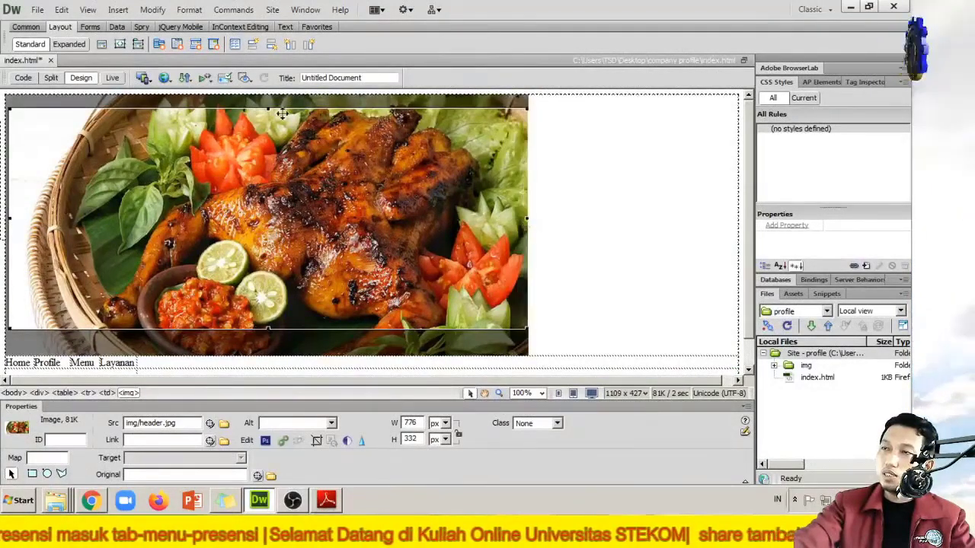
{"action": "left_click_drag", "start_coordinate": [273, 110], "coordinate": [269, 241]}
{"action": "left_click_drag", "start_coordinate": [281, 274], "coordinate": [281, 294]}
{"action": "double_click", "coordinate": [282, 294]}
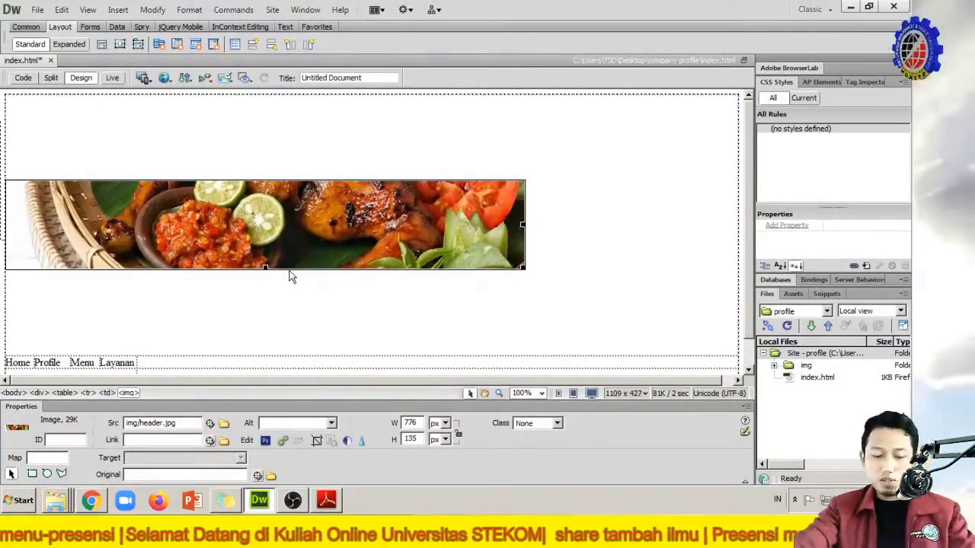
{"action": "key", "text": "ctrl+z"}
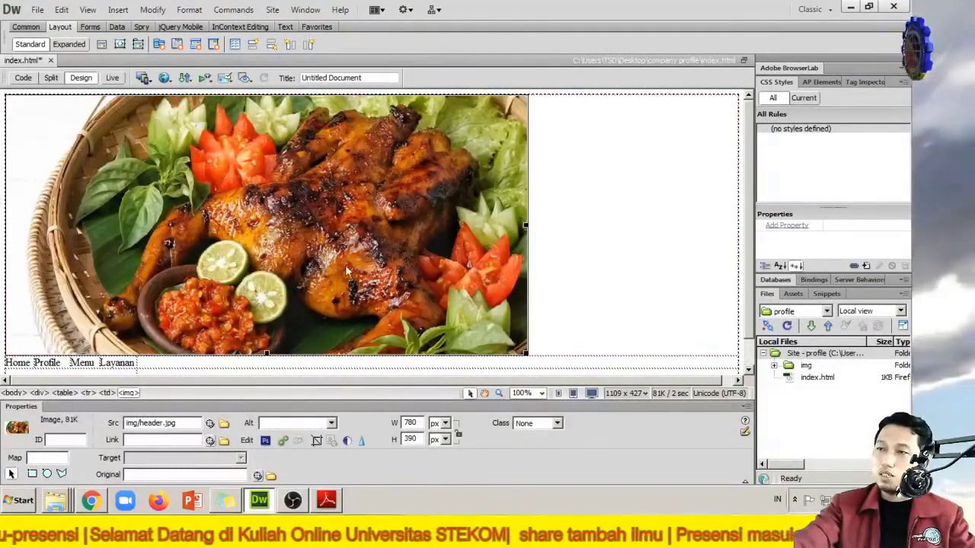
Step: Crop the header picture to a full-width strip of 780 × 181 px across its middle
{"action": "left_click", "coordinate": [317, 442]}
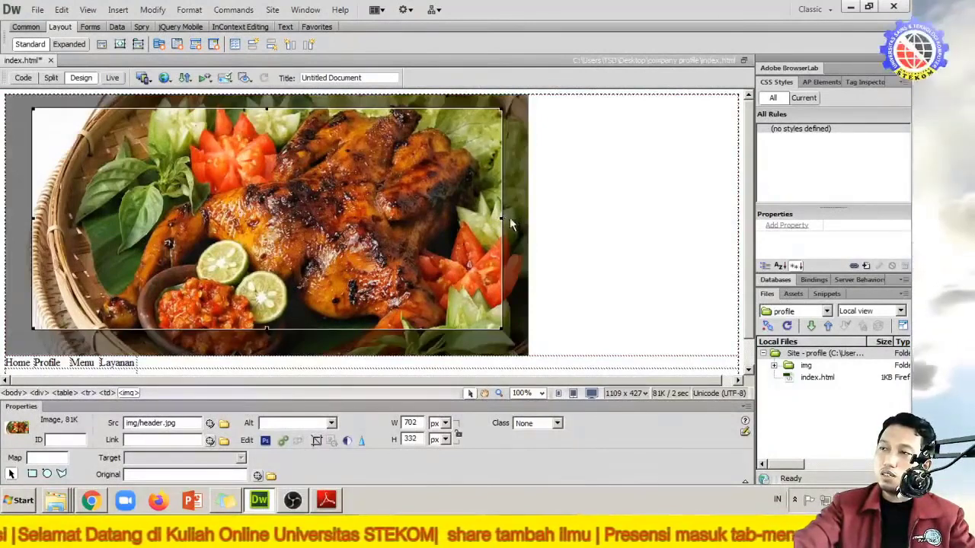
{"action": "left_click_drag", "start_coordinate": [501, 218], "coordinate": [529, 214]}
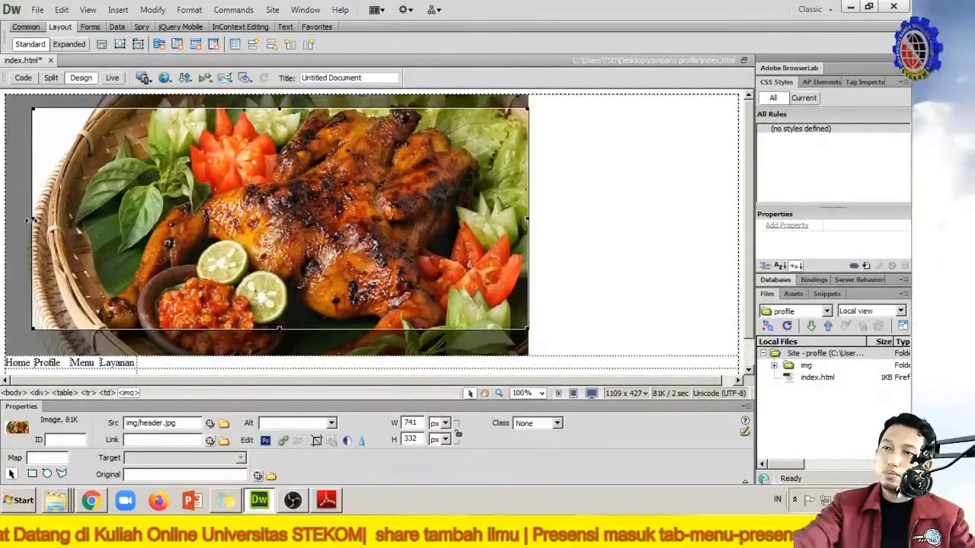
{"action": "left_click_drag", "start_coordinate": [31, 220], "coordinate": [6, 220]}
{"action": "left_click_drag", "start_coordinate": [264, 113], "coordinate": [265, 139]}
{"action": "scroll", "coordinate": [305, 236], "scroll_direction": "down", "scroll_amount": 1}
{"action": "left_click_drag", "start_coordinate": [265, 324], "coordinate": [265, 268]}
{"action": "left_click_drag", "start_coordinate": [265, 103], "coordinate": [265, 149]}
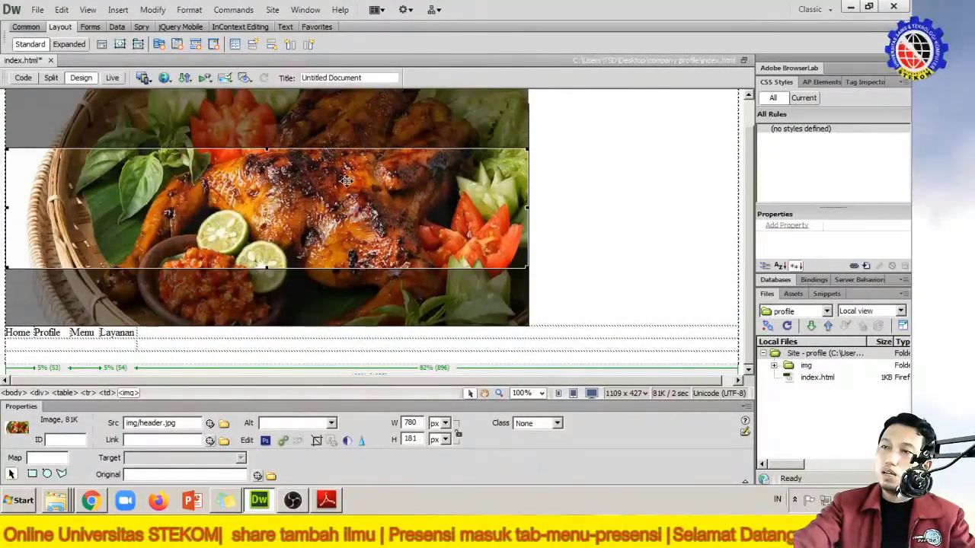
{"action": "left_click_drag", "start_coordinate": [346, 181], "coordinate": [347, 185]}
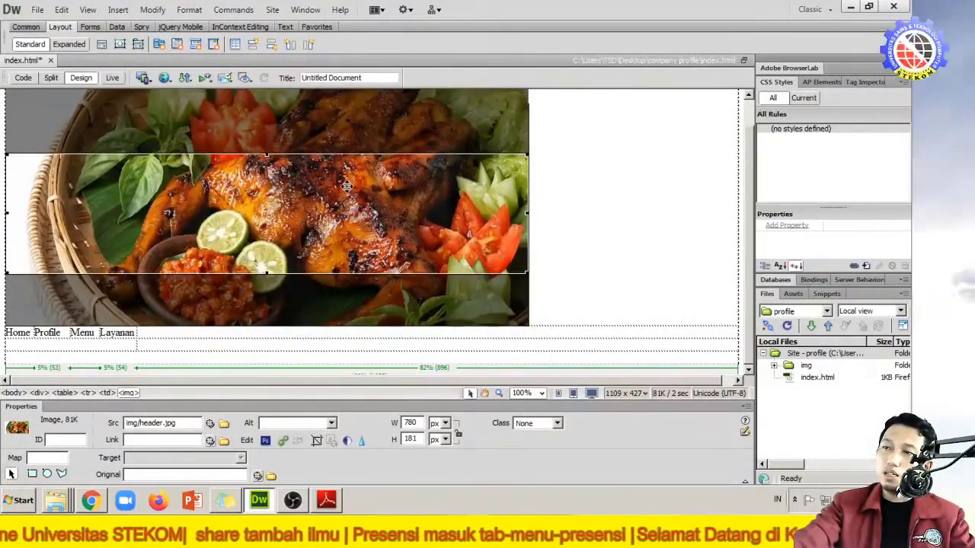
{"action": "double_click", "coordinate": [346, 186]}
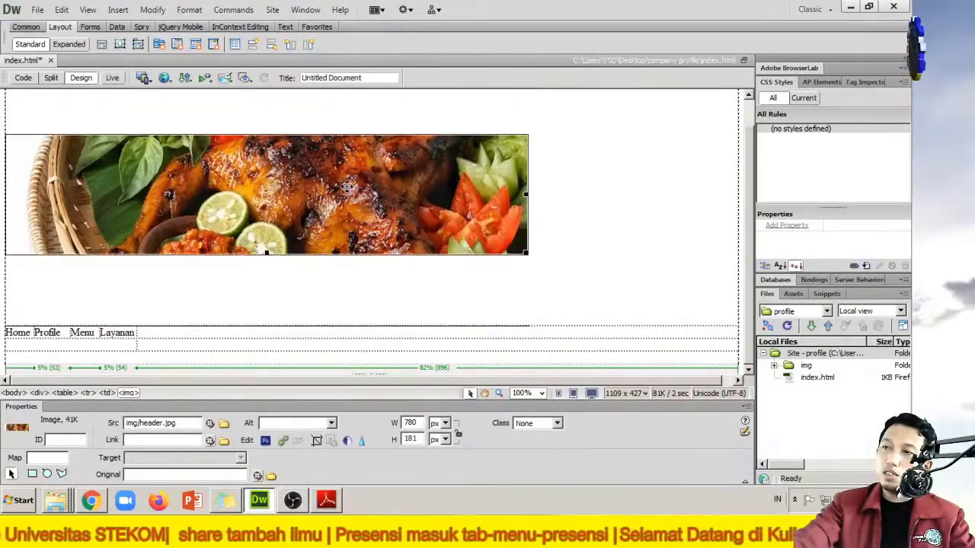
{"action": "left_click", "coordinate": [672, 195]}
{"action": "left_click", "coordinate": [581, 330]}
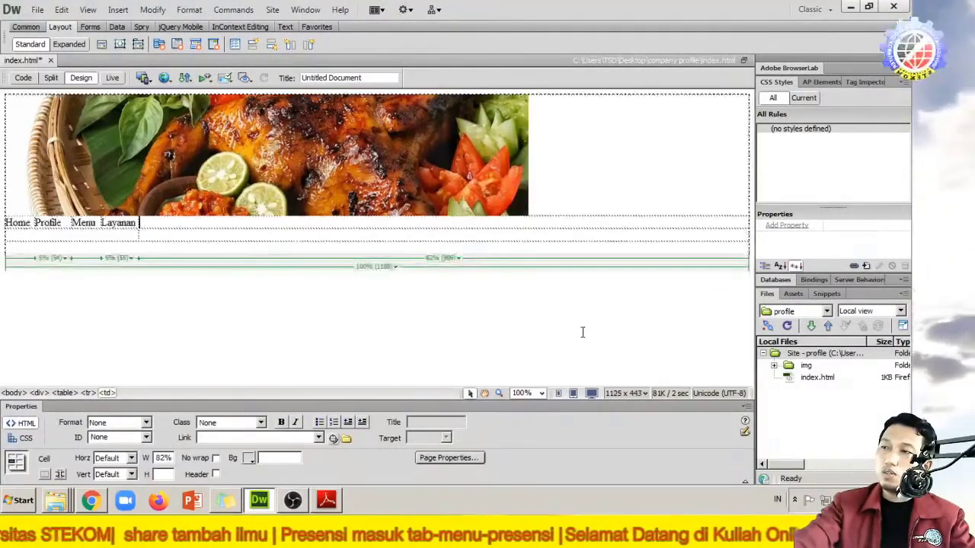
Step: Save the index.html page with the cropped header picture
{"action": "left_click", "coordinate": [587, 190]}
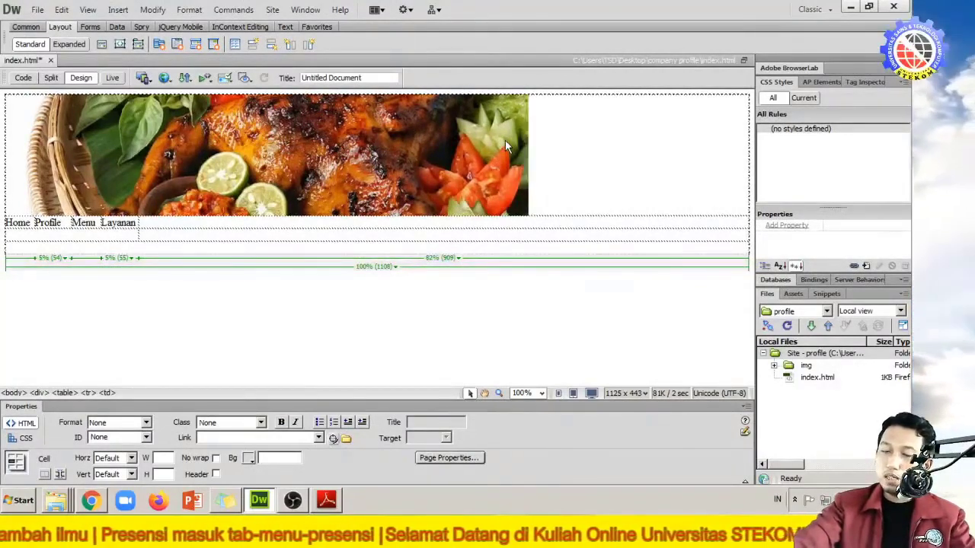
{"action": "left_click", "coordinate": [38, 10]}
{"action": "left_click", "coordinate": [47, 121]}
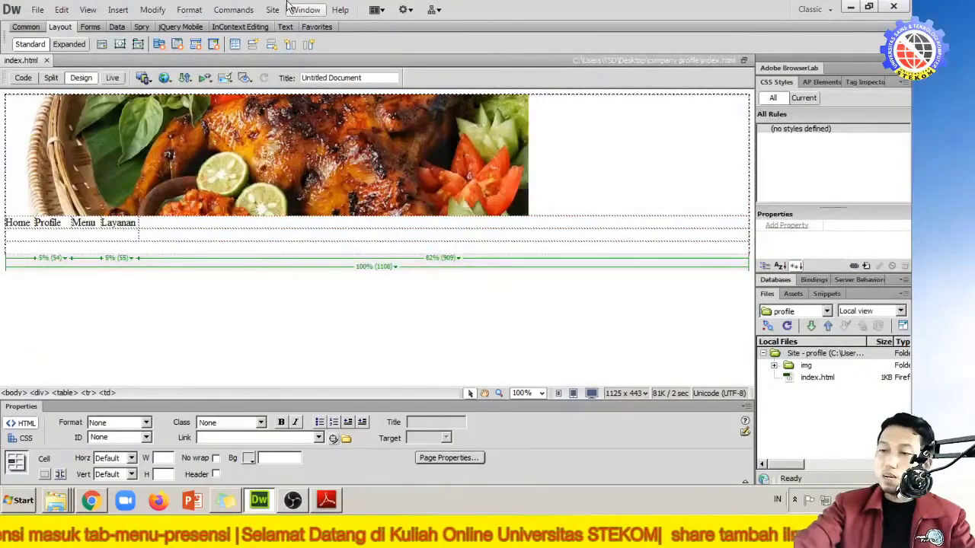
Step: Switch to Windows Explorer, view header.jpg from company profile\img in the photo viewer, and close the viewer
{"action": "left_click", "coordinate": [61, 446]}
{"action": "left_click", "coordinate": [55, 500]}
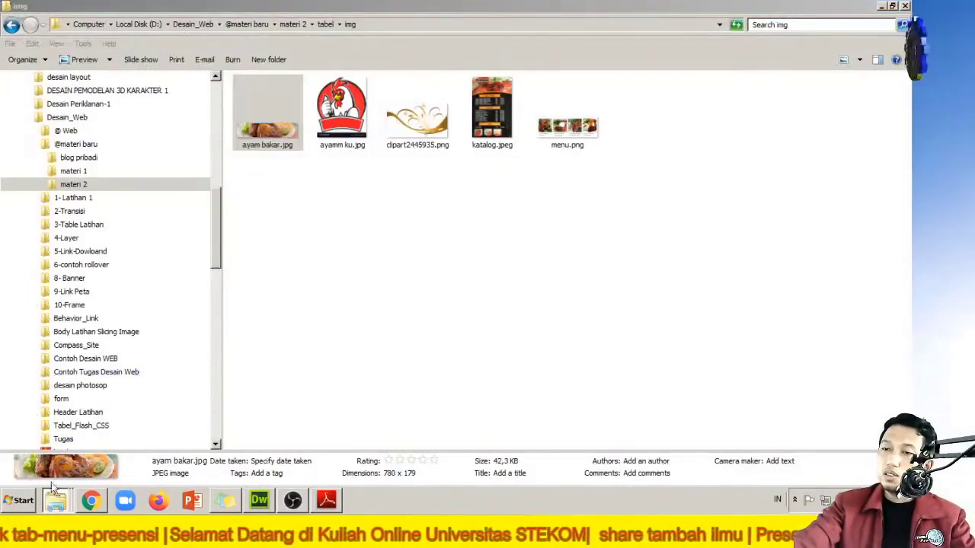
{"action": "left_click", "coordinate": [52, 479]}
{"action": "left_click", "coordinate": [243, 102]}
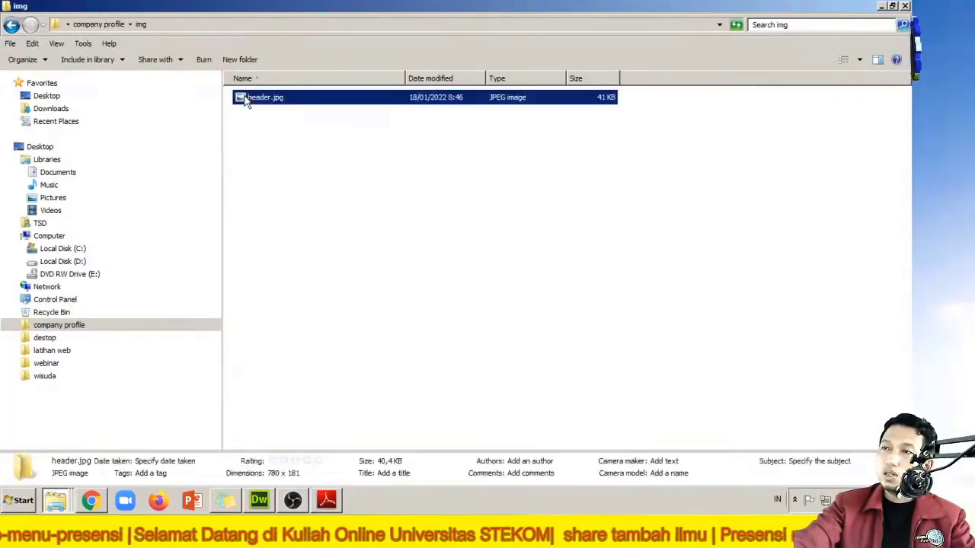
{"action": "double_click", "coordinate": [259, 98]}
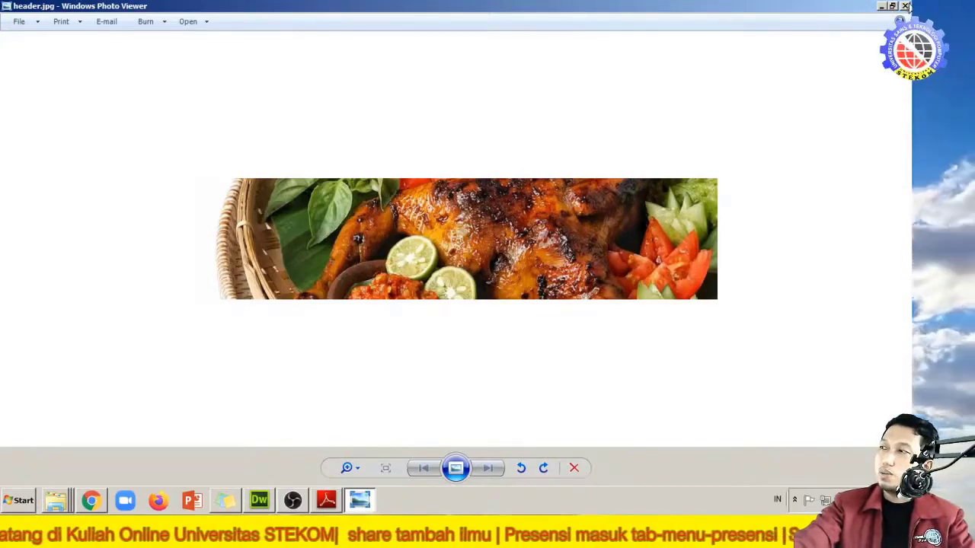
{"action": "left_click", "coordinate": [906, 6]}
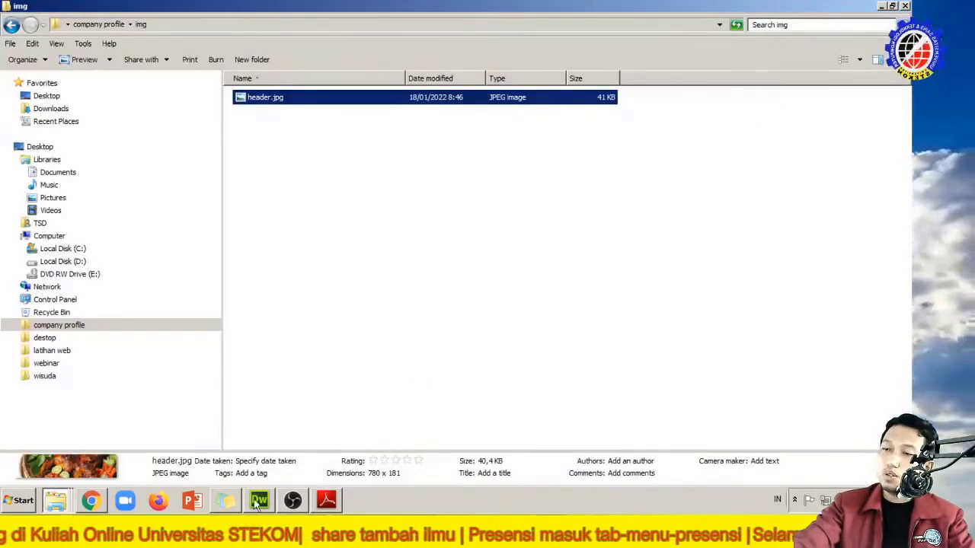
Step: Switch to Dreamweaver and set the header cell's background to green #799616, sampled from the leaves in the picture
{"action": "key", "text": "alt+Tab"}
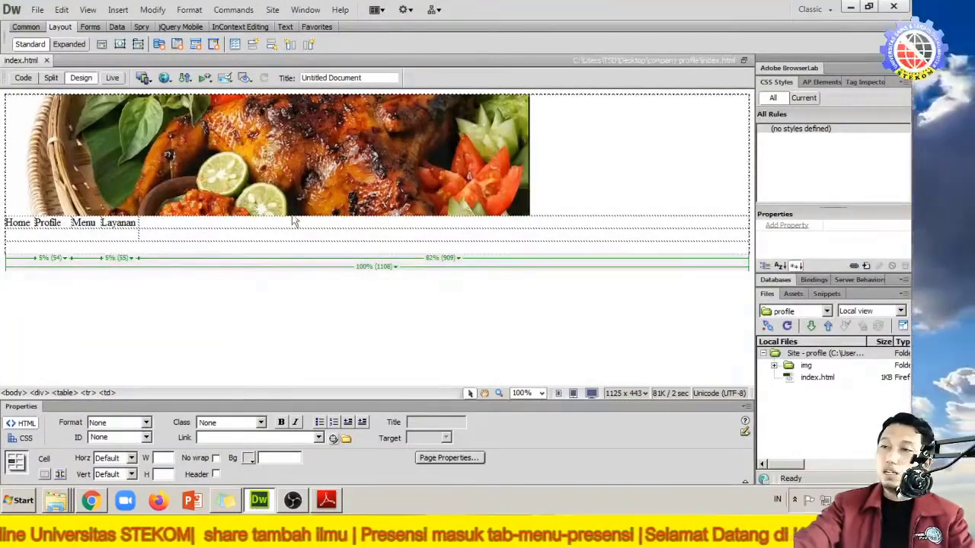
{"action": "left_click", "coordinate": [226, 155]}
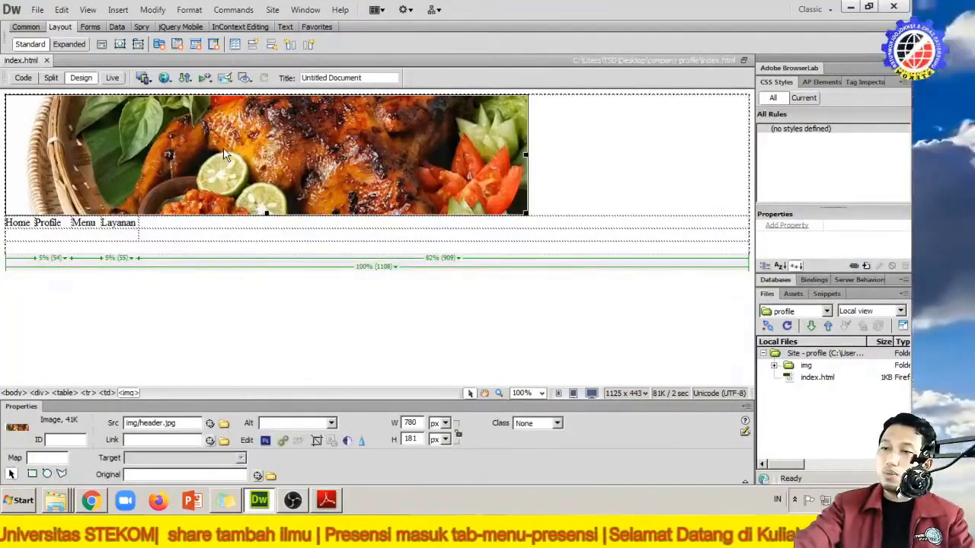
{"action": "left_click", "coordinate": [565, 133]}
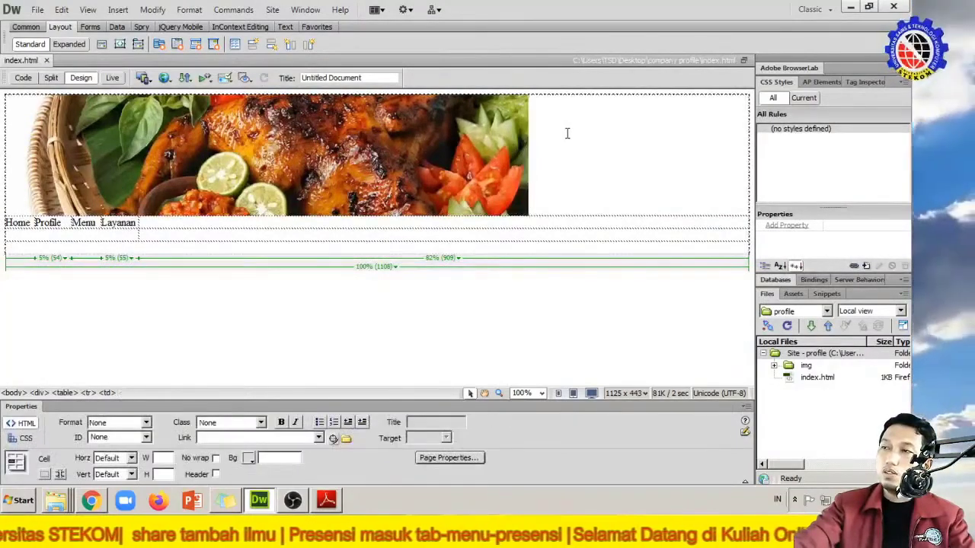
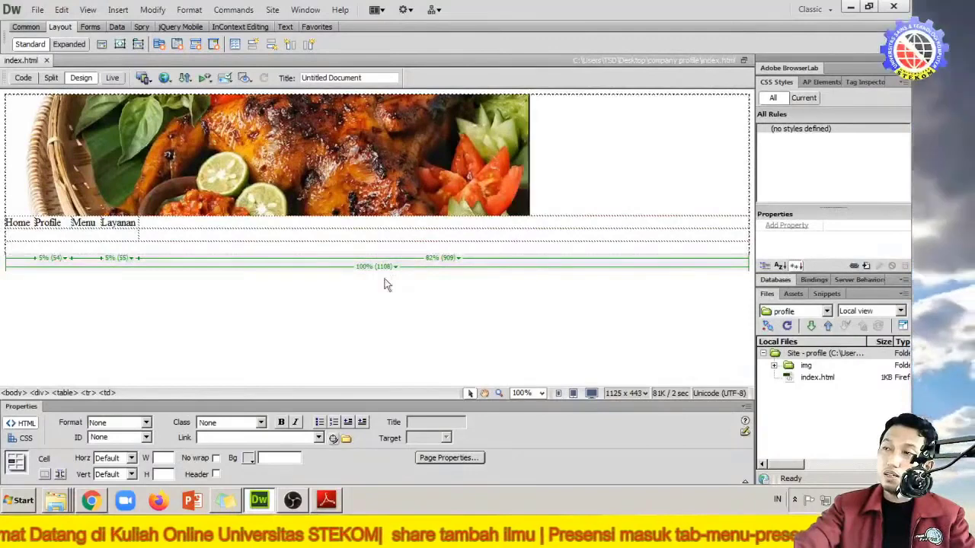
{"action": "left_click", "coordinate": [249, 459]}
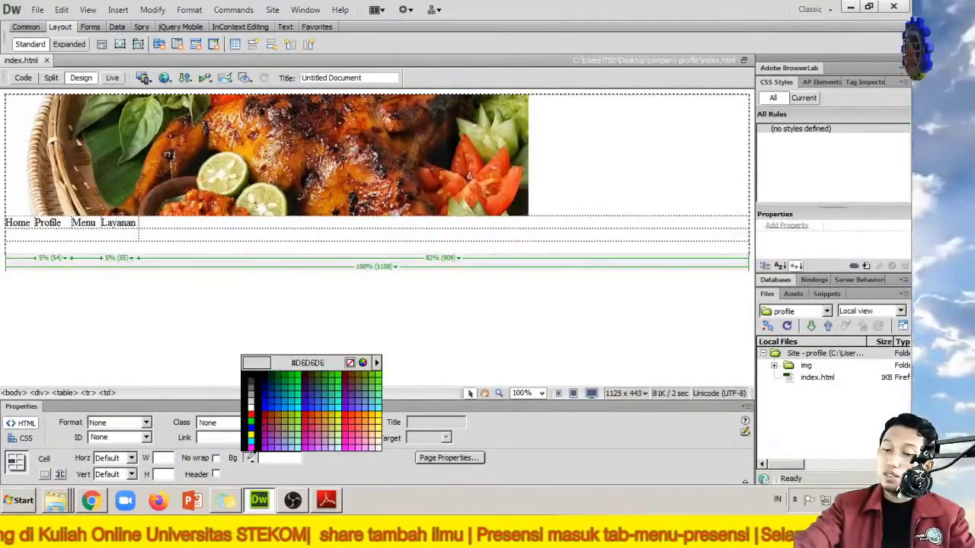
{"action": "left_click", "coordinate": [525, 112]}
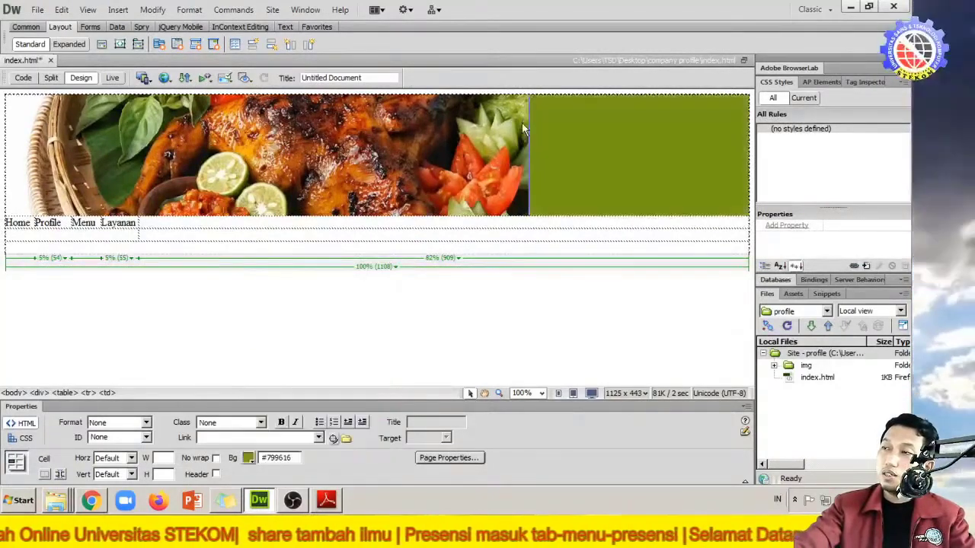
{"action": "left_click", "coordinate": [487, 340]}
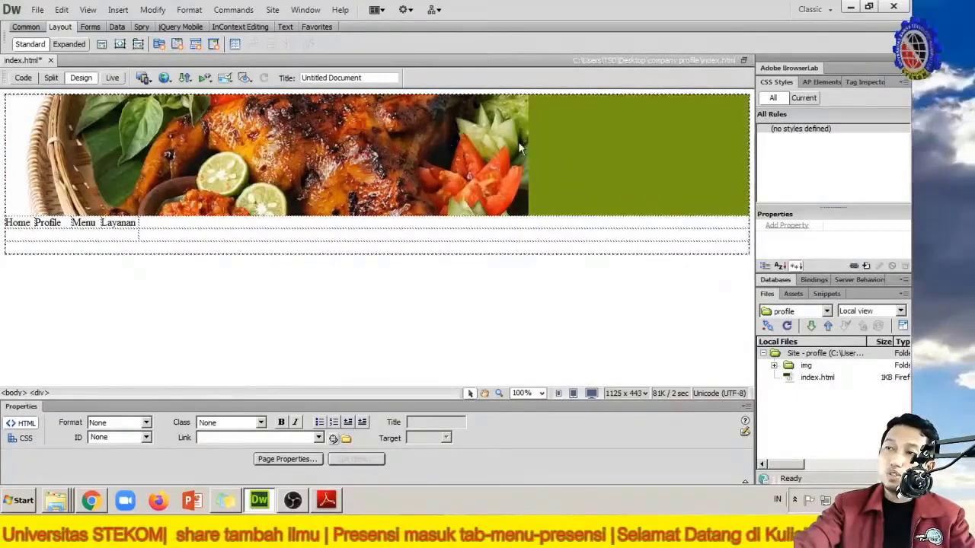
Step: Insert a div tag without class or ID at the insertion point after the header picture
{"action": "left_click", "coordinate": [638, 155]}
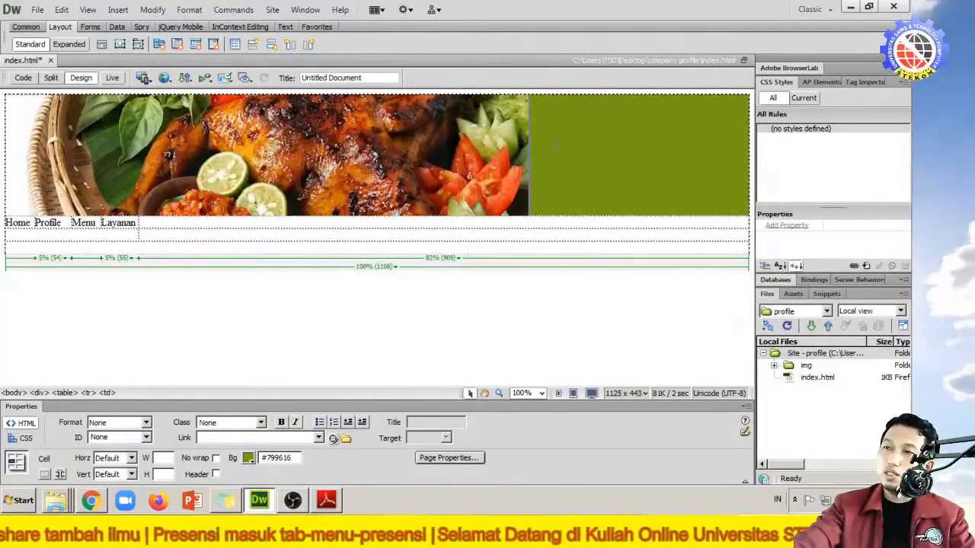
{"action": "left_click", "coordinate": [103, 48]}
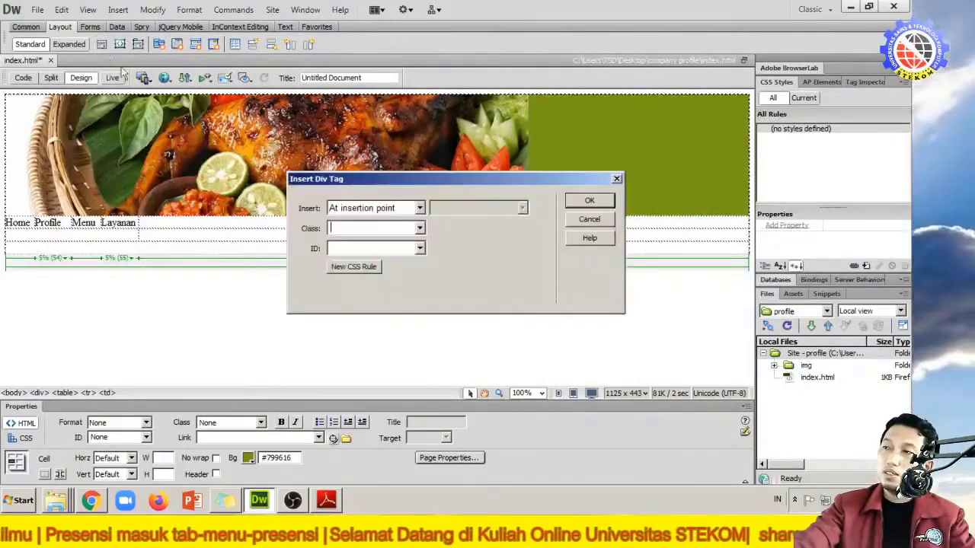
{"action": "left_click", "coordinate": [586, 201]}
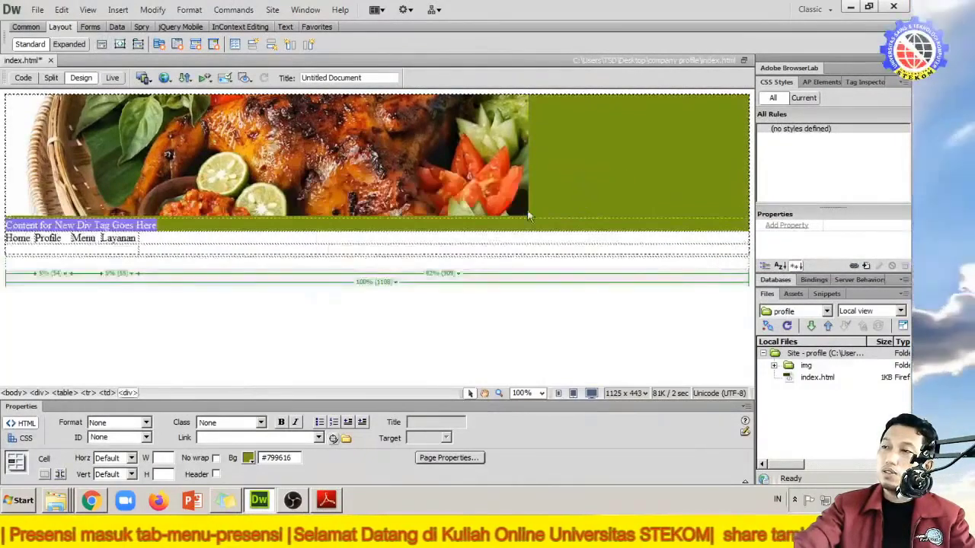
{"action": "left_click", "coordinate": [463, 227]}
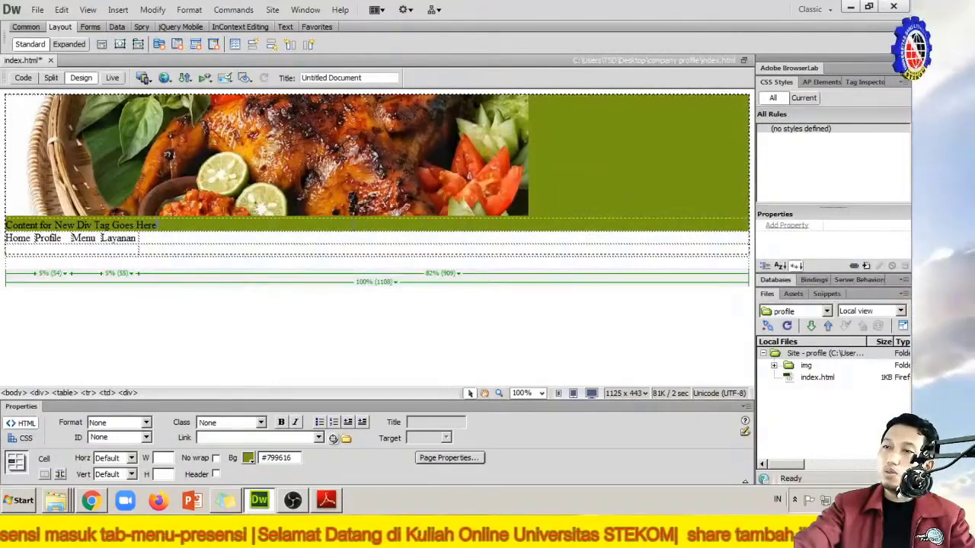
Step: Replace the placeholder text in the new div with "Selamat datang di Warong Jowo Resto"
{"action": "left_click_drag", "start_coordinate": [157, 225], "coordinate": [4, 226]}
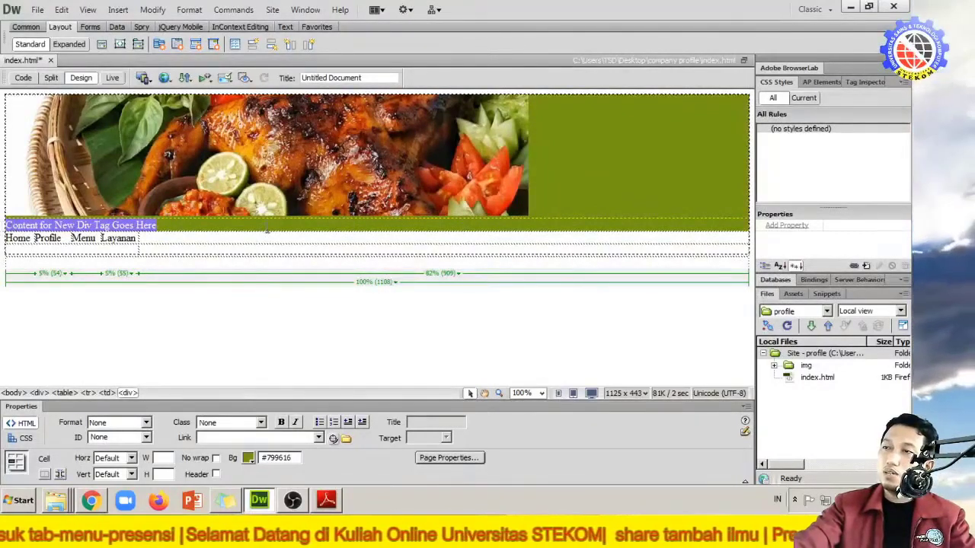
{"action": "left_click", "coordinate": [157, 225]}
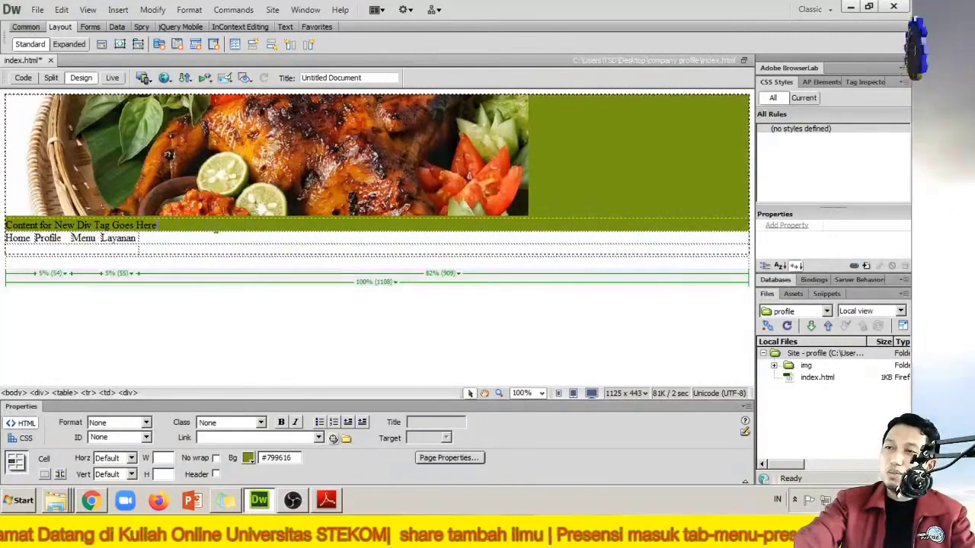
{"action": "left_click_drag", "start_coordinate": [156, 225], "coordinate": [6, 226]}
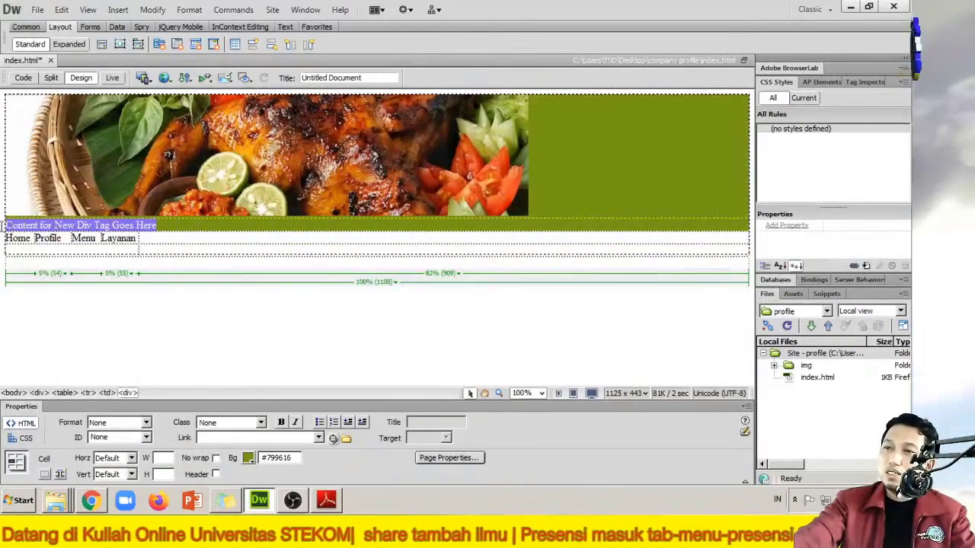
{"action": "left_click", "coordinate": [21, 250]}
{"action": "left_click_drag", "start_coordinate": [156, 226], "coordinate": [8, 226]}
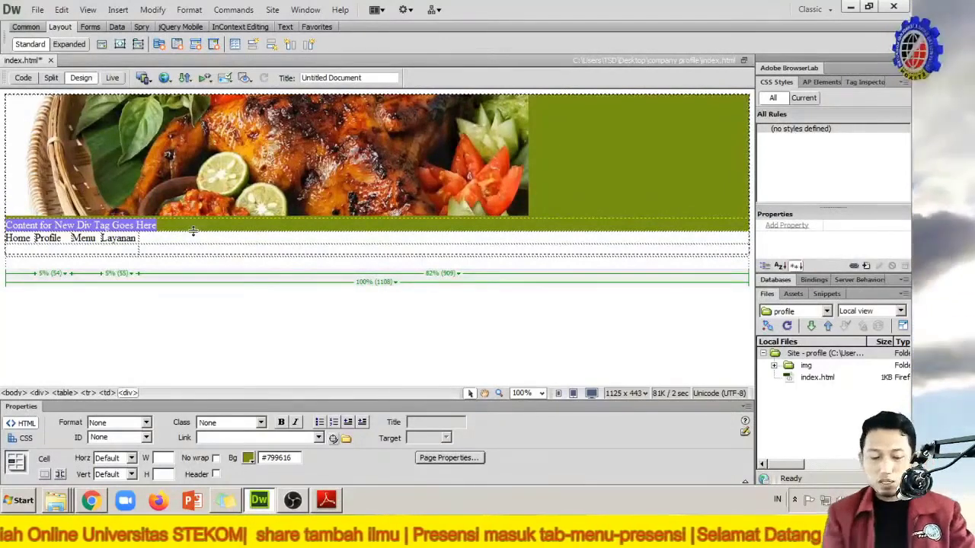
{"action": "key", "text": "Delete"}
{"action": "type", "text": "Sel"}
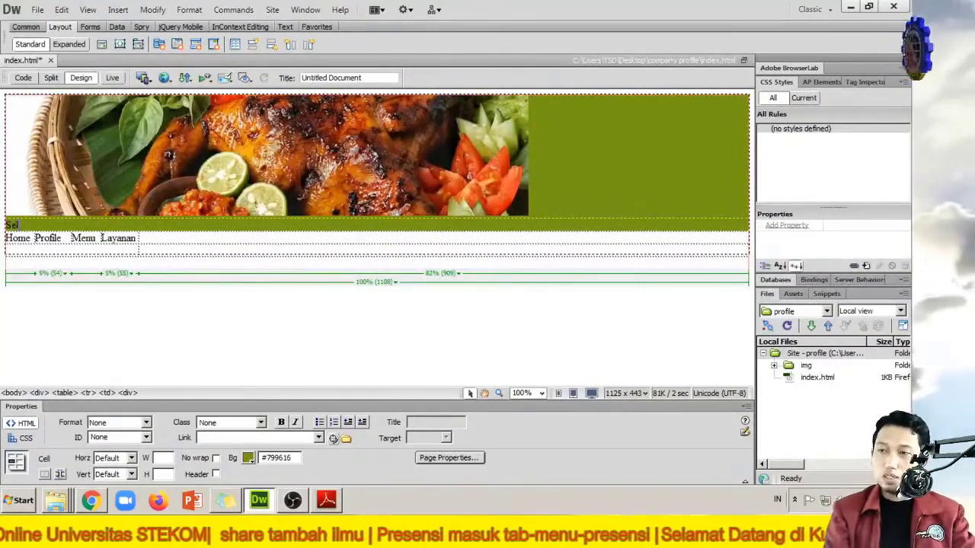
{"action": "type", "text": "amat da"}
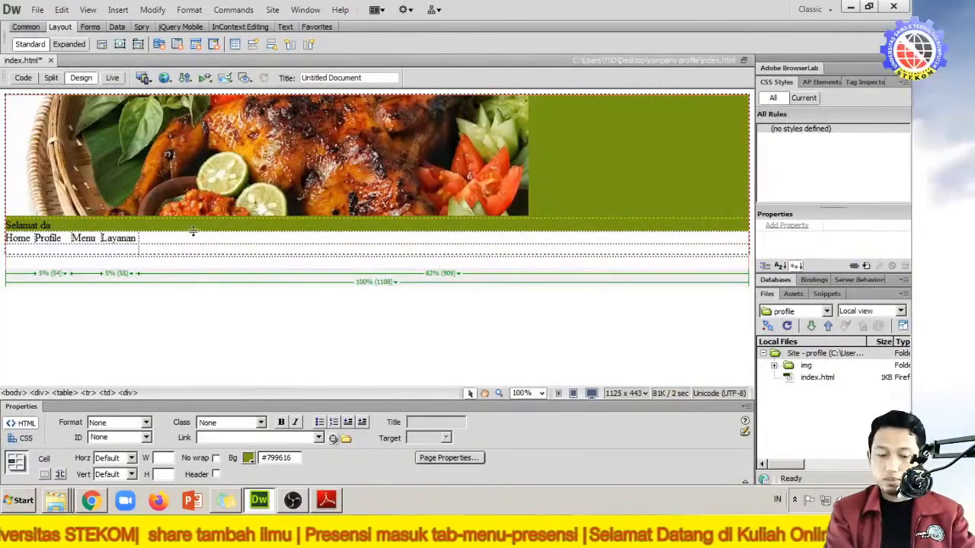
{"action": "type", "text": "tang"}
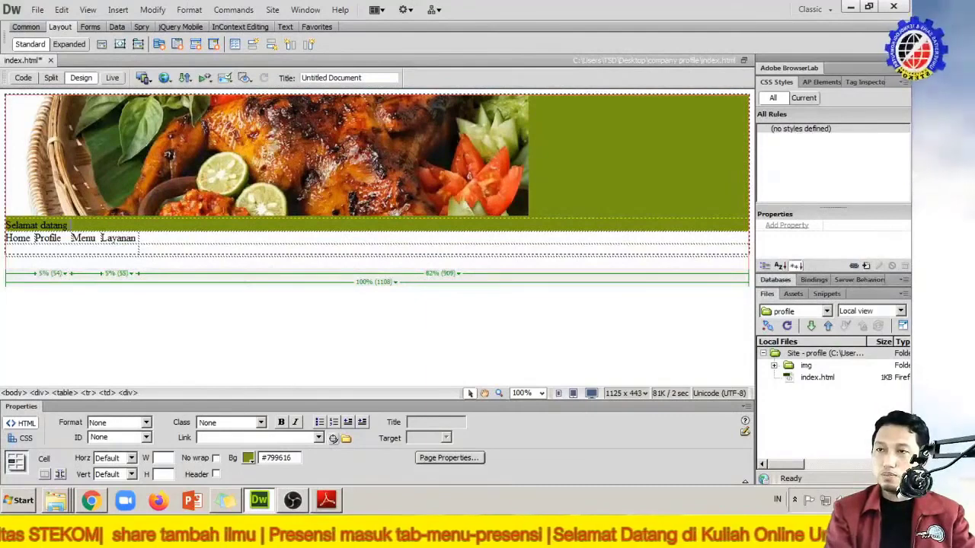
{"action": "type", "text": " di "}
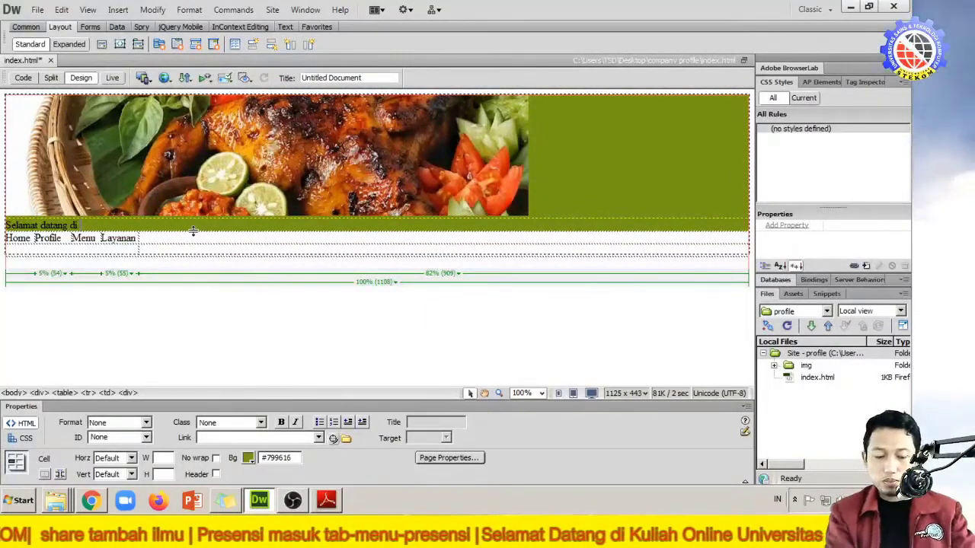
{"action": "type", "text": "W"}
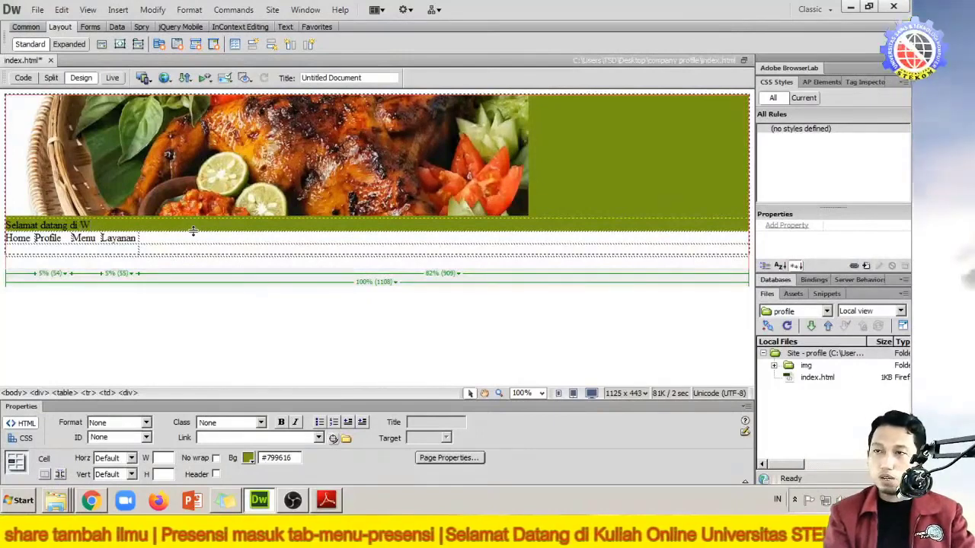
{"action": "type", "text": "arong"}
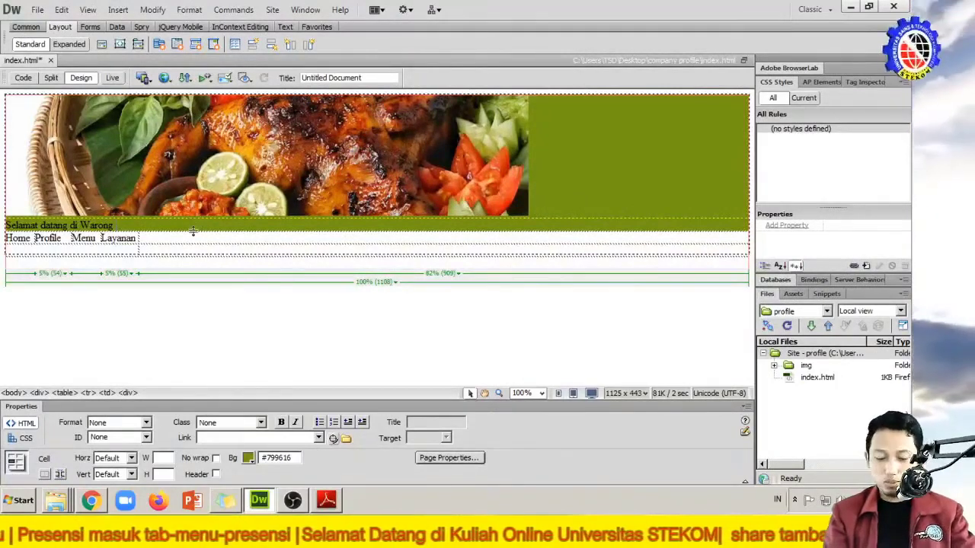
{"action": "type", "text": "owo"}
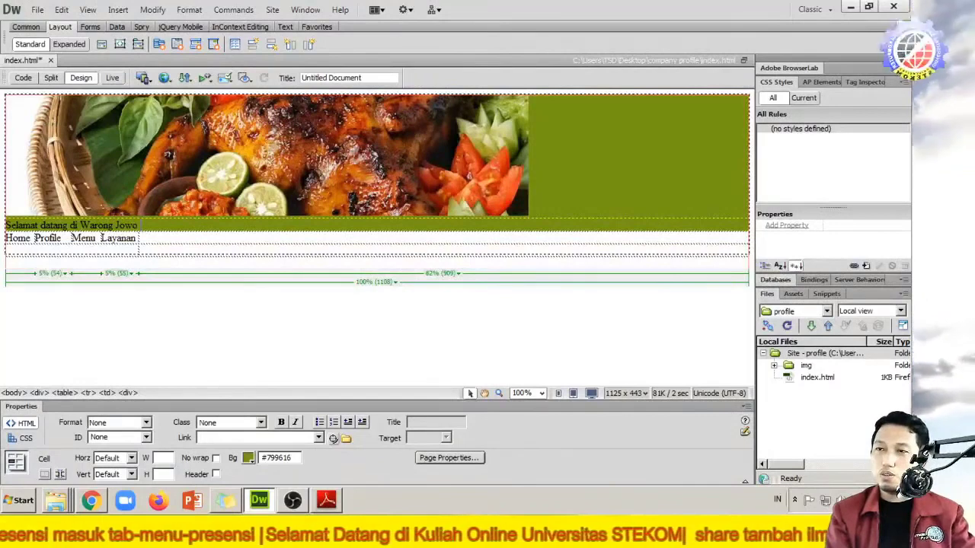
{"action": "type", "text": " Re"}
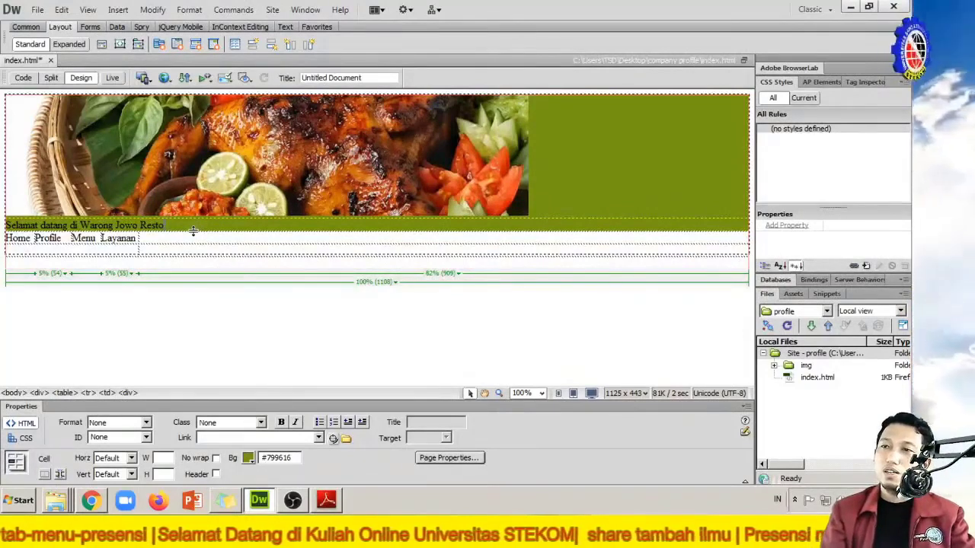
Step: Complete the welcome text under the header picture so it ends with "Resto Spesial Ayam Bakar"
{"action": "type", "text": "sto"}
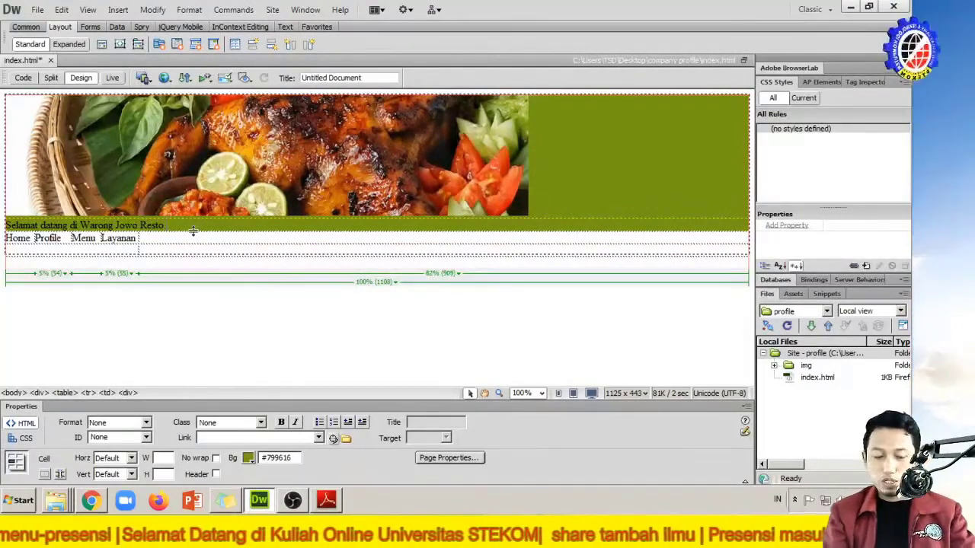
{"action": "type", "text": " Spes"}
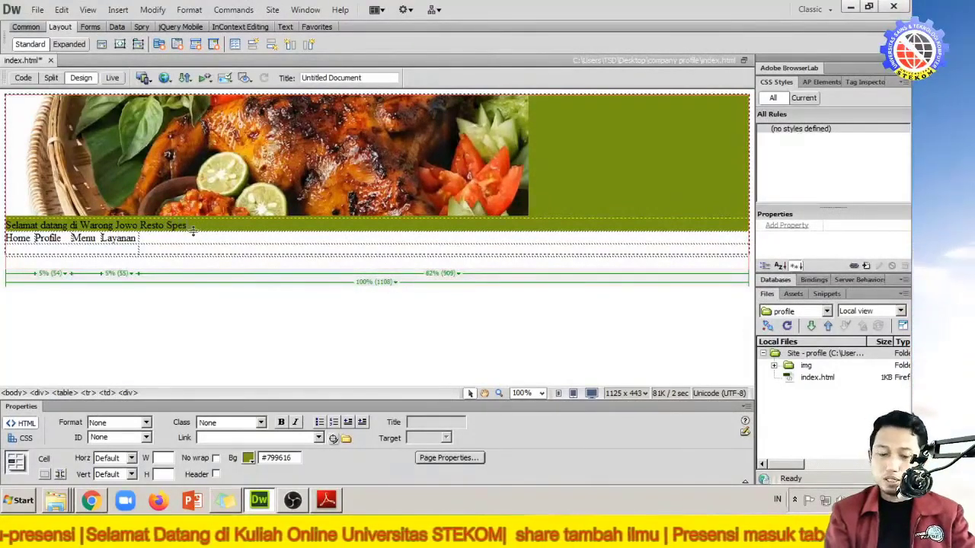
{"action": "type", "text": "ial Ay"}
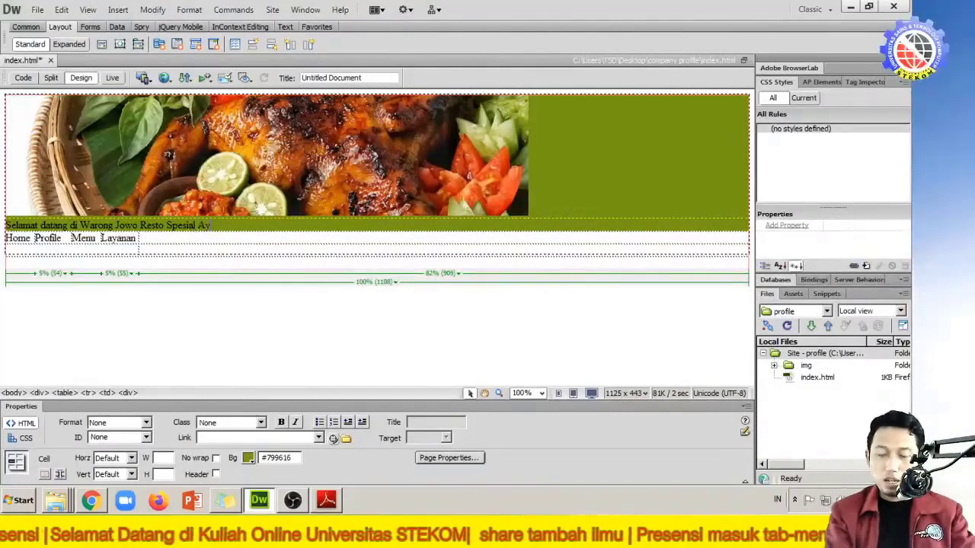
{"action": "type", "text": "am Bakar"}
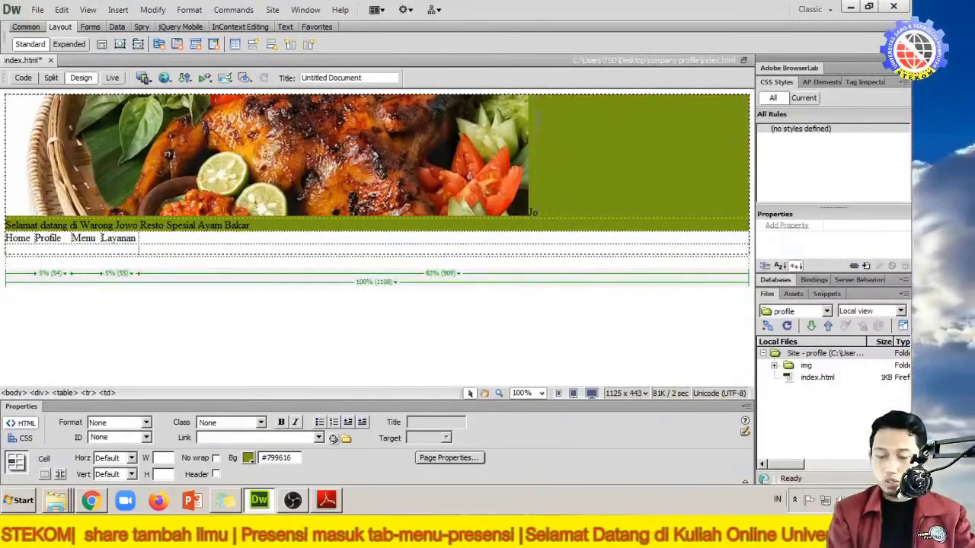
Step: Enter the title "Warung Jowo Resto" in the green area beside the header picture
{"action": "type", "text": "o"}
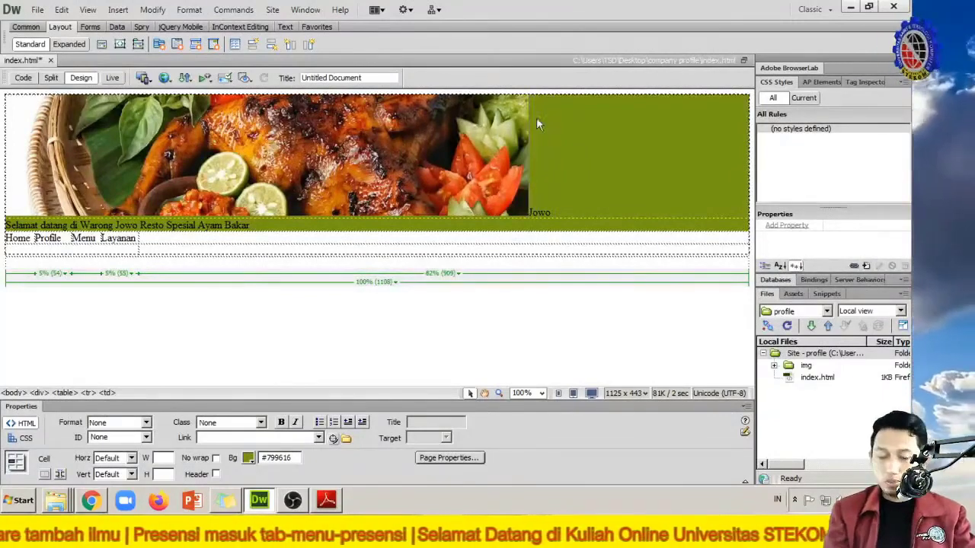
{"action": "type", "text": "Wa"}
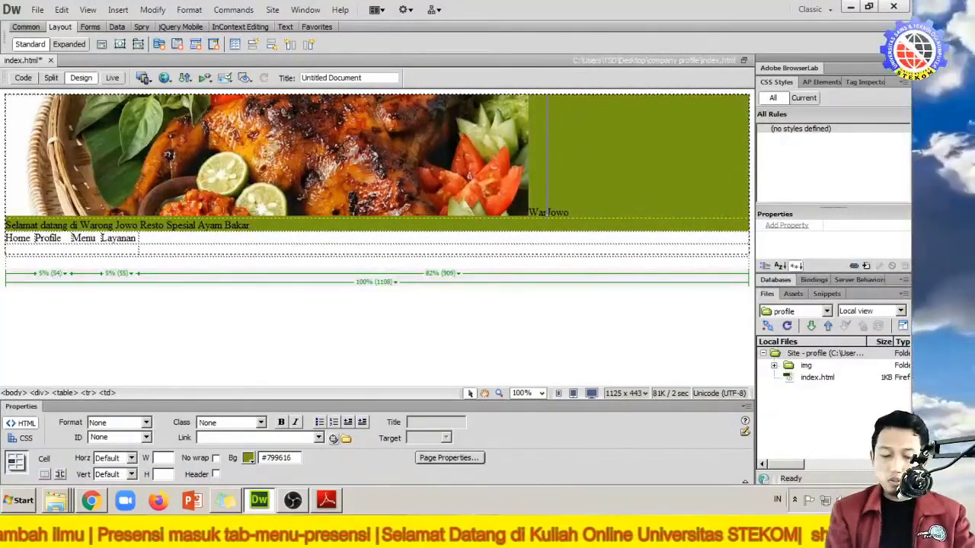
{"action": "type", "text": "rung"}
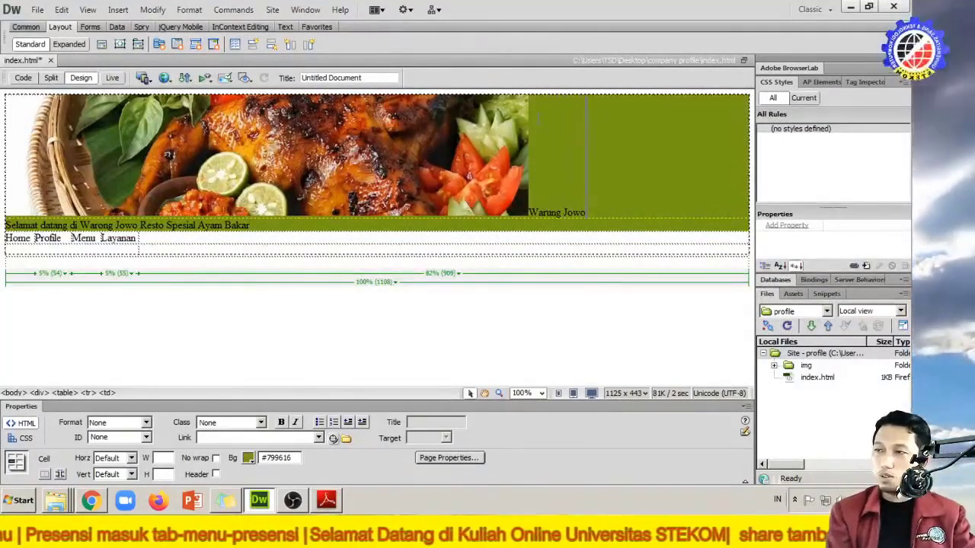
{"action": "type", "text": "Resto"}
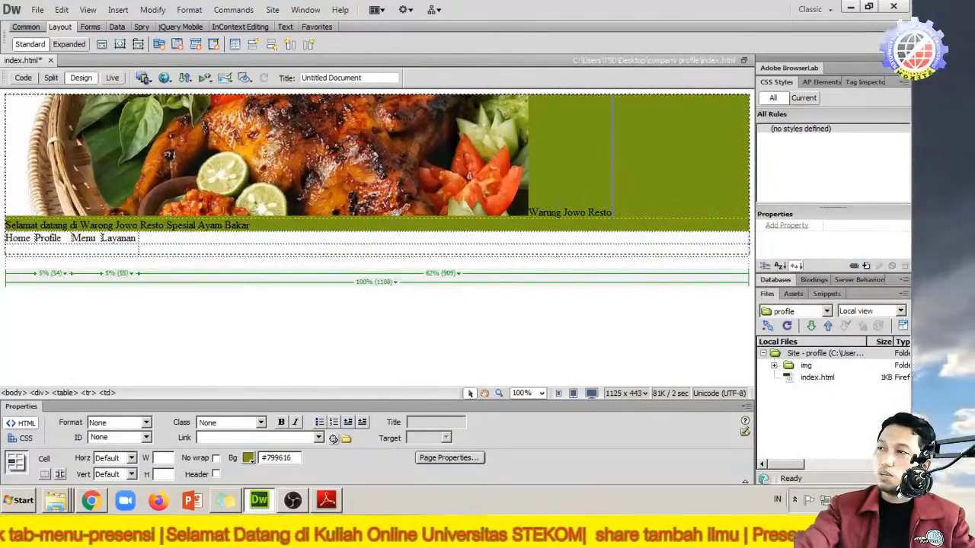
Step: Make the "Warung Jowo Resto" title bold and show its CSS properties
{"action": "left_click_drag", "start_coordinate": [613, 184], "coordinate": [524, 185]}
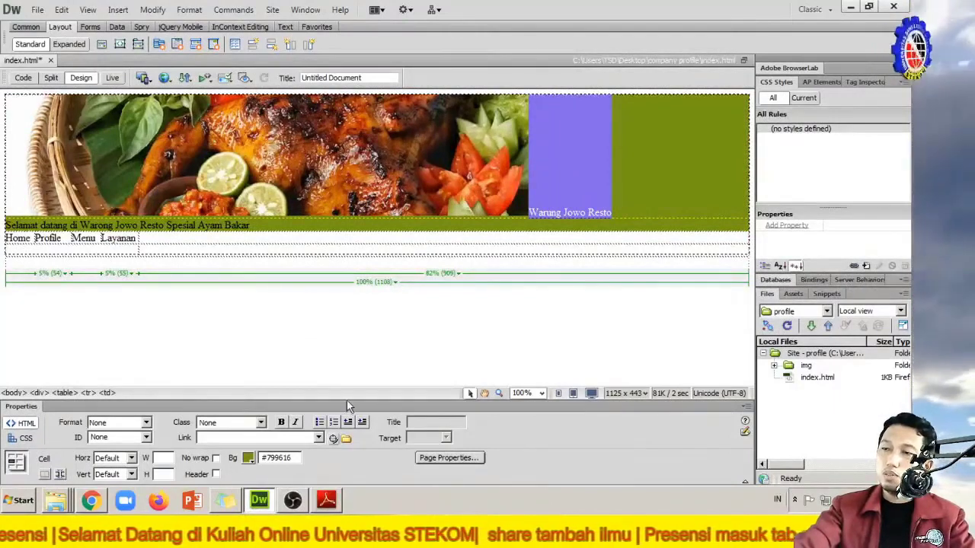
{"action": "left_click", "coordinate": [281, 424]}
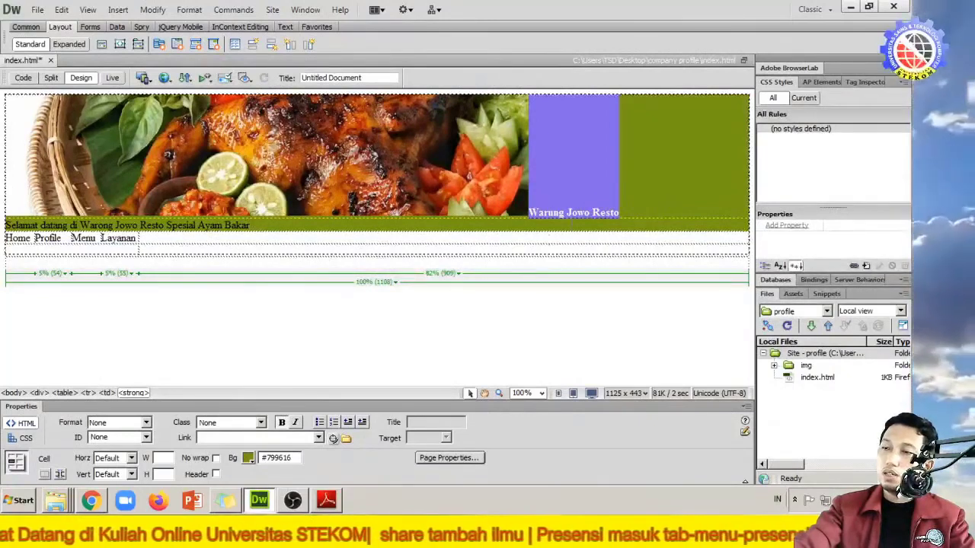
{"action": "left_click", "coordinate": [21, 438]}
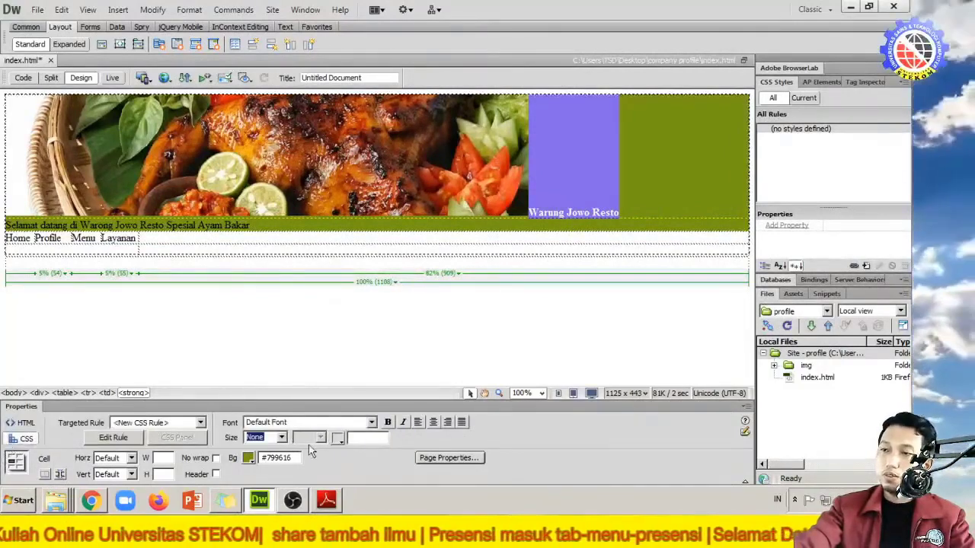
{"action": "left_click", "coordinate": [281, 439]}
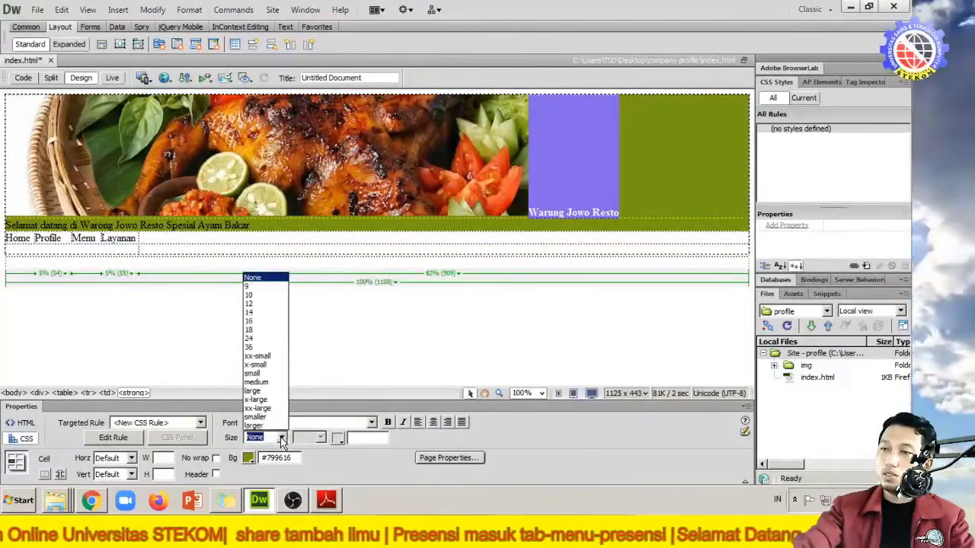
{"action": "left_click", "coordinate": [260, 338]}
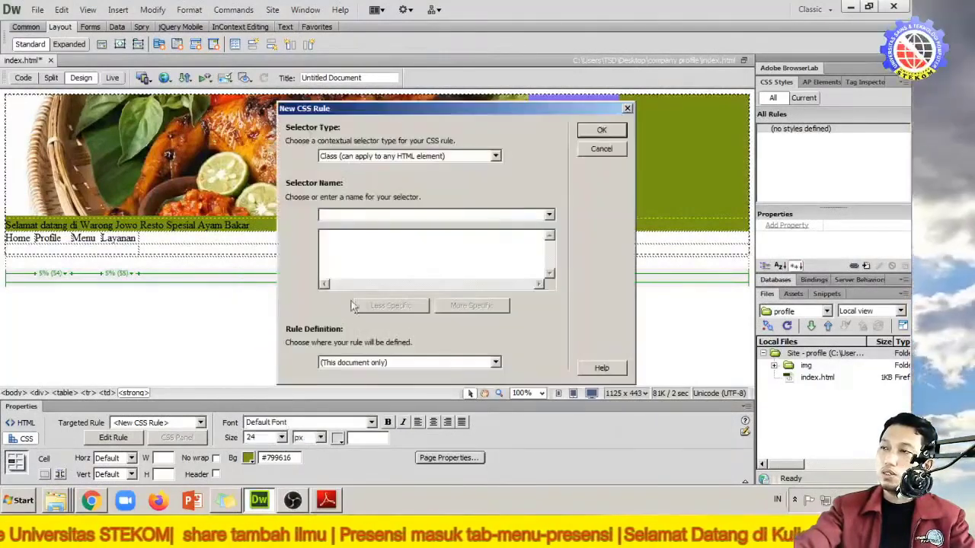
{"action": "left_click", "coordinate": [601, 148]}
Step: Set the title's font size to 24 px through a new class rule named "font", defined in this document only
{"action": "left_click", "coordinate": [200, 423]}
{"action": "left_click", "coordinate": [201, 425]}
{"action": "left_click", "coordinate": [201, 425]}
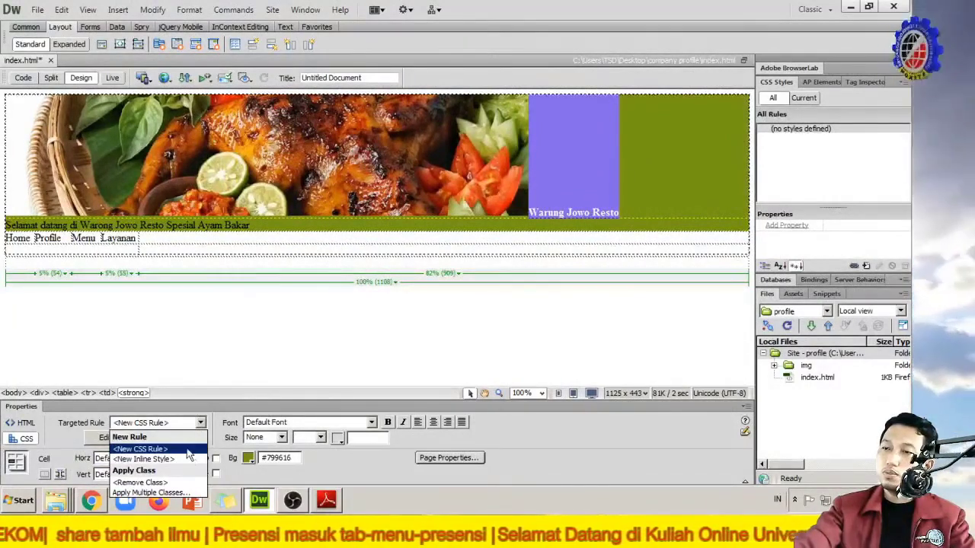
{"action": "left_click", "coordinate": [188, 451]}
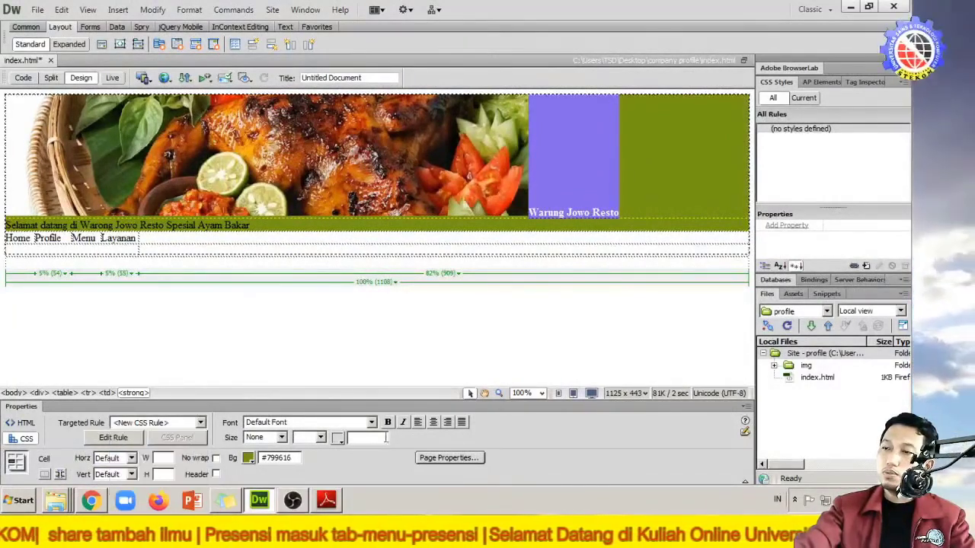
{"action": "left_click", "coordinate": [275, 437]}
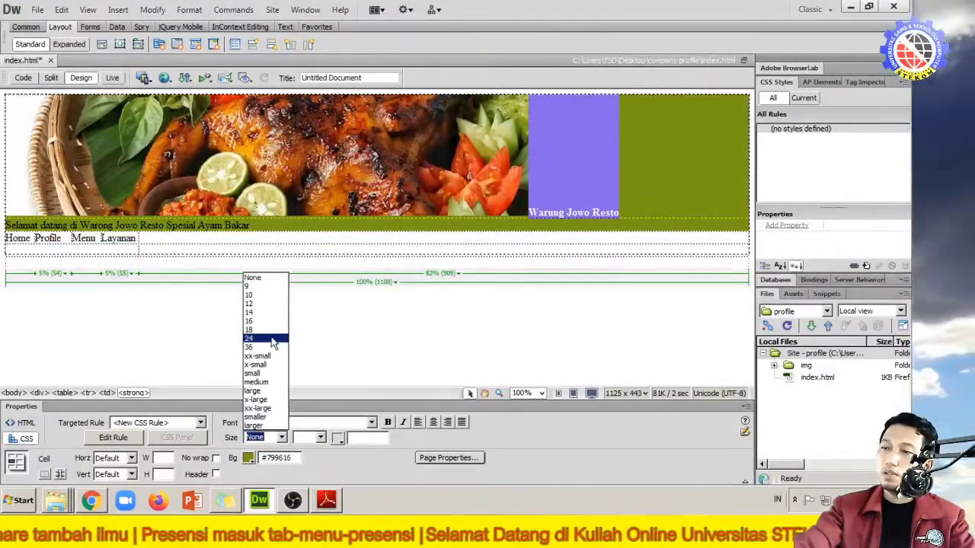
{"action": "left_click", "coordinate": [273, 341]}
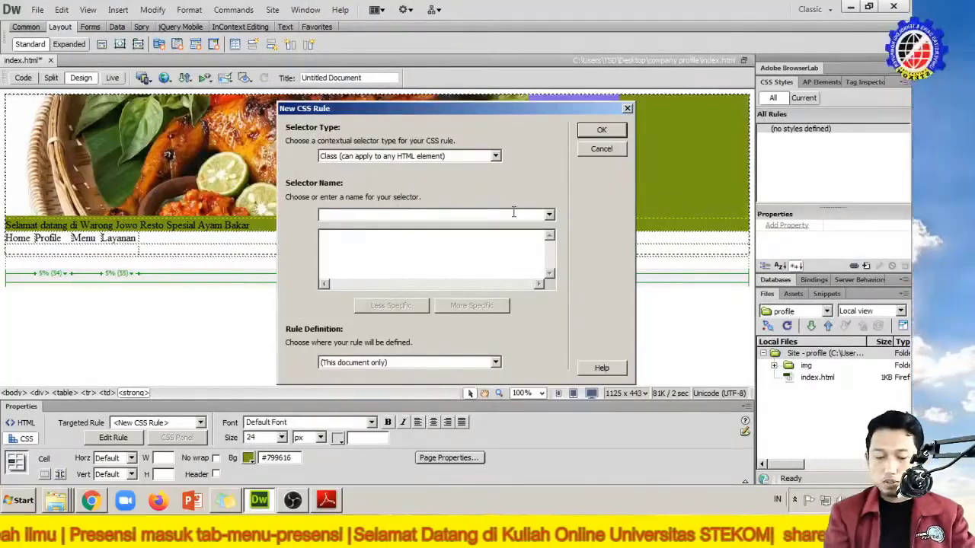
{"action": "type", "text": "font"}
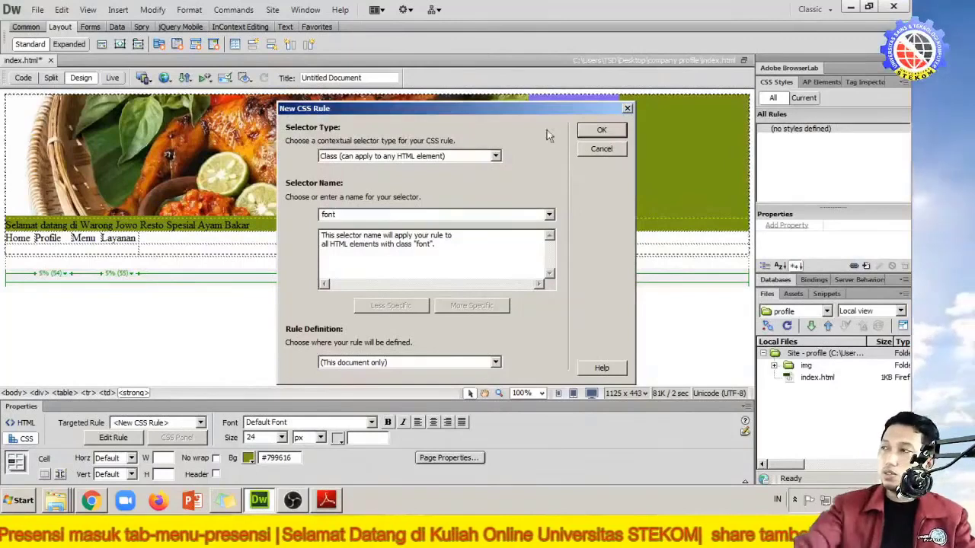
{"action": "left_click", "coordinate": [589, 135]}
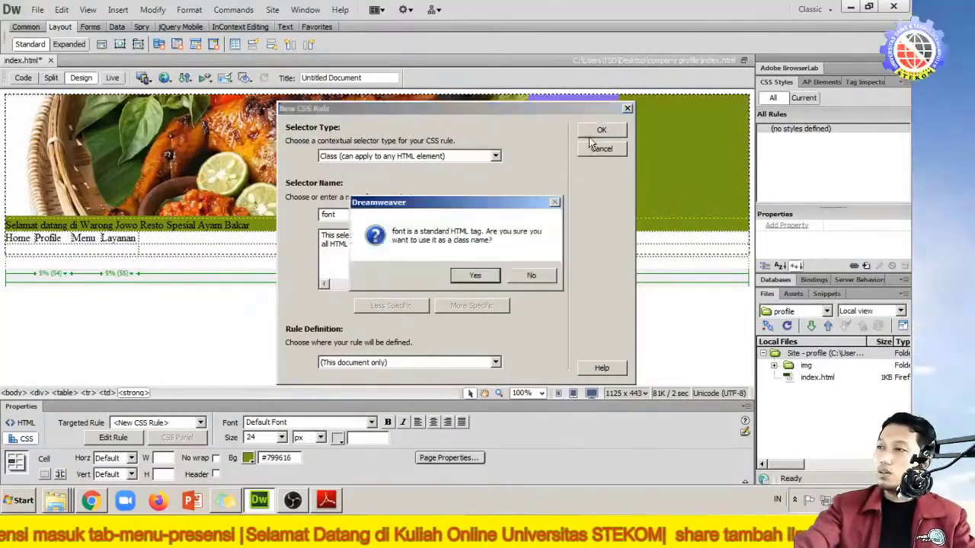
{"action": "left_click", "coordinate": [475, 276]}
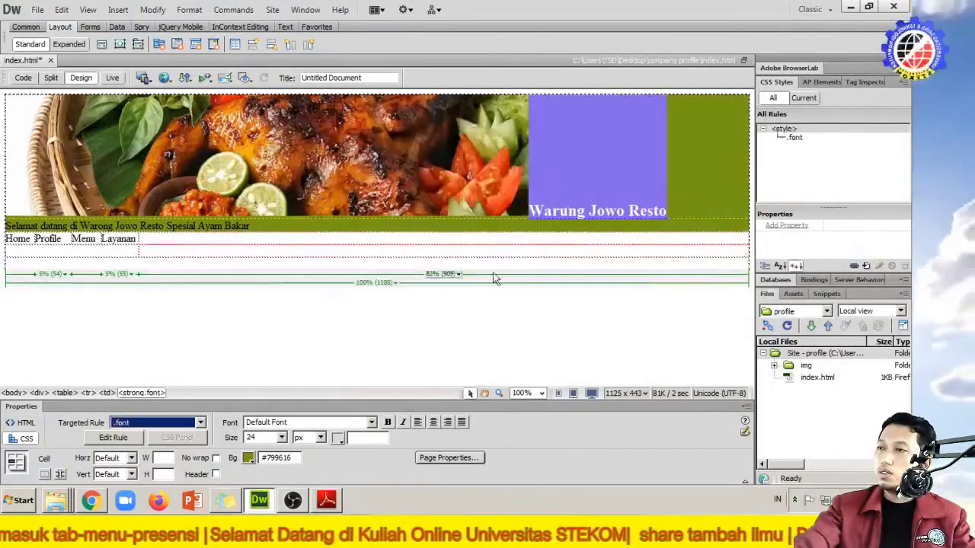
{"action": "left_click_drag", "start_coordinate": [668, 211], "coordinate": [524, 204]}
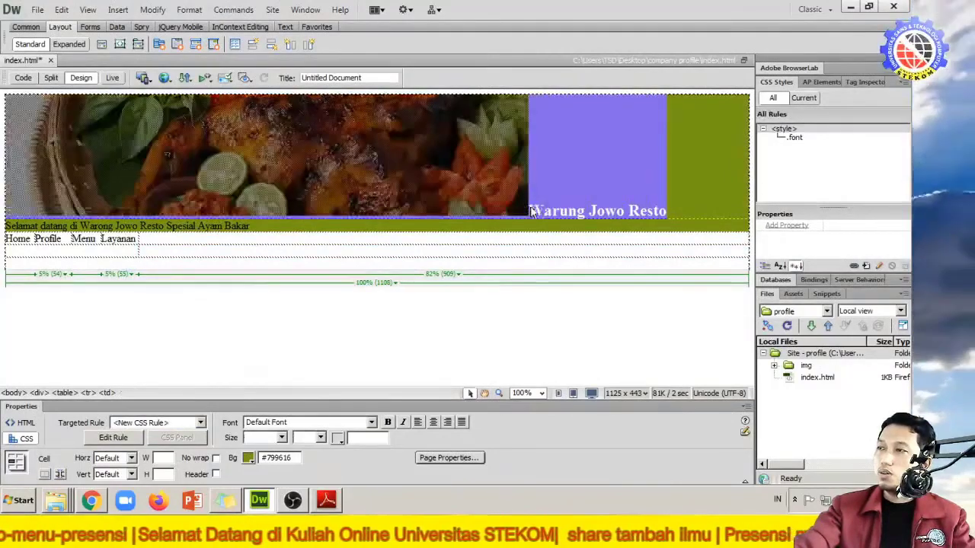
{"action": "left_click", "coordinate": [531, 212]}
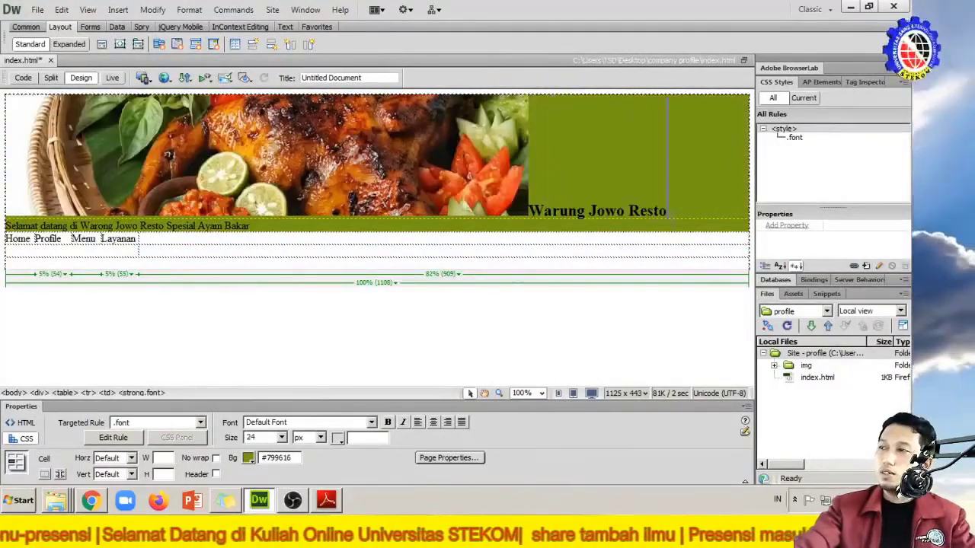
{"action": "left_click", "coordinate": [146, 247]}
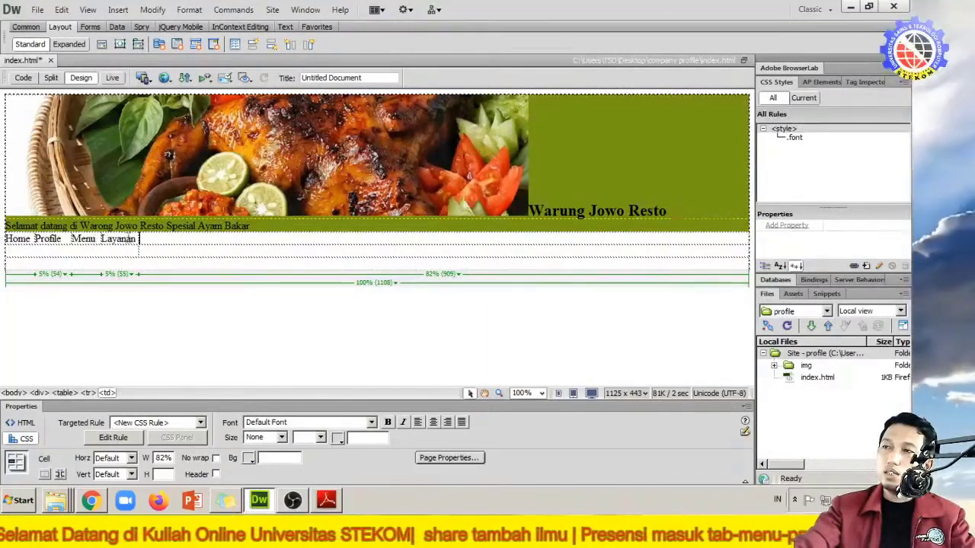
Step: Set the background of the Home, Profile, Menu and Layanan cells to tan #CC9966
{"action": "left_click", "coordinate": [29, 240]}
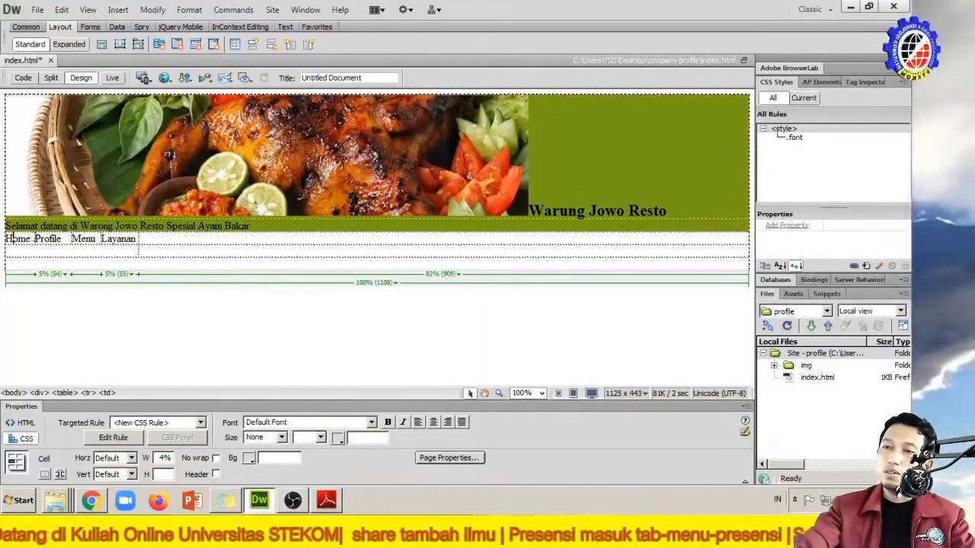
{"action": "left_click_drag", "start_coordinate": [23, 240], "coordinate": [131, 250]}
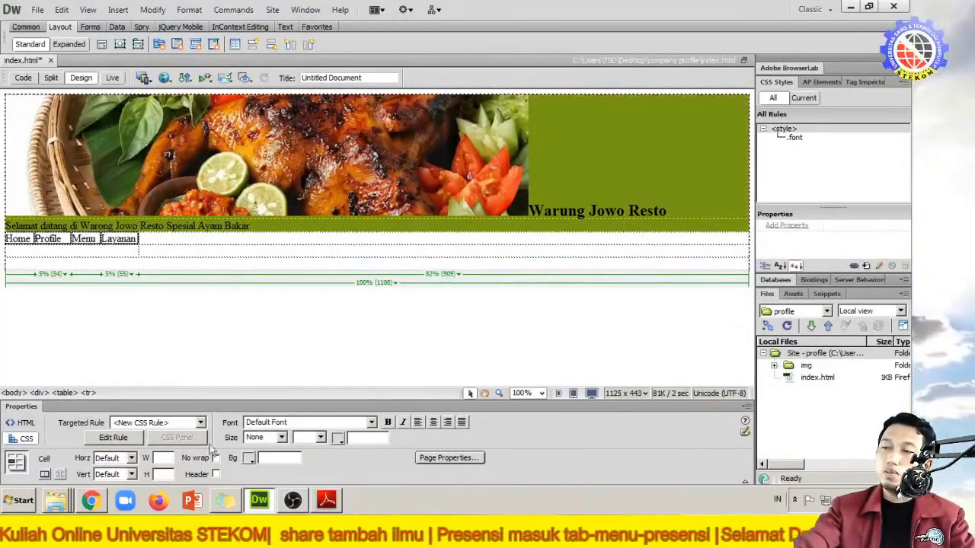
{"action": "left_click", "coordinate": [248, 458]}
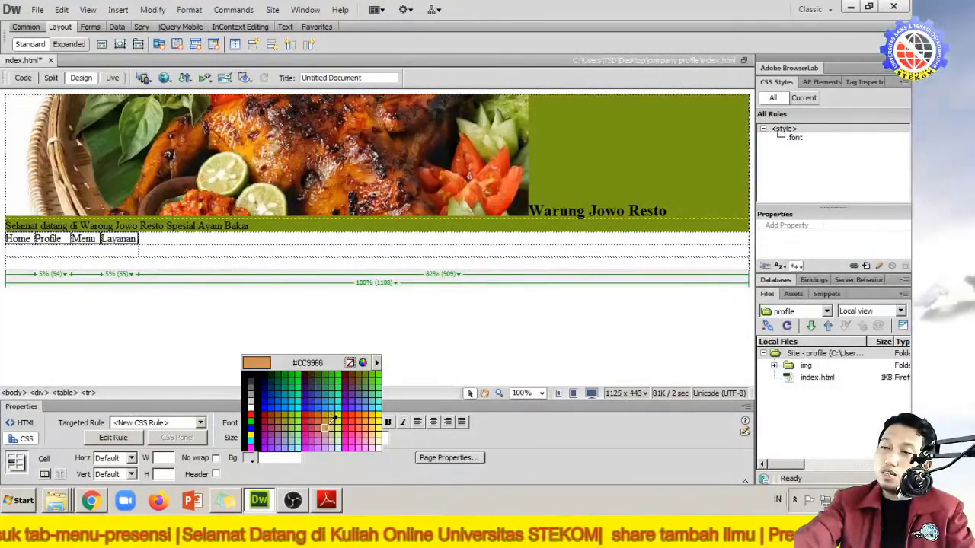
{"action": "left_click", "coordinate": [326, 426]}
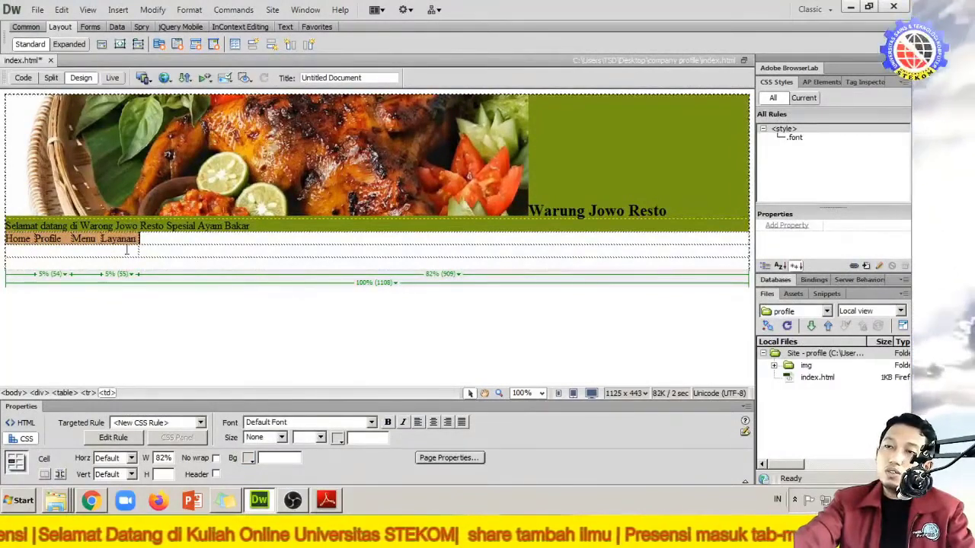
Step: Set the background of the table's bottom row cell to dark brown #663300
{"action": "left_click", "coordinate": [130, 262]}
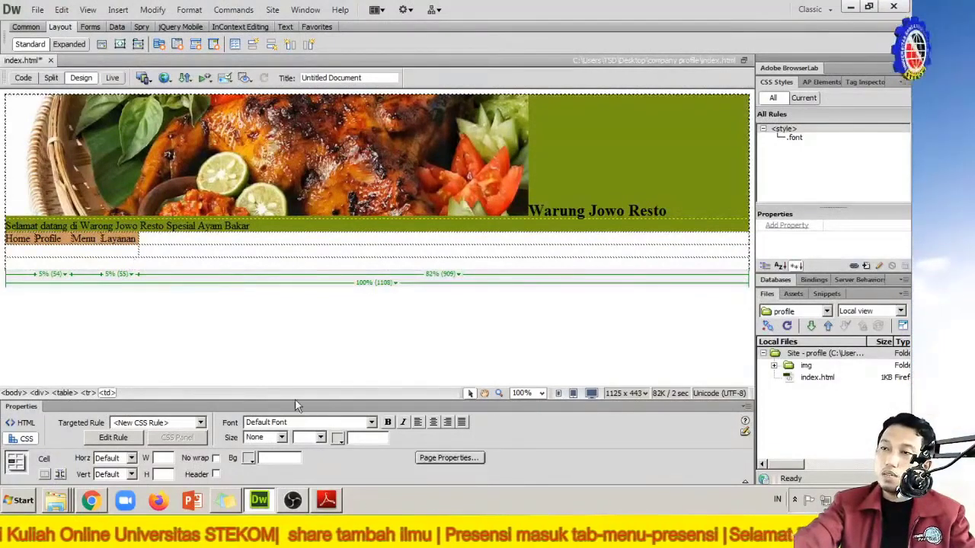
{"action": "left_click", "coordinate": [249, 458]}
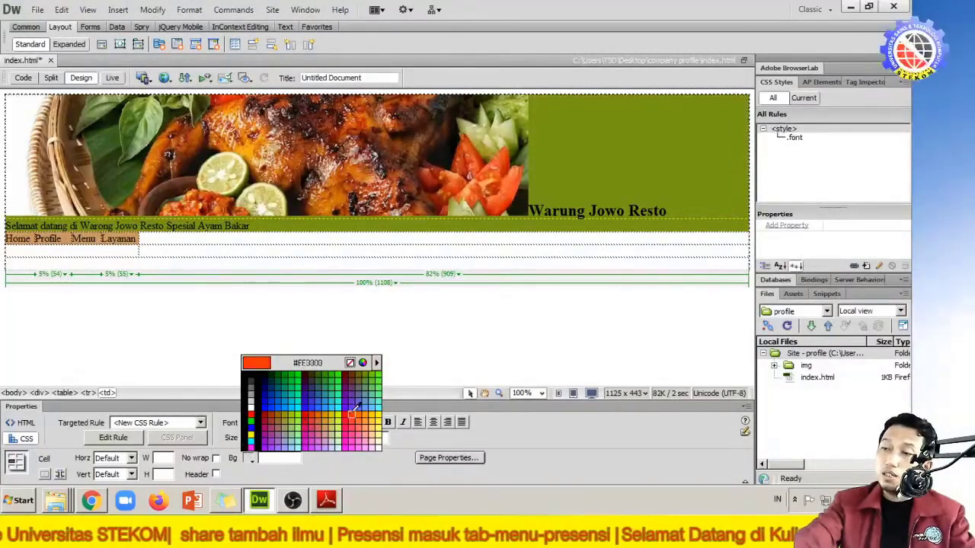
{"action": "left_click", "coordinate": [352, 374]}
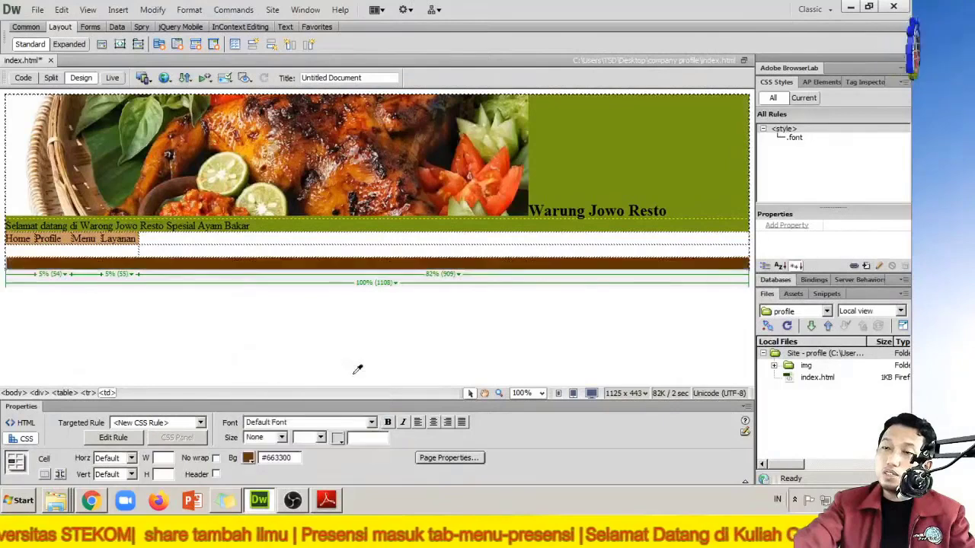
{"action": "left_click", "coordinate": [358, 359]}
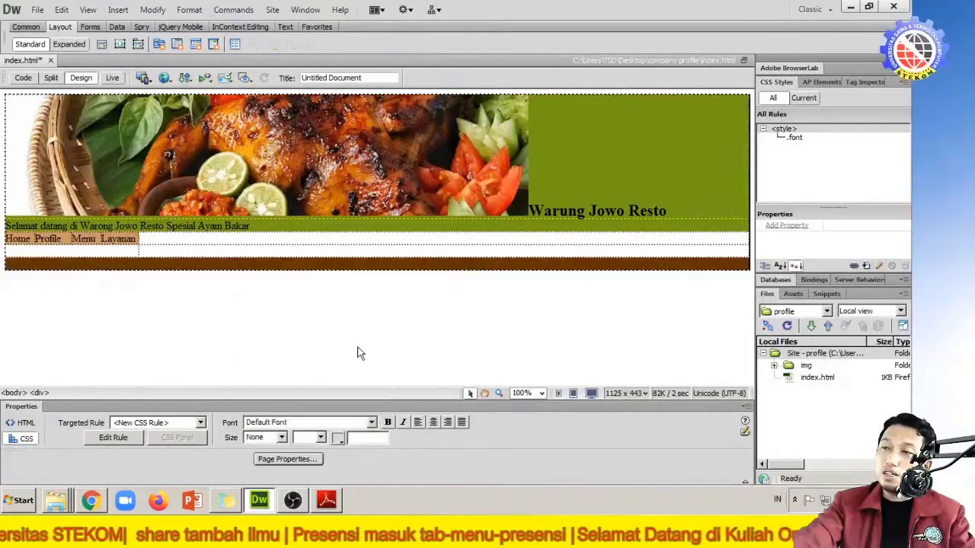
Step: Copy the bottom row's background color #663300 and apply it to the empty cell beside Layanan
{"action": "left_click", "coordinate": [318, 235]}
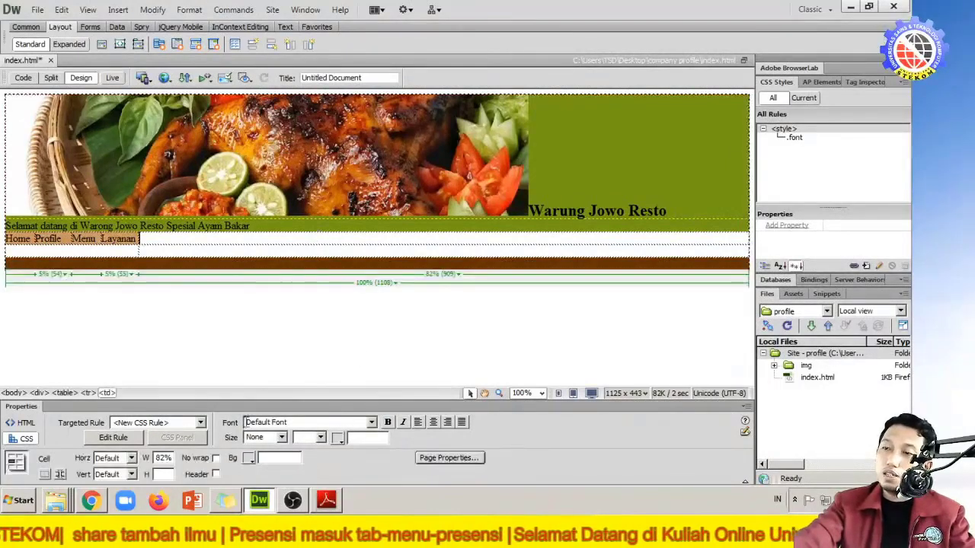
{"action": "left_click", "coordinate": [242, 264]}
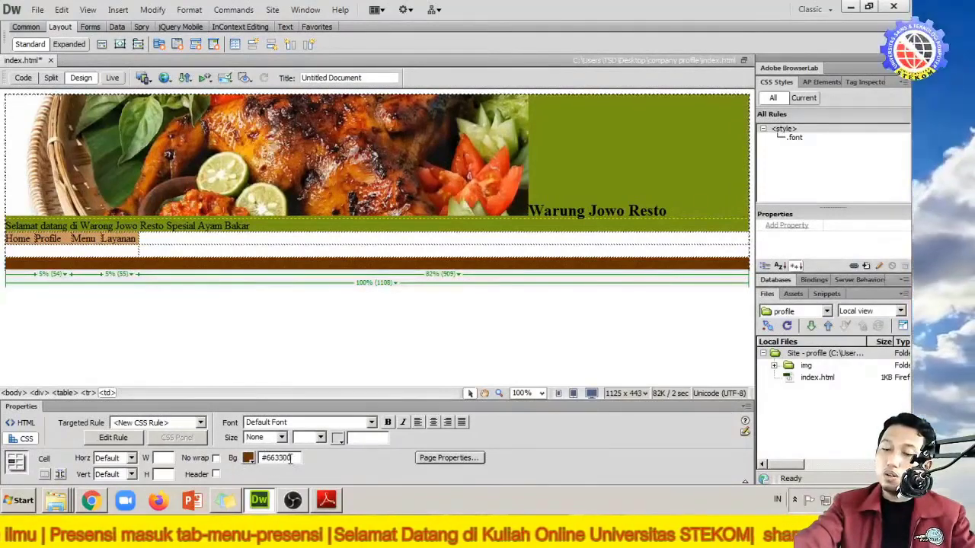
{"action": "left_click_drag", "start_coordinate": [290, 458], "coordinate": [257, 466]}
{"action": "key", "text": "ctrl+c"}
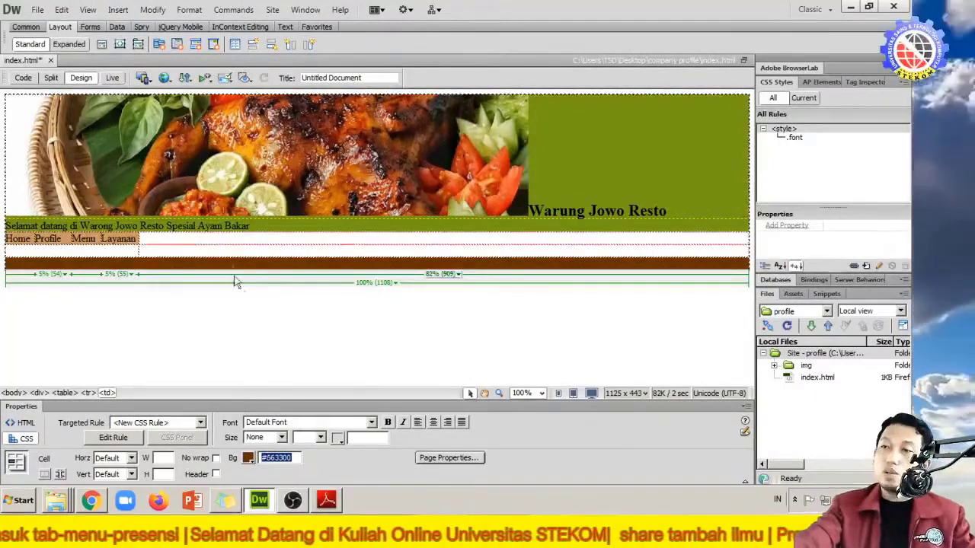
{"action": "left_click", "coordinate": [221, 234]}
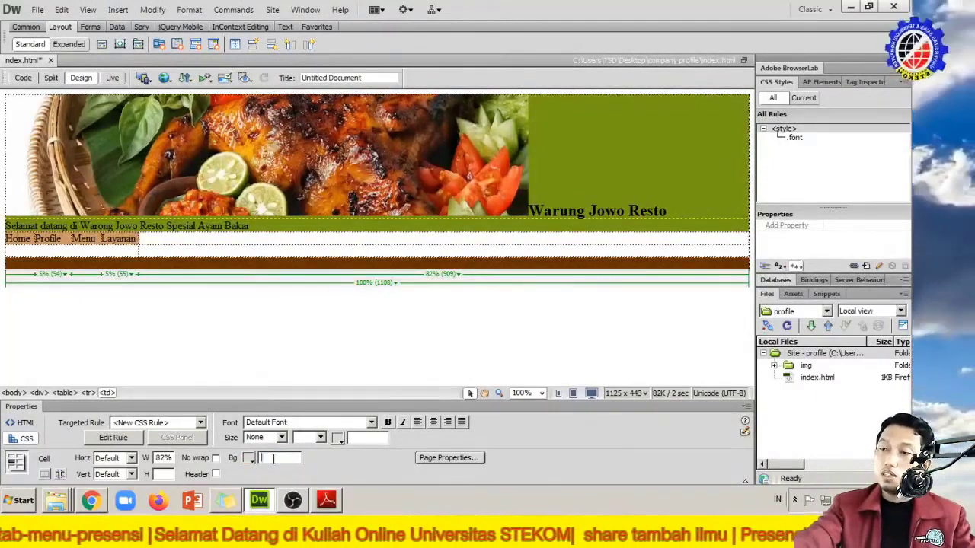
{"action": "key", "text": "ctrl+v"}
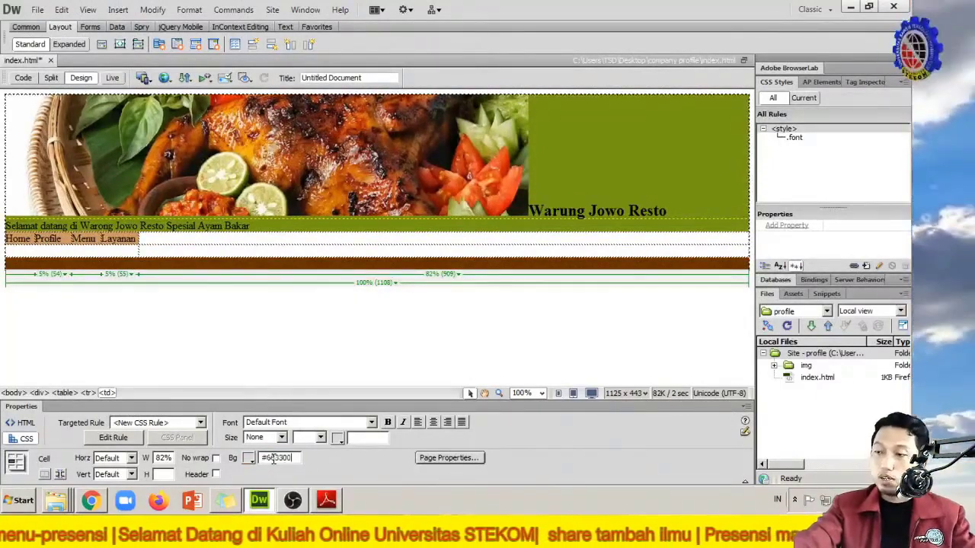
{"action": "key", "text": "Return"}
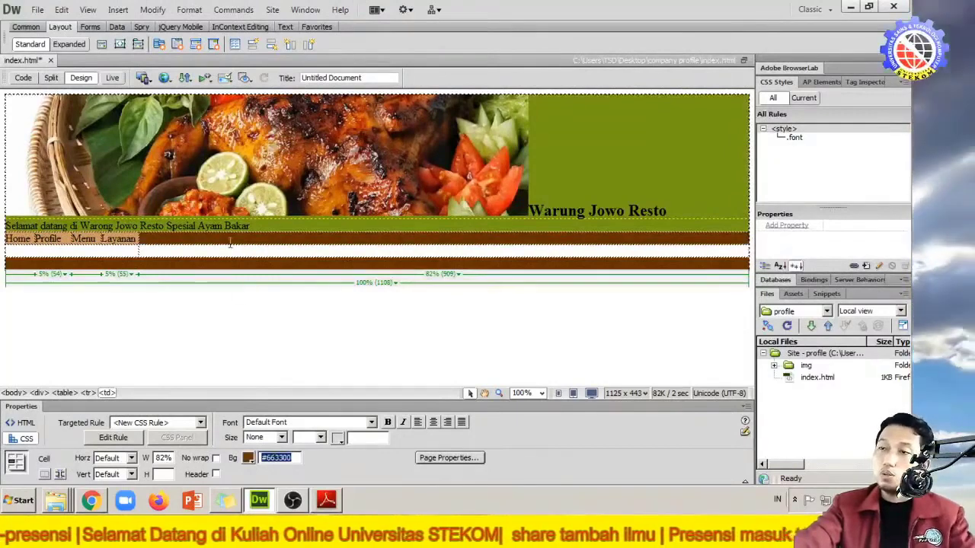
{"action": "left_click", "coordinate": [138, 253]}
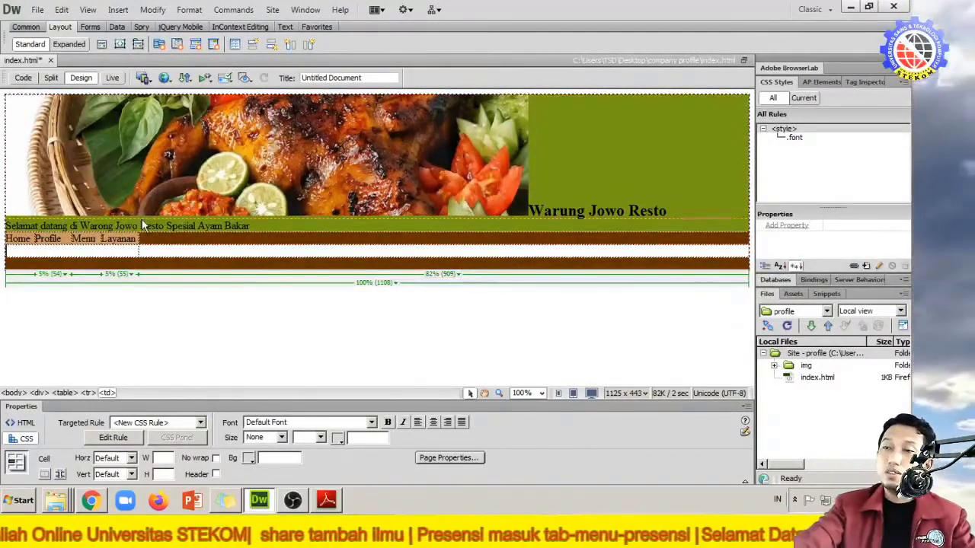
{"action": "left_click", "coordinate": [151, 262]}
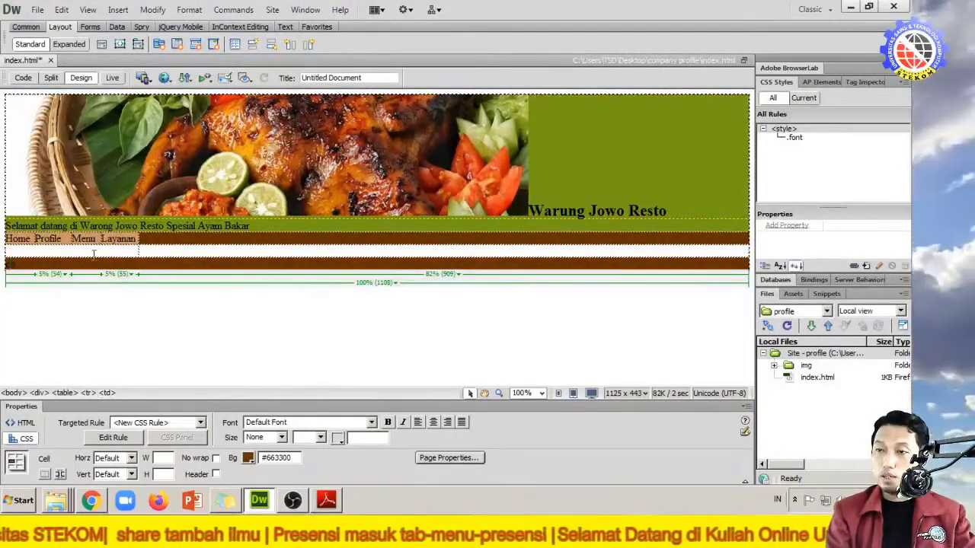
{"action": "type", "text": "amat"}
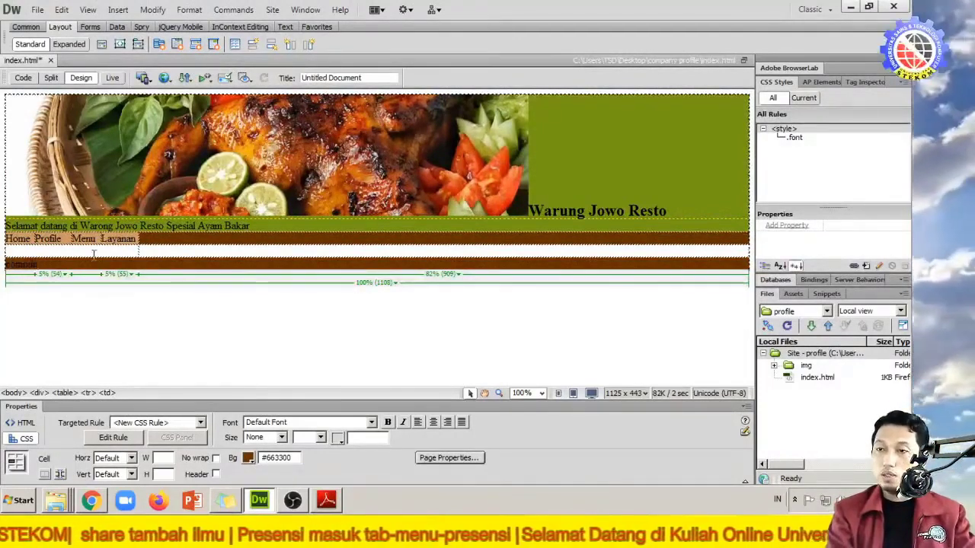
{"action": "type", "text": "h"}
{"action": "type", "text": " pr"}
{"action": "type", "text": "ofile"}
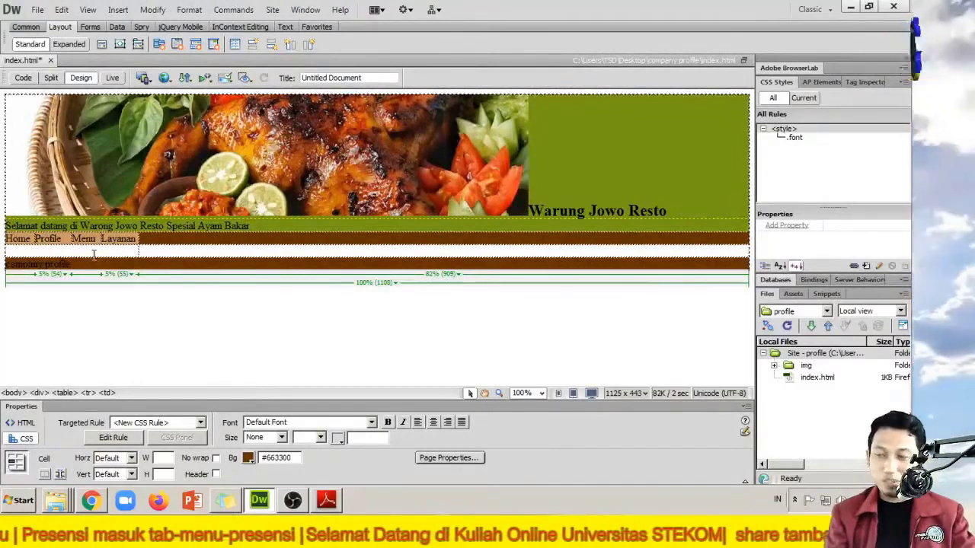
{"action": "type", "text": "w"}
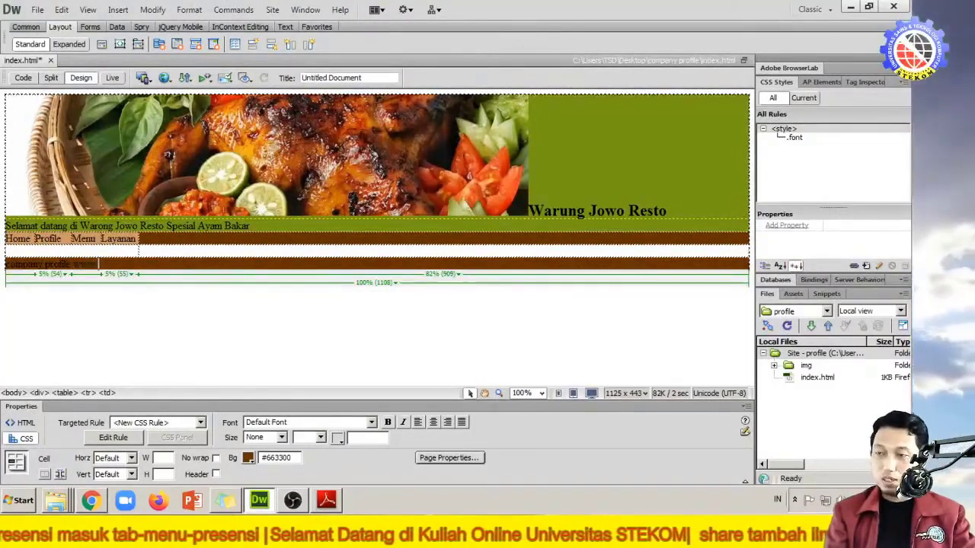
{"action": "type", "text": "w.st"}
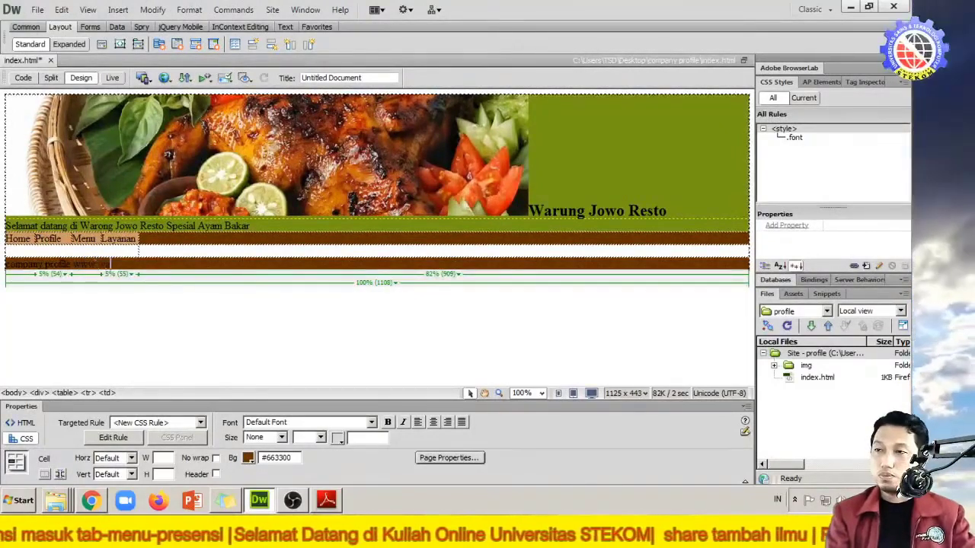
{"action": "type", "text": "ekom"}
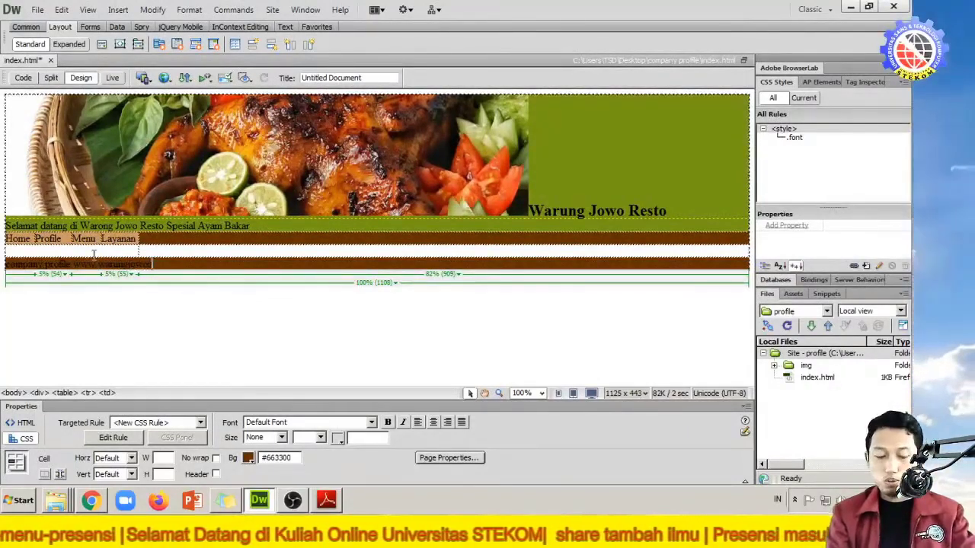
{"action": "type", "text": "o."}
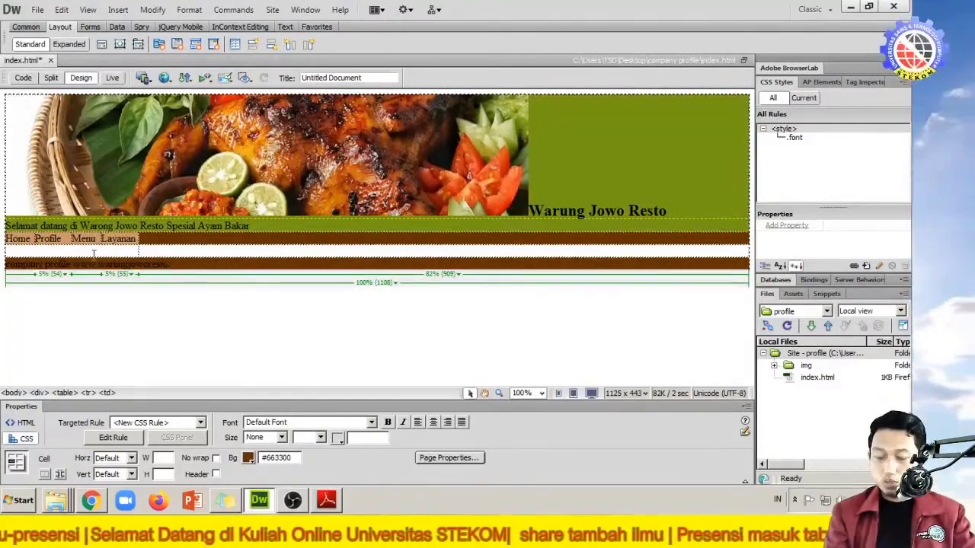
{"action": "type", "text": "com"}
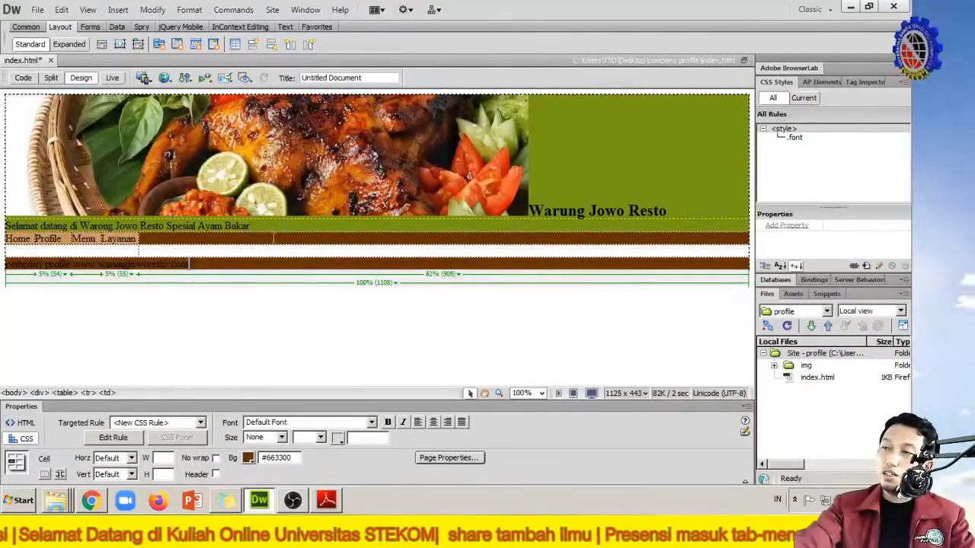
{"action": "left_click", "coordinate": [244, 248]}
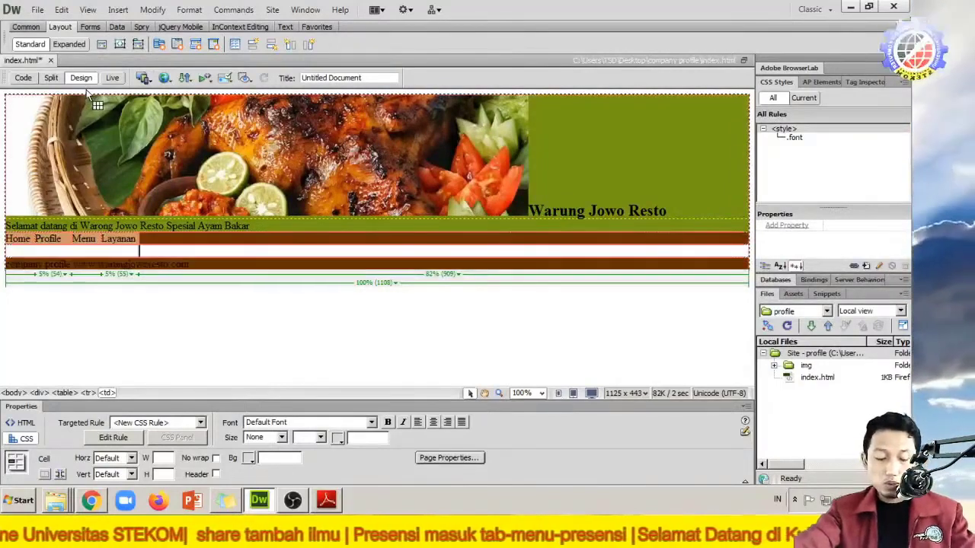
{"action": "key", "text": "ctrl+s"}
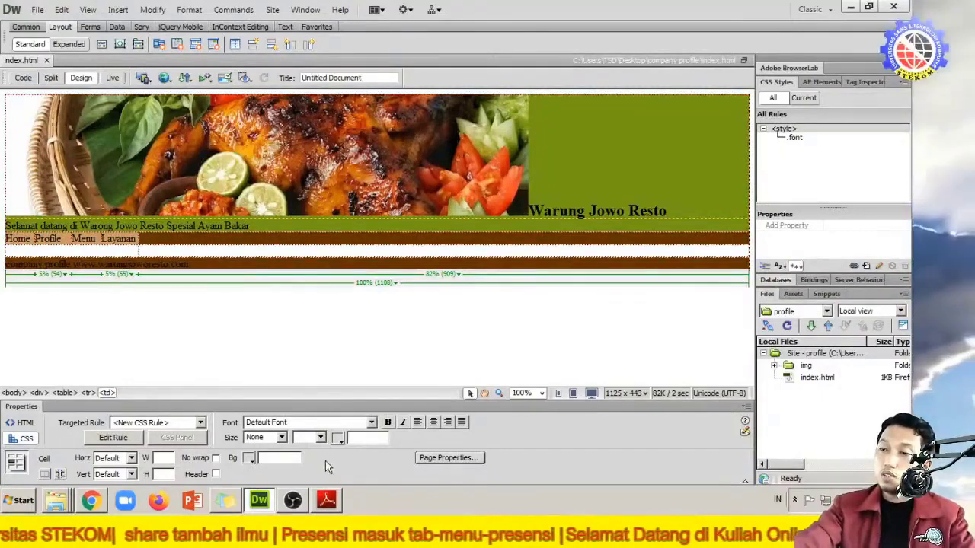
Step: Set the page font to Lucida Sans Unicode, Lucida Grande, sans-serif and the text color to white #FFF in the page properties
{"action": "left_click", "coordinate": [471, 467]}
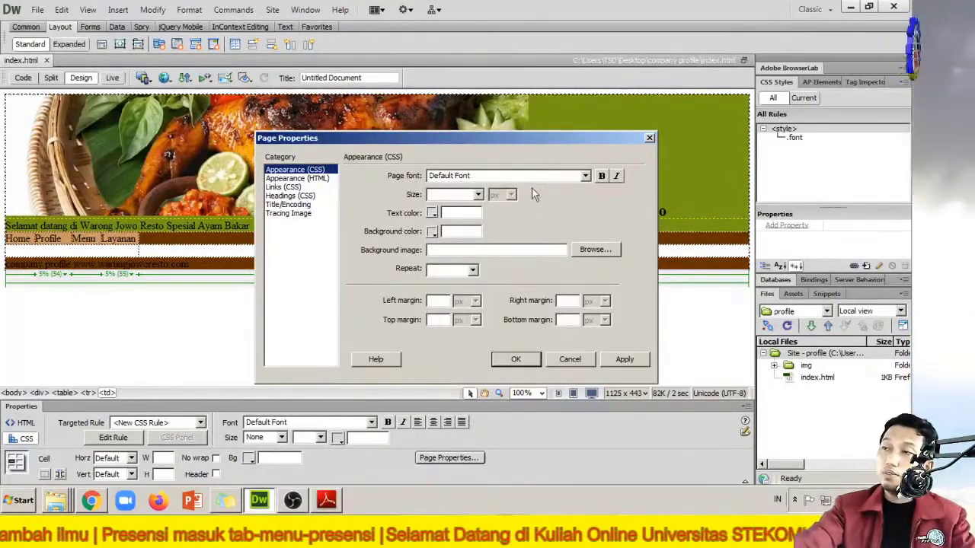
{"action": "left_click", "coordinate": [586, 176]}
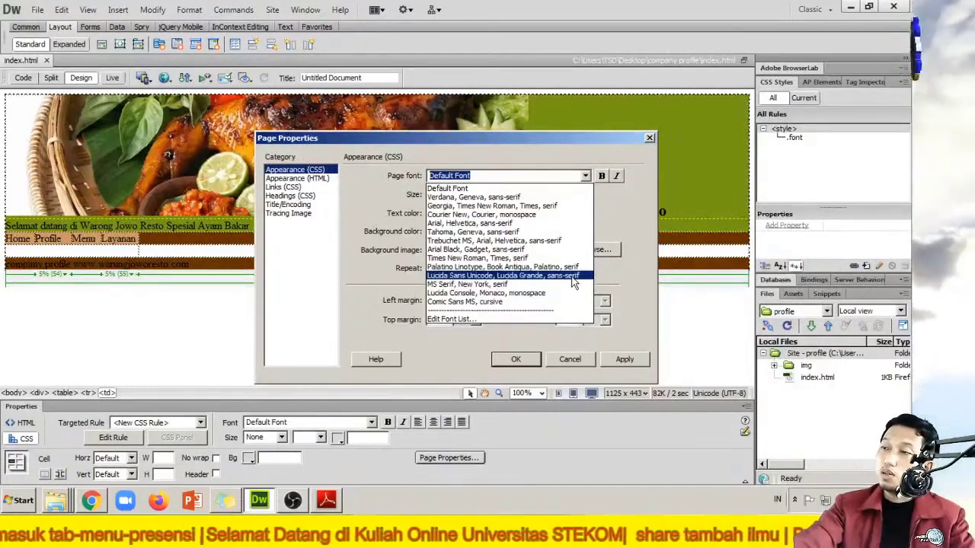
{"action": "left_click", "coordinate": [572, 276]}
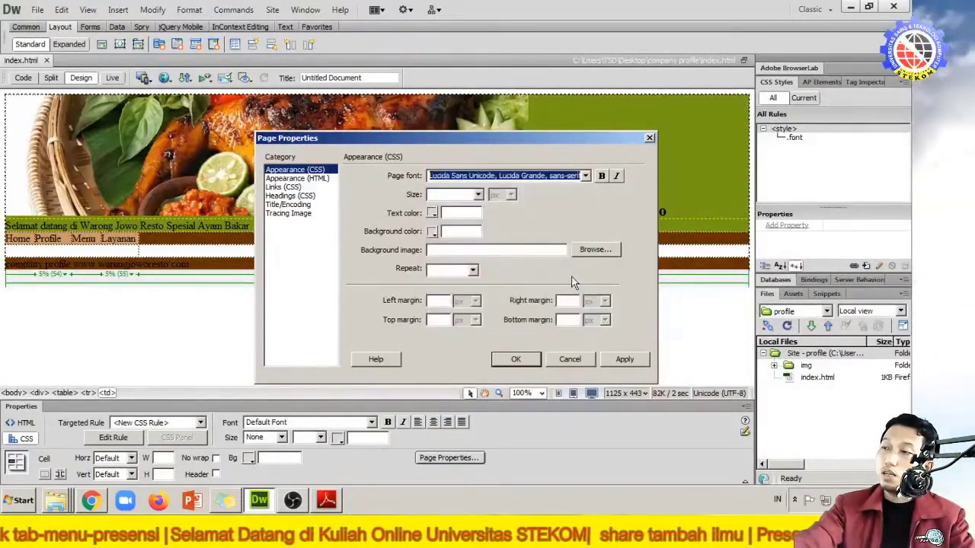
{"action": "left_click", "coordinate": [432, 214]}
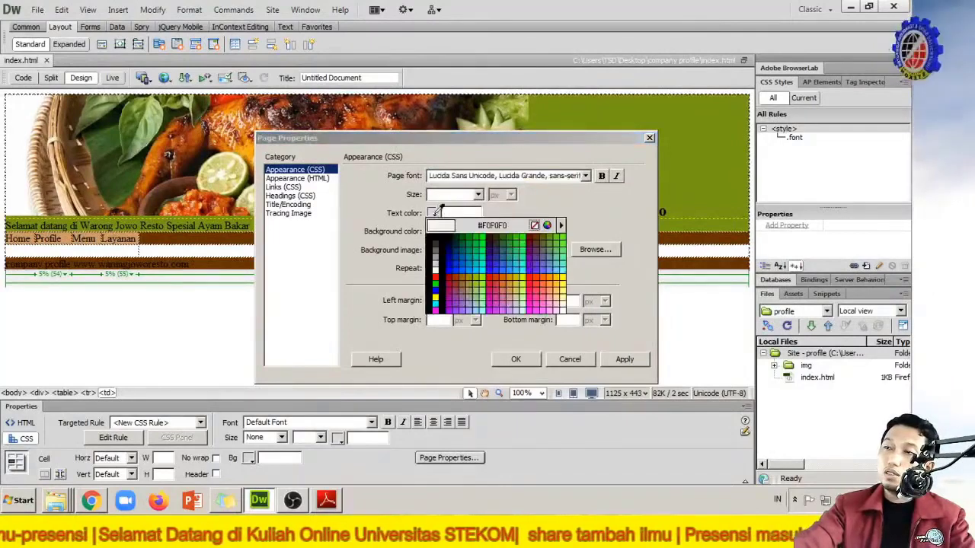
{"action": "left_click", "coordinate": [436, 267]}
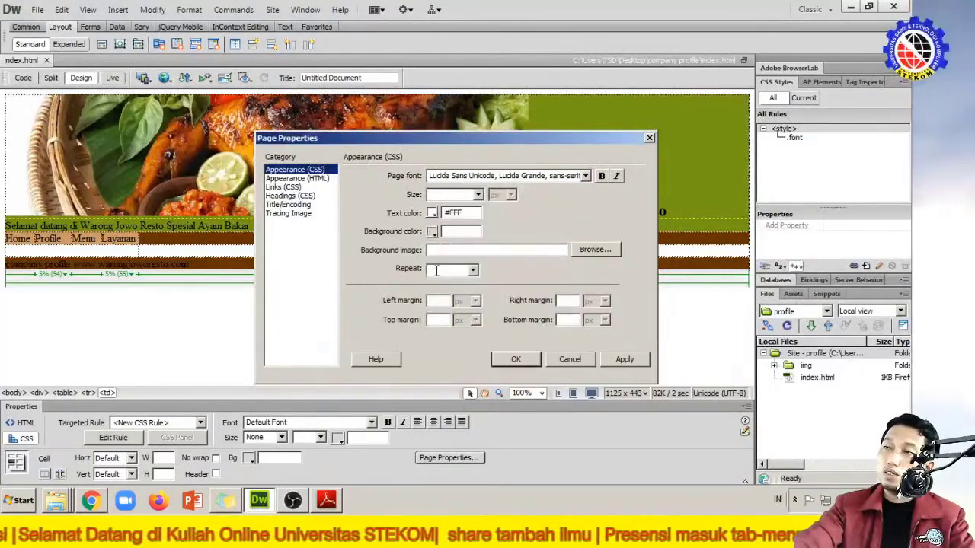
{"action": "left_click", "coordinate": [625, 361]}
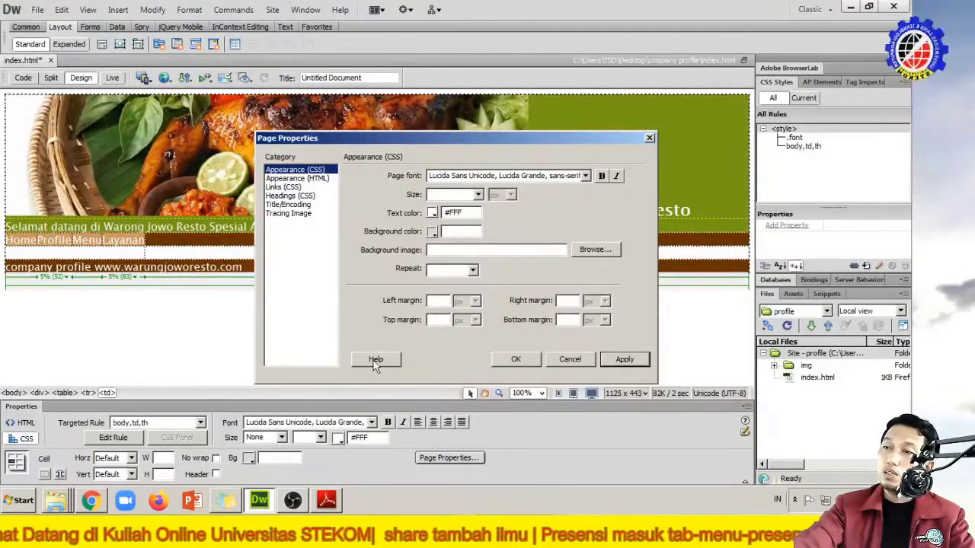
{"action": "left_click", "coordinate": [515, 360]}
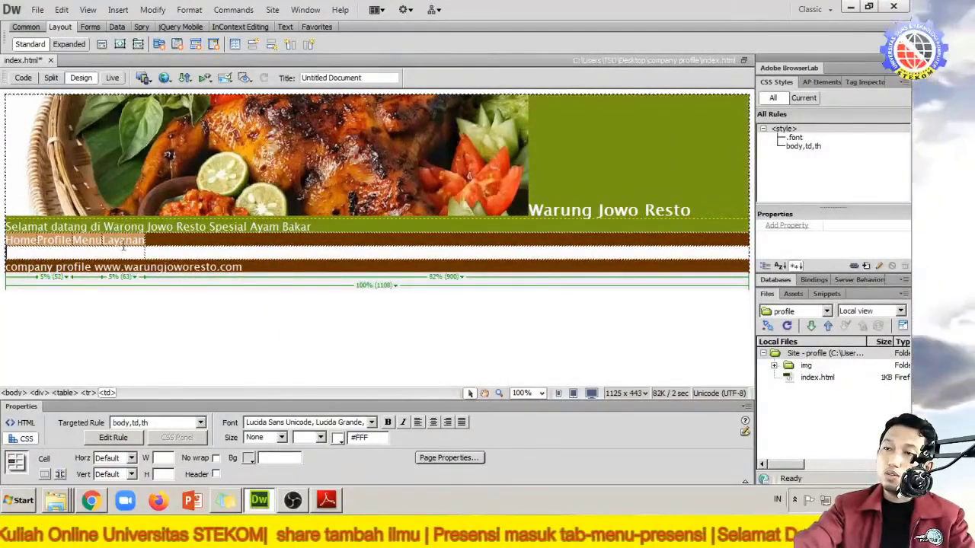
Step: Widen the menu columns to about 6% for Profile, 5% for Menu and 6% for Layanan so the labels are spaced apart
{"action": "left_click_drag", "start_coordinate": [38, 240], "coordinate": [53, 250]}
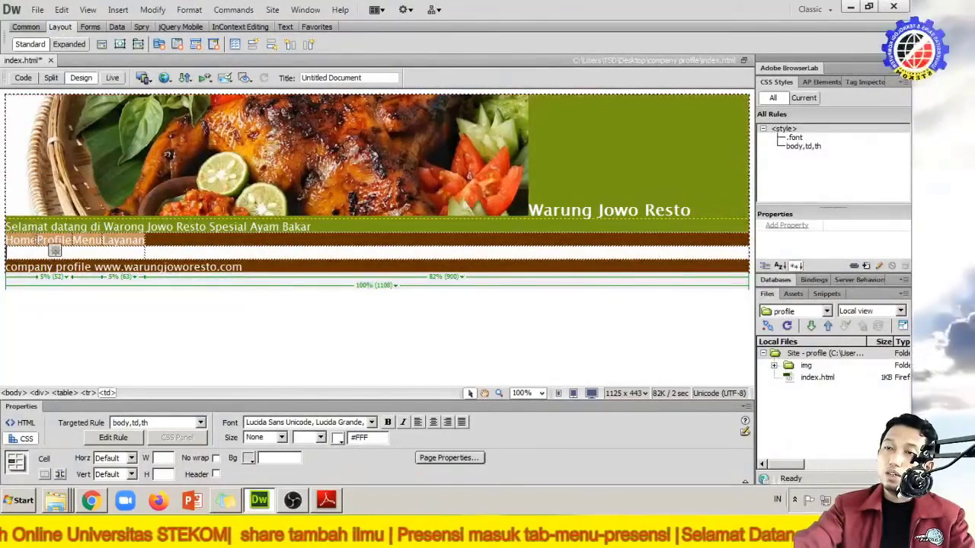
{"action": "left_click", "coordinate": [32, 240]}
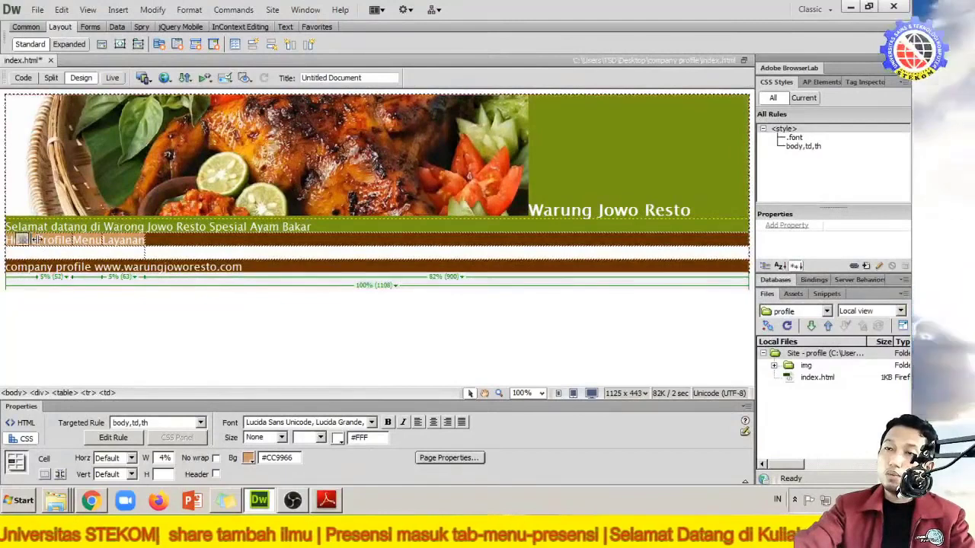
{"action": "left_click", "coordinate": [37, 240]}
{"action": "left_click_drag", "start_coordinate": [38, 240], "coordinate": [161, 239]}
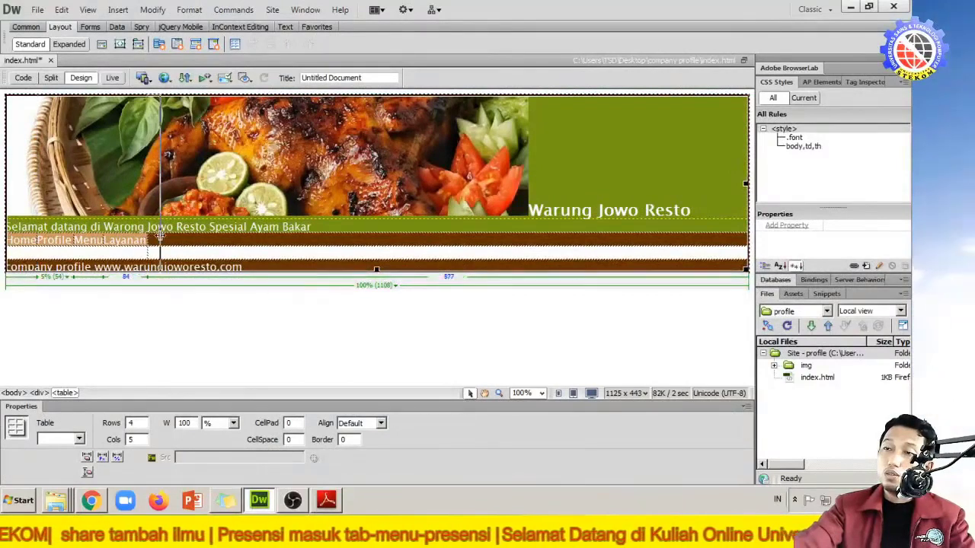
{"action": "left_click_drag", "start_coordinate": [102, 240], "coordinate": [116, 240]}
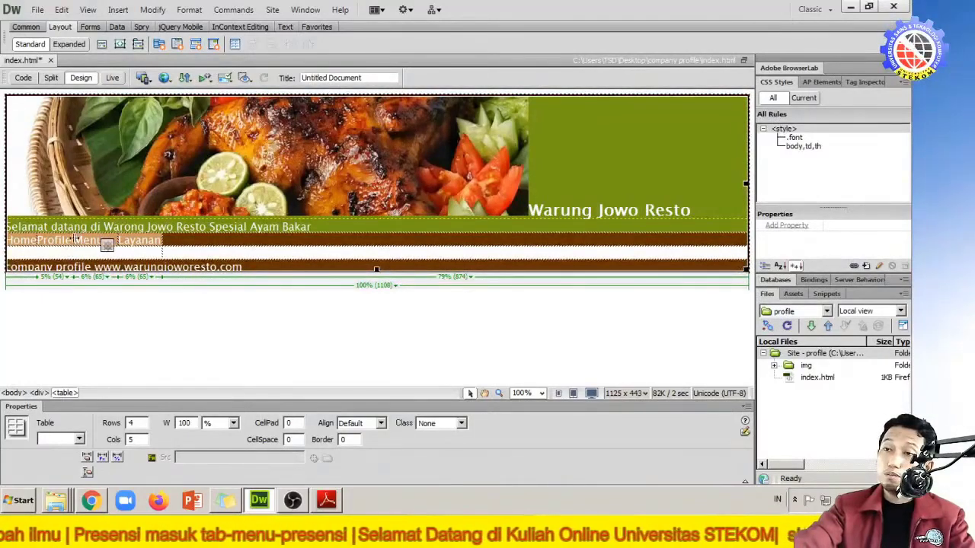
{"action": "left_click_drag", "start_coordinate": [73, 240], "coordinate": [84, 239]}
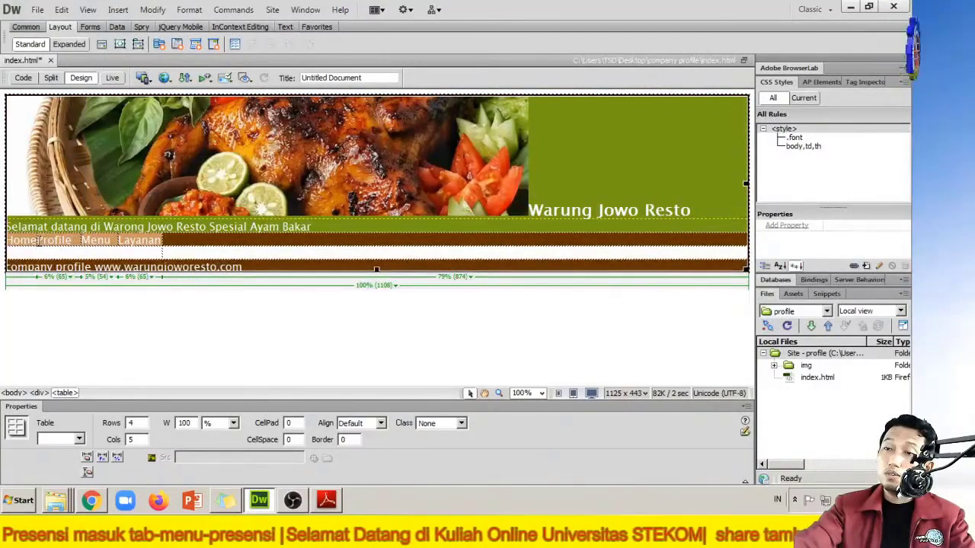
Step: Resize the menu row's columns to about 5% for Home, 6% for Profile, 5% for Menu and 7% for Layanan
{"action": "left_click", "coordinate": [38, 240]}
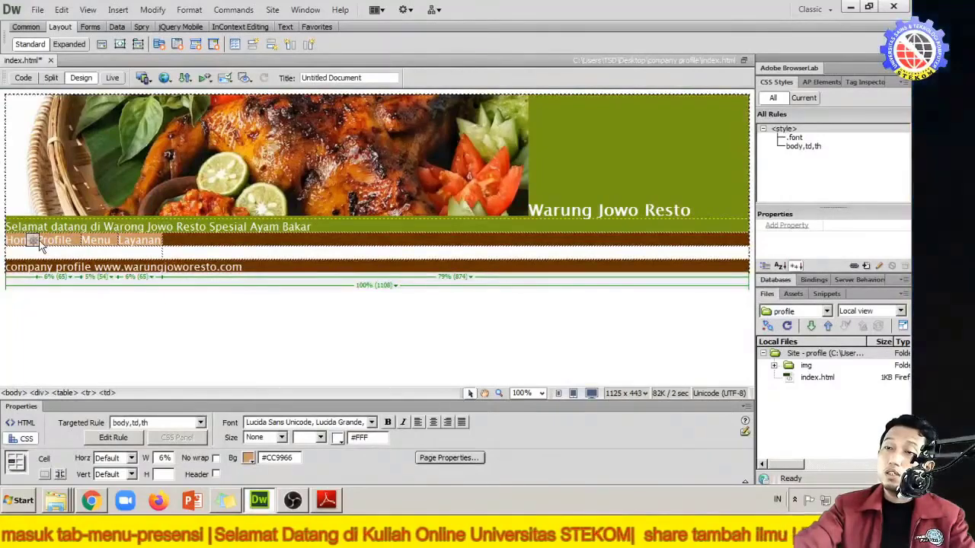
{"action": "left_click", "coordinate": [36, 240]}
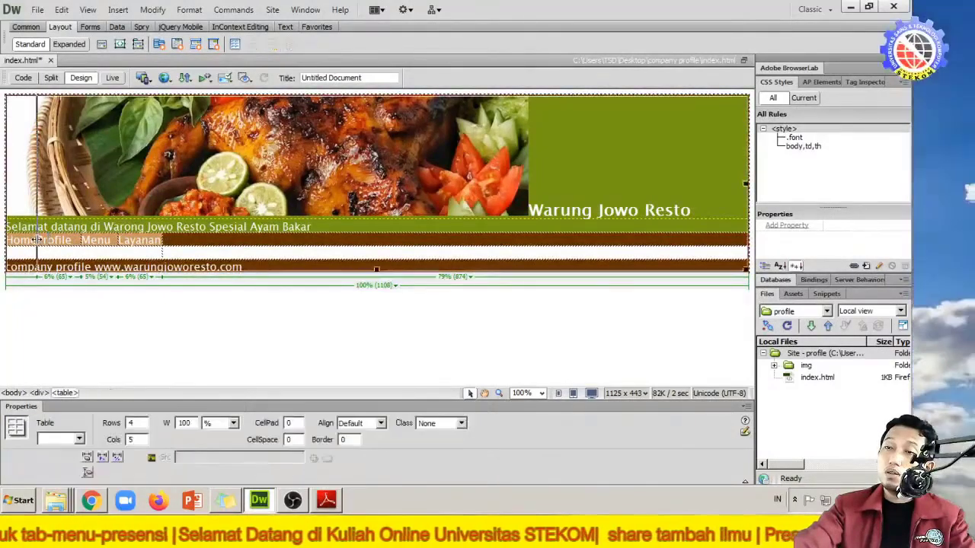
{"action": "left_click_drag", "start_coordinate": [36, 240], "coordinate": [45, 242]}
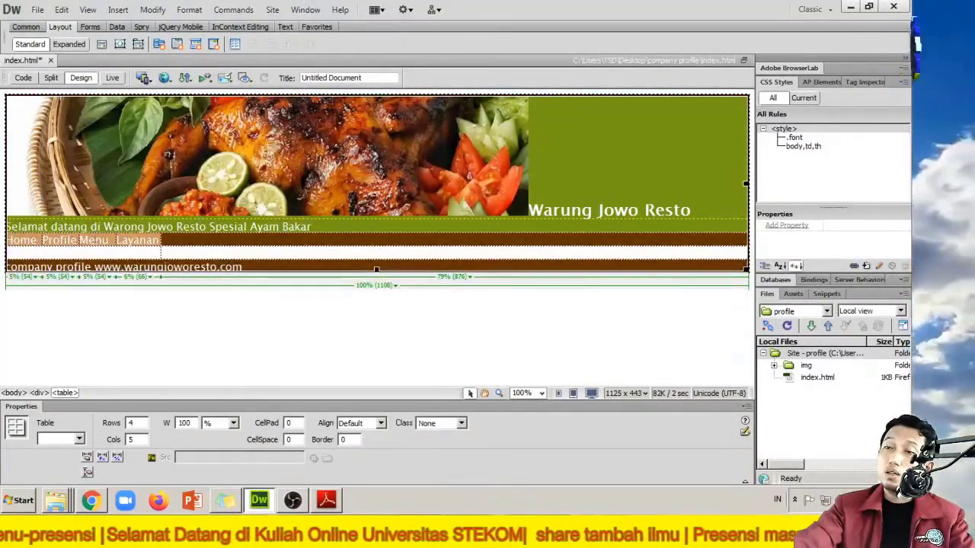
{"action": "left_click_drag", "start_coordinate": [80, 238], "coordinate": [122, 240]}
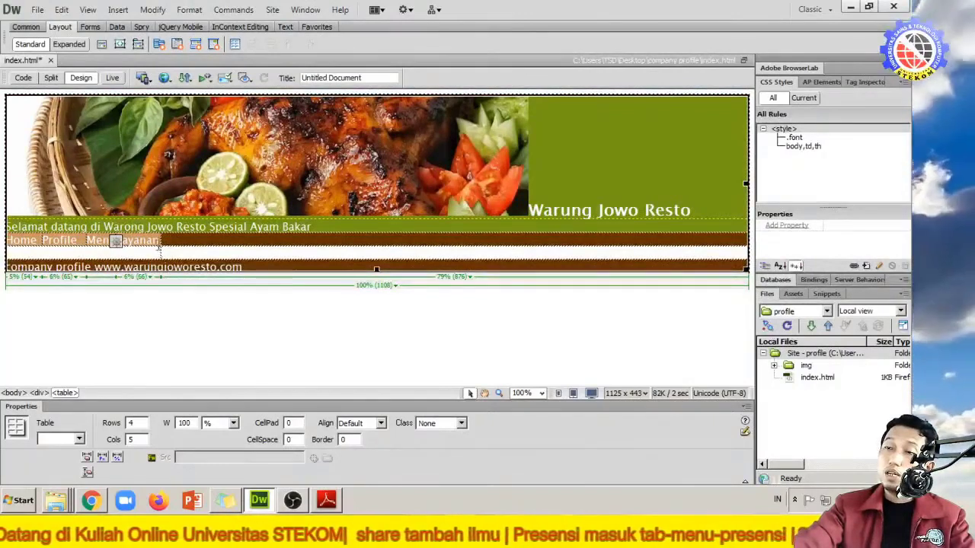
{"action": "left_click_drag", "start_coordinate": [160, 246], "coordinate": [176, 255]}
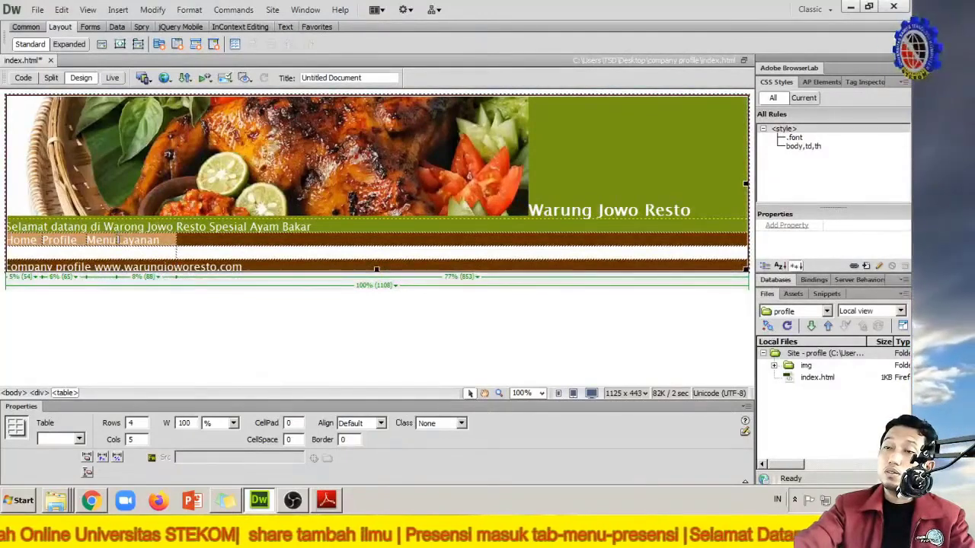
{"action": "left_click_drag", "start_coordinate": [117, 240], "coordinate": [169, 279]}
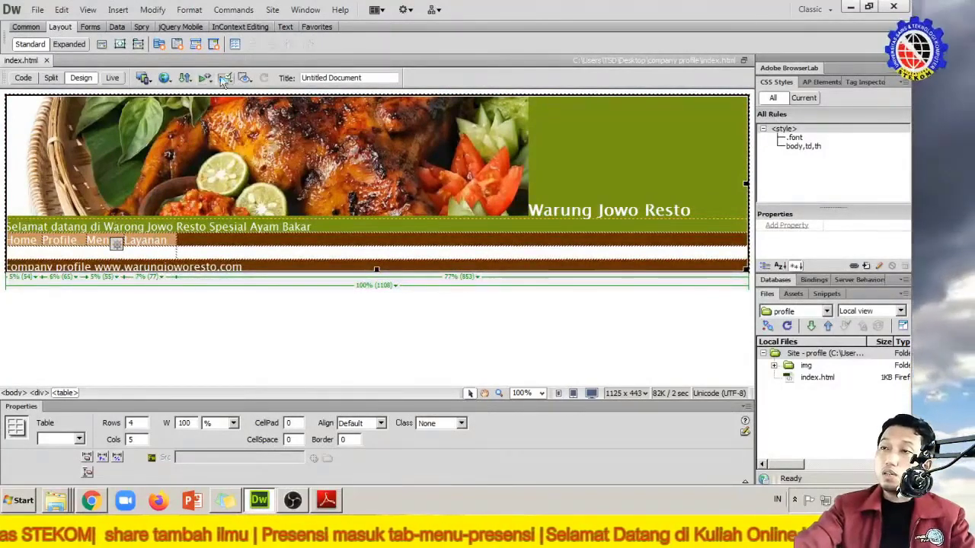
Step: Preview index.html in Chrome to check the menu and footer layout, and return to Dreamweaver
{"action": "left_click", "coordinate": [164, 81]}
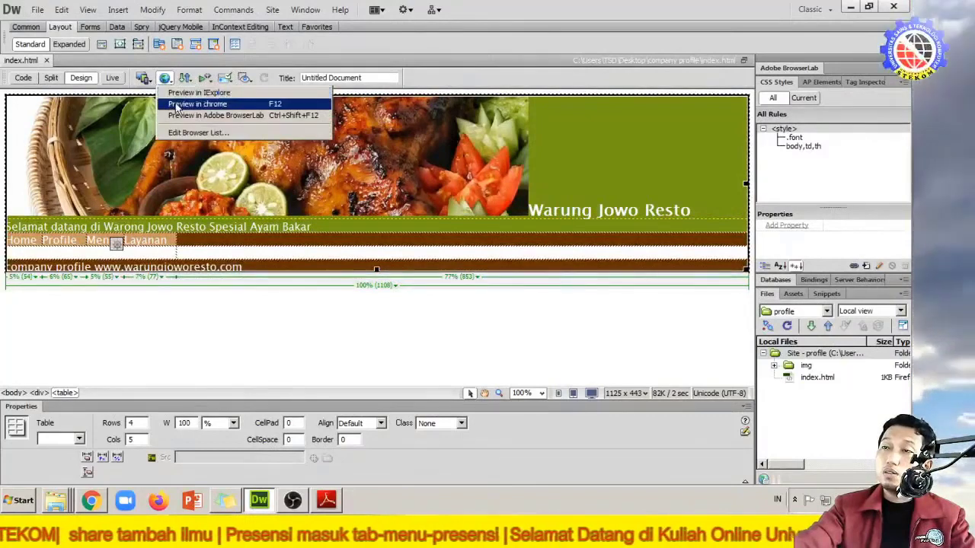
{"action": "left_click", "coordinate": [177, 105]}
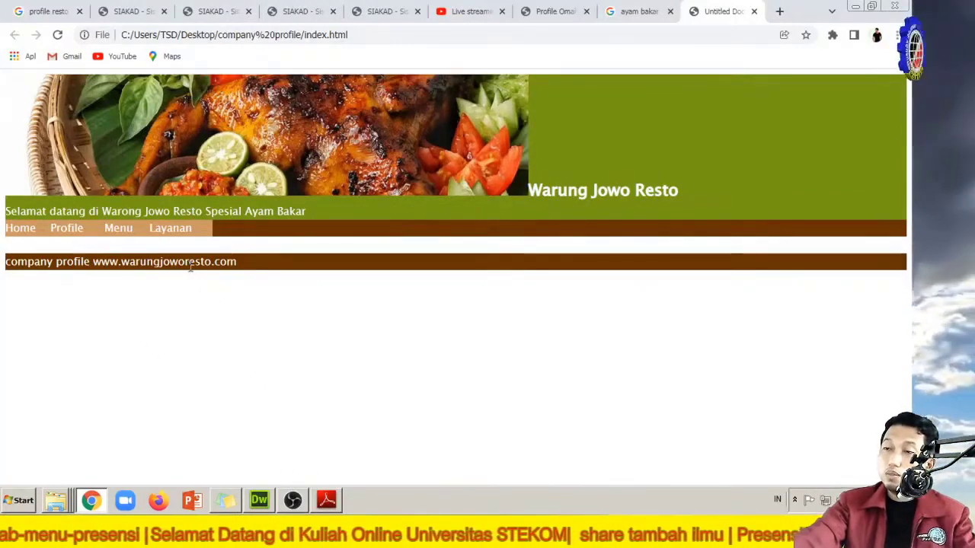
{"action": "left_click", "coordinate": [258, 502]}
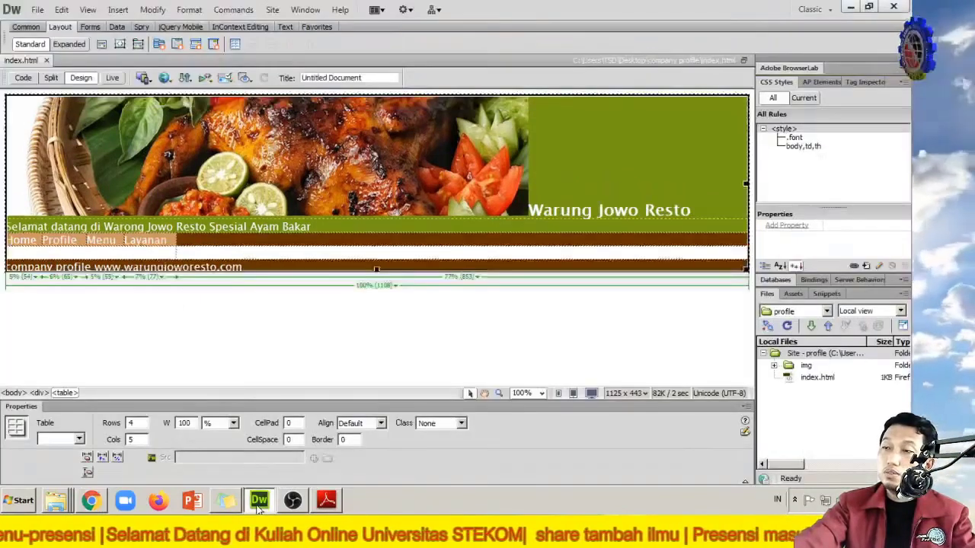
{"action": "left_click", "coordinate": [245, 266]}
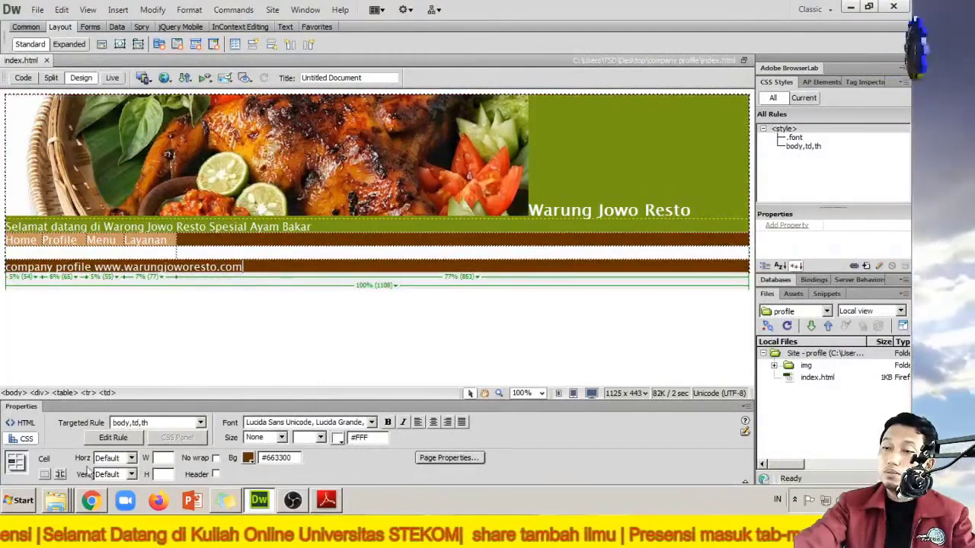
{"action": "key", "text": "shift+Left"}
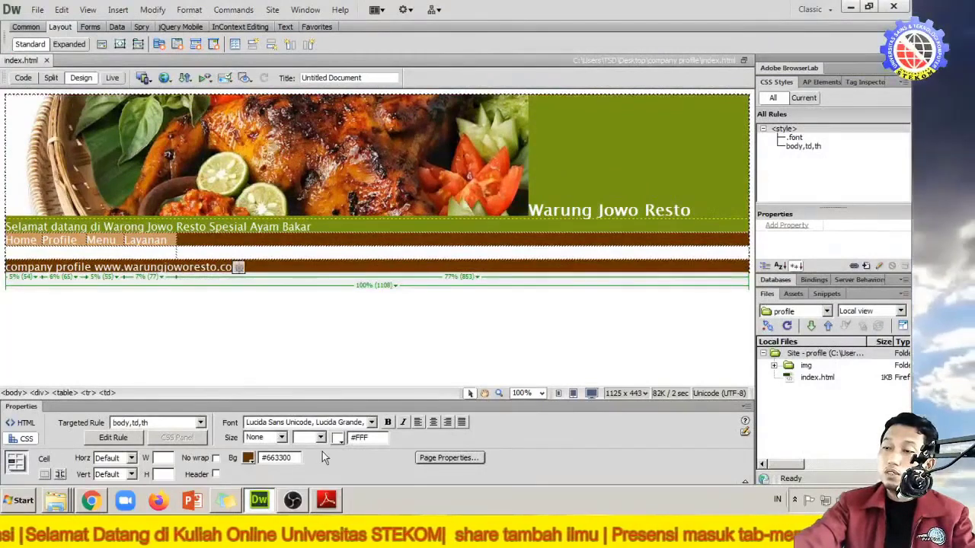
{"action": "left_click", "coordinate": [154, 422]}
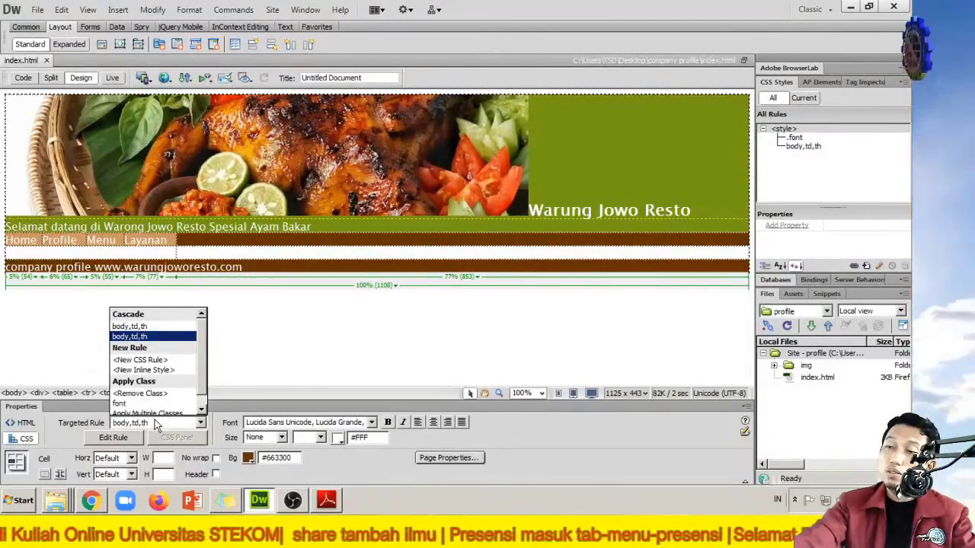
{"action": "left_click", "coordinate": [155, 422]}
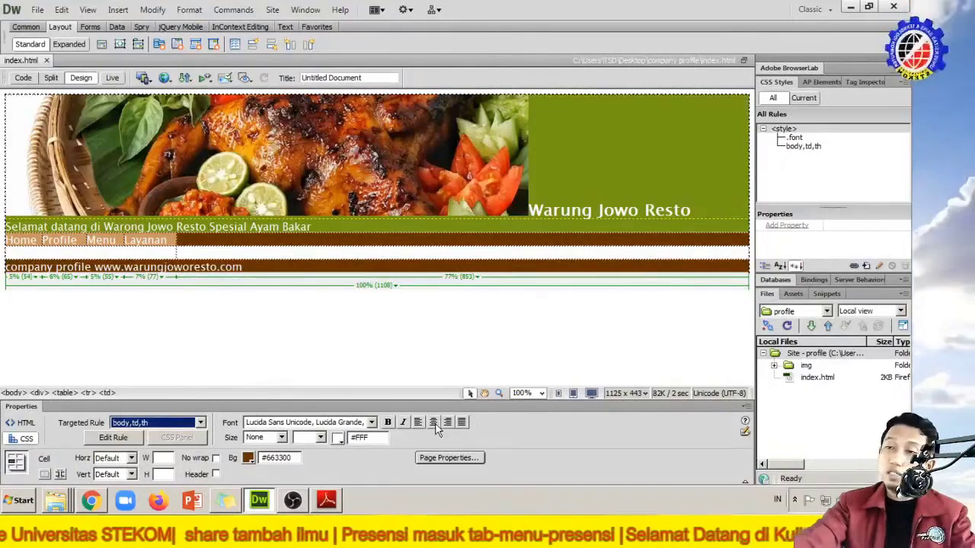
{"action": "left_click", "coordinate": [245, 266]}
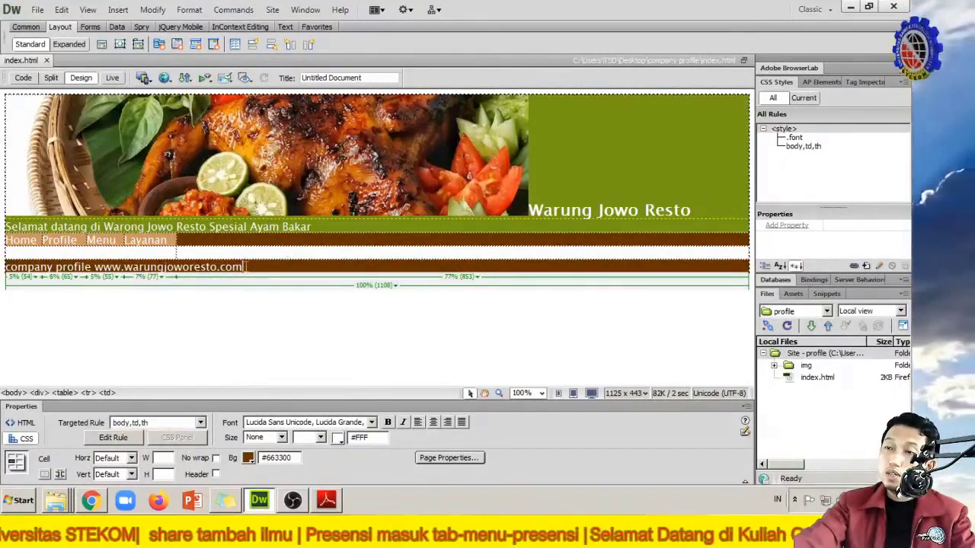
{"action": "left_click", "coordinate": [438, 424]}
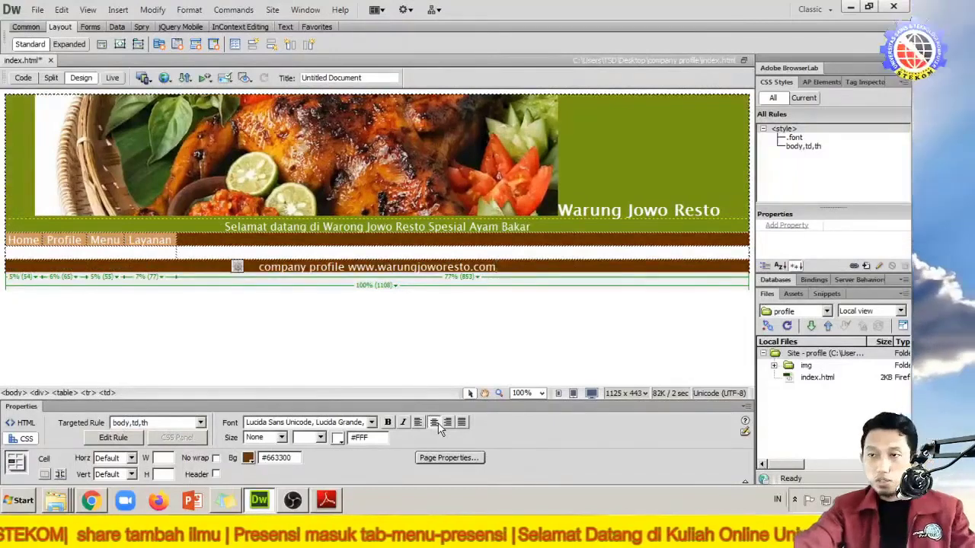
{"action": "left_click", "coordinate": [438, 423]}
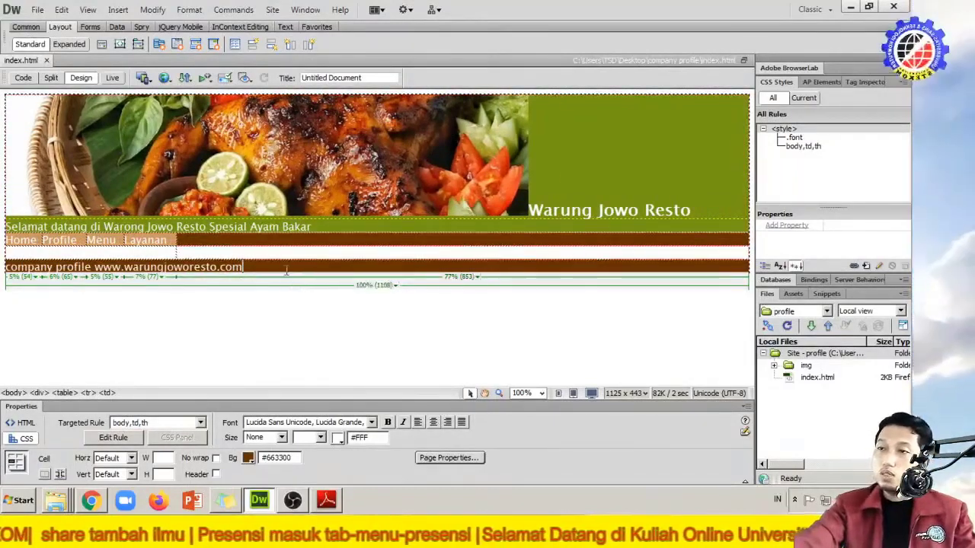
{"action": "left_click_drag", "start_coordinate": [253, 268], "coordinate": [5, 267]}
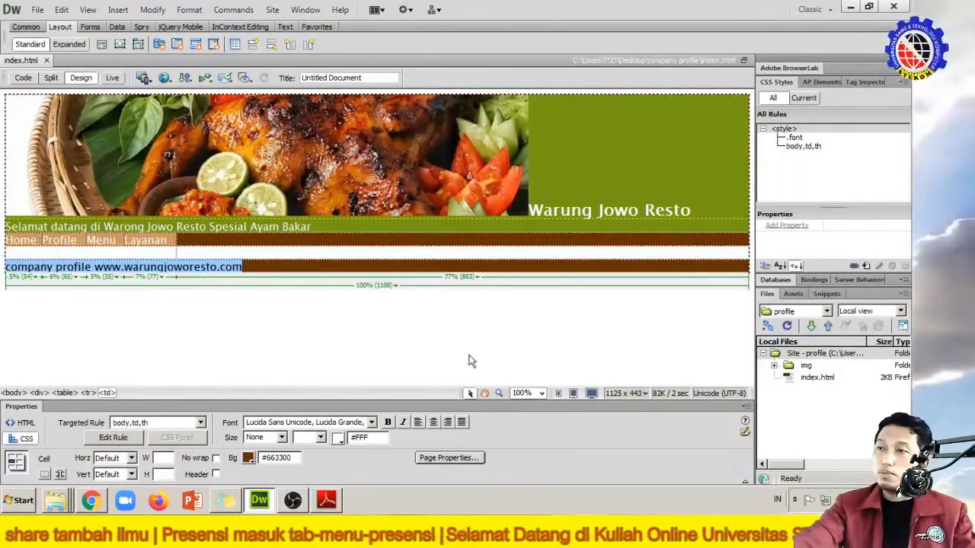
{"action": "left_click", "coordinate": [438, 423]}
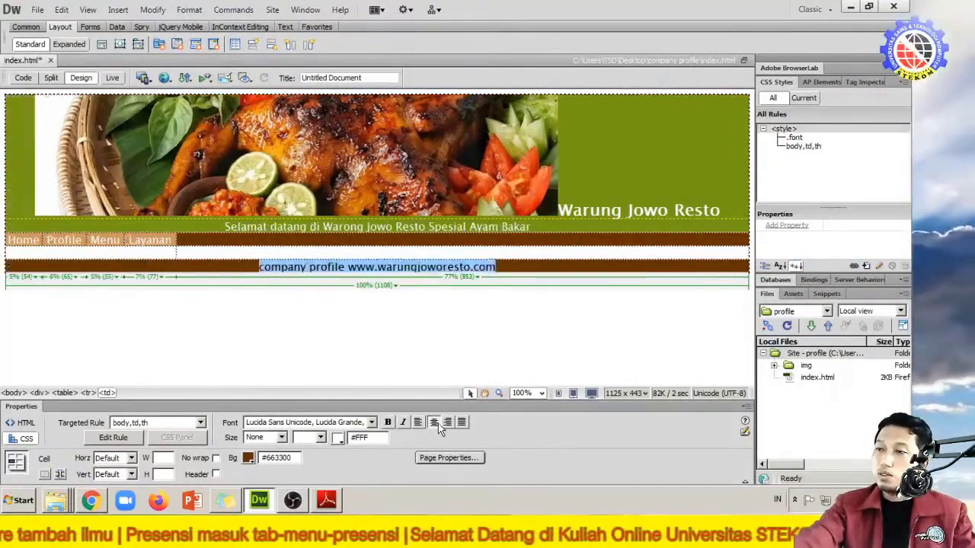
{"action": "left_click", "coordinate": [561, 253]}
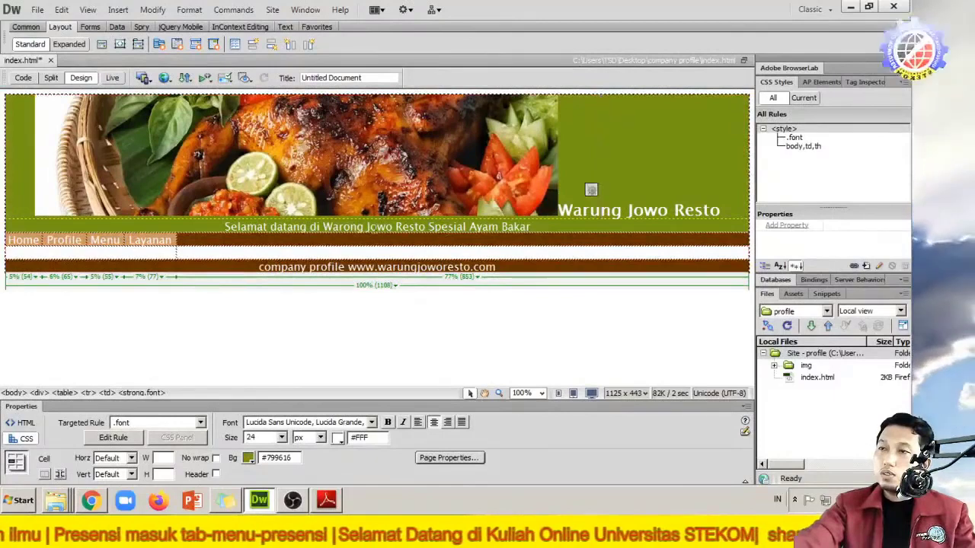
{"action": "left_click", "coordinate": [254, 252]}
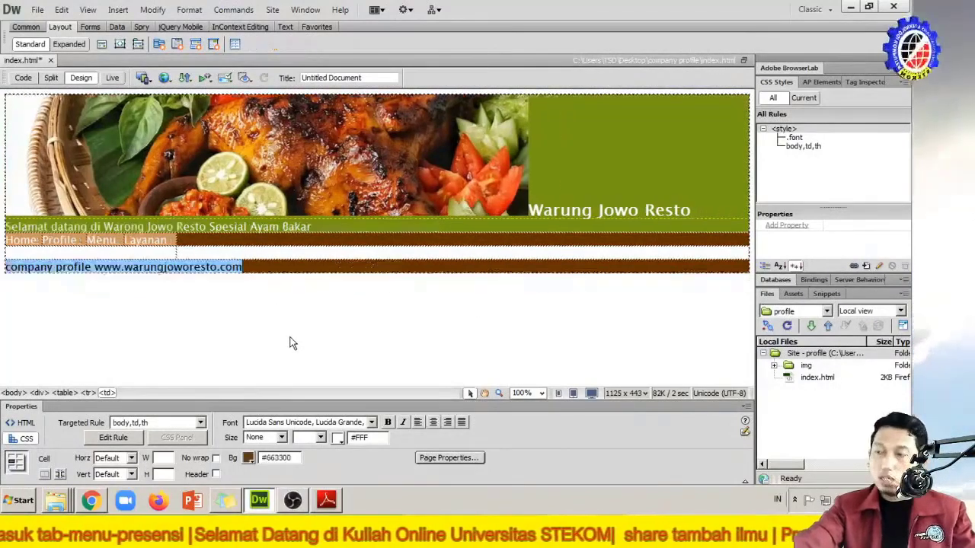
Step: Try applying the font class to the footer text, and undo it
{"action": "left_click", "coordinate": [170, 420]}
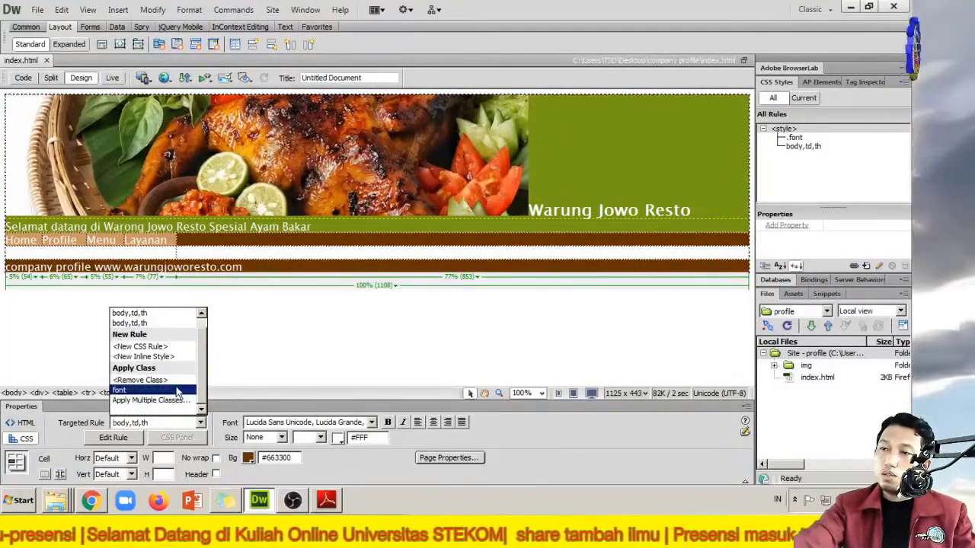
{"action": "left_click", "coordinate": [176, 391]}
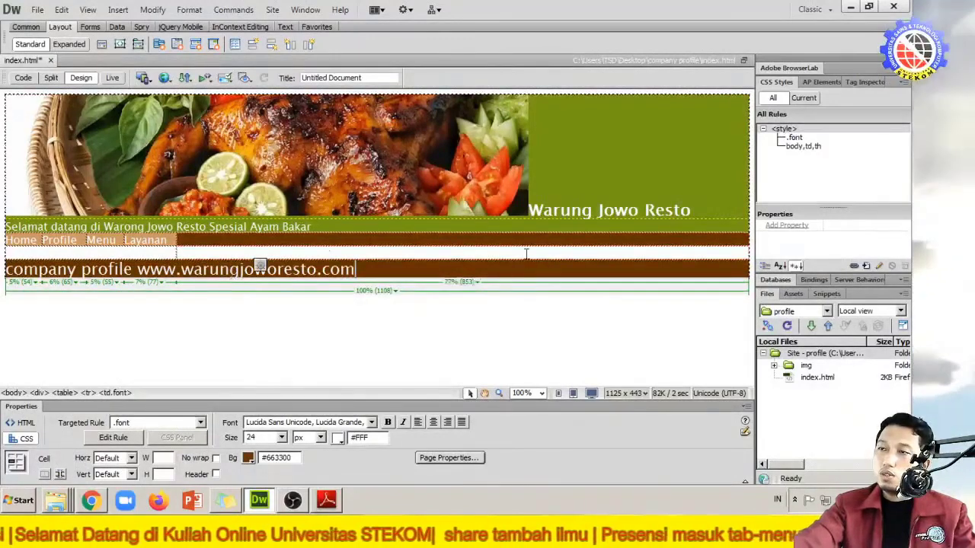
{"action": "key", "text": "ctrl+z"}
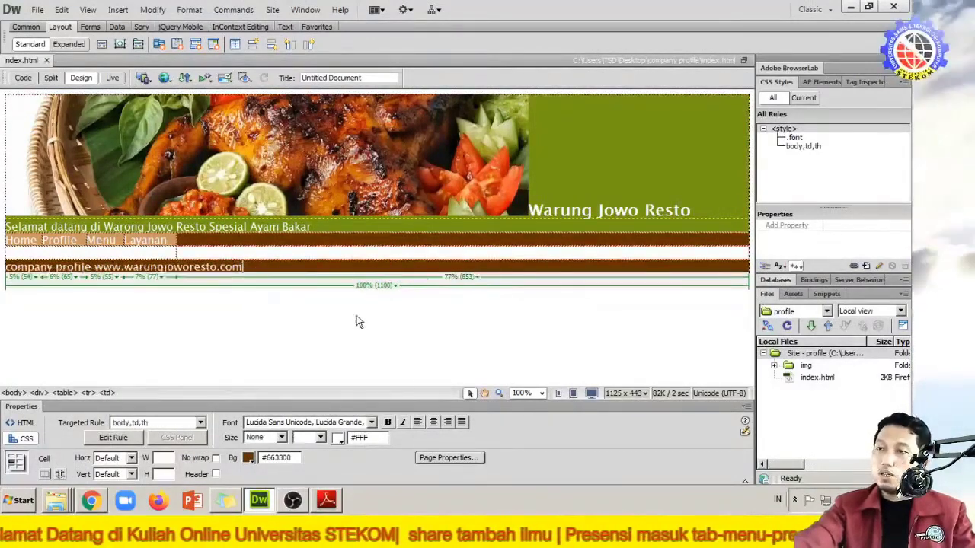
{"action": "left_click", "coordinate": [200, 424]}
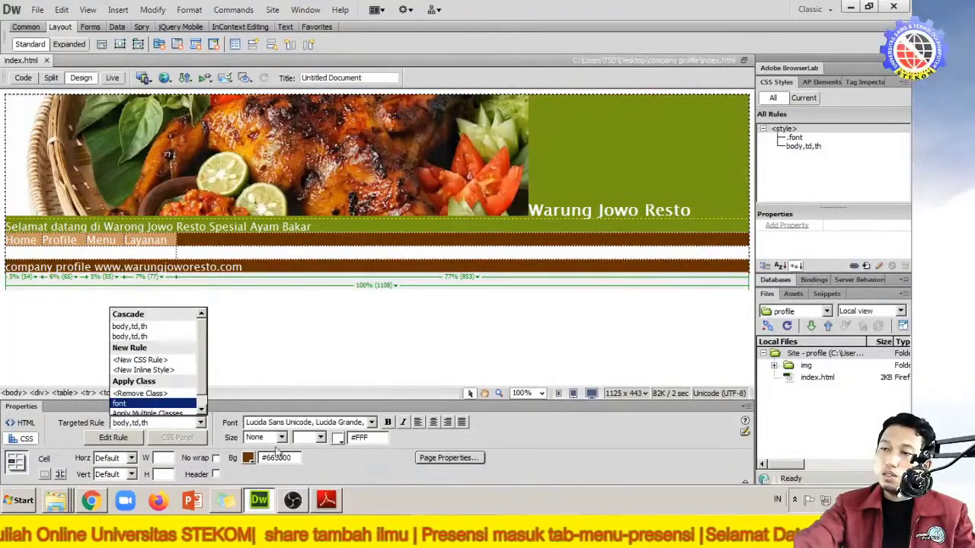
{"action": "left_click", "coordinate": [202, 408]}
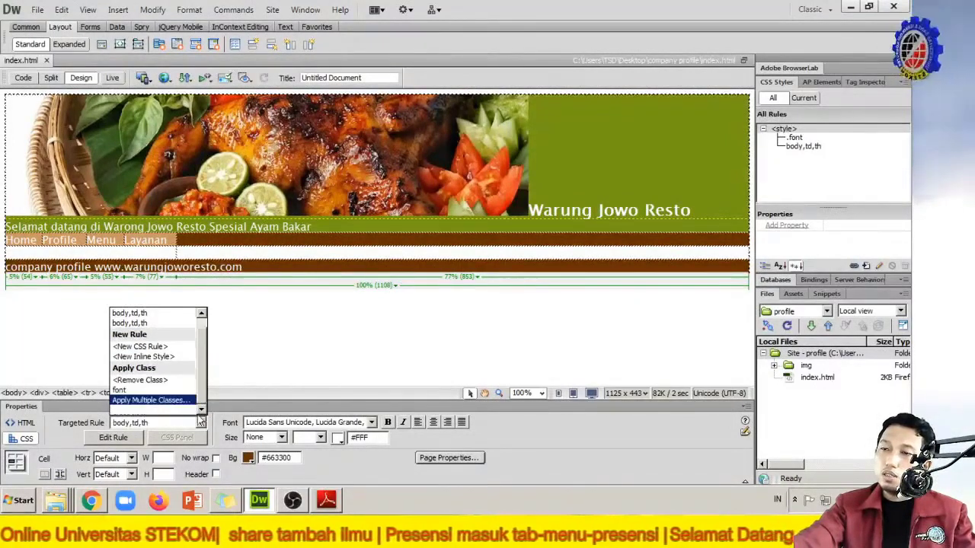
{"action": "left_click", "coordinate": [187, 347]}
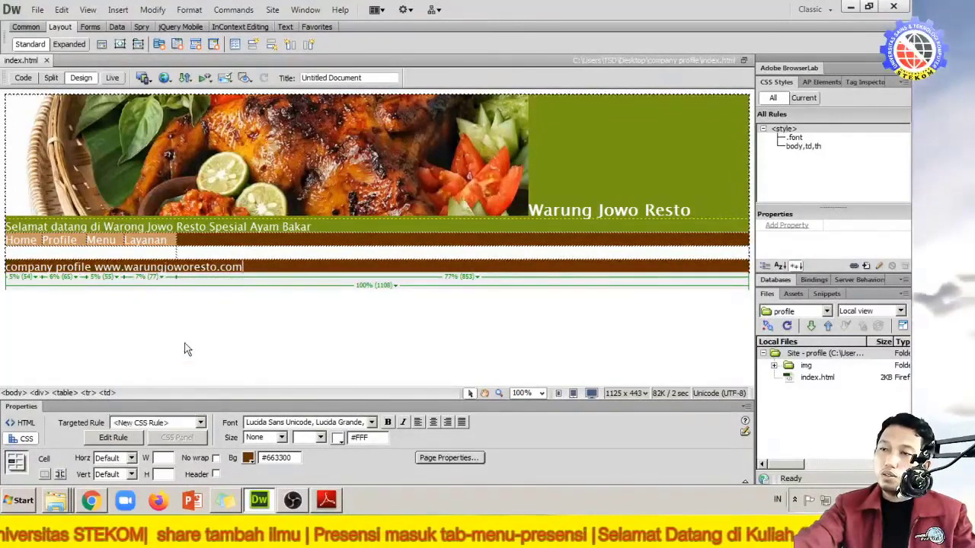
Step: Center-align the selected footer line with body,td,th as the targeted rule
{"action": "left_click_drag", "start_coordinate": [259, 269], "coordinate": [5, 267]}
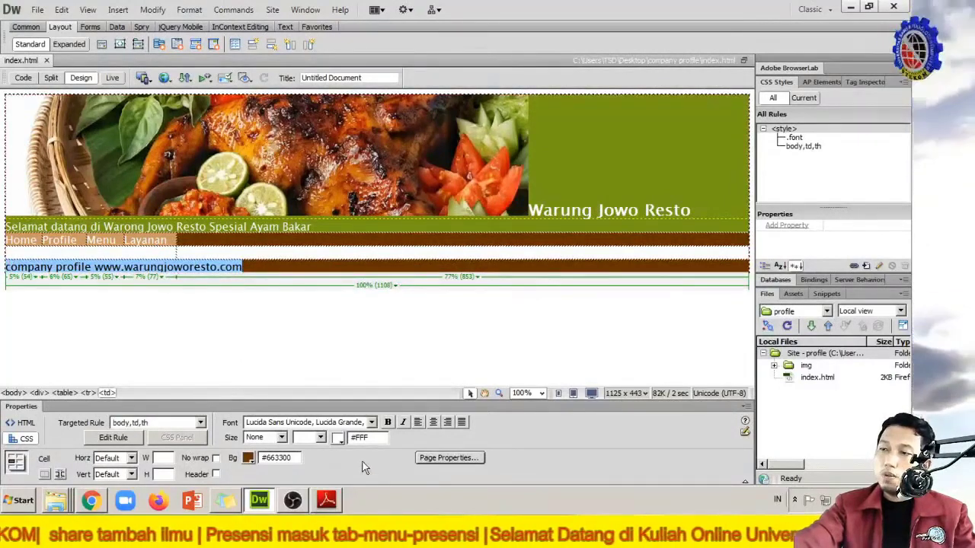
{"action": "left_click", "coordinate": [433, 423]}
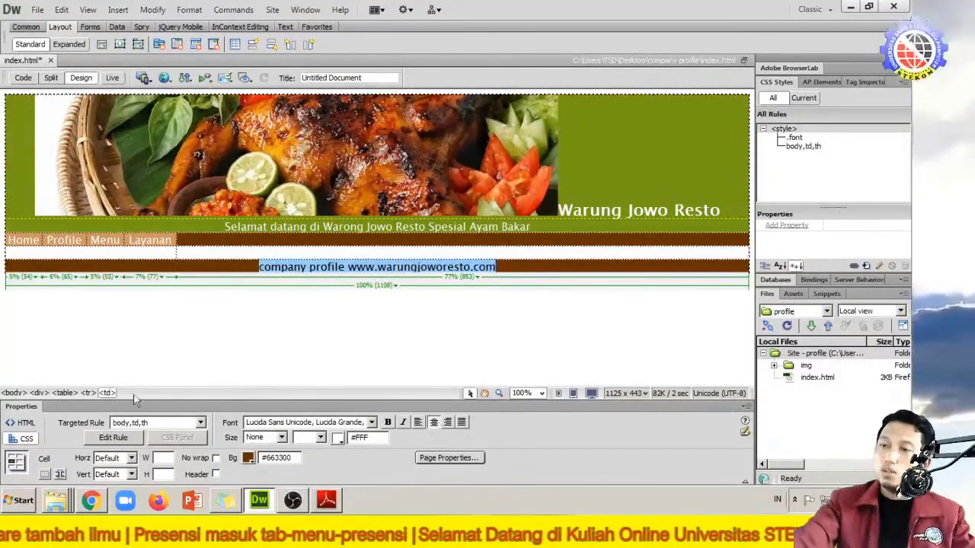
Step: Create a new CSS class rule named center, defined in this document only, that left-aligns the footer text
{"action": "left_click", "coordinate": [199, 423]}
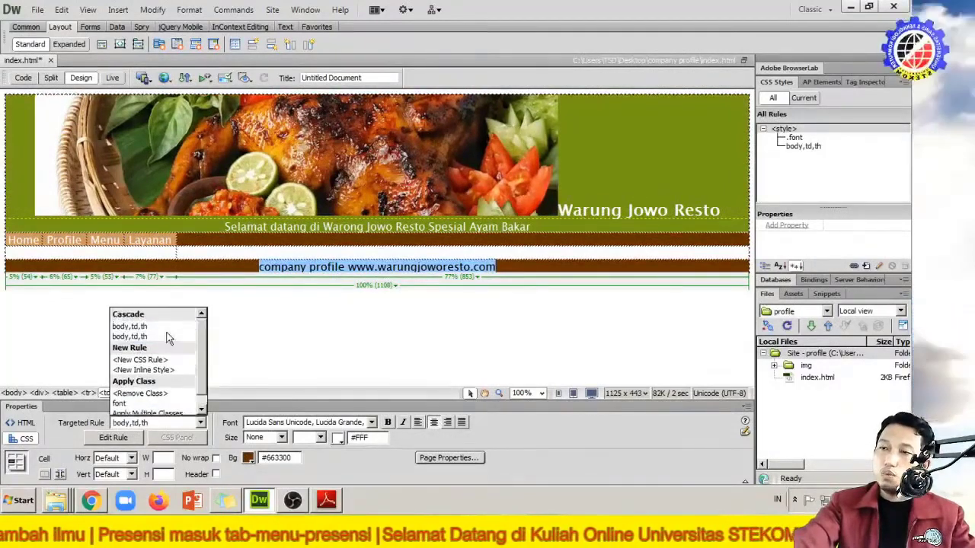
{"action": "left_click", "coordinate": [141, 359]}
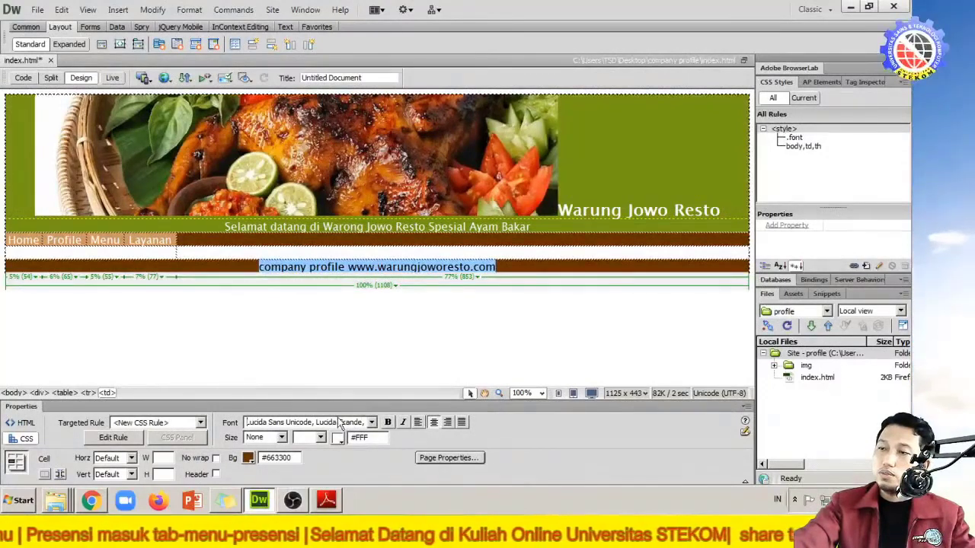
{"action": "left_click", "coordinate": [424, 424]}
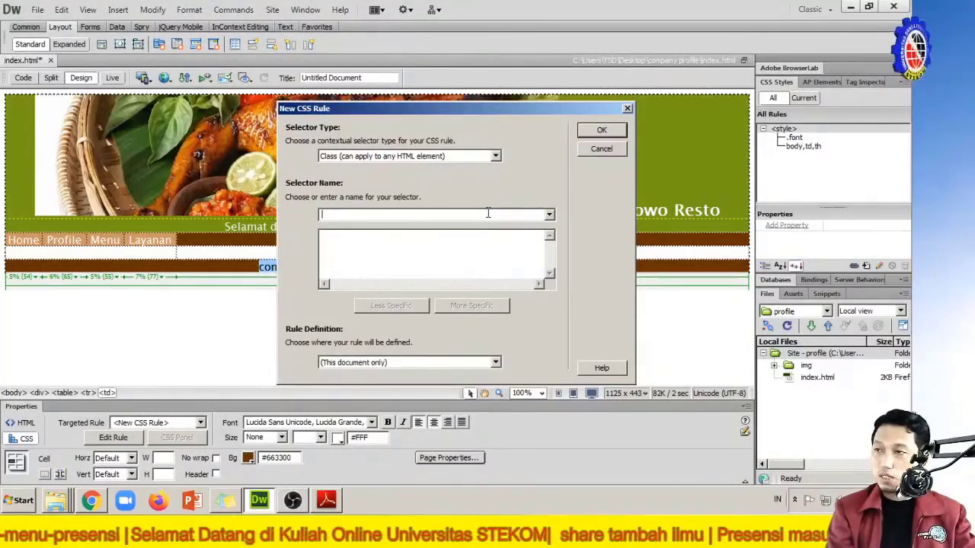
{"action": "type", "text": "center"}
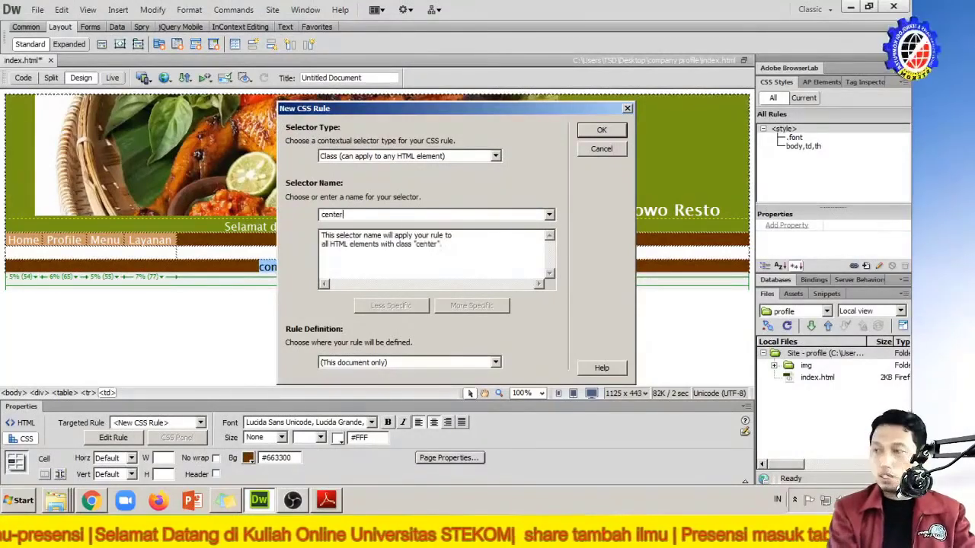
{"action": "left_click", "coordinate": [585, 134]}
{"action": "left_click", "coordinate": [500, 282]}
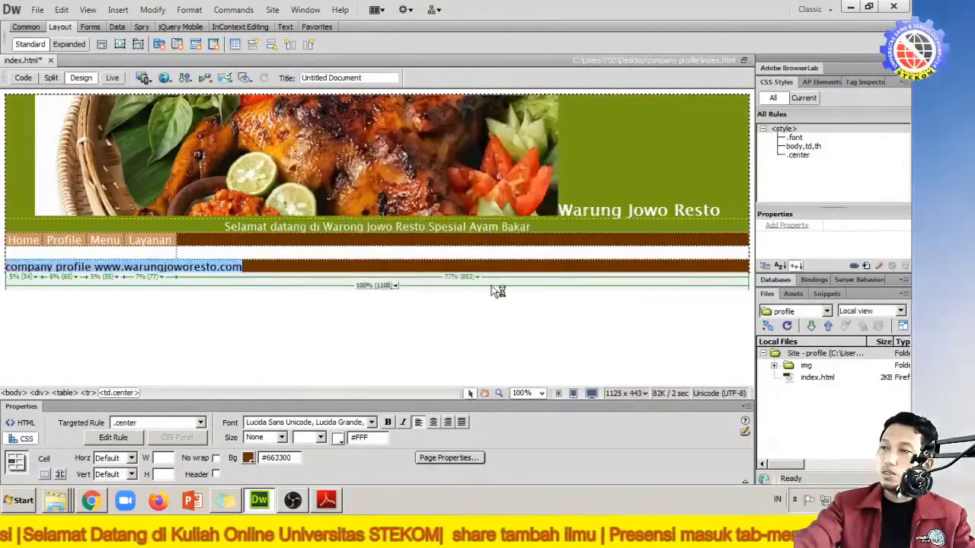
{"action": "left_click", "coordinate": [308, 254]}
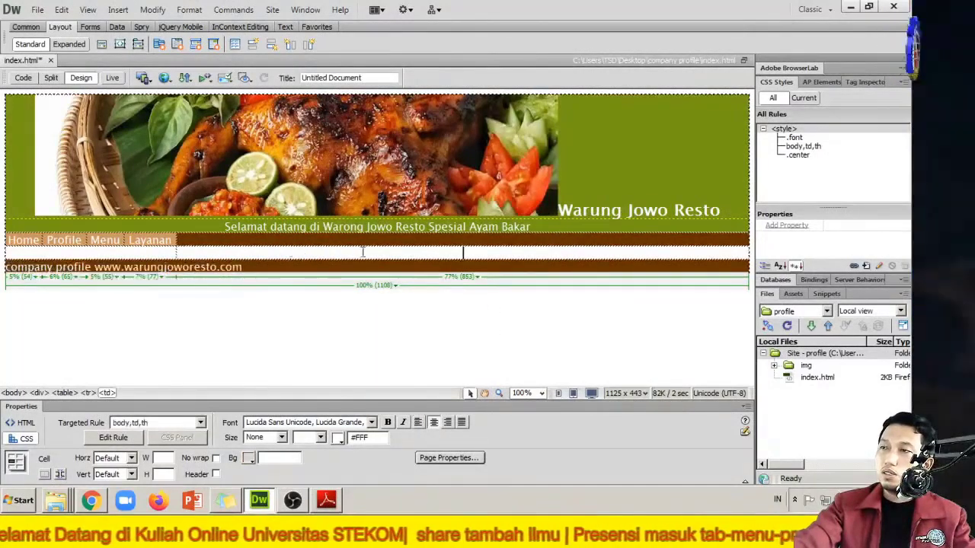
{"action": "left_click_drag", "start_coordinate": [251, 267], "coordinate": [2, 278]}
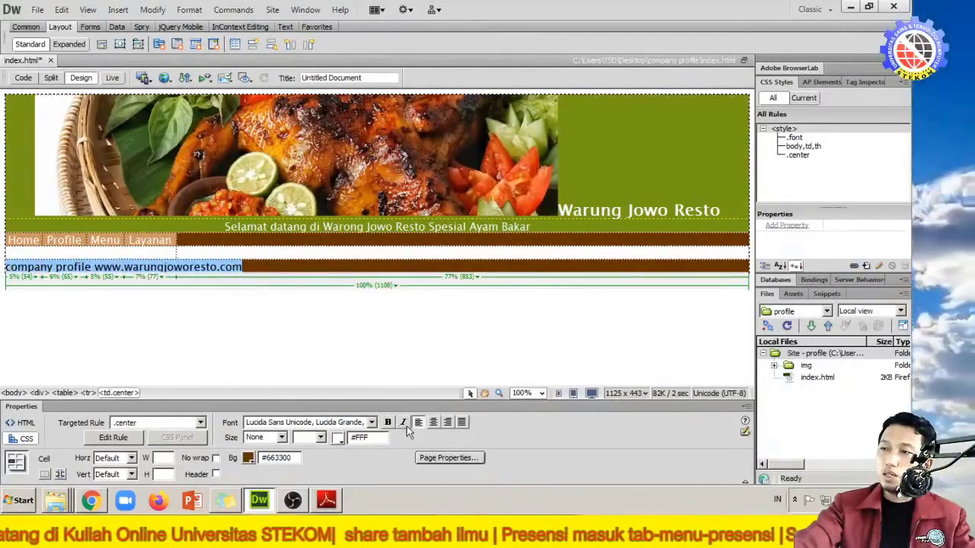
{"action": "left_click", "coordinate": [435, 423]}
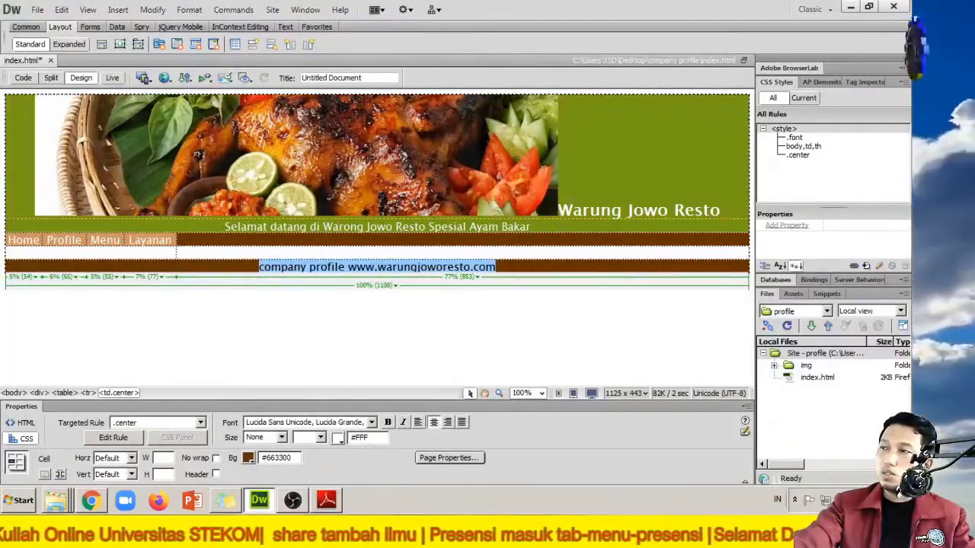
Step: Justify the header cell's content through the body,td,th rule, save the page and check it reloaded in Chrome
{"action": "left_click", "coordinate": [427, 163]}
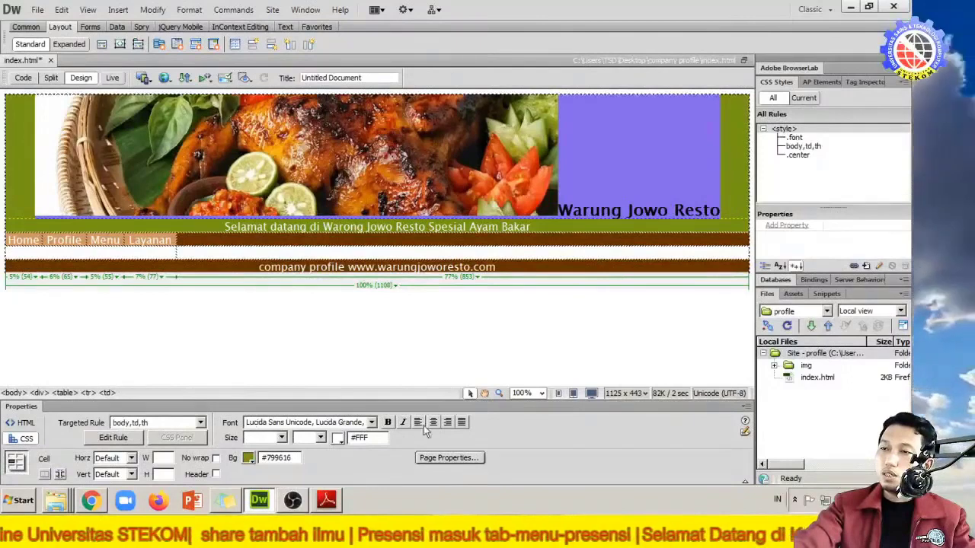
{"action": "left_click", "coordinate": [463, 424]}
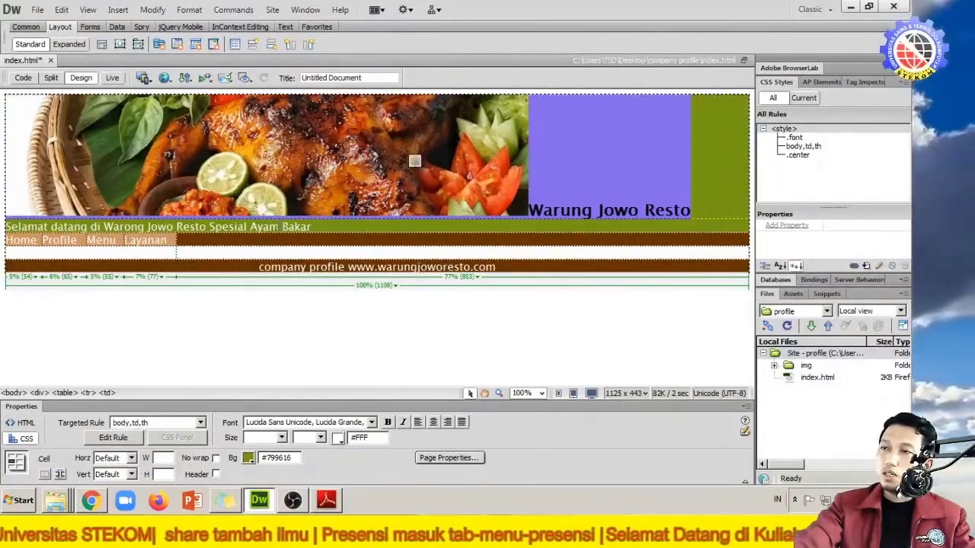
{"action": "left_click", "coordinate": [269, 238]}
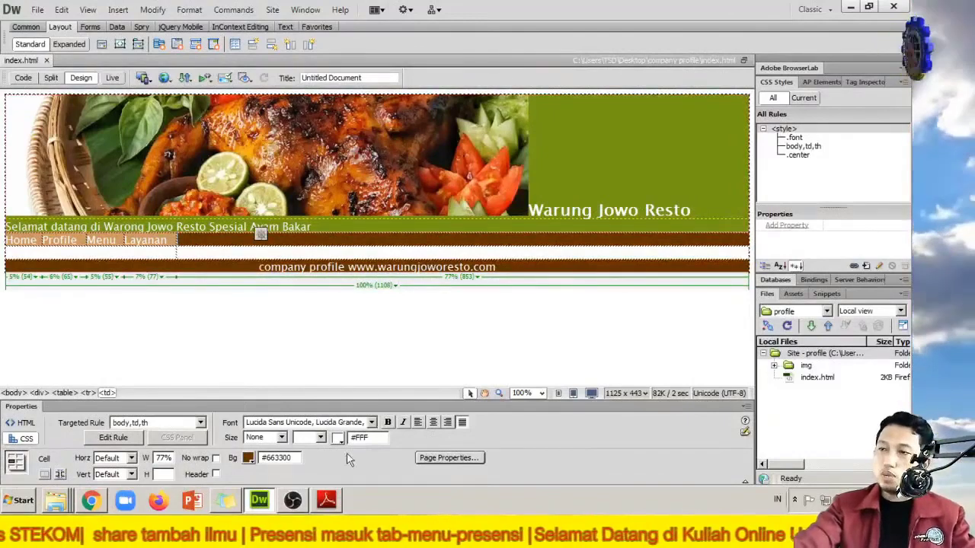
{"action": "left_click", "coordinate": [90, 500]}
{"action": "left_click", "coordinate": [57, 35]}
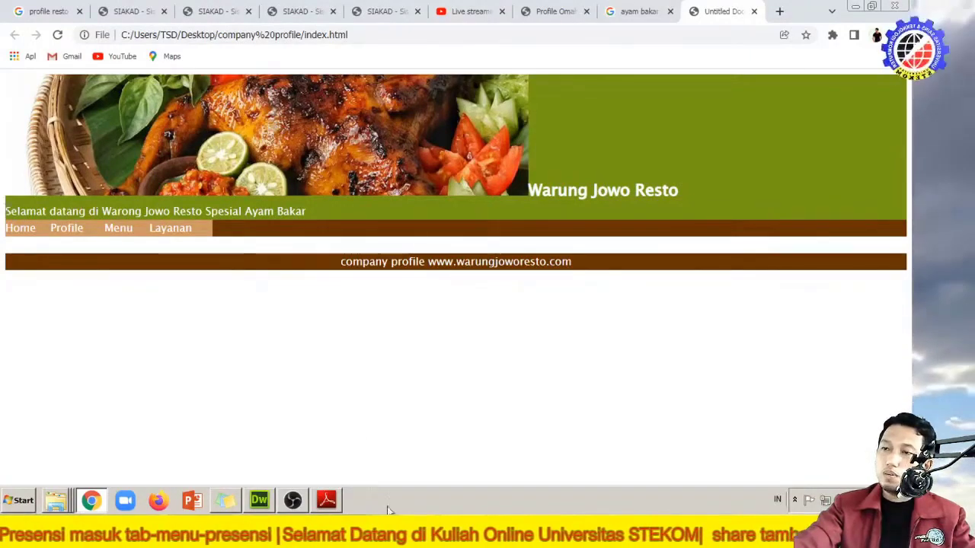
{"action": "left_click", "coordinate": [258, 500]}
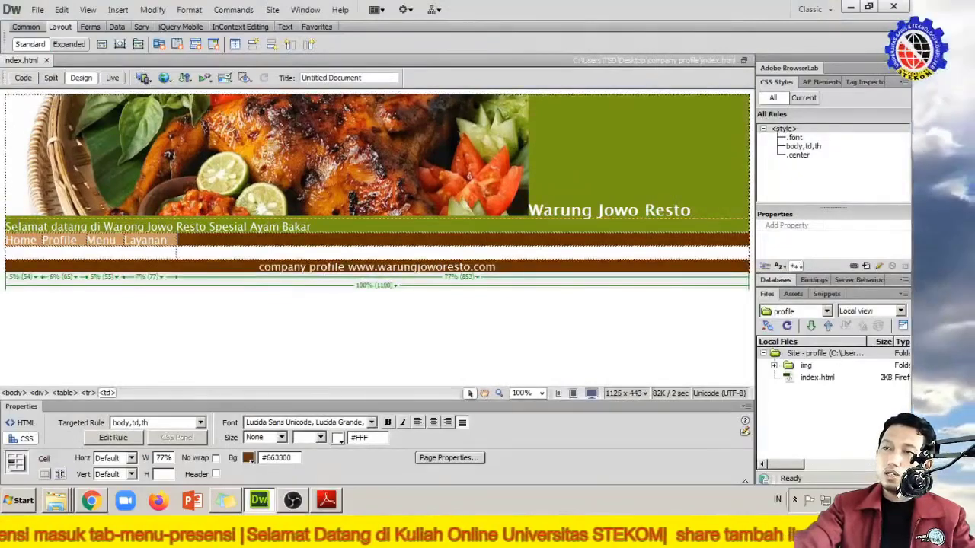
Step: Show code and design together and start an opening marquee tag before "Selamat datang di Warong Jowo Resto Spesial Ayam Bakar"
{"action": "triple_click", "coordinate": [9, 229]}
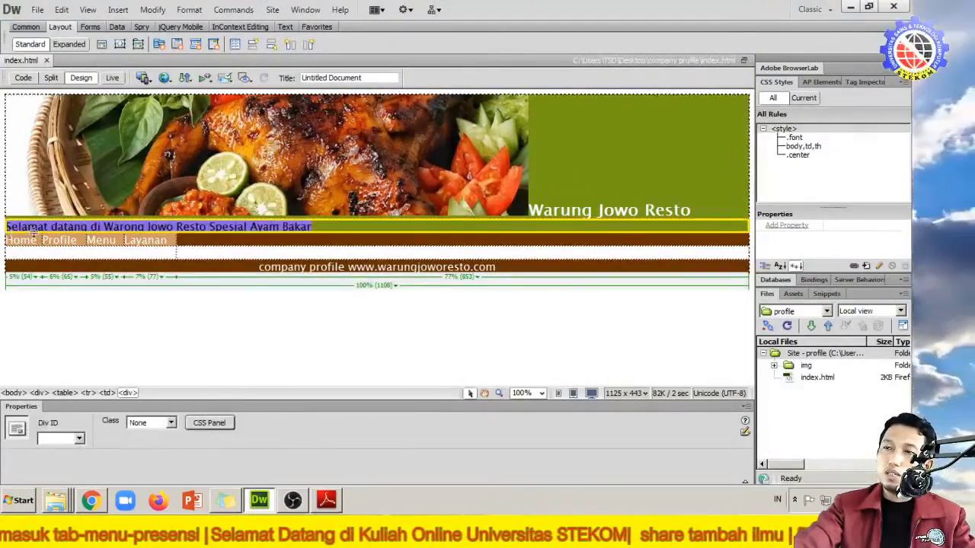
{"action": "left_click", "coordinate": [51, 78]}
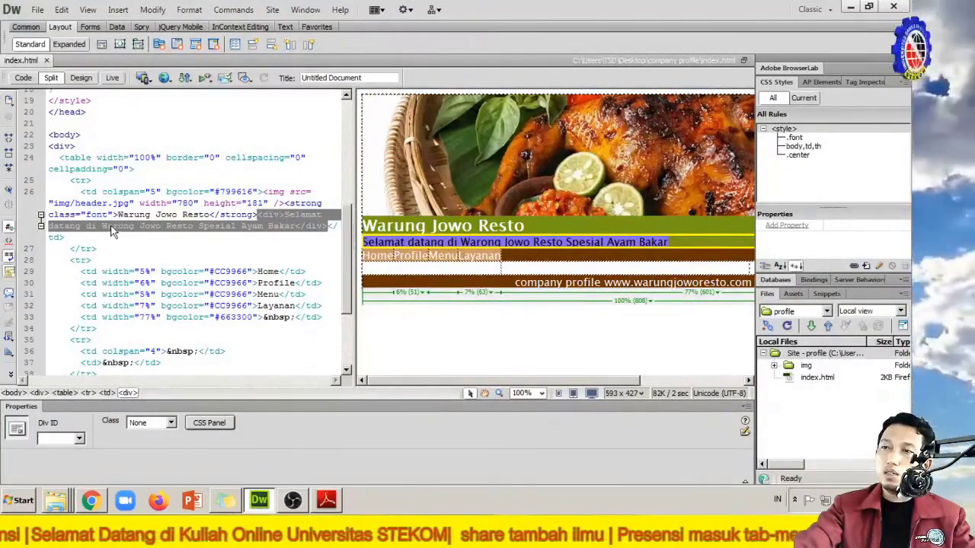
{"action": "left_click", "coordinate": [284, 204]}
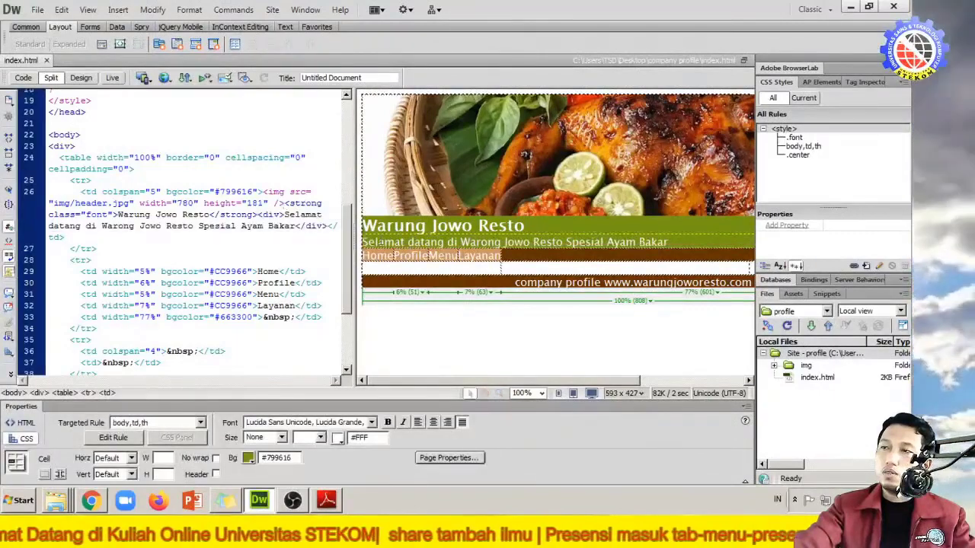
{"action": "left_click", "coordinate": [379, 242]}
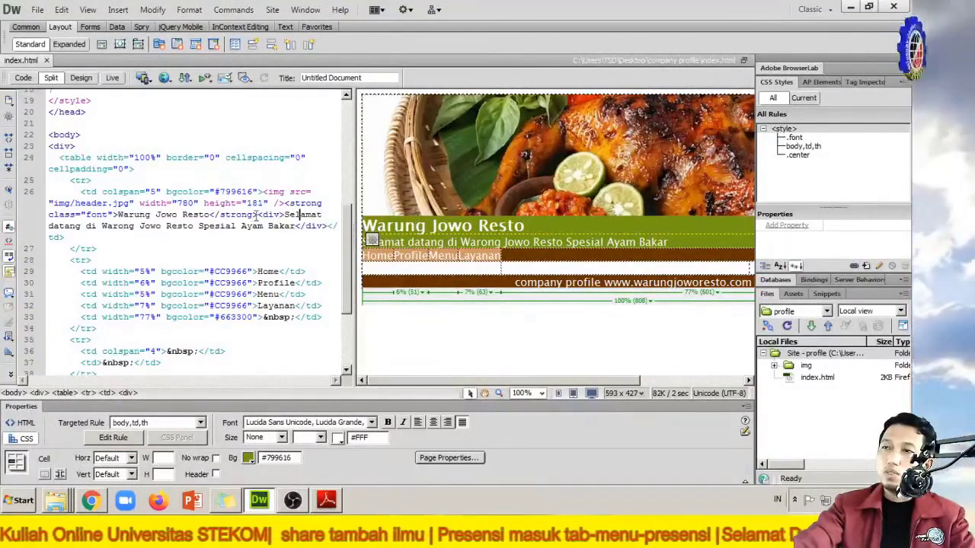
{"action": "left_click", "coordinate": [290, 216]}
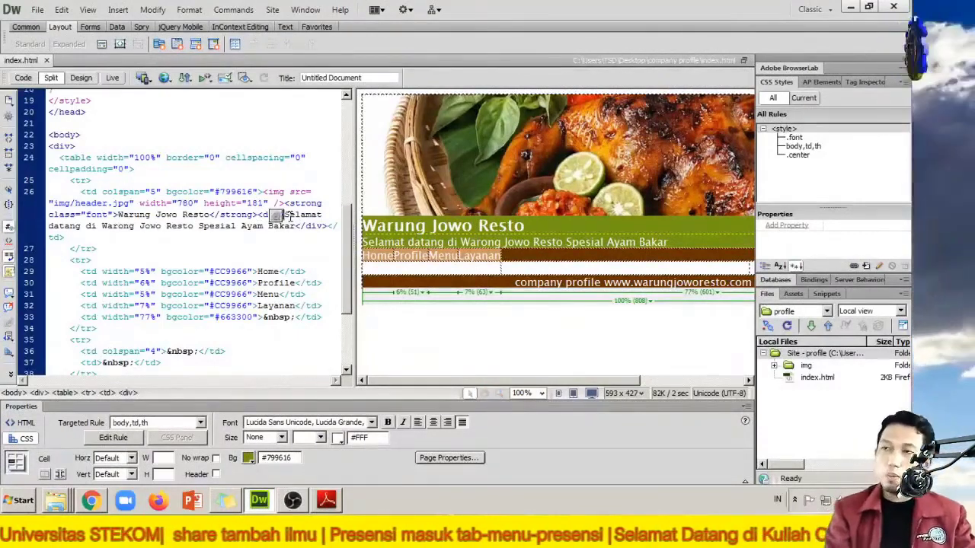
{"action": "type", "text": "<"}
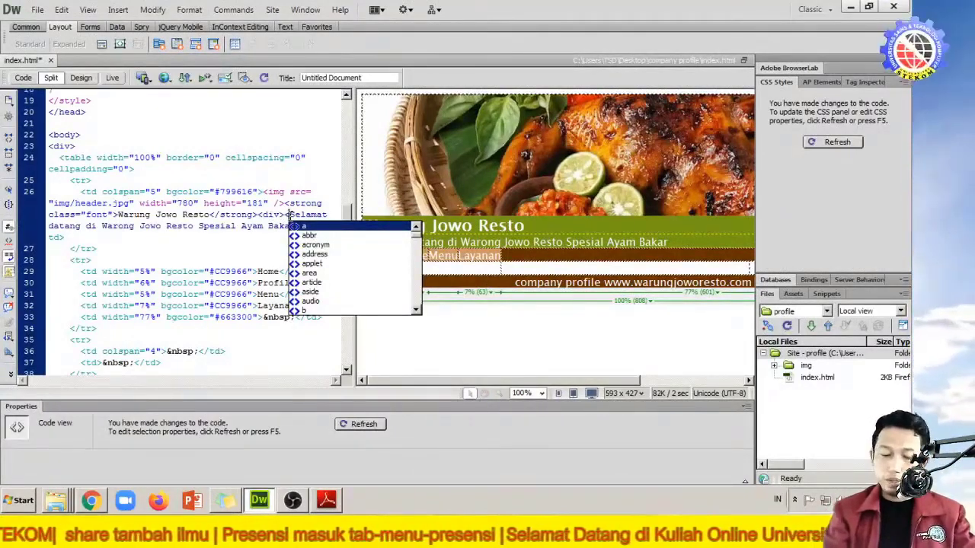
{"action": "type", "text": "m"}
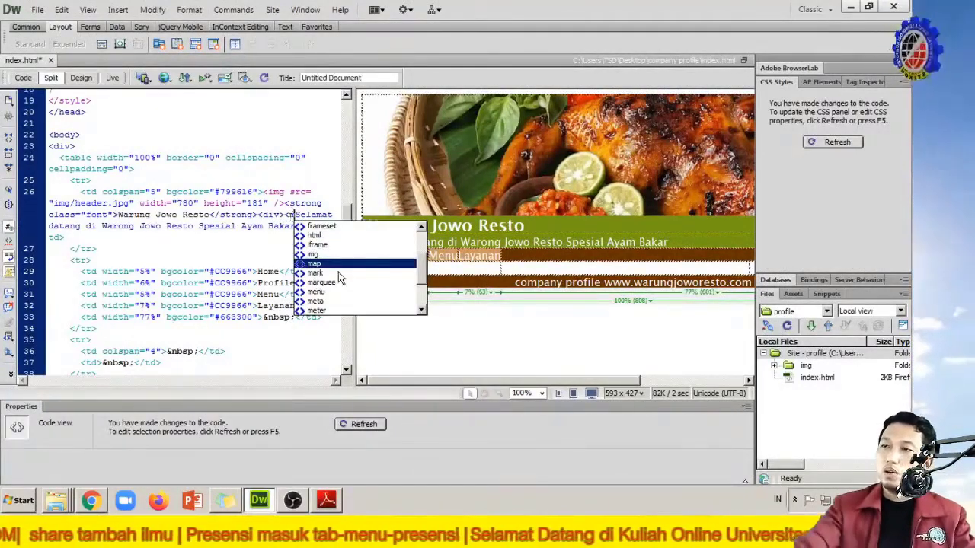
{"action": "double_click", "coordinate": [333, 283]}
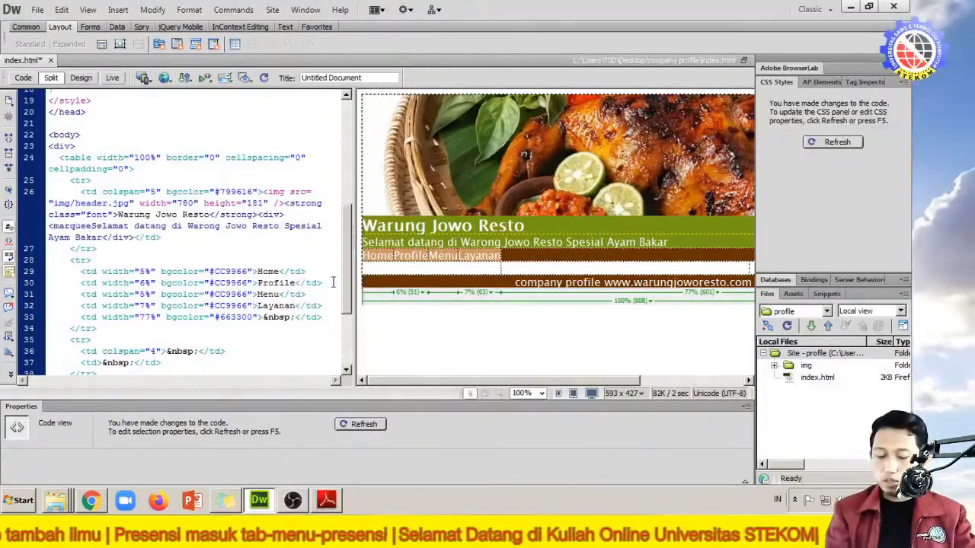
Step: Complete the opening marquee tag, place </marquee> right after "Ayam Bakar" inside the div, and save the page
{"action": "type", "text": "><"}
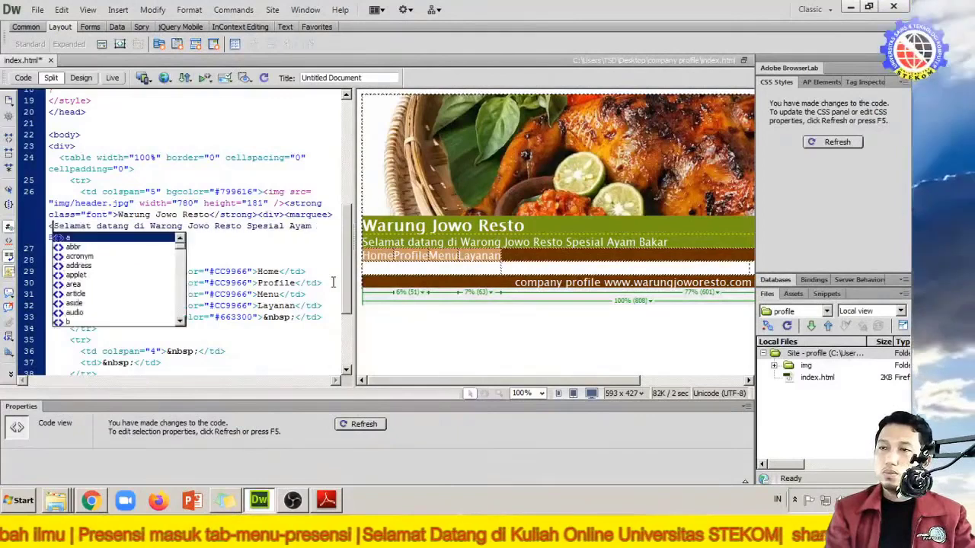
{"action": "type", "text": "/marquee>"}
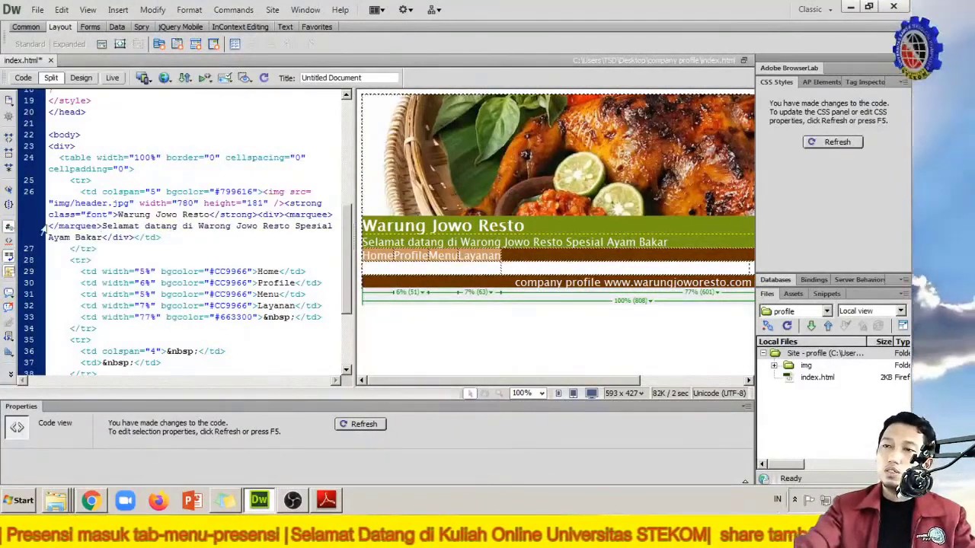
{"action": "left_click_drag", "start_coordinate": [49, 226], "coordinate": [101, 226]}
{"action": "key", "text": "Delete"}
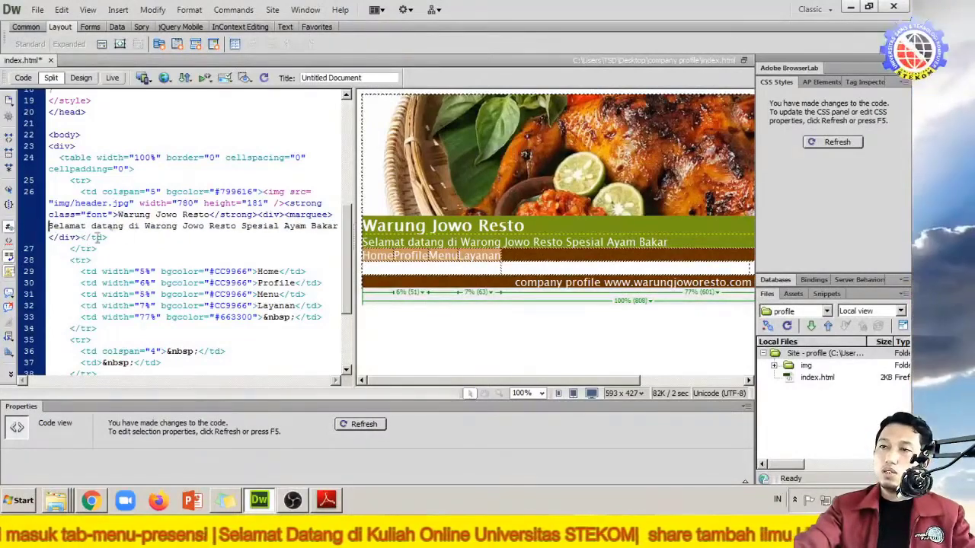
{"action": "left_click", "coordinate": [49, 238]}
{"action": "type", "text": "</marquee>"}
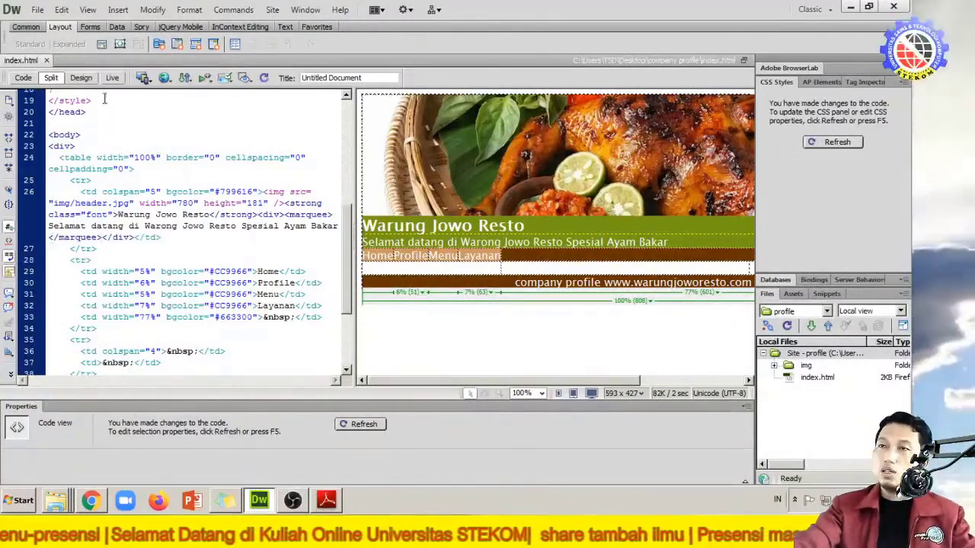
Step: Return to the design-only view and check the scrolling welcome text on the reloaded page in Chrome
{"action": "left_click", "coordinate": [83, 79]}
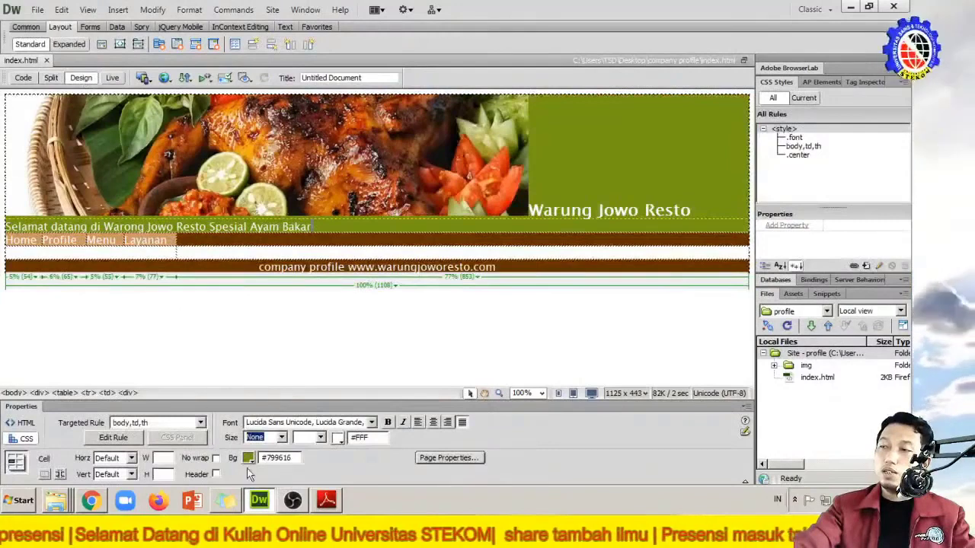
{"action": "left_click", "coordinate": [91, 500]}
{"action": "left_click", "coordinate": [57, 35]}
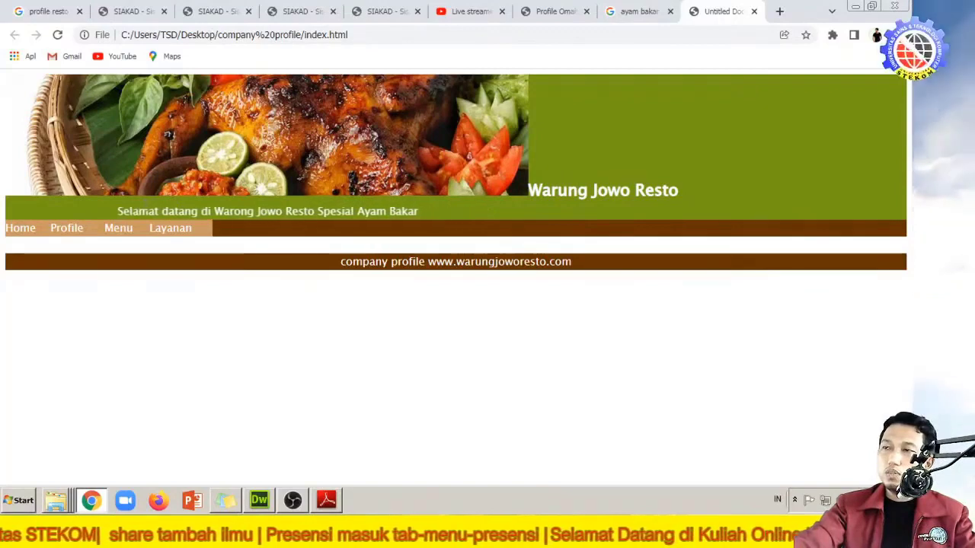
{"action": "left_click_drag", "start_coordinate": [351, 214], "coordinate": [152, 228]}
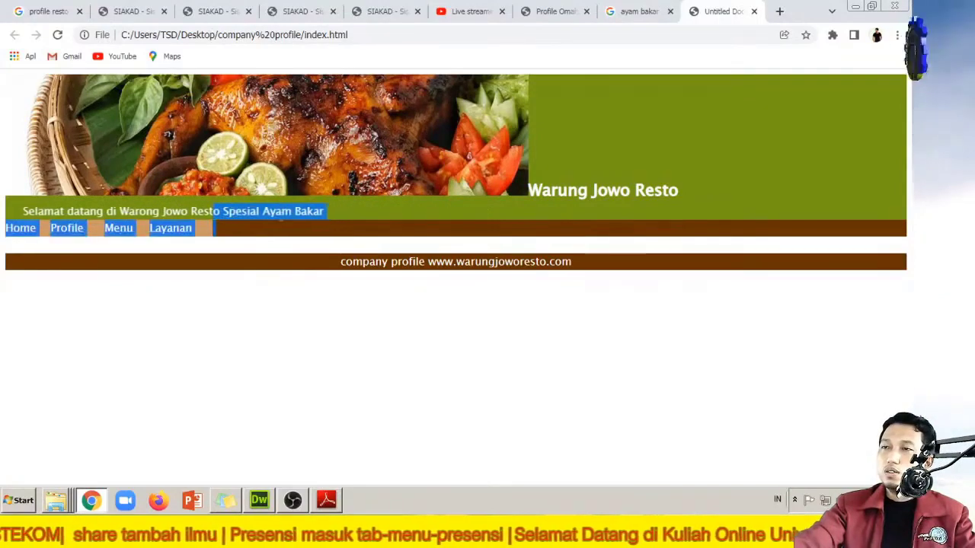
{"action": "left_click", "coordinate": [362, 240]}
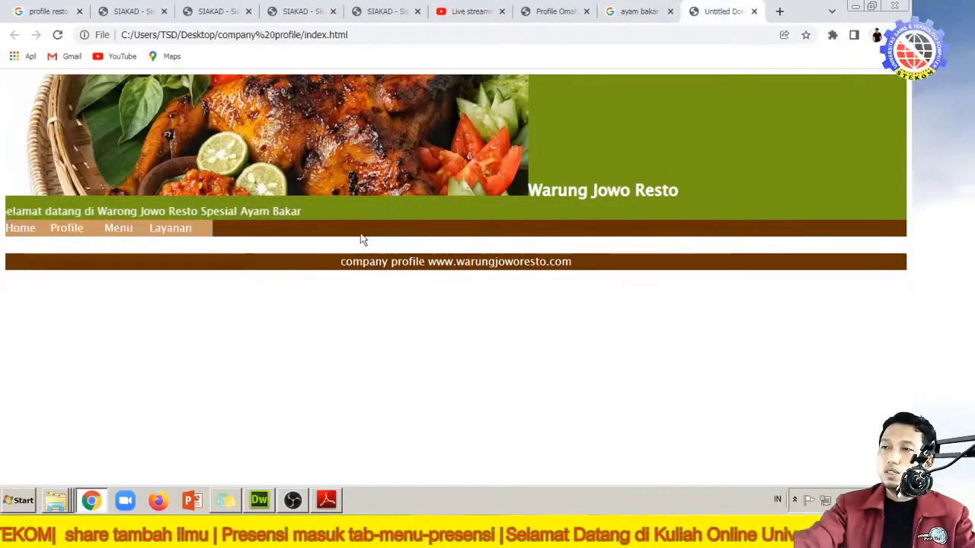
{"action": "left_click", "coordinate": [258, 500]}
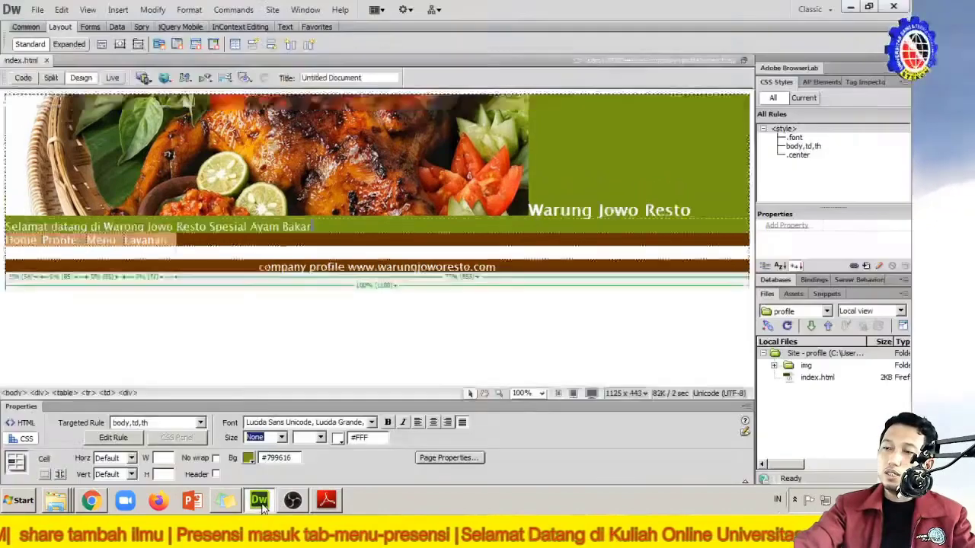
Step: Place the cursor in the empty cell beneath the menu row, and open the PROFIL PERUSAHAAN PDF from the materi 2 folder
{"action": "left_click", "coordinate": [262, 251]}
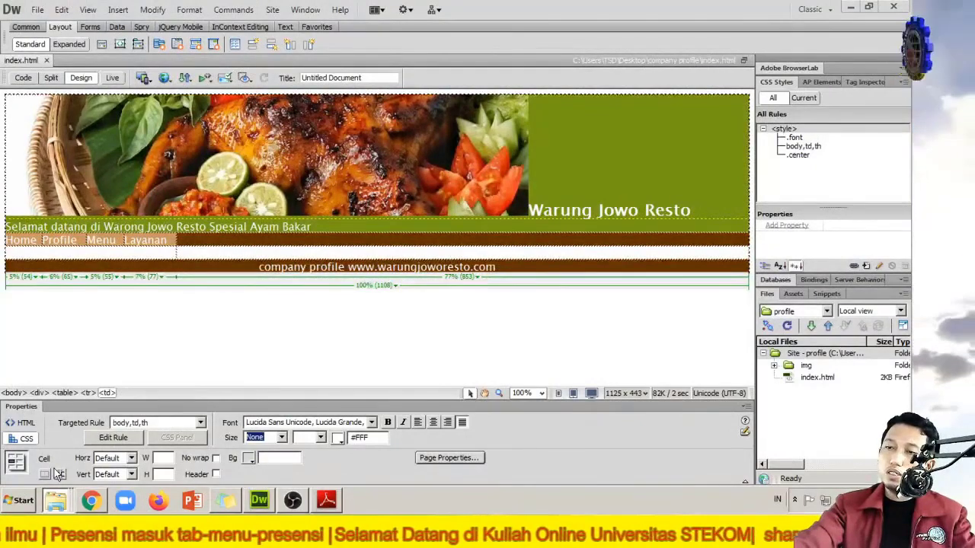
{"action": "key", "text": "alt+Tab"}
{"action": "left_click", "coordinate": [67, 504]}
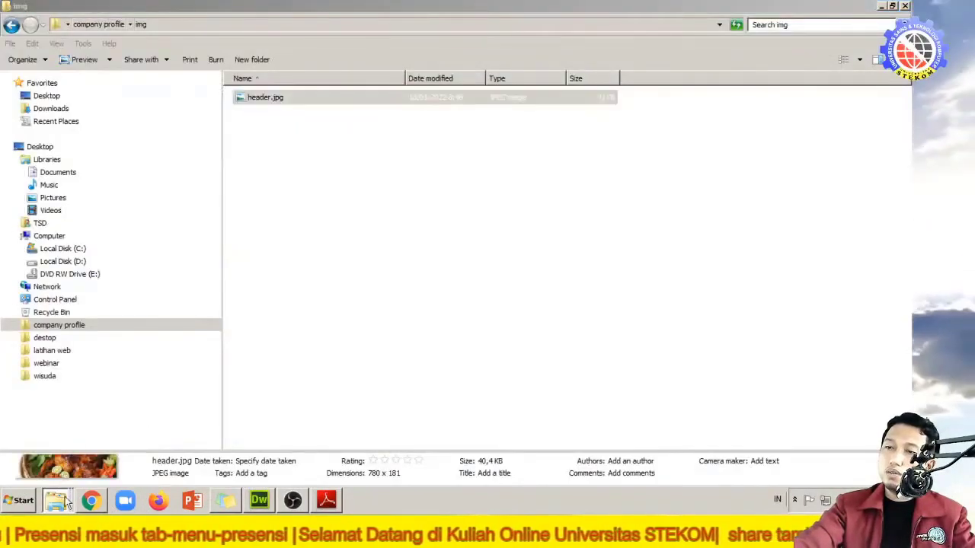
{"action": "left_click", "coordinate": [51, 442]}
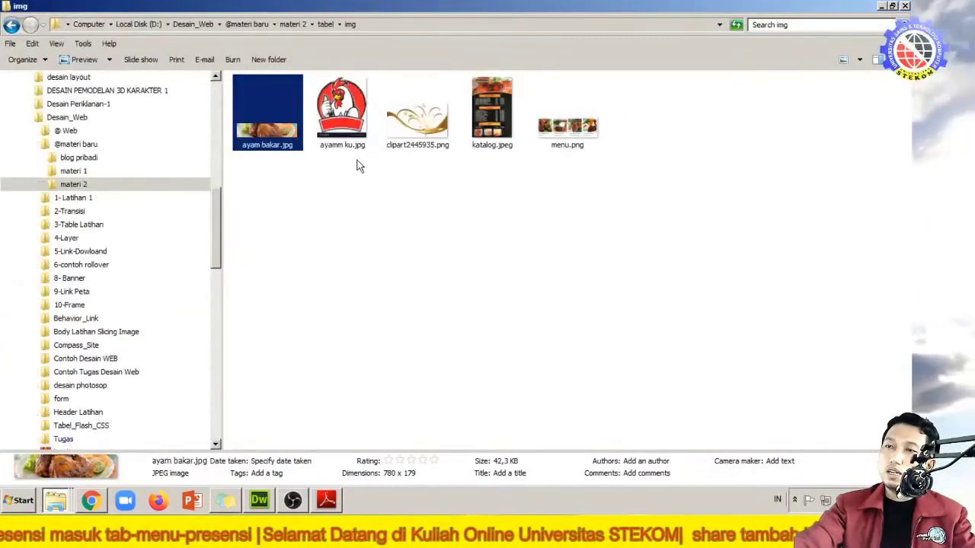
{"action": "left_click", "coordinate": [73, 185]}
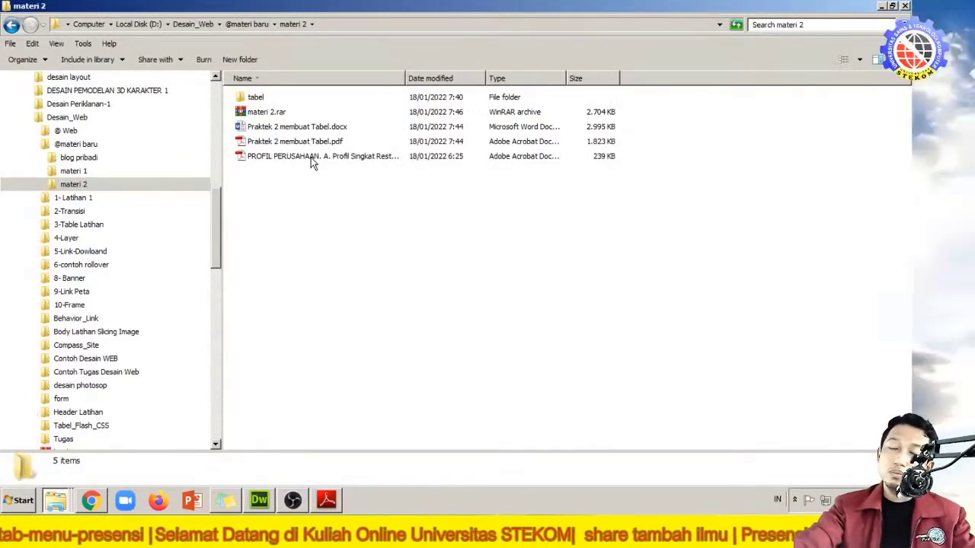
{"action": "left_click", "coordinate": [312, 165]}
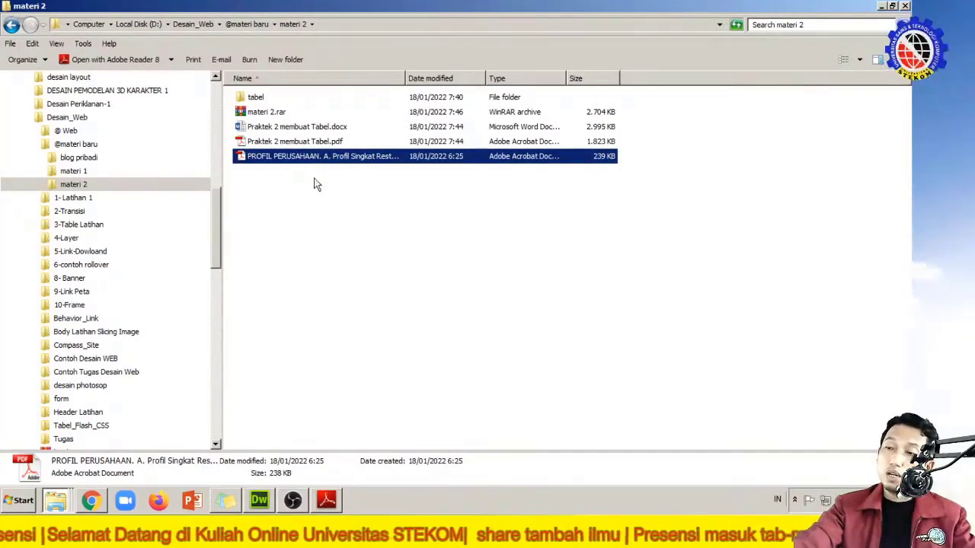
{"action": "left_click", "coordinate": [329, 499]}
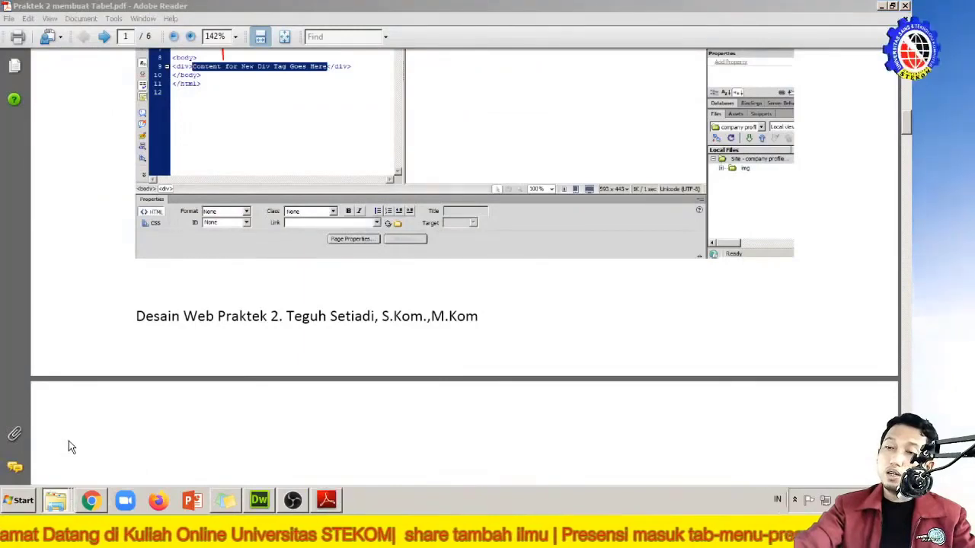
{"action": "key", "text": "alt+Tab"}
{"action": "left_click", "coordinate": [280, 157]}
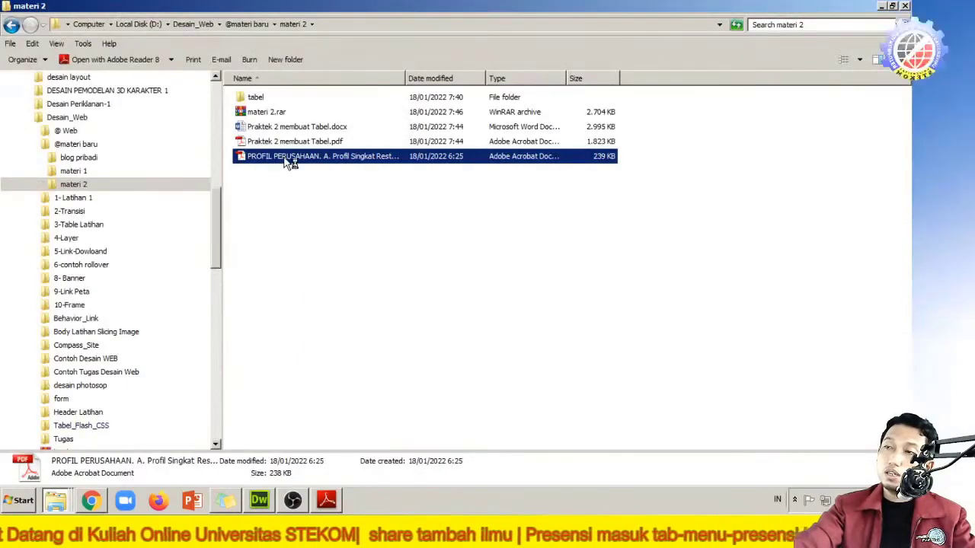
{"action": "double_click", "coordinate": [289, 157]}
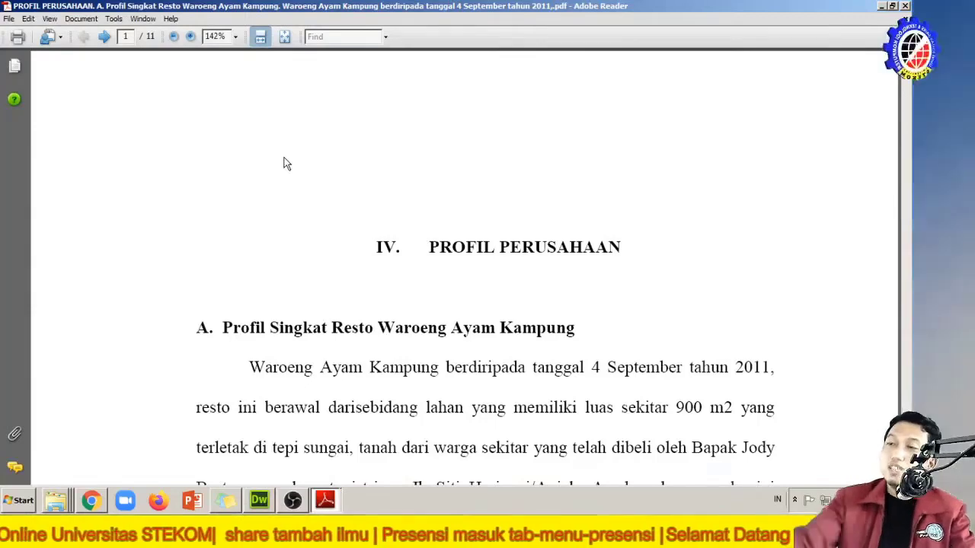
Step: Copy the profile paragraphs from "Waroeng Ayam Kampung berdiripada tanggal" through "pasaran." in the PDF
{"action": "scroll", "coordinate": [282, 163], "scroll_direction": "down", "scroll_amount": 4}
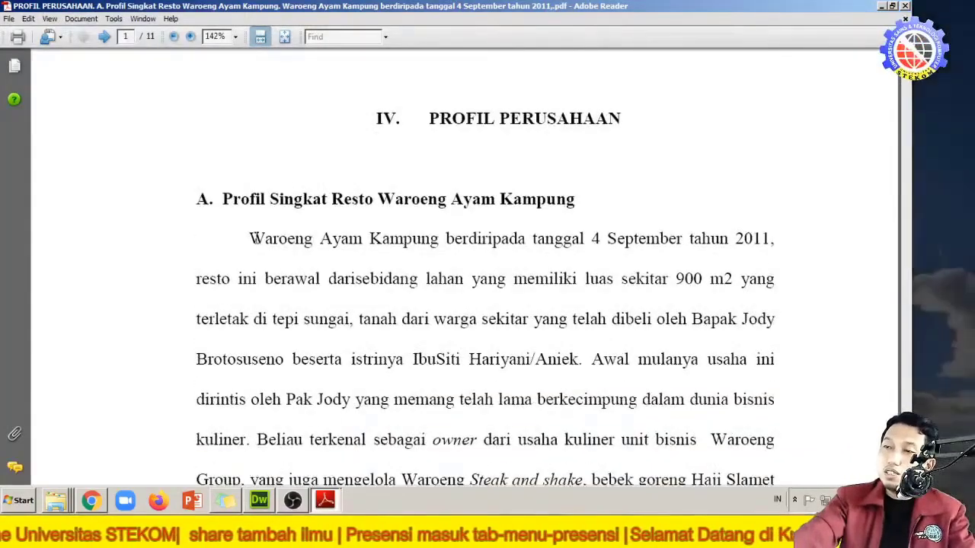
{"action": "left_click_drag", "start_coordinate": [249, 238], "coordinate": [477, 319]}
{"action": "scroll", "coordinate": [438, 327], "scroll_direction": "down", "scroll_amount": 5}
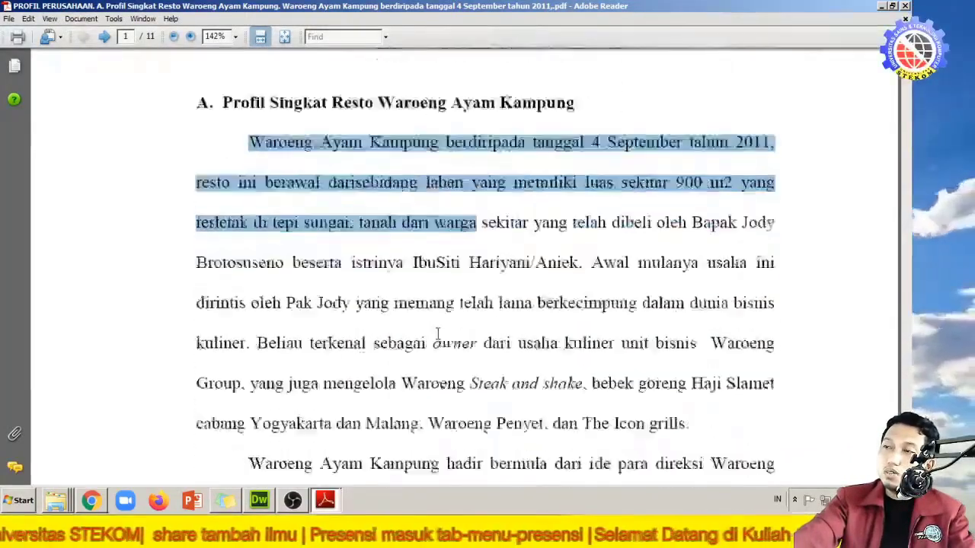
{"action": "scroll", "coordinate": [438, 334], "scroll_direction": "down", "scroll_amount": 10}
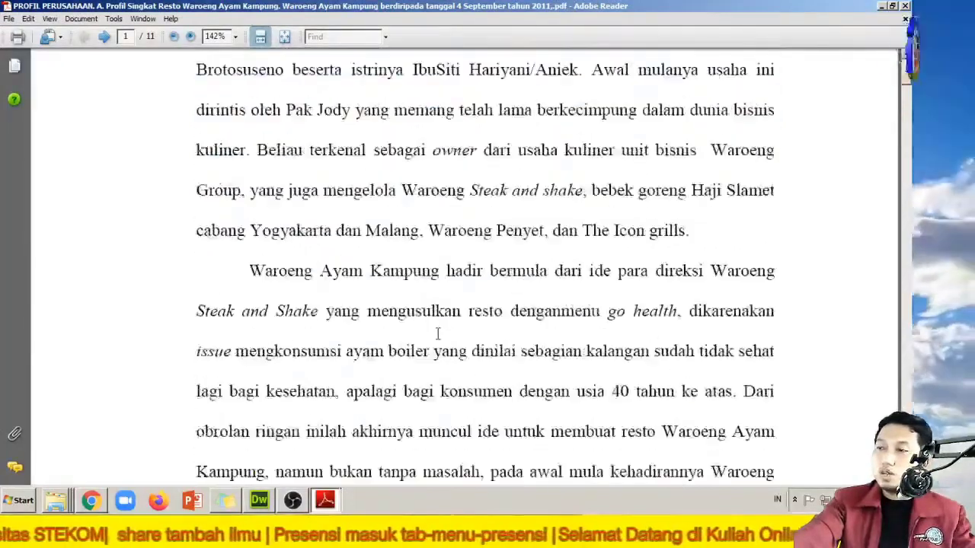
{"action": "scroll", "coordinate": [438, 335], "scroll_direction": "down", "scroll_amount": 2}
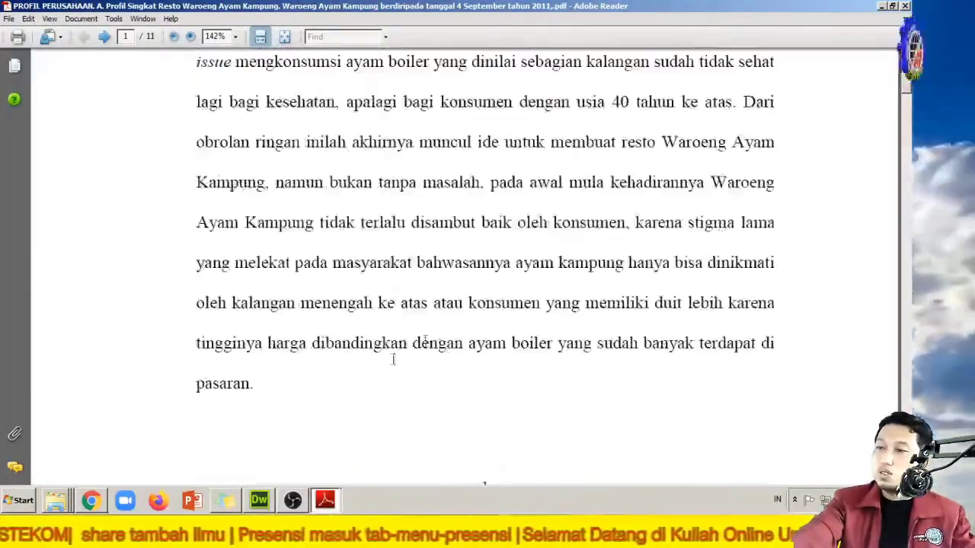
{"action": "key", "text": "ctrl+a"}
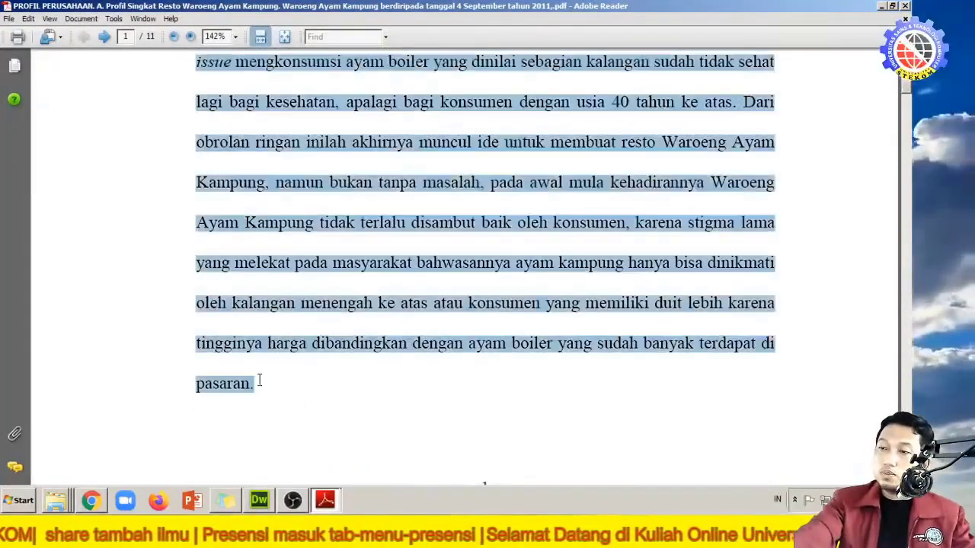
{"action": "right_click", "coordinate": [276, 307]}
{"action": "left_click", "coordinate": [284, 313]}
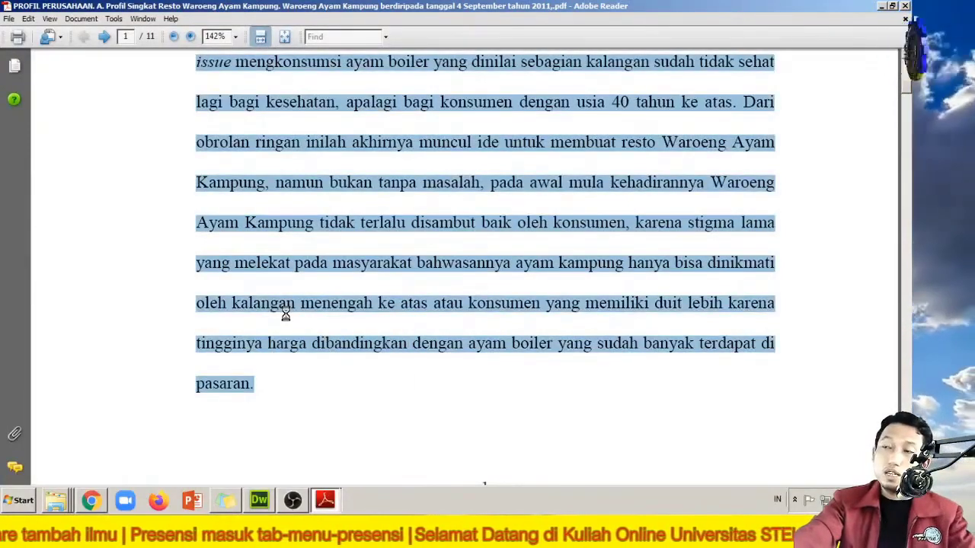
{"action": "scroll", "coordinate": [286, 313], "scroll_direction": "up", "scroll_amount": 3}
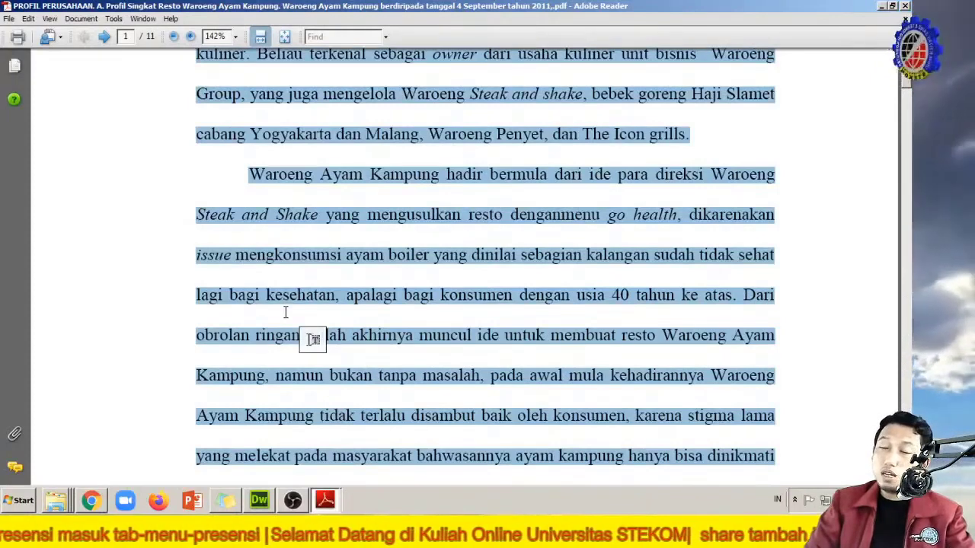
Step: Switch to Dreamweaver and paste the copied profile text into the wide empty cell beneath the menu row
{"action": "left_click", "coordinate": [260, 501]}
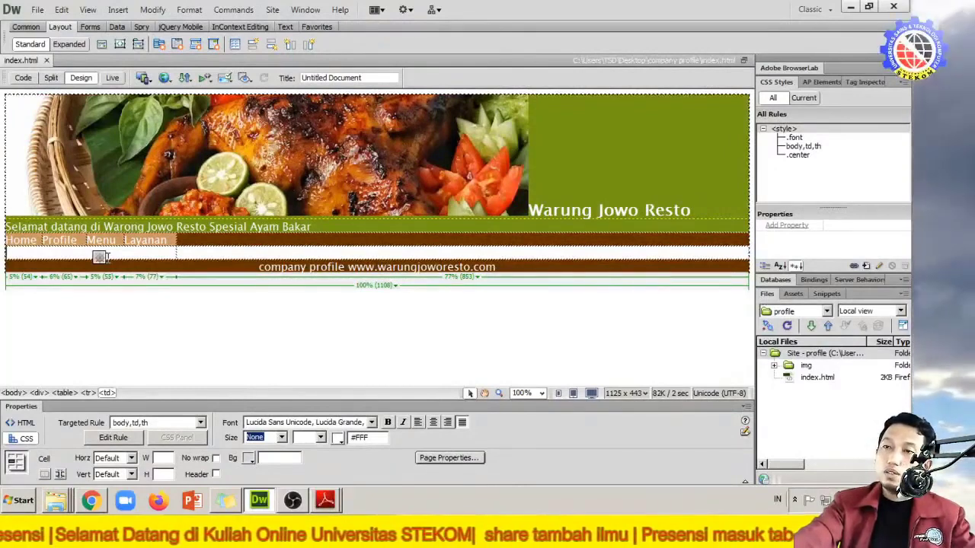
{"action": "left_click", "coordinate": [215, 251]}
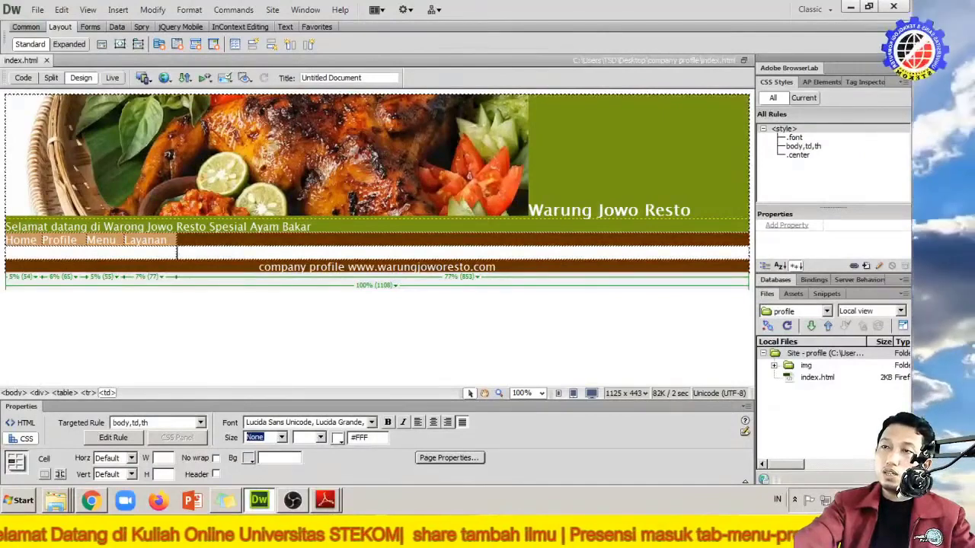
{"action": "left_click", "coordinate": [61, 9]}
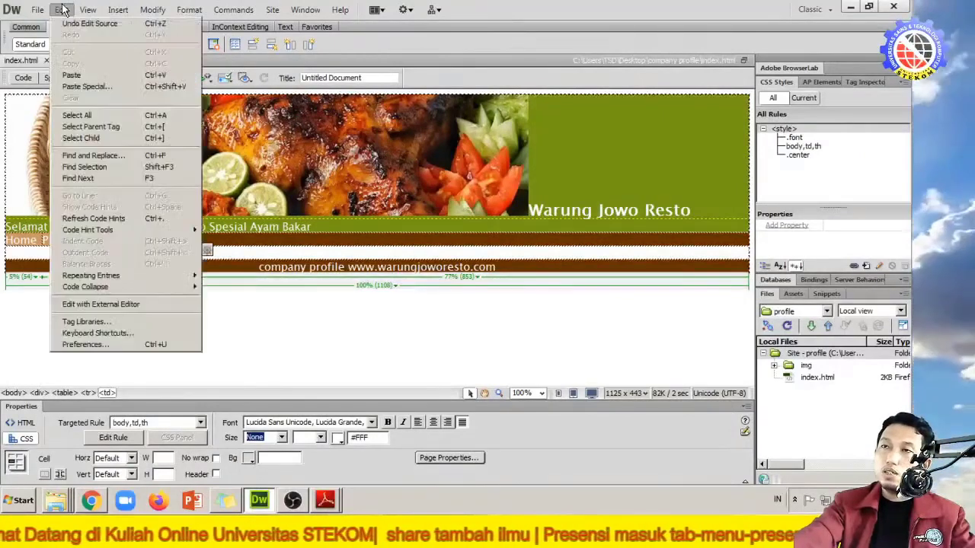
{"action": "left_click", "coordinate": [82, 76]}
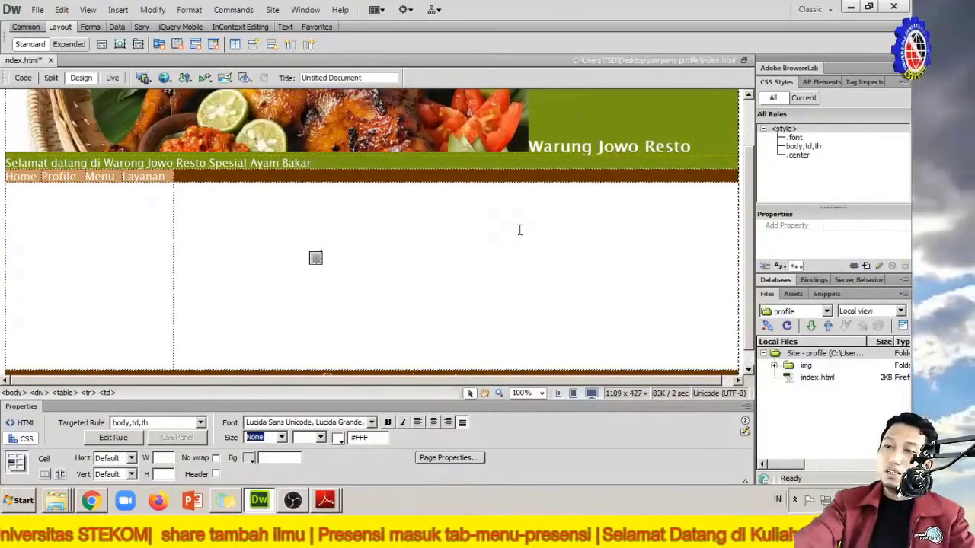
{"action": "scroll", "coordinate": [520, 230], "scroll_direction": "down", "scroll_amount": 1}
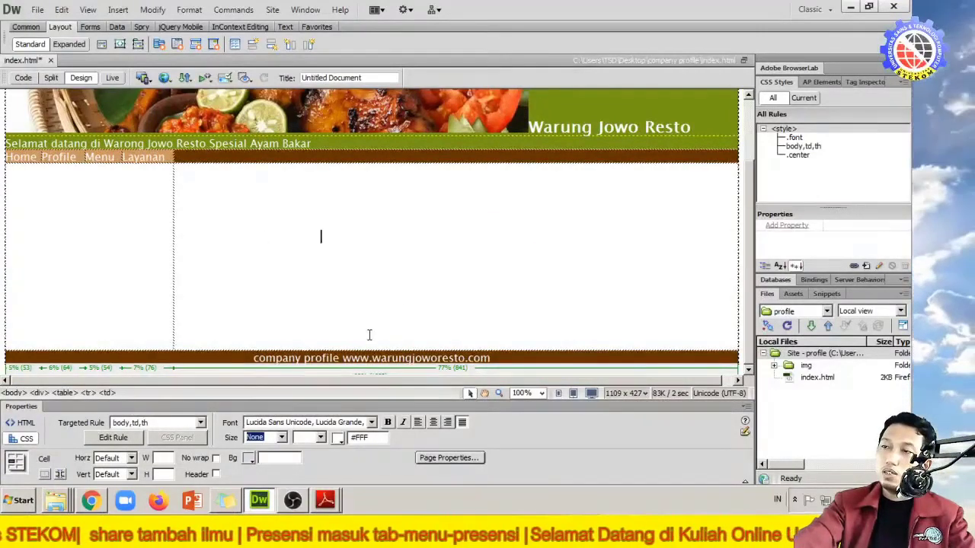
Step: Dismiss the page properties without changes and copy clipart2445935.png from the tabel/img folder inside materi 2
{"action": "left_click", "coordinate": [450, 459]}
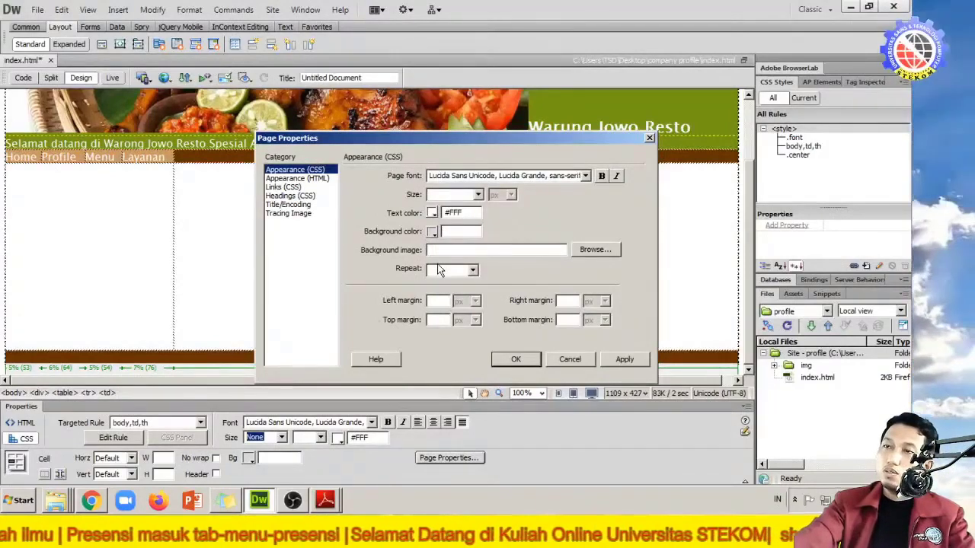
{"action": "left_click", "coordinate": [570, 360]}
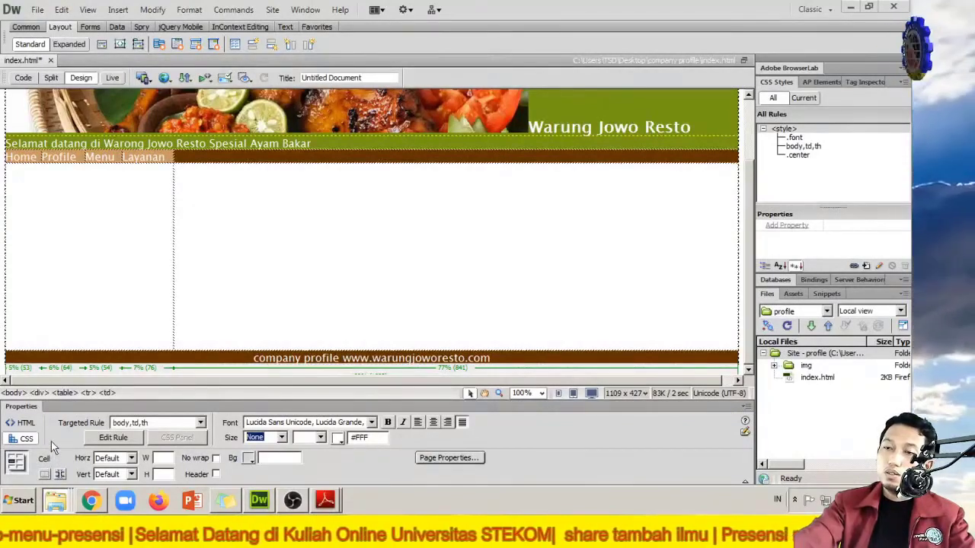
{"action": "key", "text": "alt+Tab"}
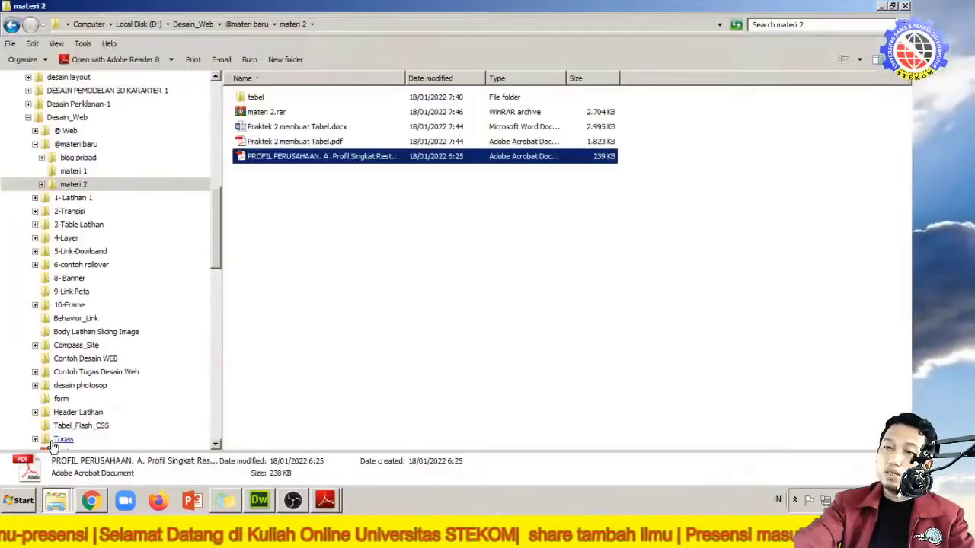
{"action": "double_click", "coordinate": [254, 97]}
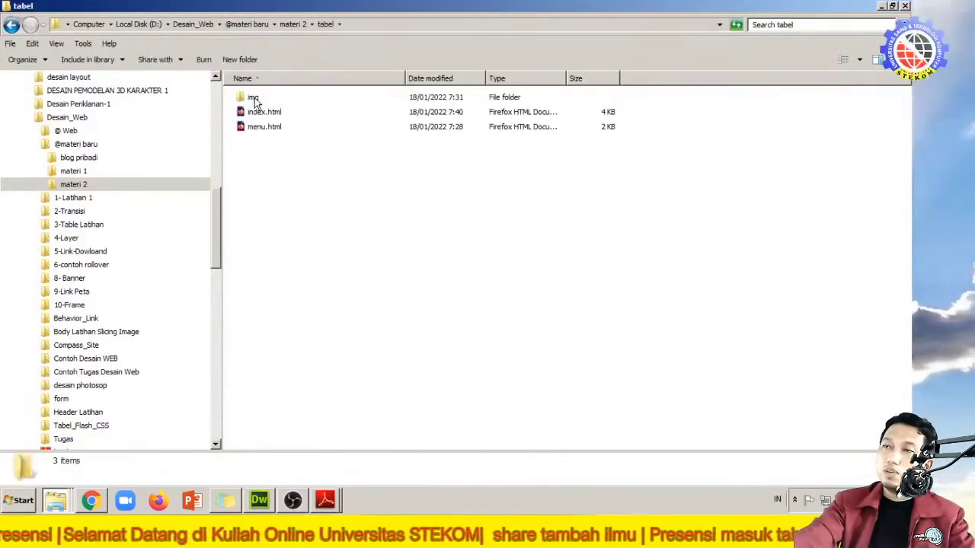
{"action": "double_click", "coordinate": [256, 99]}
{"action": "left_click", "coordinate": [440, 142]}
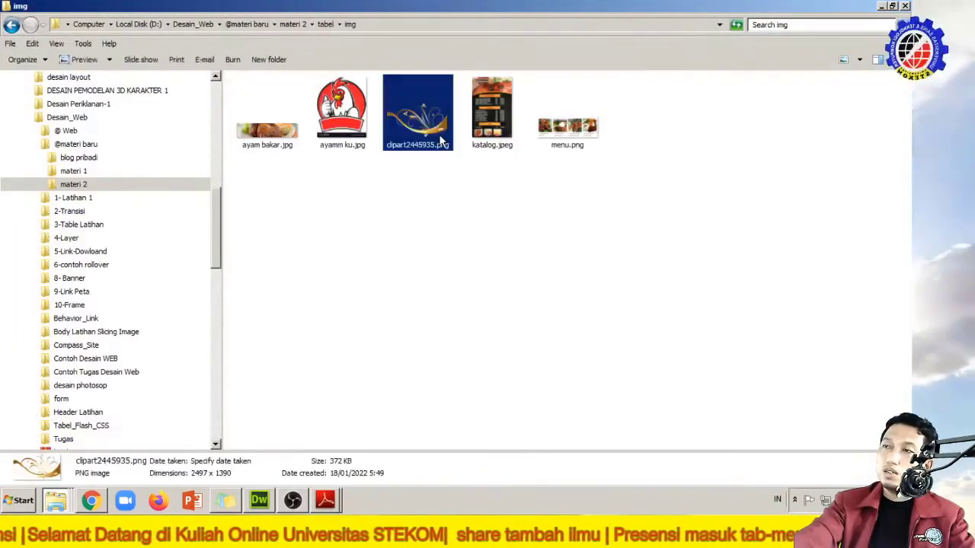
{"action": "right_click", "coordinate": [440, 142]}
{"action": "left_click", "coordinate": [467, 401]}
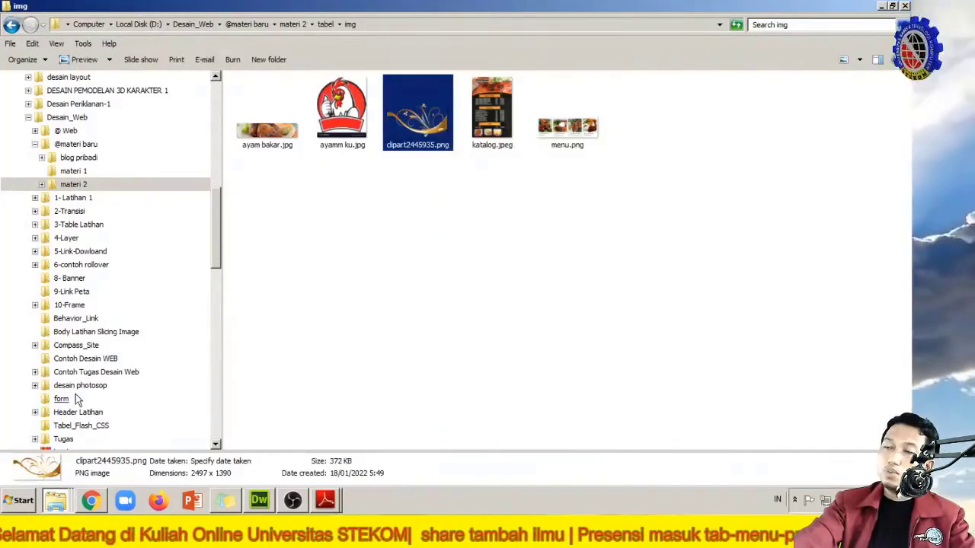
Step: Paste clipart2445935.png into the company profile img folder and preview the image
{"action": "left_click", "coordinate": [61, 476]}
{"action": "left_click", "coordinate": [285, 235]}
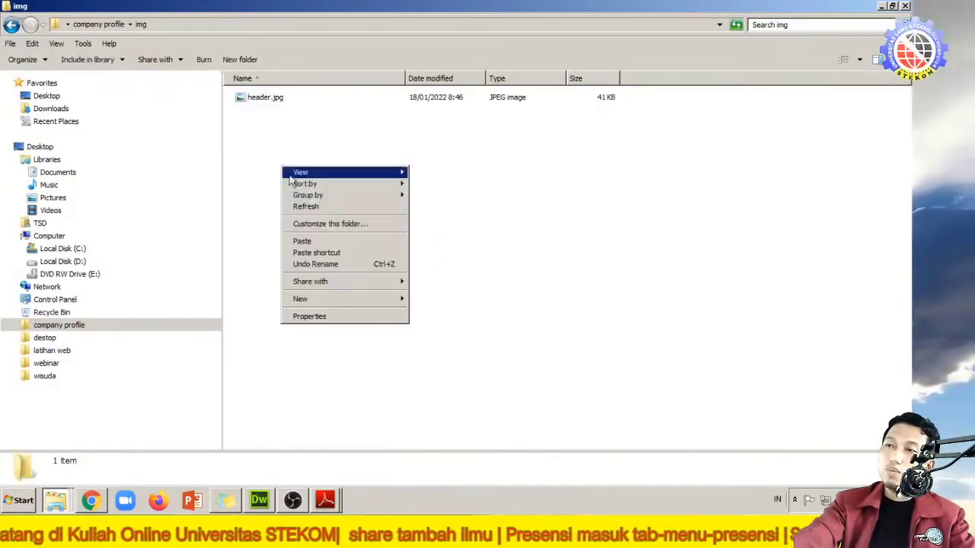
{"action": "right_click", "coordinate": [282, 168]}
{"action": "left_click", "coordinate": [326, 240]}
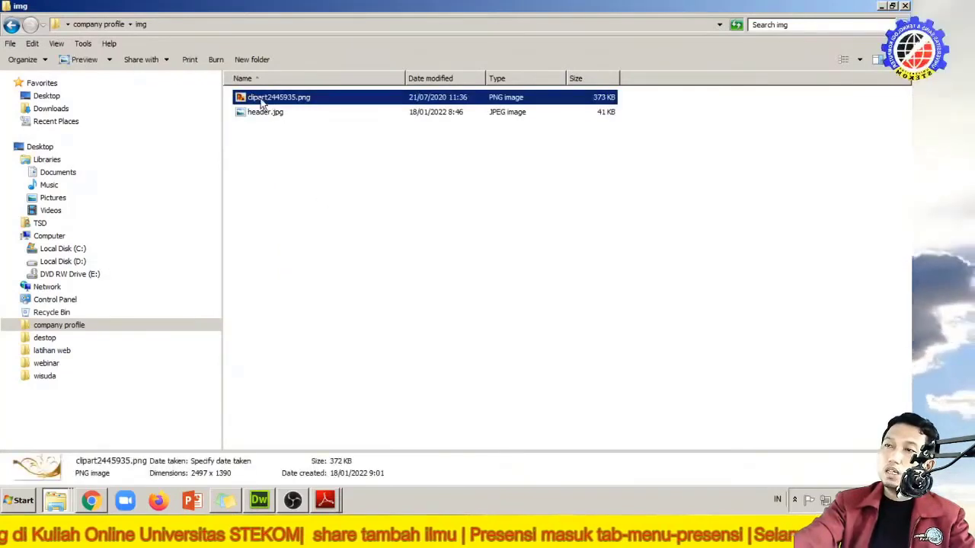
{"action": "left_click", "coordinate": [85, 60]}
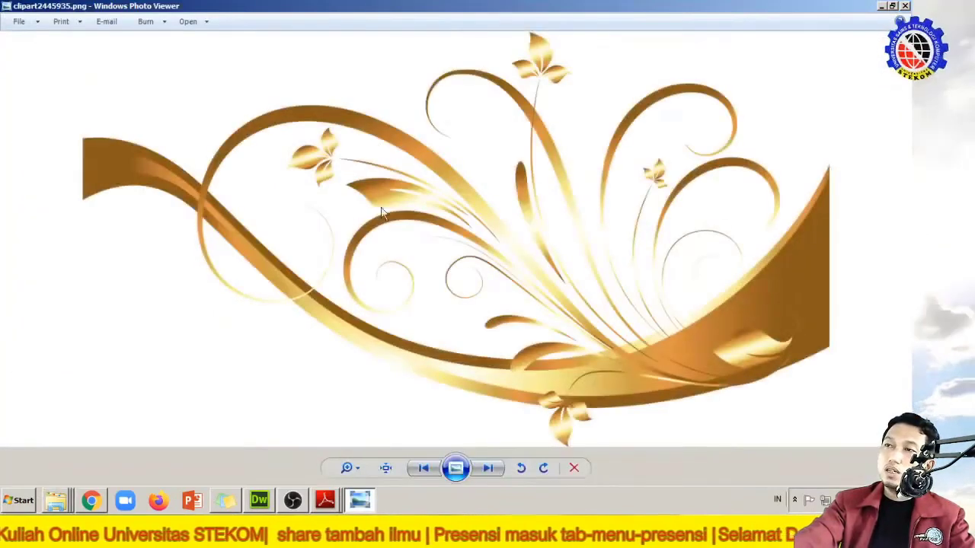
{"action": "left_click", "coordinate": [905, 6]}
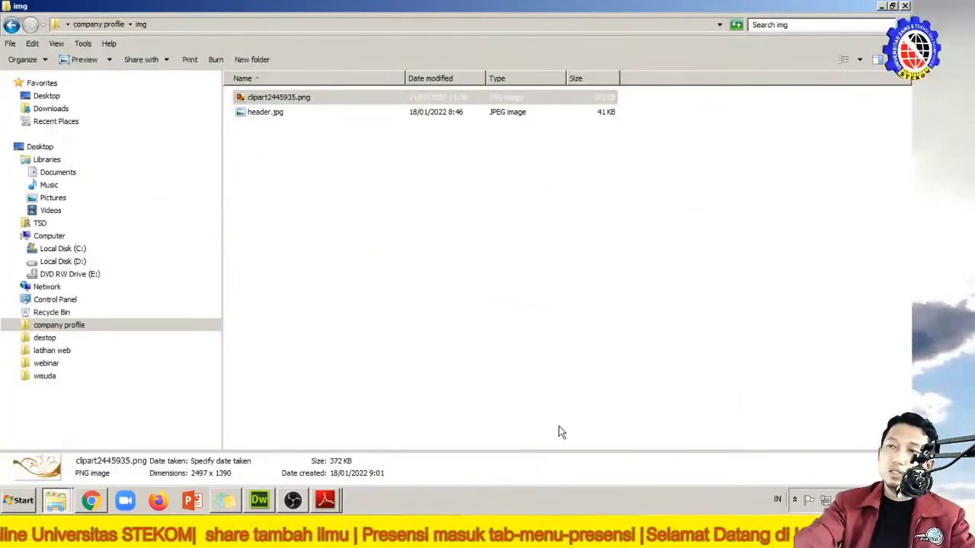
Step: Return to Dreamweaver and set img/clipart2445935.png as the page's background image
{"action": "left_click", "coordinate": [258, 500]}
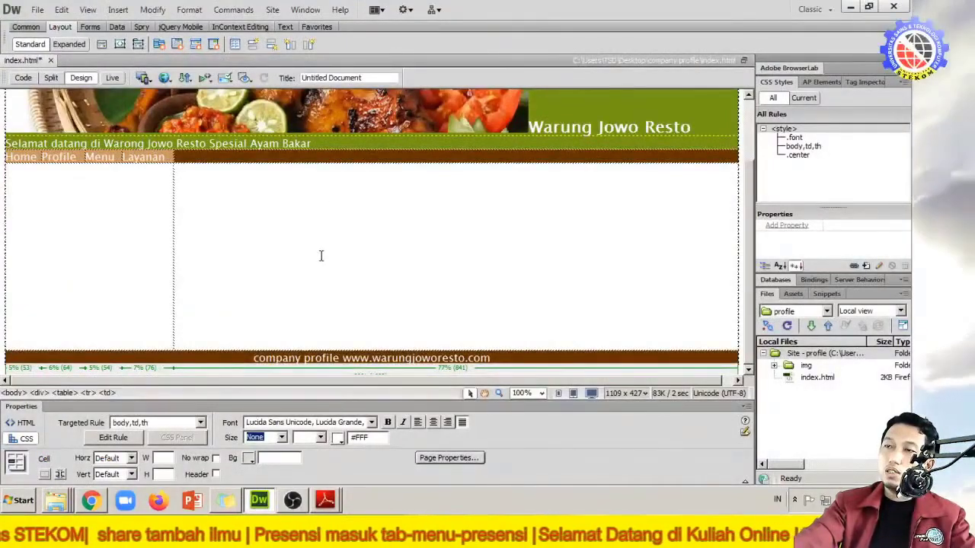
{"action": "left_click", "coordinate": [294, 265]}
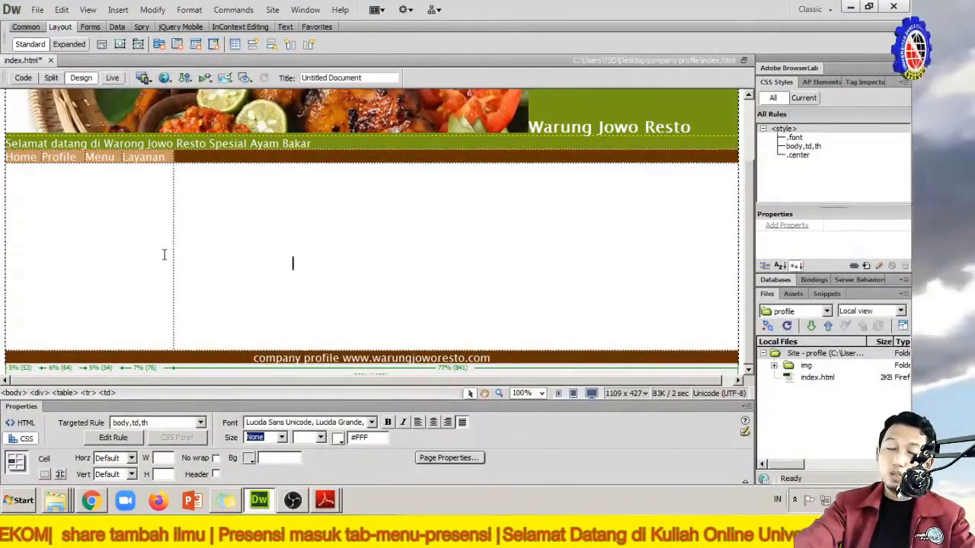
{"action": "left_click", "coordinate": [448, 459]}
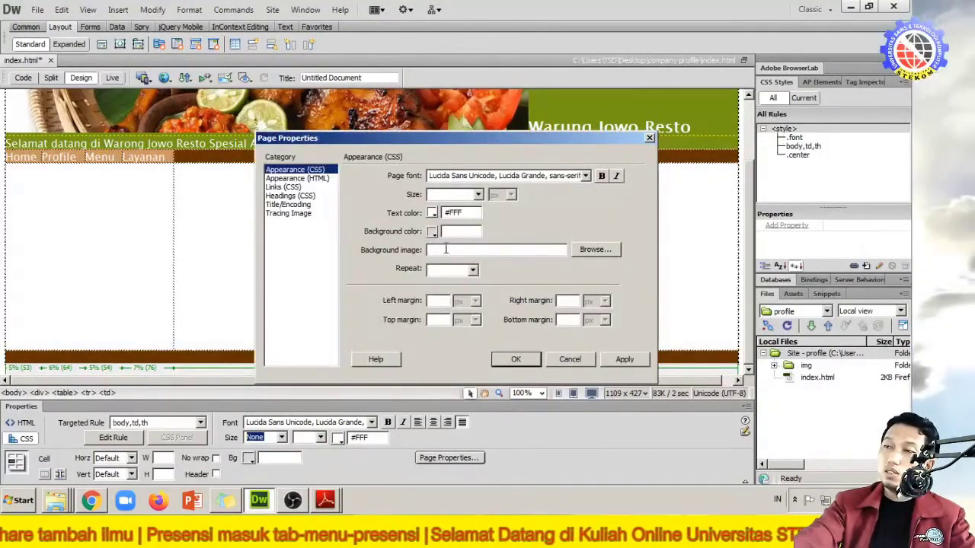
{"action": "left_click", "coordinate": [595, 250]}
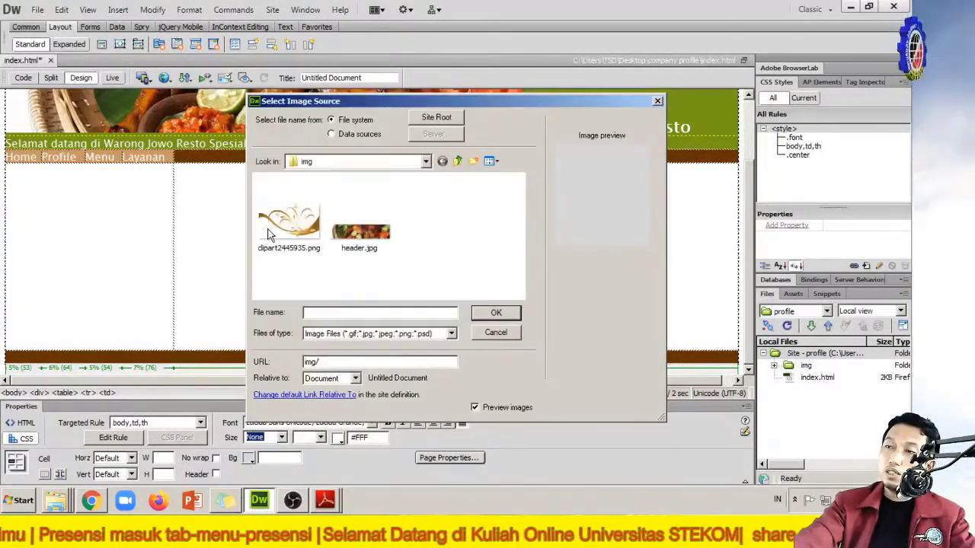
{"action": "left_click", "coordinate": [268, 236]}
{"action": "left_click", "coordinate": [492, 316]}
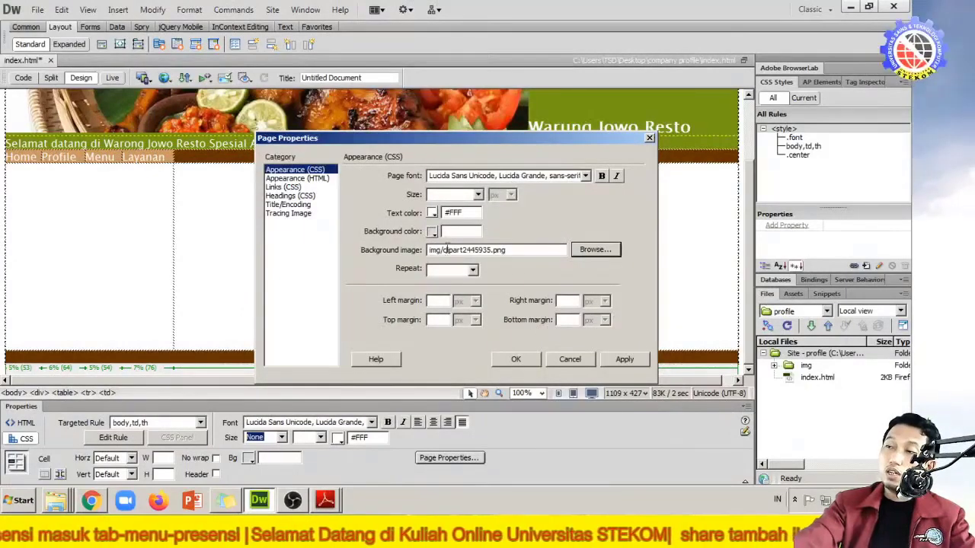
{"action": "left_click", "coordinate": [623, 360]}
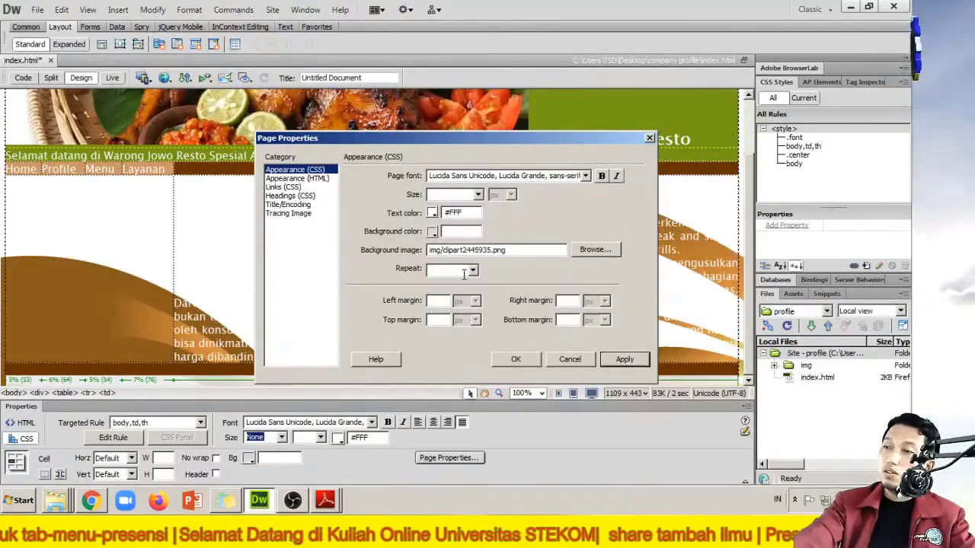
{"action": "left_click", "coordinate": [516, 359]}
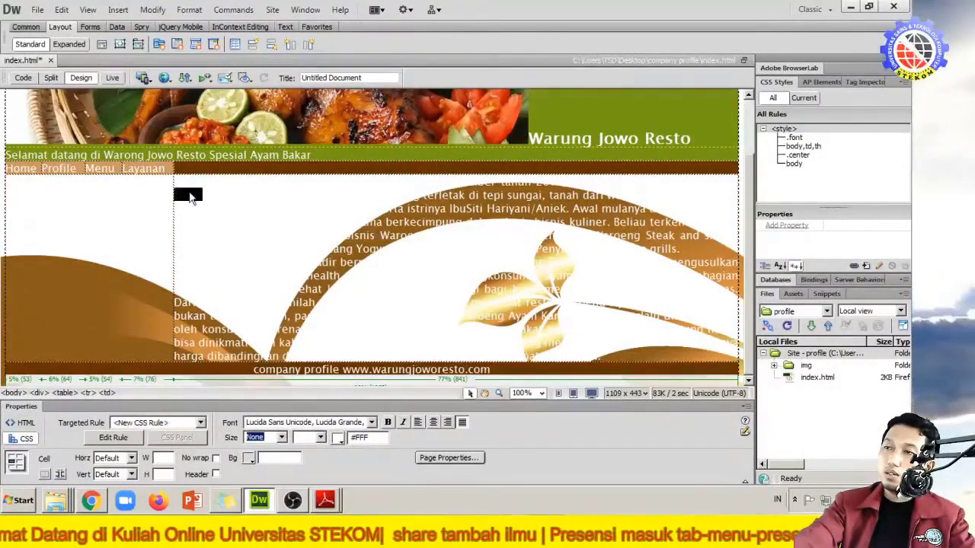
Step: Save index.html, check the reloaded page with its background and profile text in Chrome, and return to Dreamweaver
{"action": "left_click", "coordinate": [189, 193]}
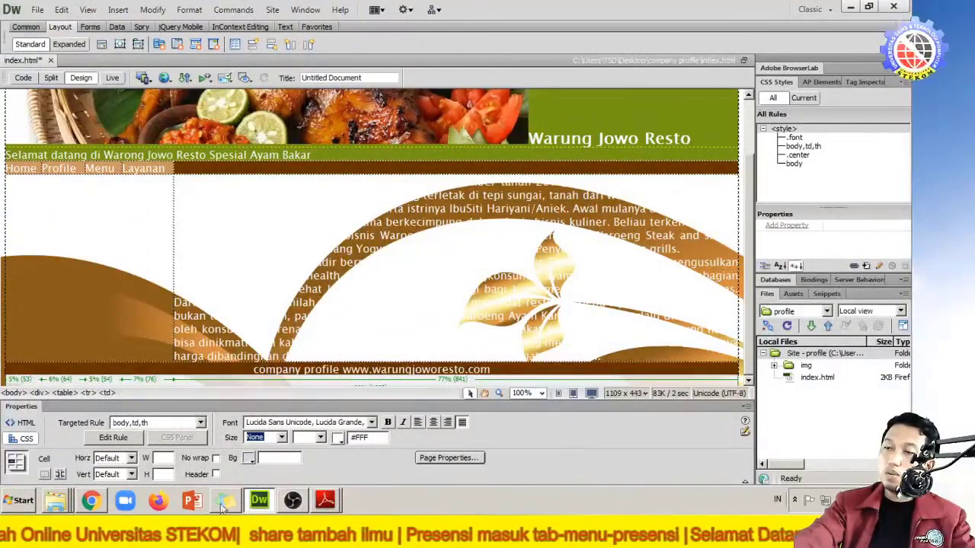
{"action": "left_click", "coordinate": [284, 247]}
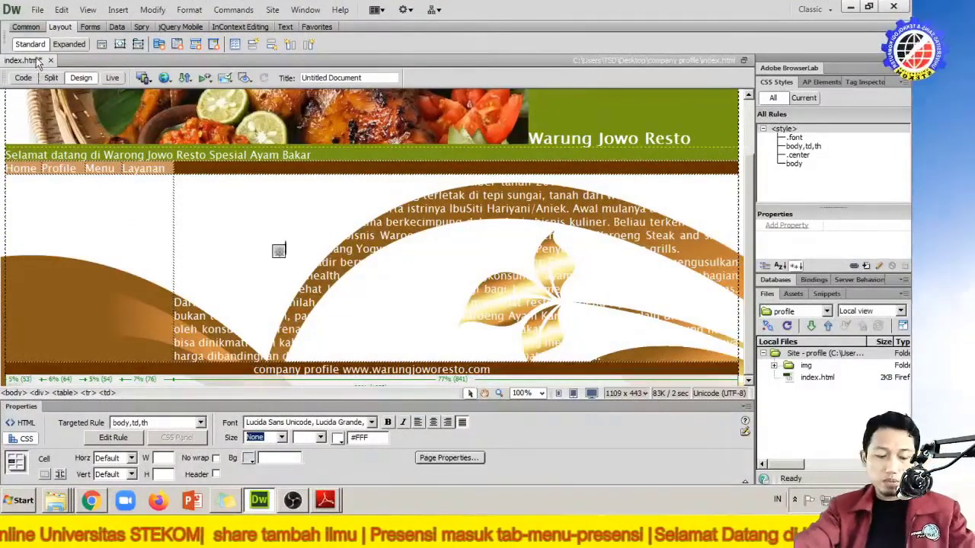
{"action": "key", "text": "ctrl+s"}
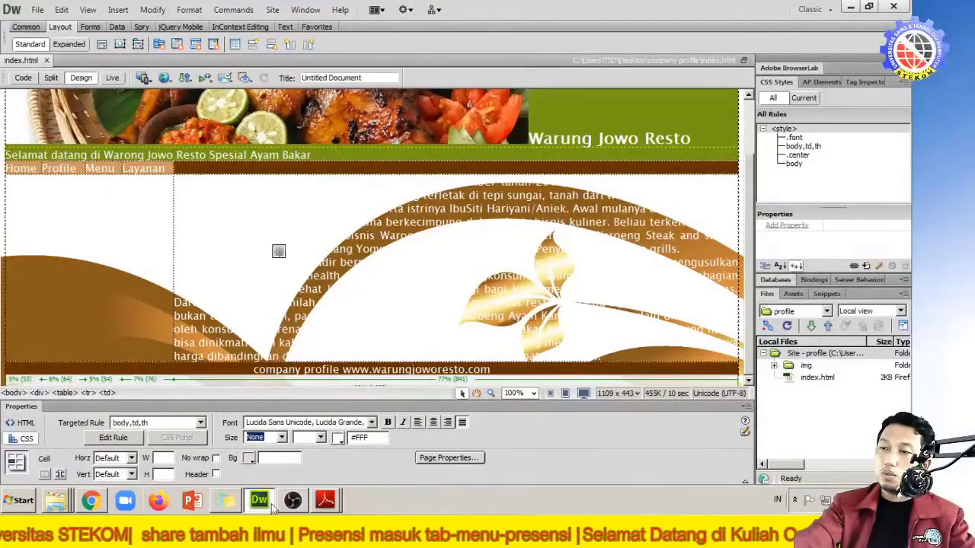
{"action": "left_click", "coordinate": [92, 500]}
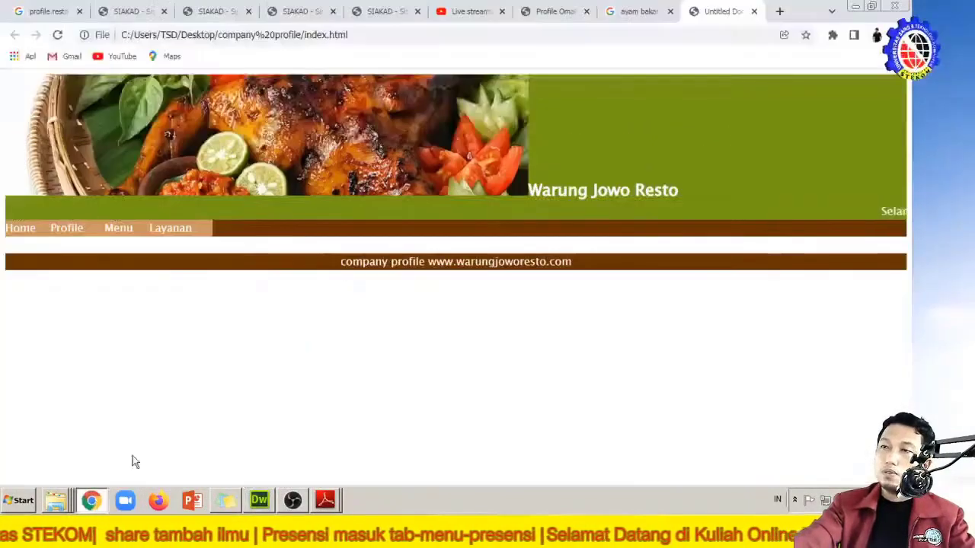
{"action": "left_click", "coordinate": [58, 35]}
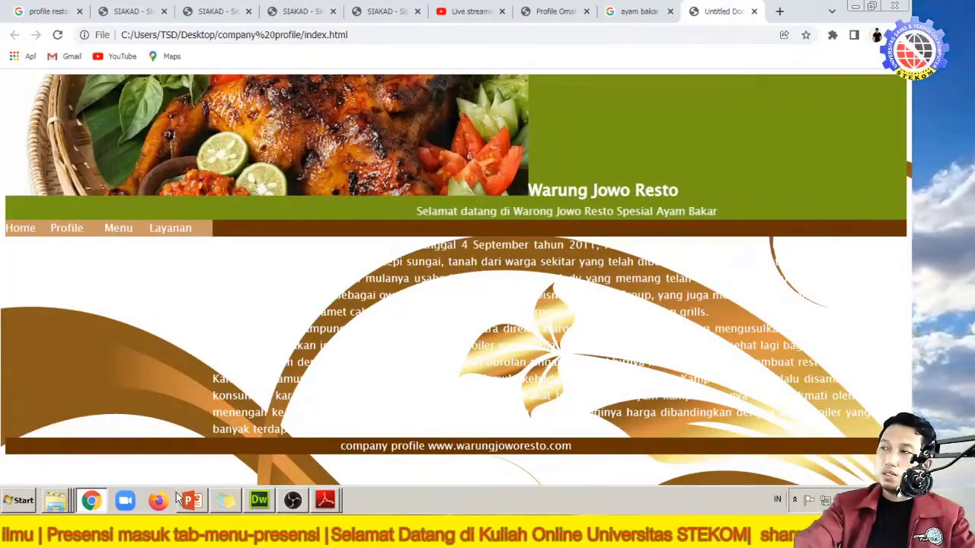
{"action": "left_click", "coordinate": [258, 505]}
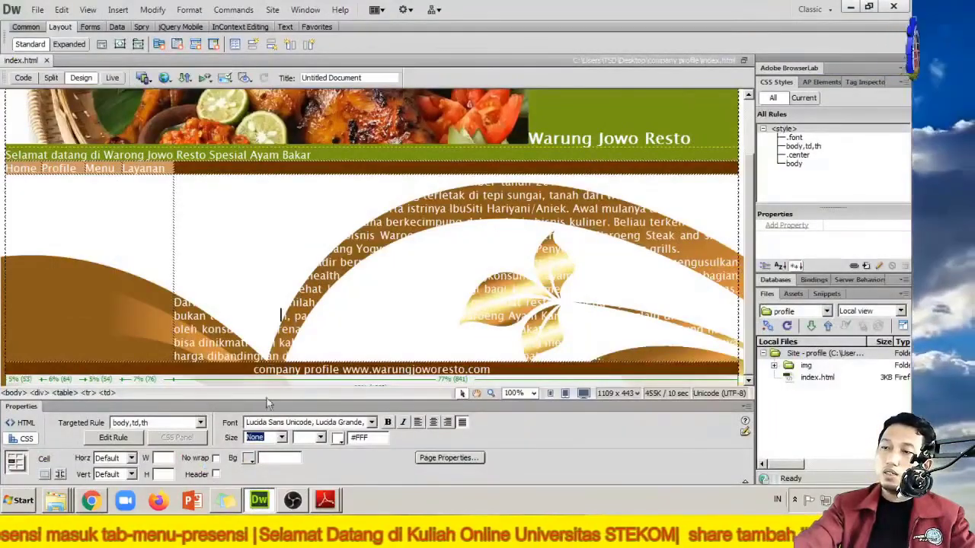
Step: Set the profile text cell's background to #663300, check the reloaded page in Chrome, and return to Dreamweaver
{"action": "left_click", "coordinate": [249, 458]}
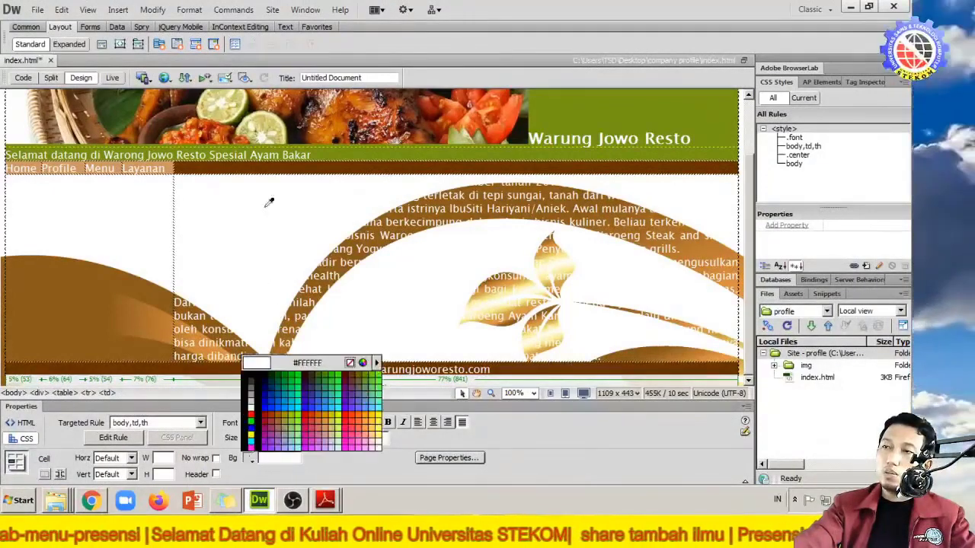
{"action": "left_click", "coordinate": [266, 168]}
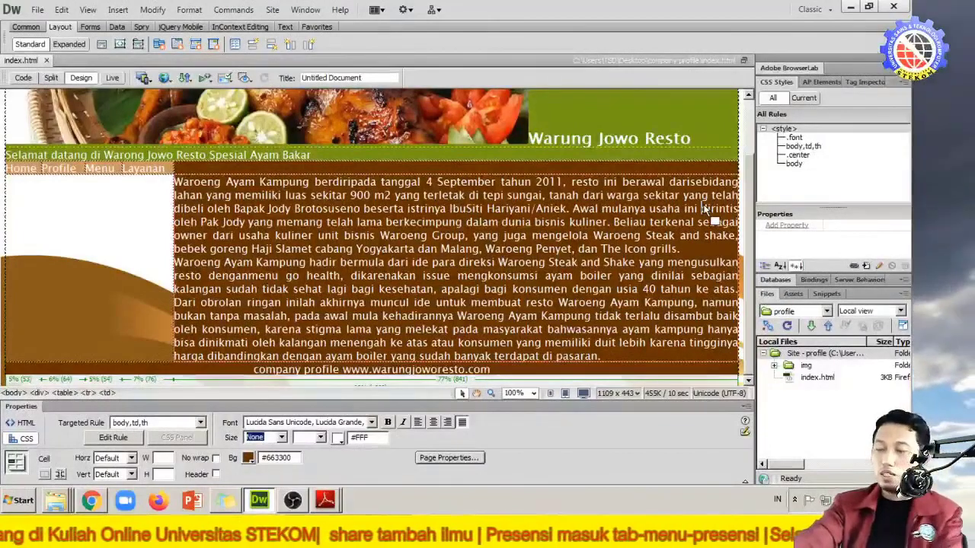
{"action": "left_click", "coordinate": [91, 500]}
{"action": "left_click", "coordinate": [57, 36]}
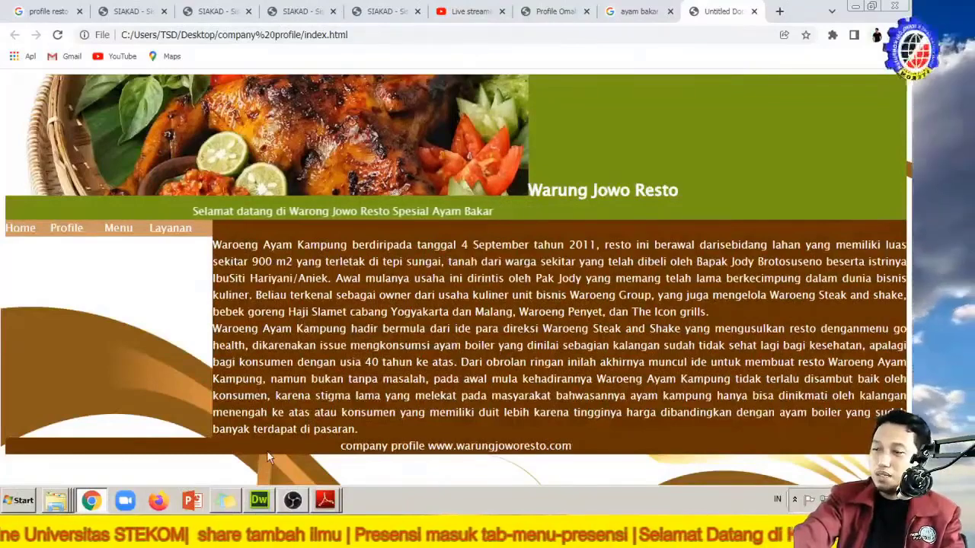
{"action": "left_click", "coordinate": [264, 503]}
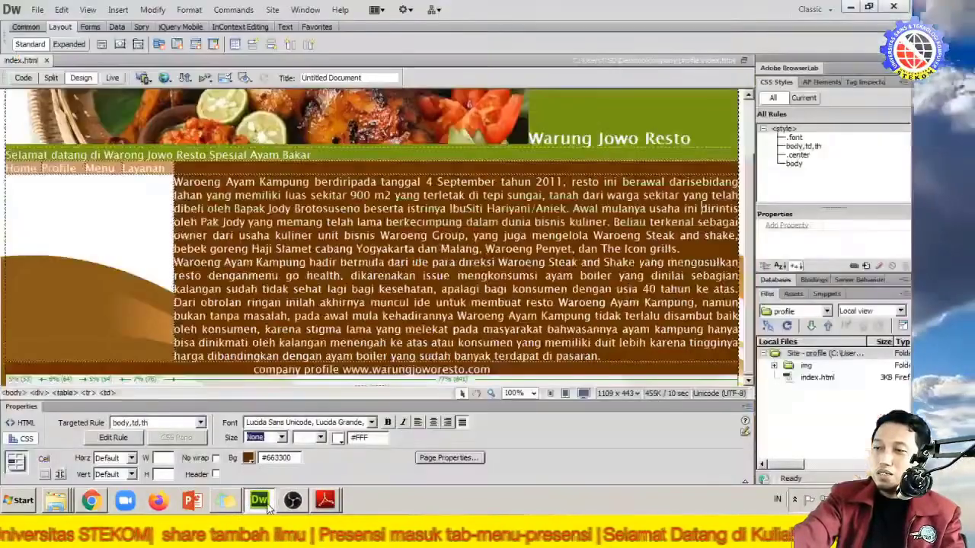
Step: Switch to the tabel/img folder in File Explorer and preview menu.png and the images after it
{"action": "scroll", "coordinate": [297, 264], "scroll_direction": "up", "scroll_amount": 2}
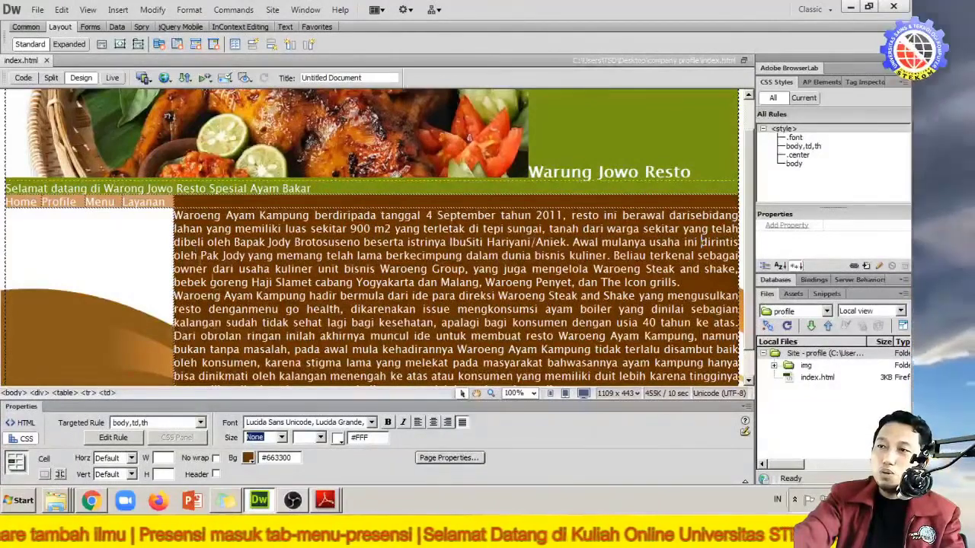
{"action": "left_click", "coordinate": [95, 272]}
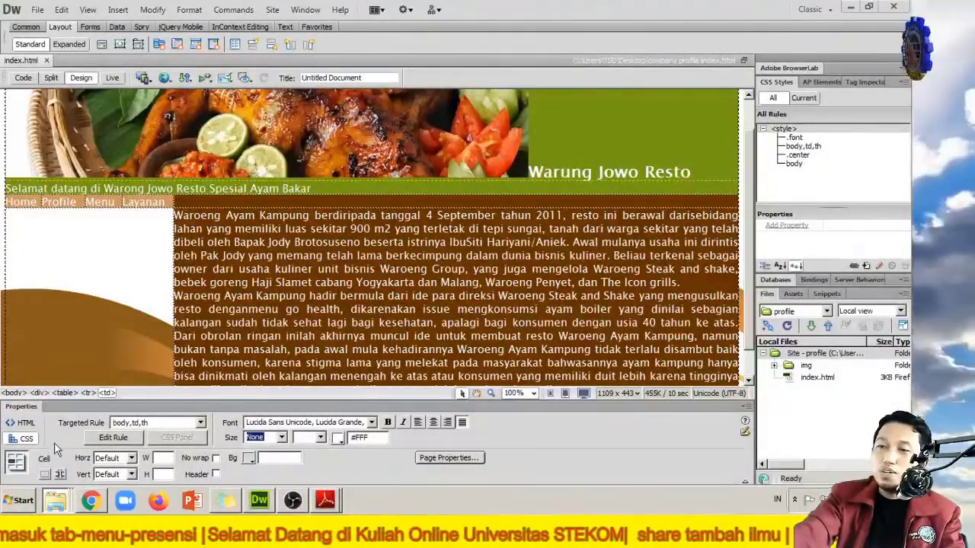
{"action": "key", "text": "alt+Tab"}
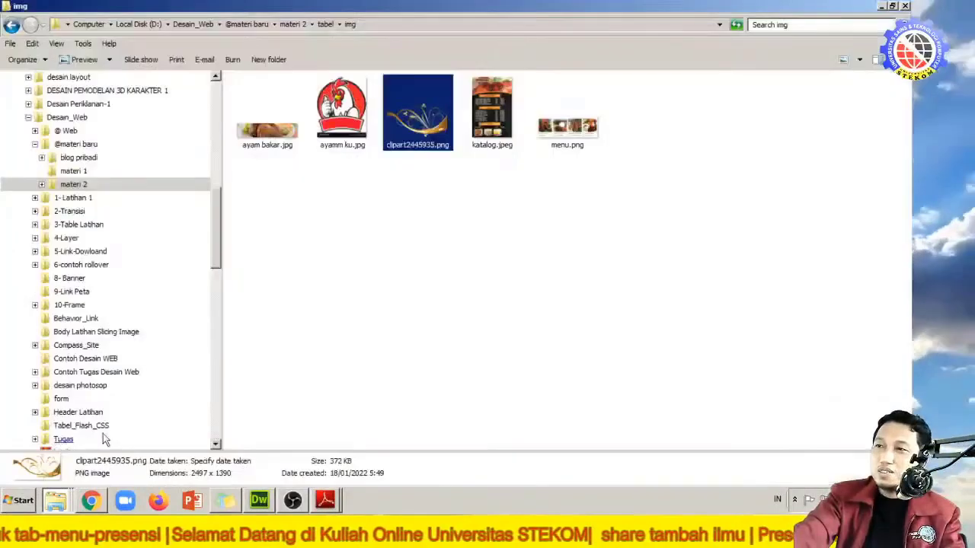
{"action": "left_click", "coordinate": [423, 209]}
{"action": "left_click", "coordinate": [562, 134]}
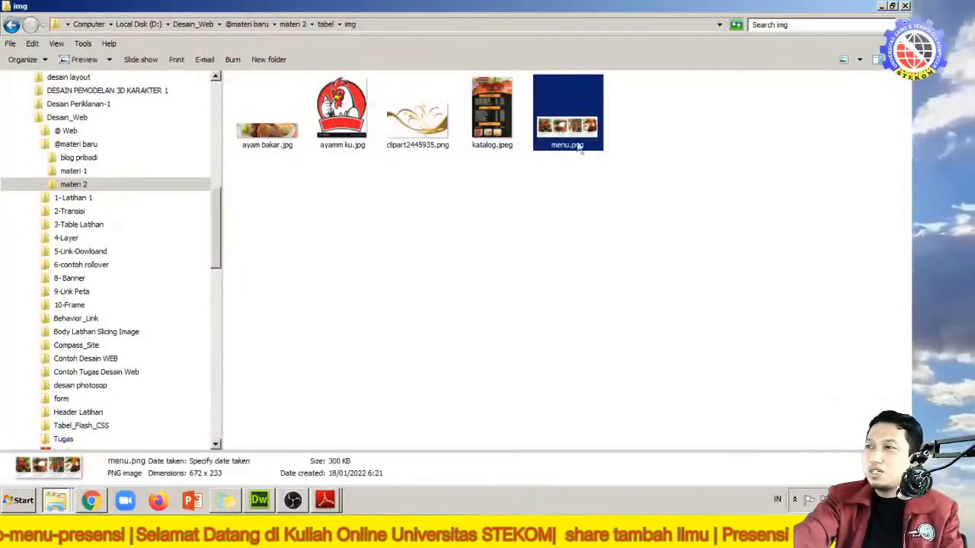
{"action": "double_click", "coordinate": [561, 145]}
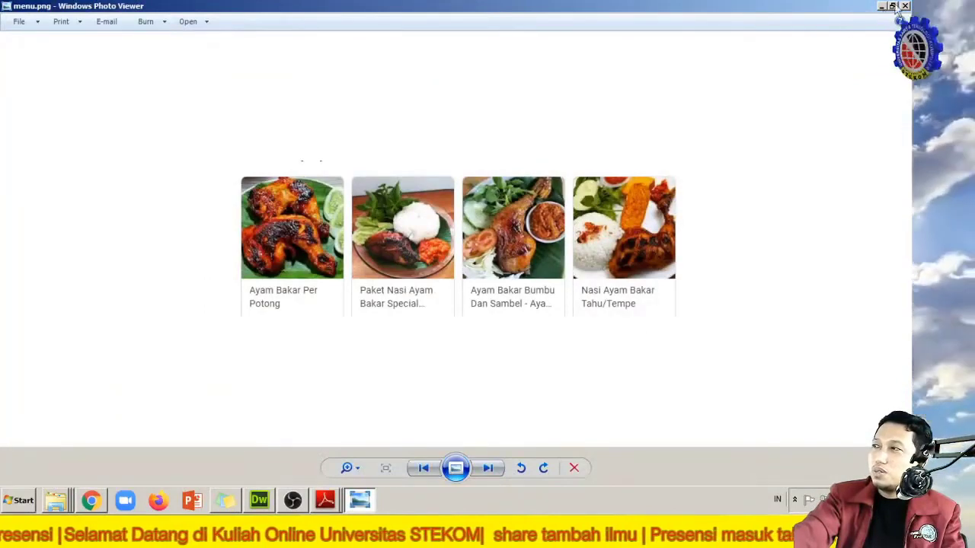
{"action": "left_click", "coordinate": [488, 469]}
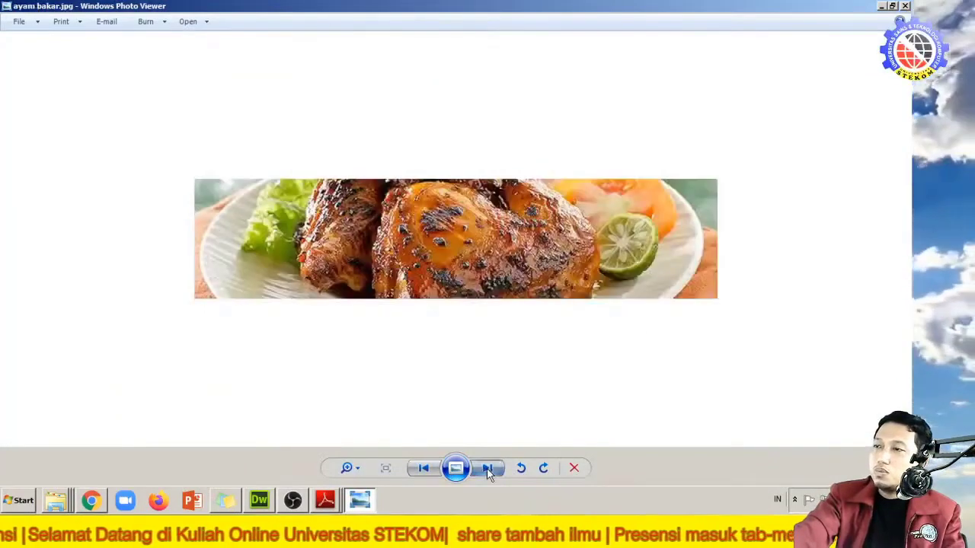
{"action": "left_click", "coordinate": [488, 469]}
{"action": "left_click", "coordinate": [906, 6]}
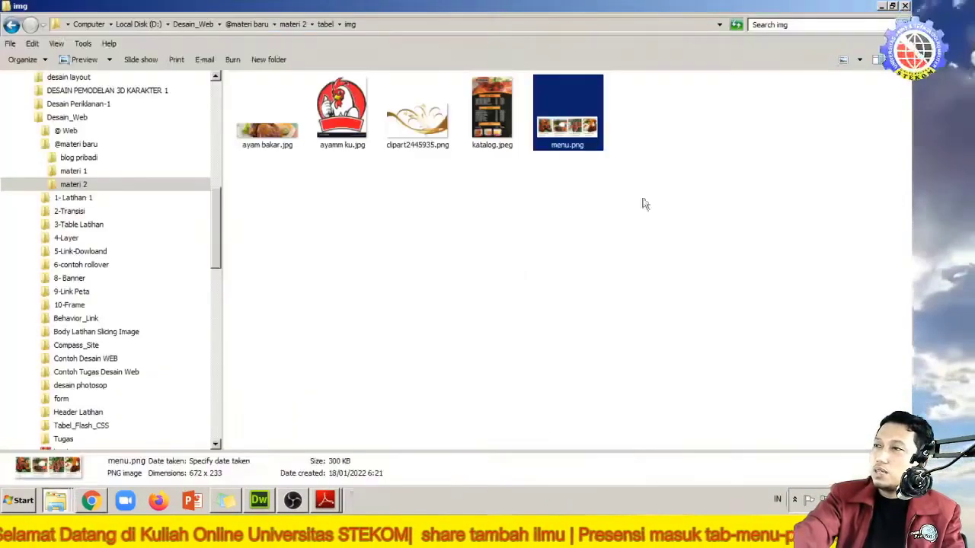
Step: Copy menu.png, katalog.jpeg and ayamm ku.jpg from the tabel/img folder
{"action": "left_click", "coordinate": [489, 144], "text": "ctrl"}
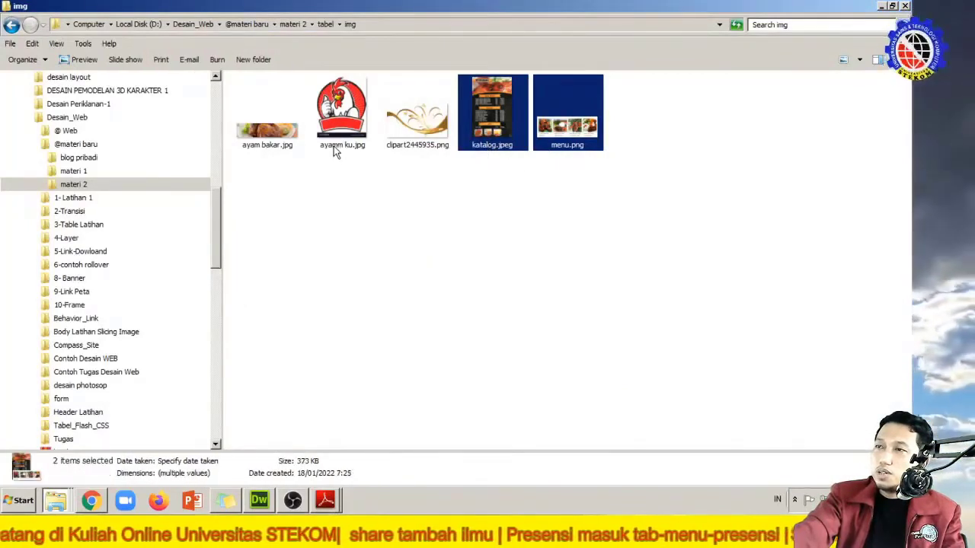
{"action": "left_click", "coordinate": [335, 146], "text": "ctrl"}
{"action": "right_click", "coordinate": [335, 146]}
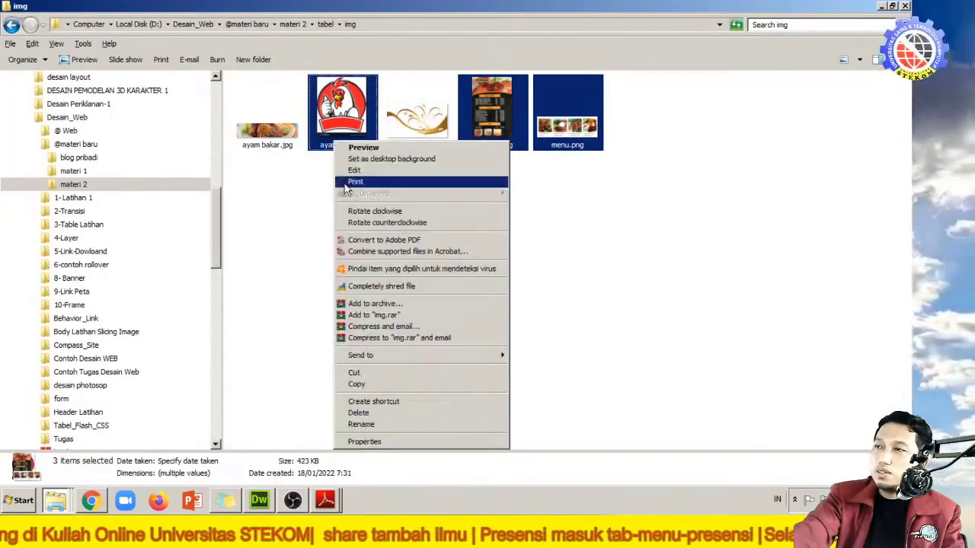
{"action": "left_click", "coordinate": [358, 390]}
Step: Paste the three copied images into the company profile img folder and check the folder's path
{"action": "left_click", "coordinate": [91, 500]}
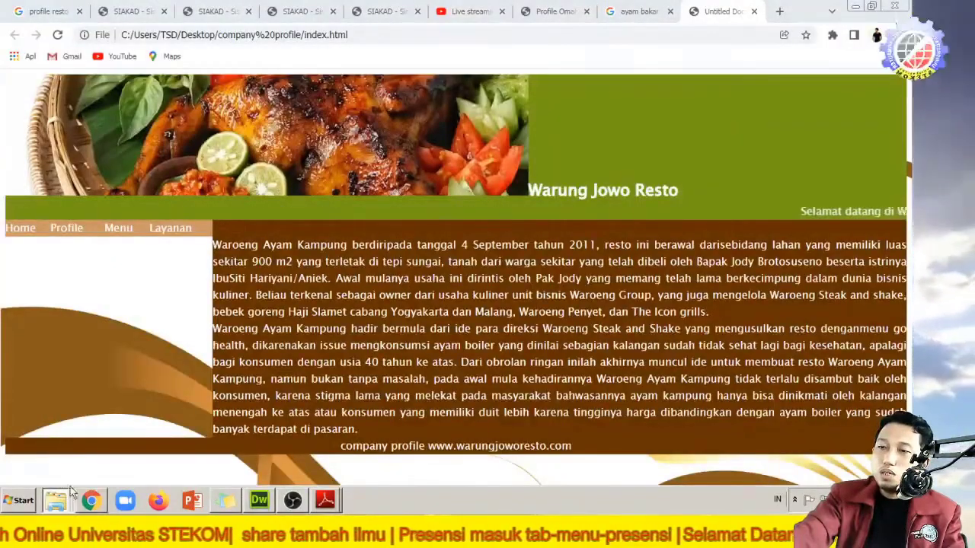
{"action": "left_click", "coordinate": [55, 501]}
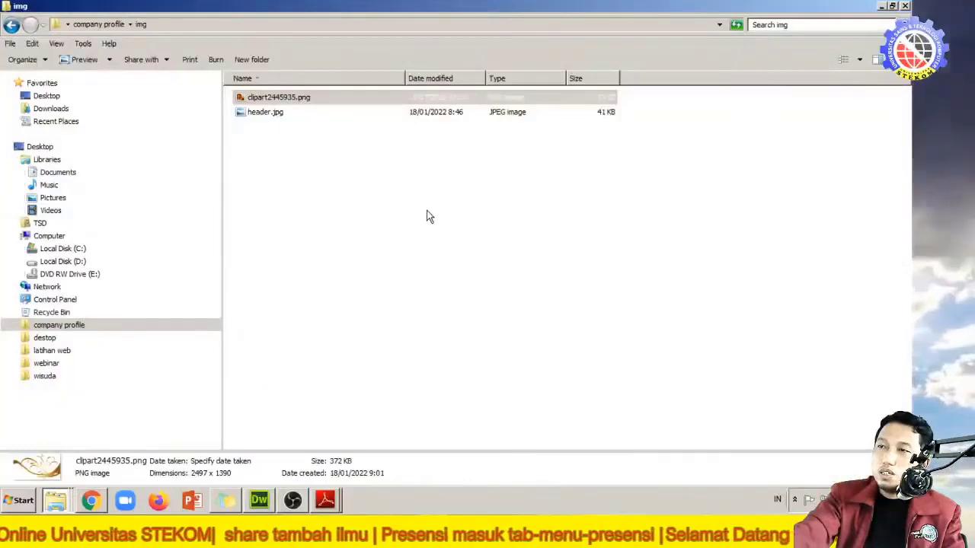
{"action": "right_click", "coordinate": [304, 164]}
{"action": "left_click", "coordinate": [324, 241]}
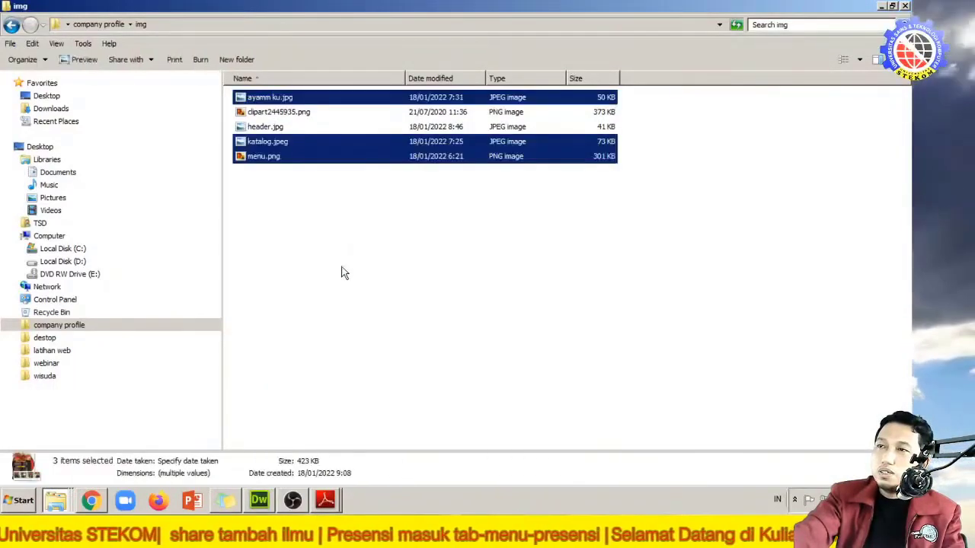
{"action": "left_click", "coordinate": [343, 272]}
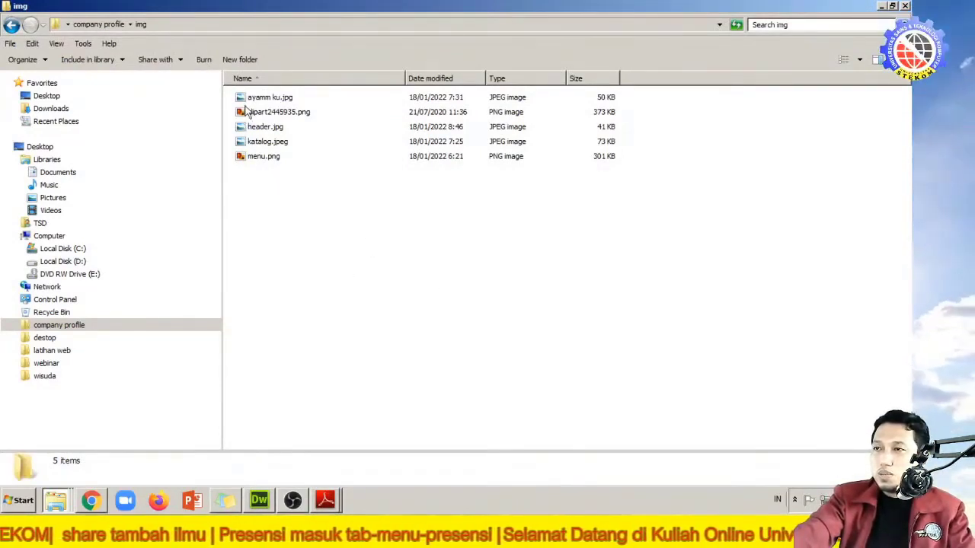
{"action": "left_click", "coordinate": [196, 23]}
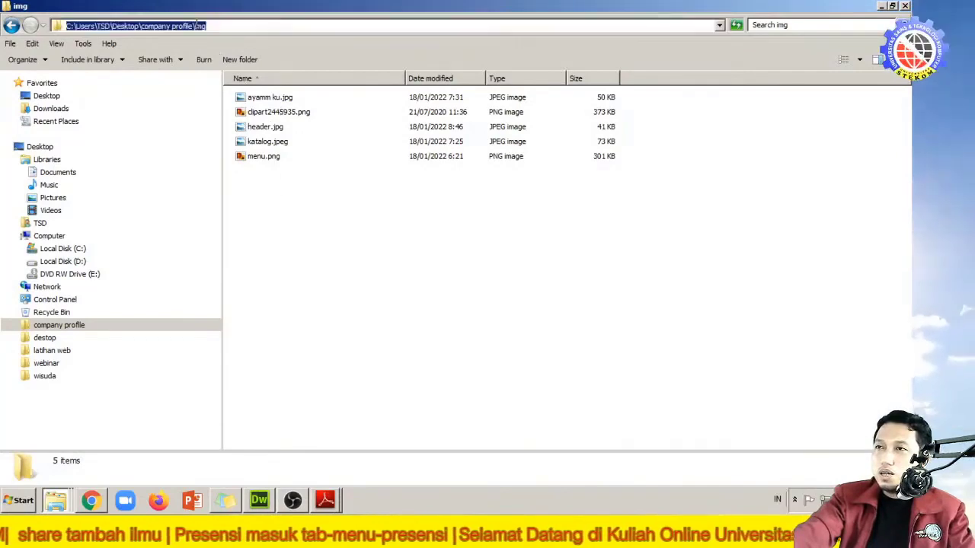
Step: Return to Dreamweaver and delete all the profile text from the brown content cell
{"action": "left_click", "coordinate": [260, 501]}
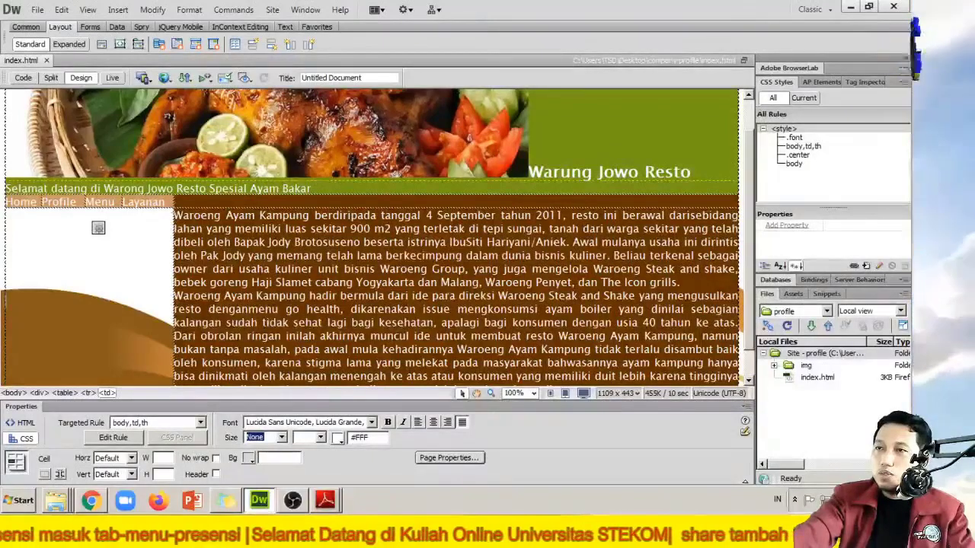
{"action": "triple_click", "coordinate": [203, 242]}
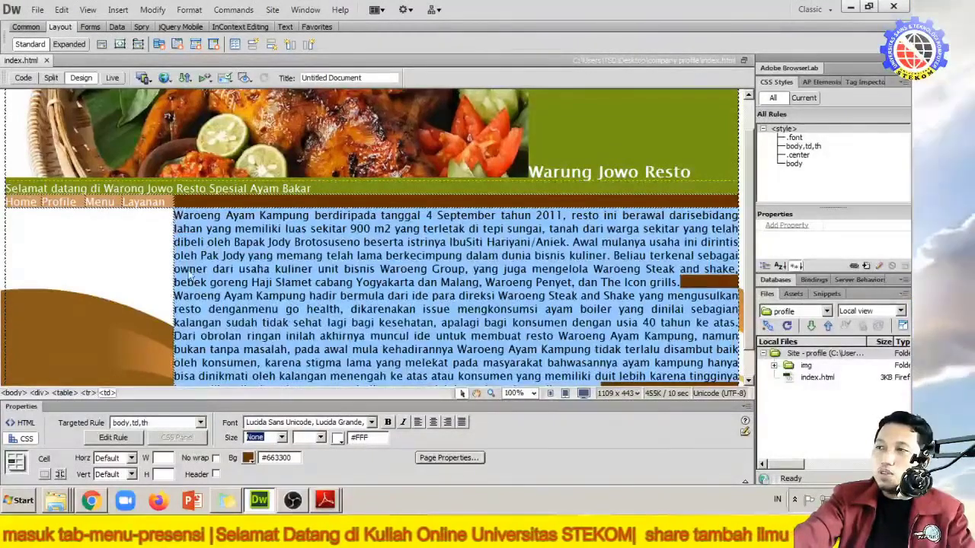
{"action": "left_click", "coordinate": [188, 279]}
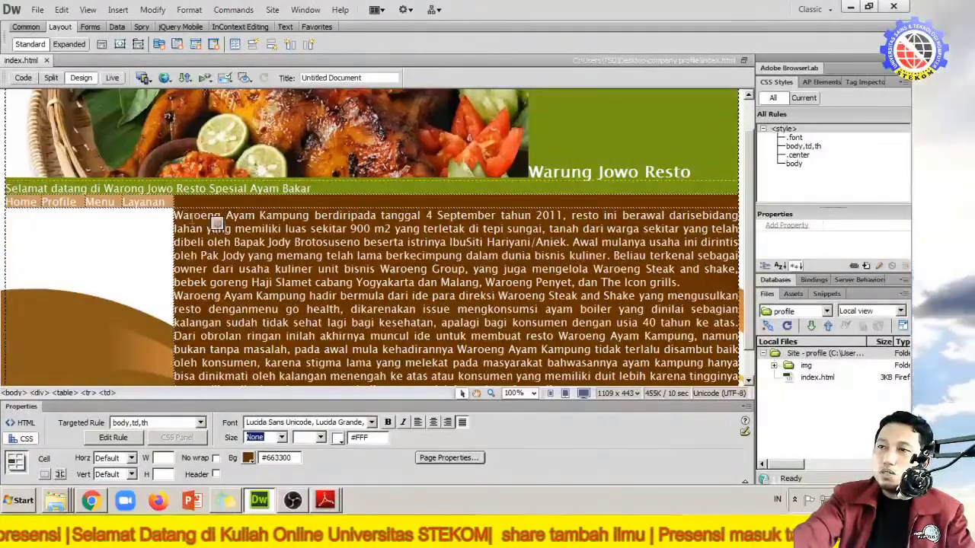
{"action": "scroll", "coordinate": [217, 223], "scroll_direction": "down", "scroll_amount": 1}
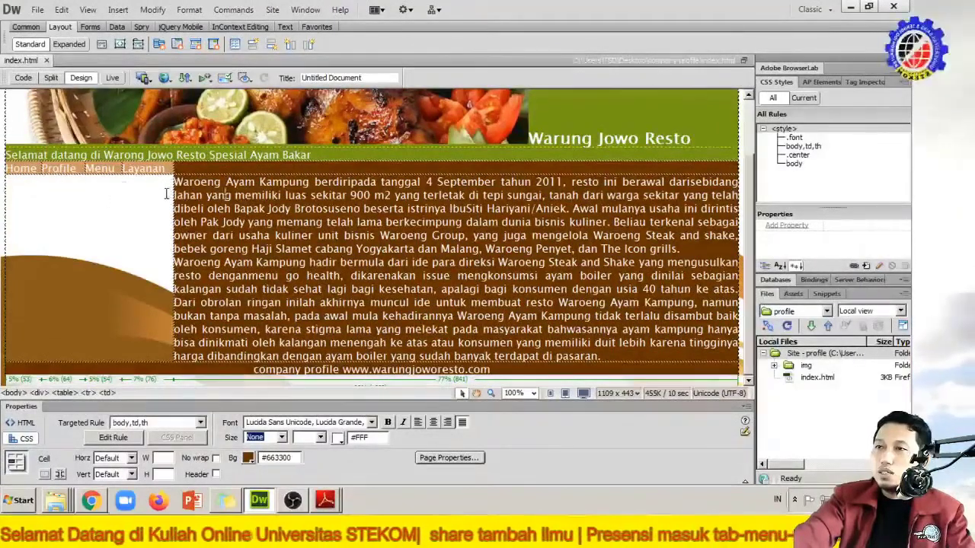
{"action": "left_click_drag", "start_coordinate": [174, 182], "coordinate": [504, 355]}
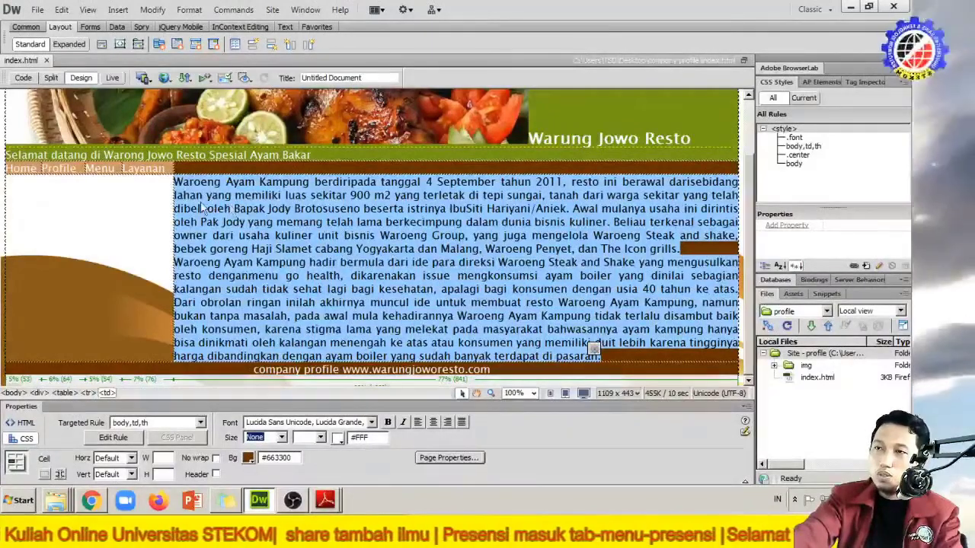
{"action": "key", "text": "Delete"}
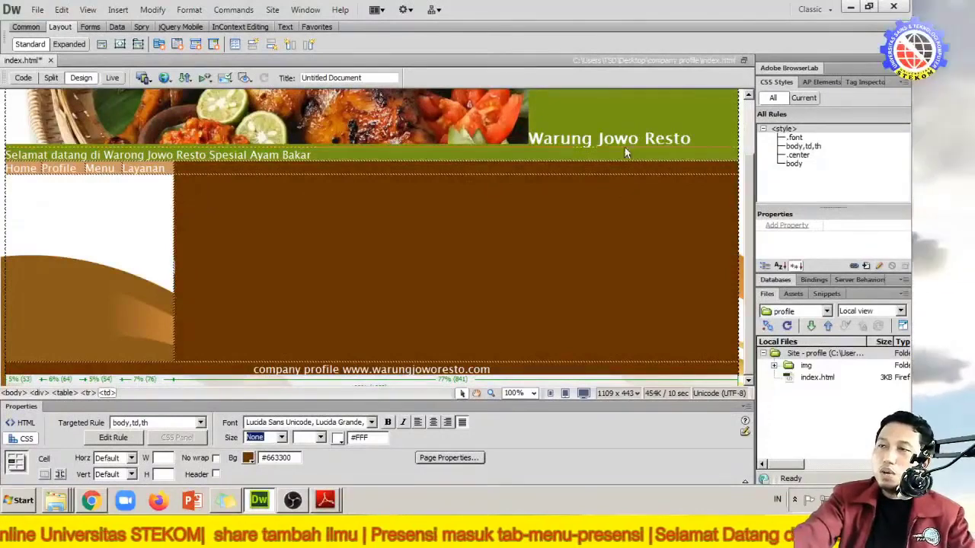
Step: Save the emptied page as a new document named menu in the company profile folder
{"action": "left_click", "coordinate": [37, 9]}
{"action": "left_click", "coordinate": [64, 133]}
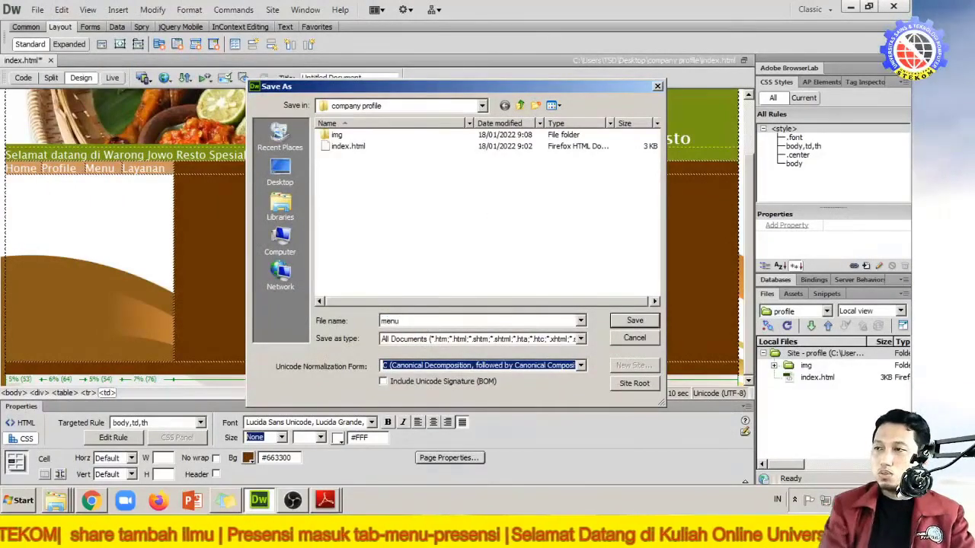
{"action": "left_click", "coordinate": [634, 320]}
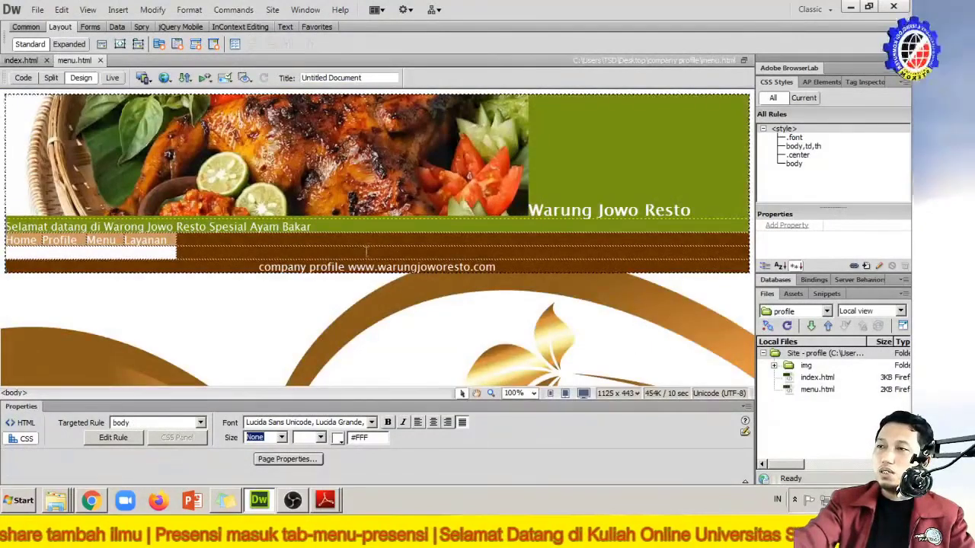
Step: Insert menu.png from the img folder into the menu page's empty brown content cell, without alternate text
{"action": "left_click", "coordinate": [366, 251]}
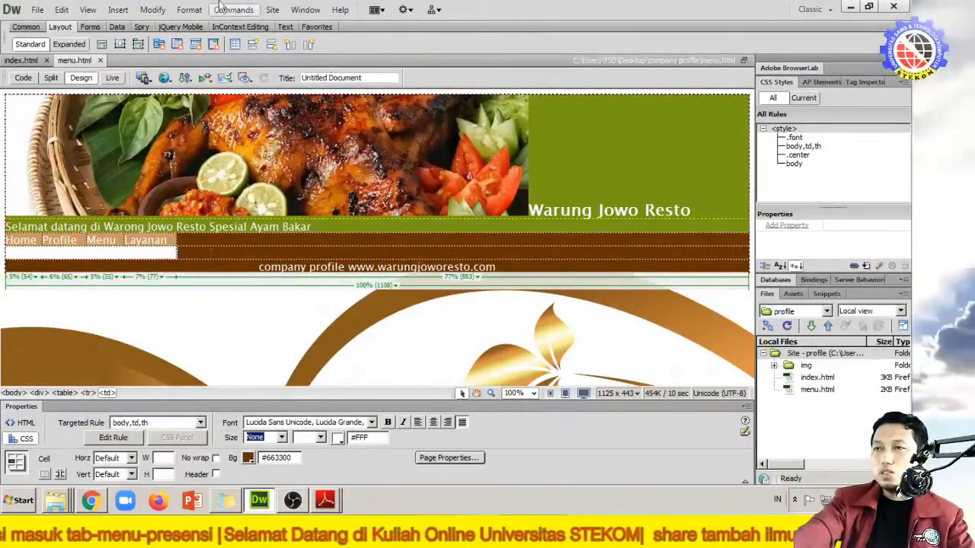
{"action": "left_click", "coordinate": [118, 10]}
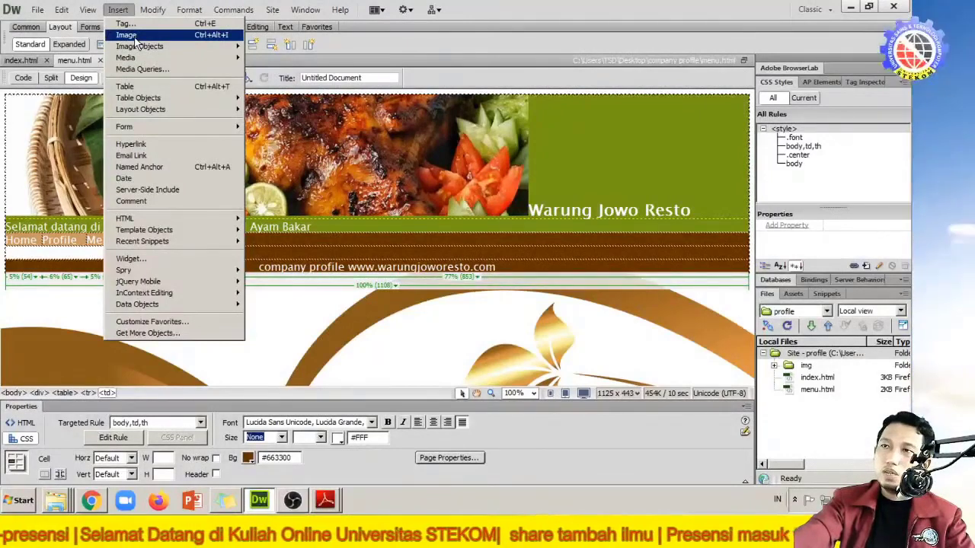
{"action": "left_click", "coordinate": [128, 35]}
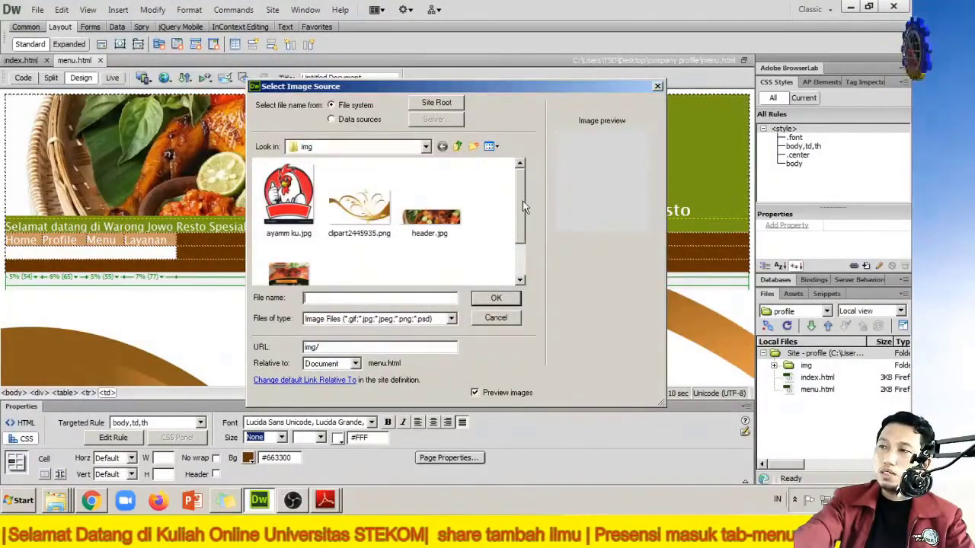
{"action": "scroll", "coordinate": [522, 201], "scroll_direction": "down", "scroll_amount": 2}
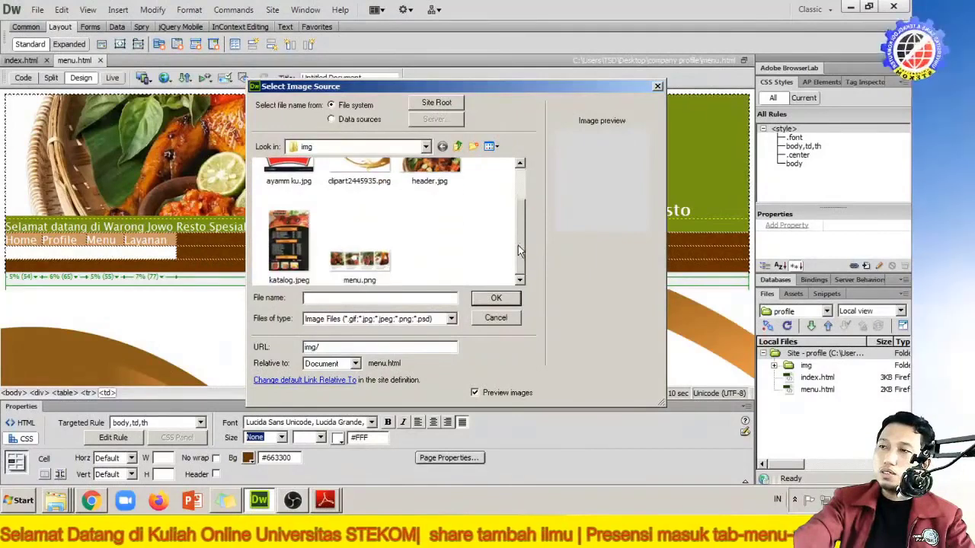
{"action": "left_click", "coordinate": [378, 260]}
{"action": "left_click", "coordinate": [496, 301]}
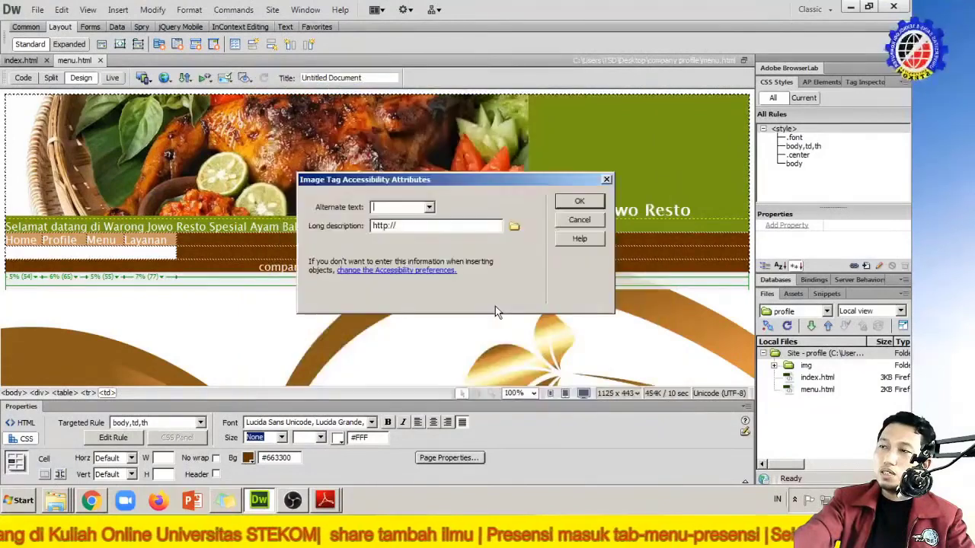
{"action": "left_click", "coordinate": [571, 201]}
{"action": "left_click", "coordinate": [624, 259]}
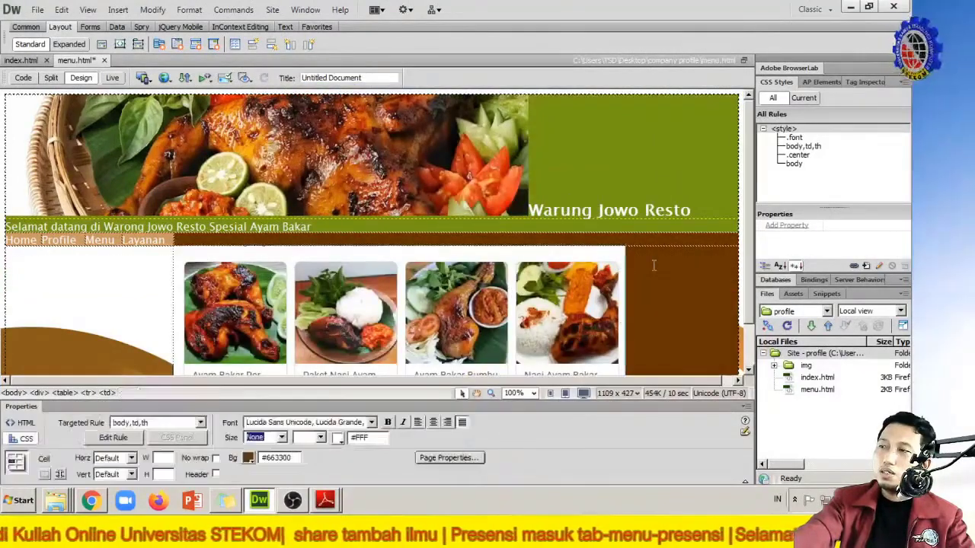
Step: Look over the menu page's image and navigation row, and switch to the index.html document
{"action": "scroll", "coordinate": [653, 263], "scroll_direction": "down", "scroll_amount": 2}
{"action": "scroll", "coordinate": [611, 271], "scroll_direction": "up", "scroll_amount": 1}
{"action": "scroll", "coordinate": [612, 271], "scroll_direction": "down", "scroll_amount": 1}
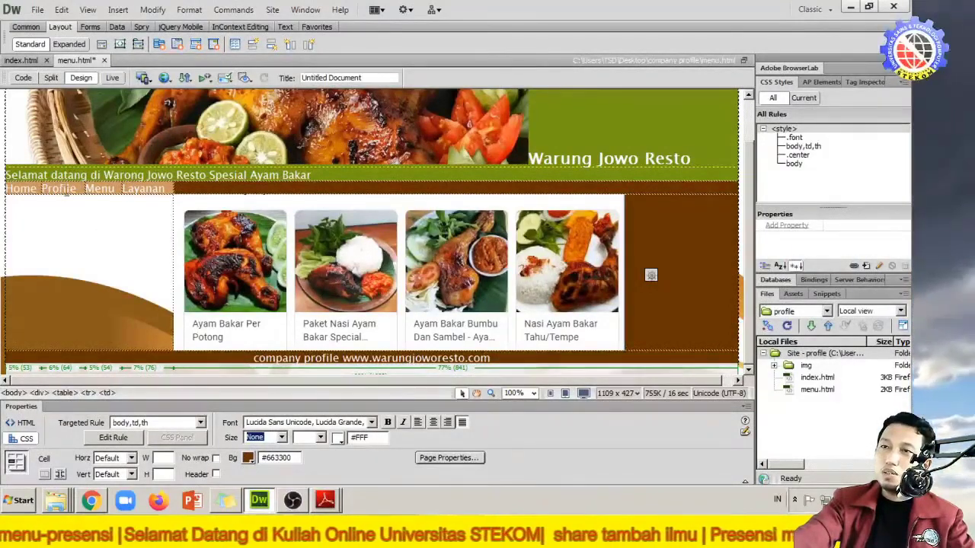
{"action": "left_click", "coordinate": [47, 189]}
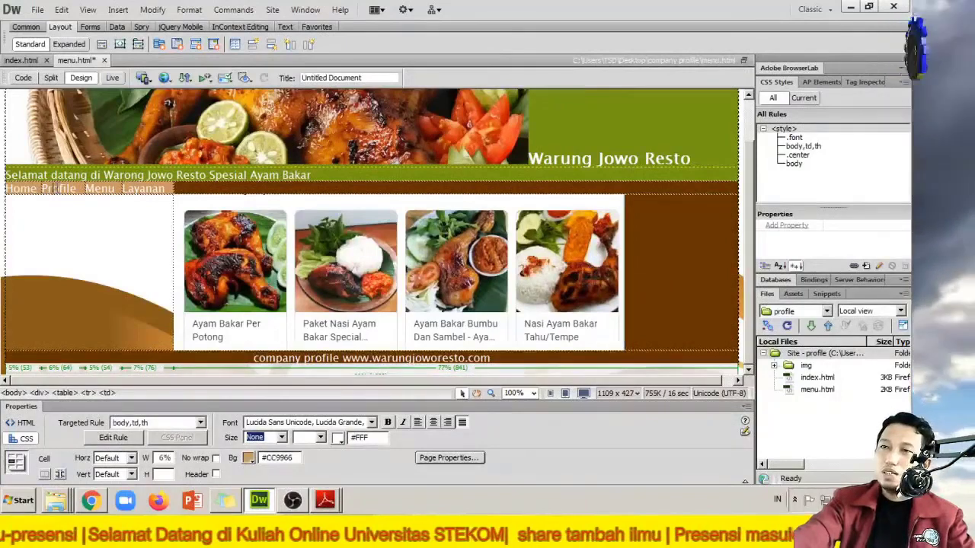
{"action": "left_click", "coordinate": [23, 60]}
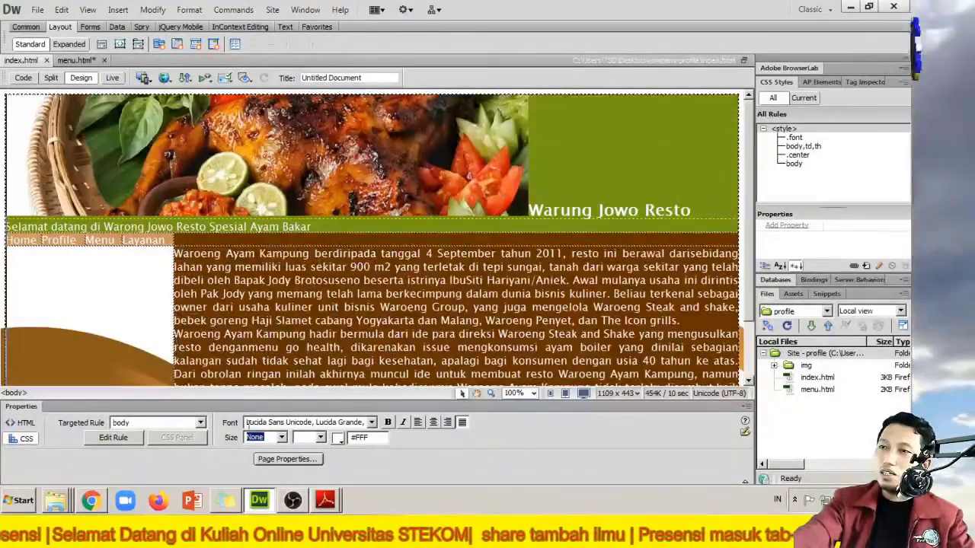
Step: Save a copy of the index page as profile in the company profile folder
{"action": "left_click", "coordinate": [37, 9]}
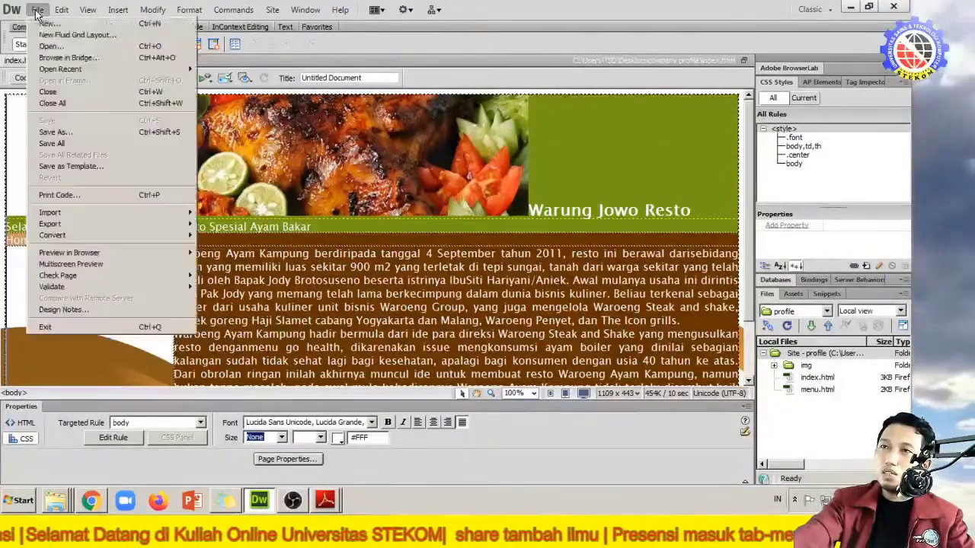
{"action": "left_click", "coordinate": [66, 136]}
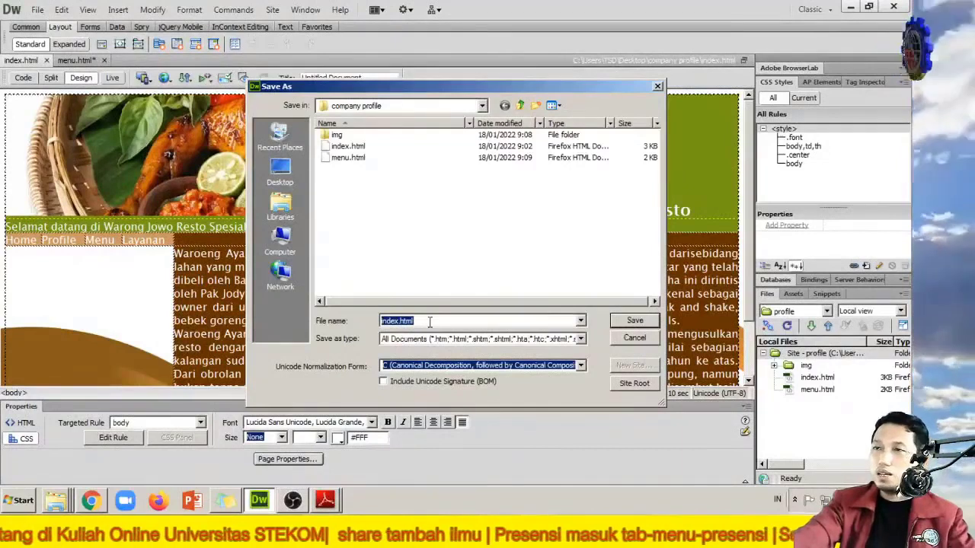
{"action": "type", "text": "profile"}
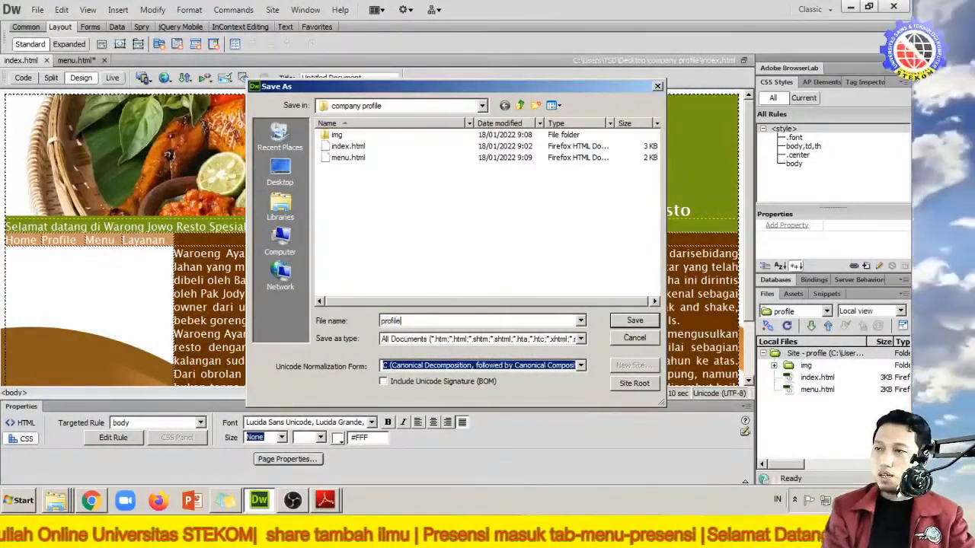
{"action": "left_click", "coordinate": [629, 321]}
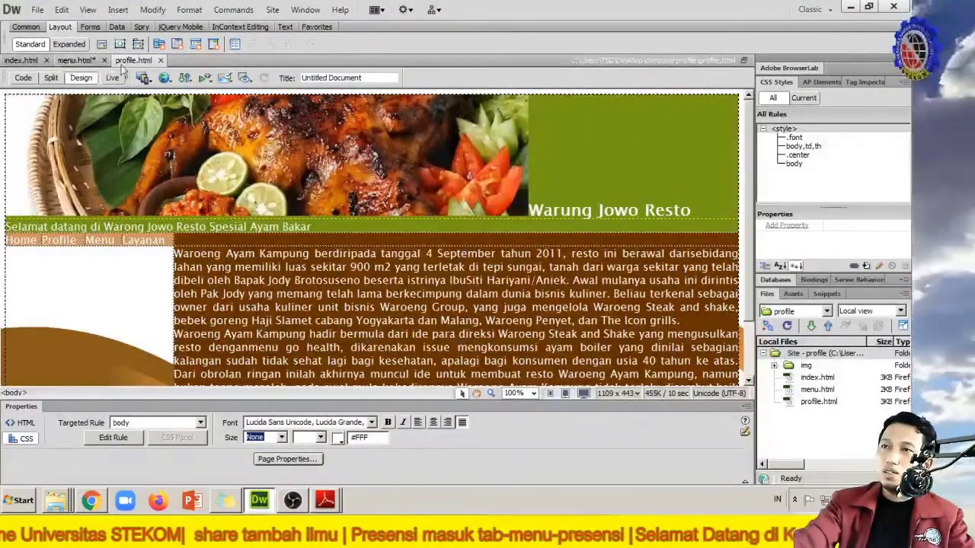
Step: Switch back to index.html and delete all the profile text from its brown content cell
{"action": "left_click", "coordinate": [19, 62]}
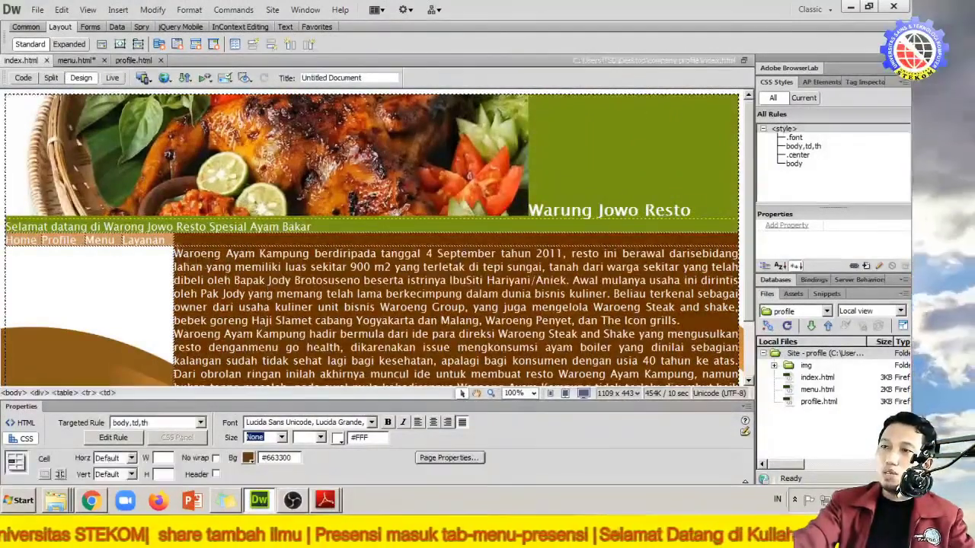
{"action": "scroll", "coordinate": [262, 308], "scroll_direction": "down", "scroll_amount": 2}
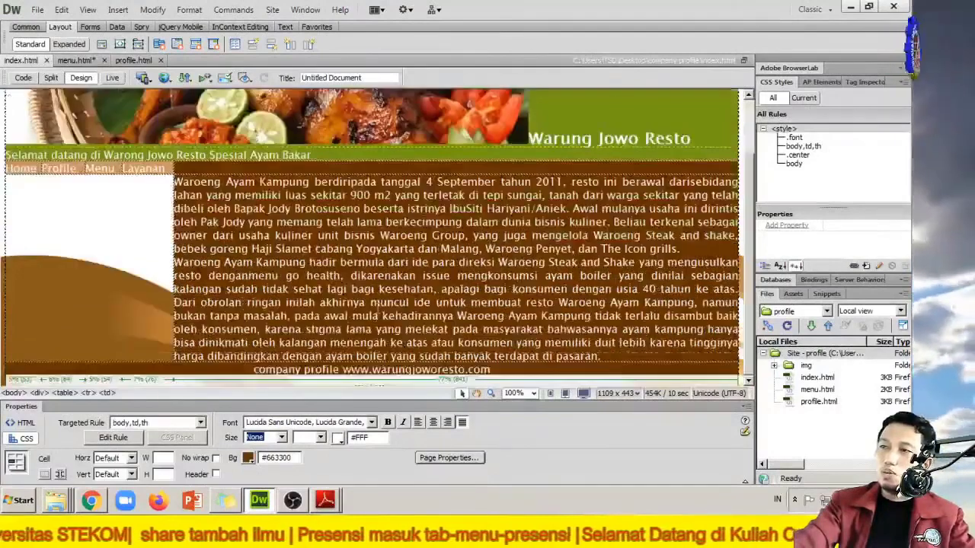
{"action": "left_click", "coordinate": [600, 356], "text": "shift"}
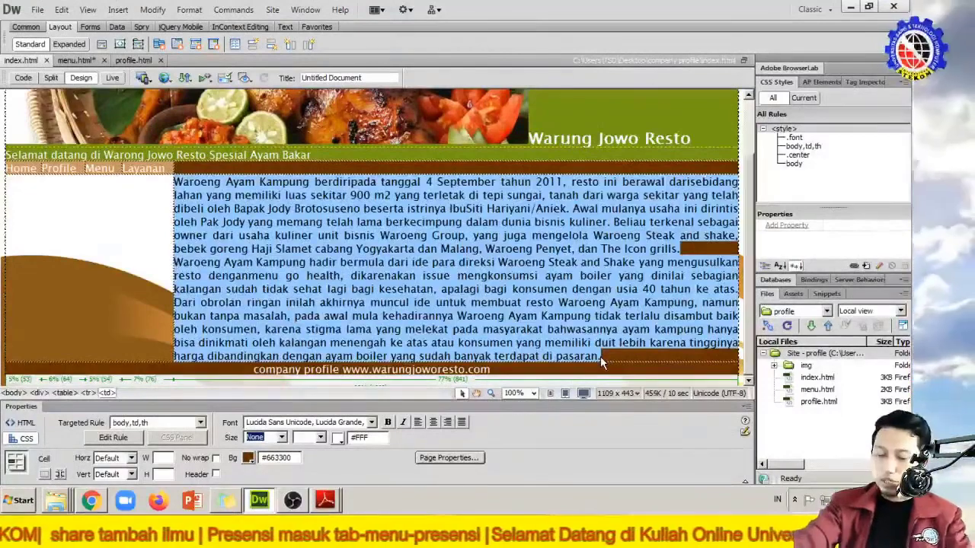
{"action": "key", "text": "Delete"}
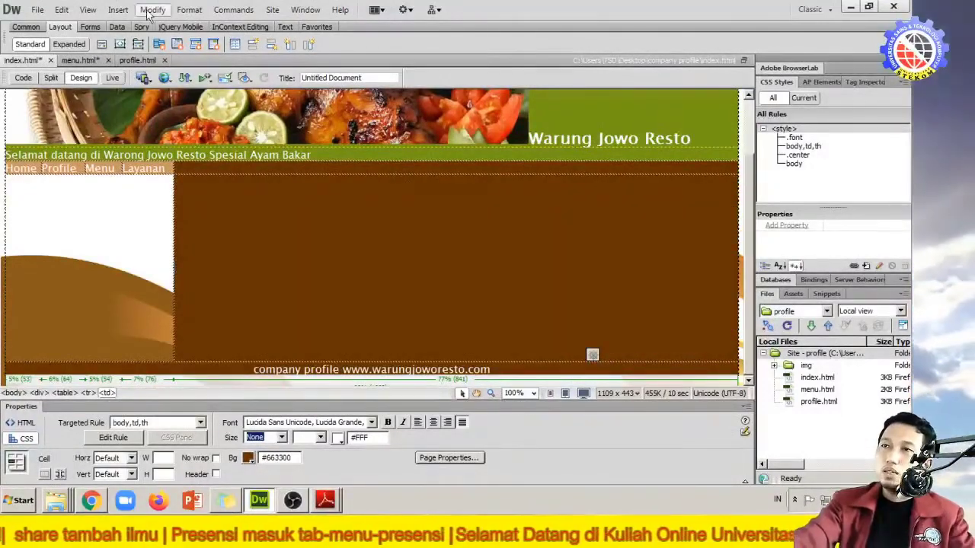
Step: Insert katalog.jpeg from the img folder into the index page's emptied content cell, without alternate text
{"action": "left_click", "coordinate": [118, 9]}
{"action": "left_click", "coordinate": [126, 35]}
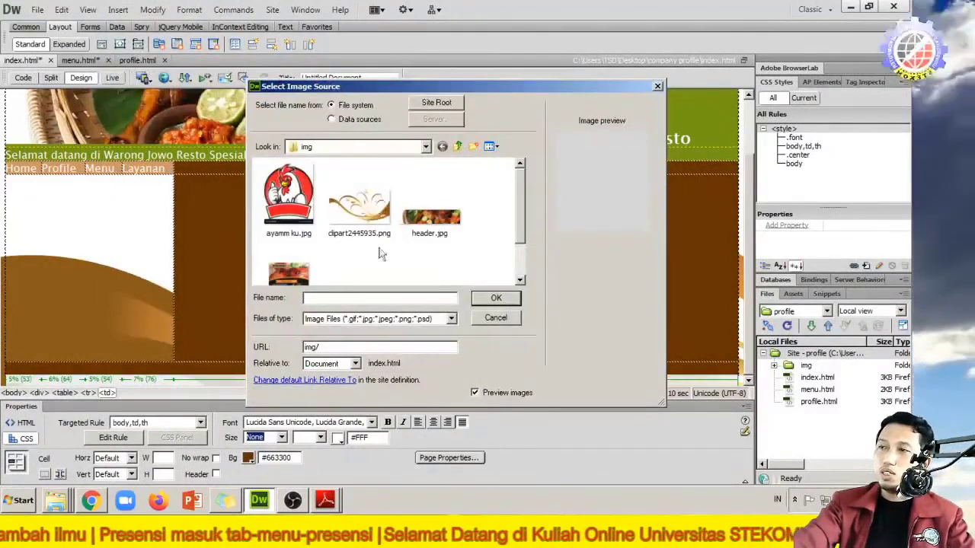
{"action": "left_click", "coordinate": [288, 274]}
{"action": "scroll", "coordinate": [414, 276], "scroll_direction": "down", "scroll_amount": 2}
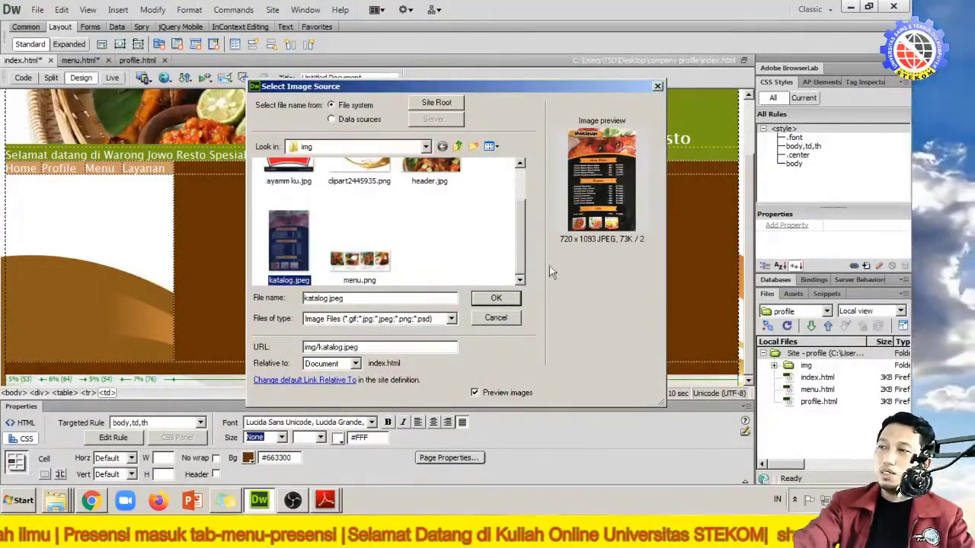
{"action": "left_click", "coordinate": [506, 303]}
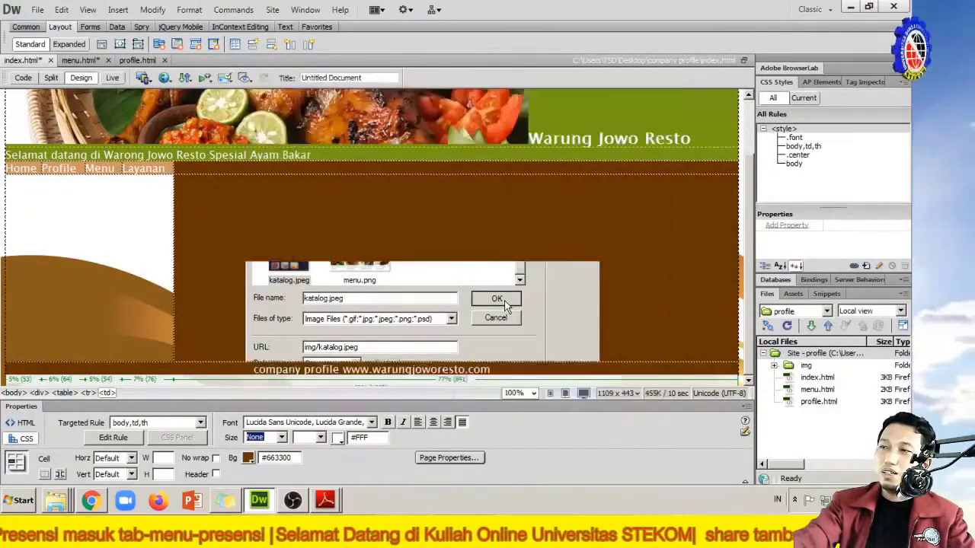
{"action": "left_click", "coordinate": [577, 203]}
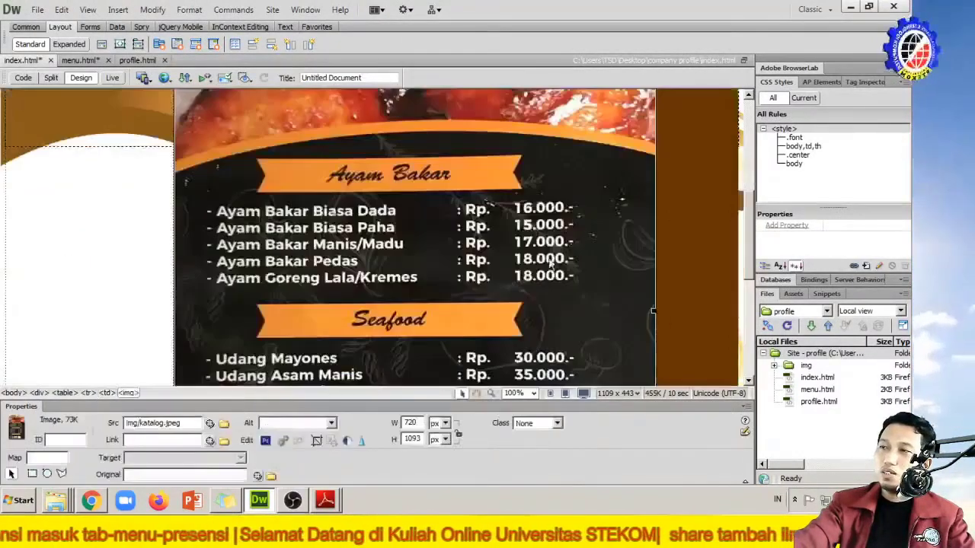
Step: Scale the katalog.jpeg image down proportionally from its corner to about 353 by 535 pixels
{"action": "scroll", "coordinate": [536, 276], "scroll_direction": "down", "scroll_amount": 6}
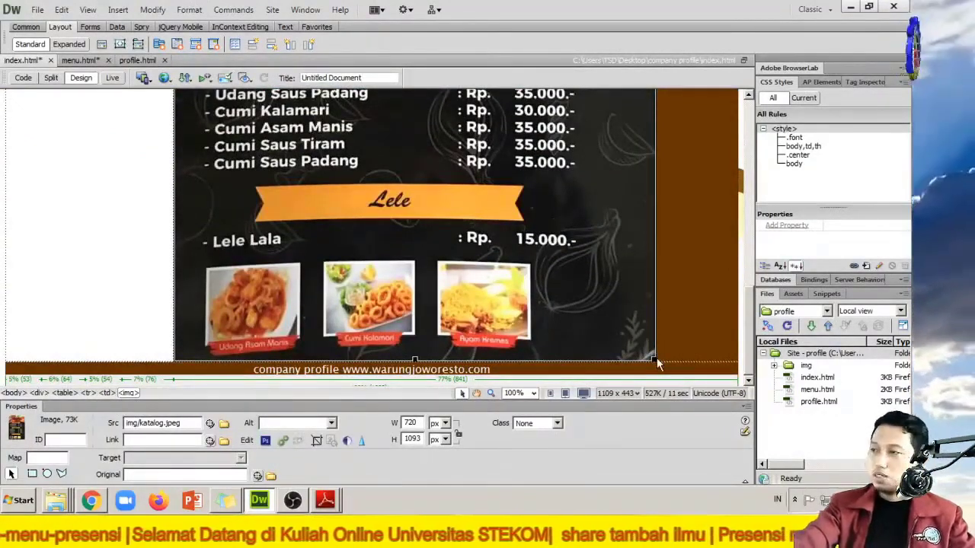
{"action": "left_click_drag", "start_coordinate": [654, 355], "coordinate": [466, 141]}
{"action": "scroll", "coordinate": [480, 193], "scroll_direction": "up", "scroll_amount": 5}
{"action": "scroll", "coordinate": [476, 206], "scroll_direction": "down", "scroll_amount": 6}
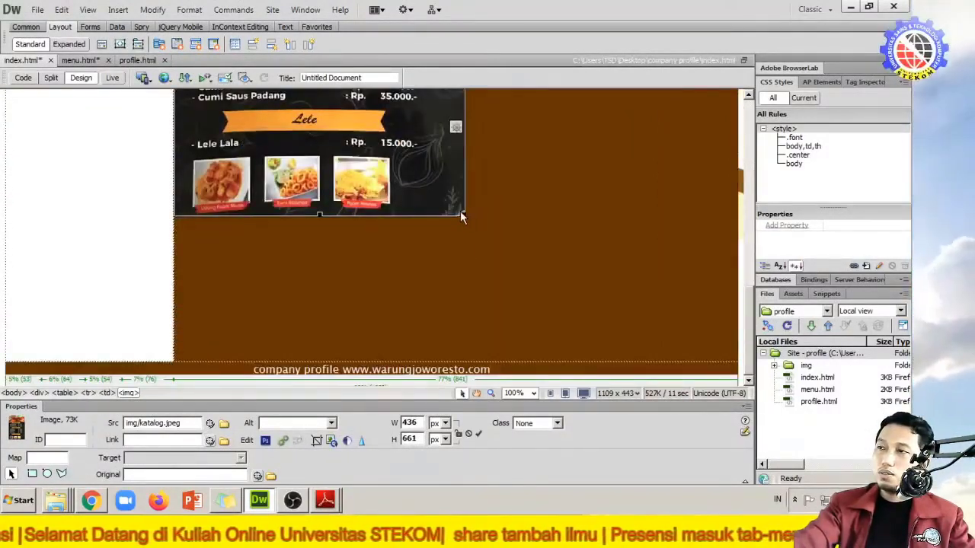
{"action": "left_click_drag", "start_coordinate": [463, 215], "coordinate": [409, 173]}
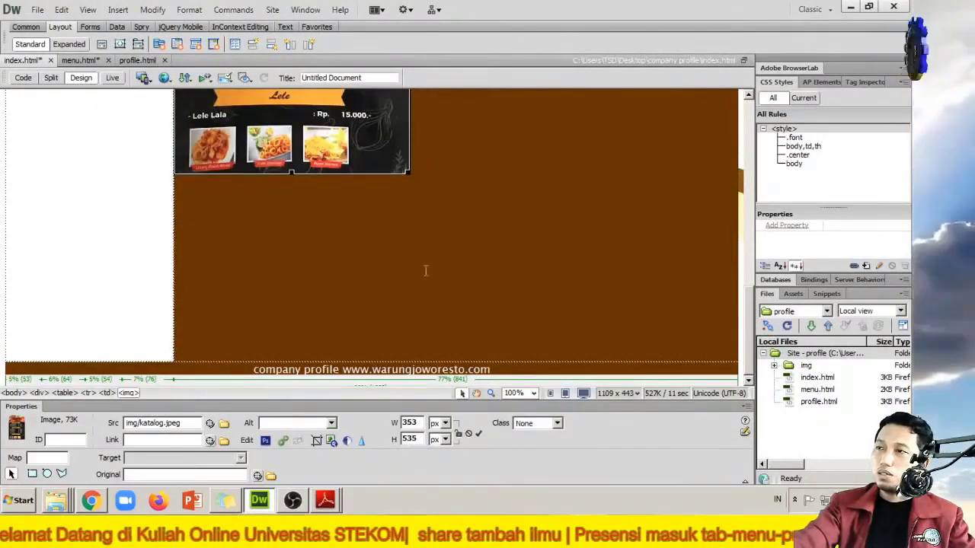
{"action": "left_click", "coordinate": [470, 361]}
{"action": "scroll", "coordinate": [472, 354], "scroll_direction": "up", "scroll_amount": 5}
{"action": "scroll", "coordinate": [472, 350], "scroll_direction": "down", "scroll_amount": 2}
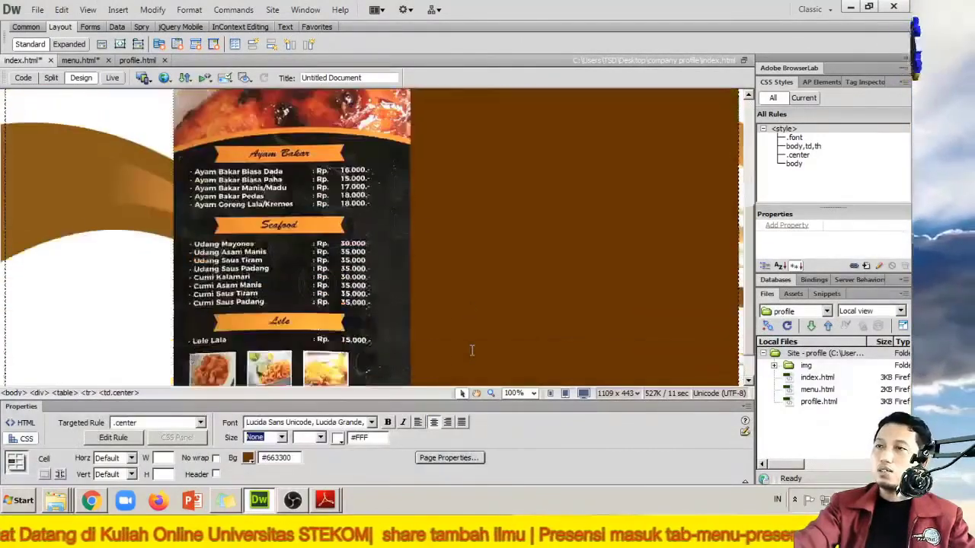
{"action": "scroll", "coordinate": [472, 348], "scroll_direction": "up", "scroll_amount": 3}
{"action": "scroll", "coordinate": [468, 335], "scroll_direction": "down", "scroll_amount": 6}
{"action": "scroll", "coordinate": [463, 304], "scroll_direction": "up", "scroll_amount": 6}
{"action": "left_click", "coordinate": [455, 281]}
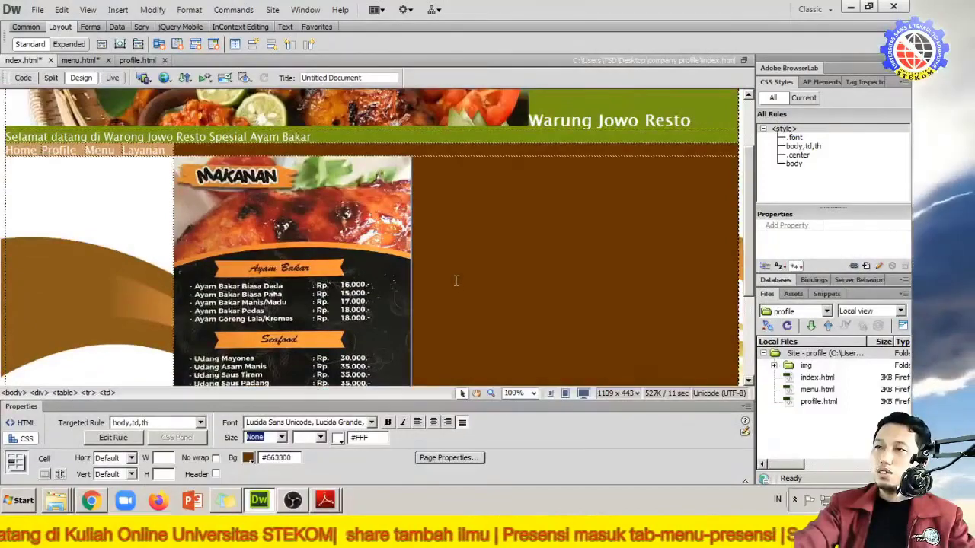
{"action": "scroll", "coordinate": [455, 280], "scroll_direction": "down", "scroll_amount": 4}
Step: Shrink the catalogue image further from its corner until it spans about a third of the content cell's width
{"action": "left_click", "coordinate": [376, 265]}
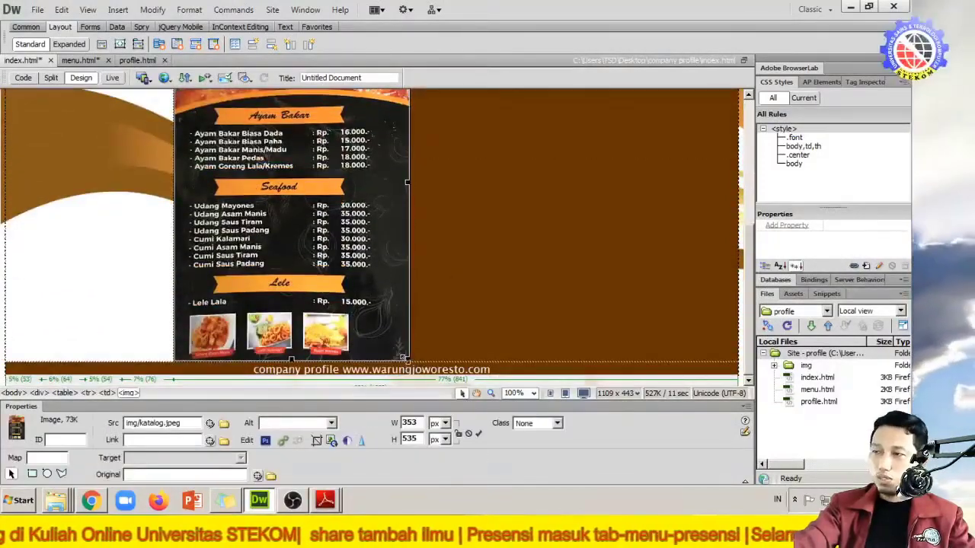
{"action": "left_click_drag", "start_coordinate": [403, 358], "coordinate": [354, 318]}
{"action": "left_click", "coordinate": [390, 374]}
{"action": "scroll", "coordinate": [399, 335], "scroll_direction": "up", "scroll_amount": 5}
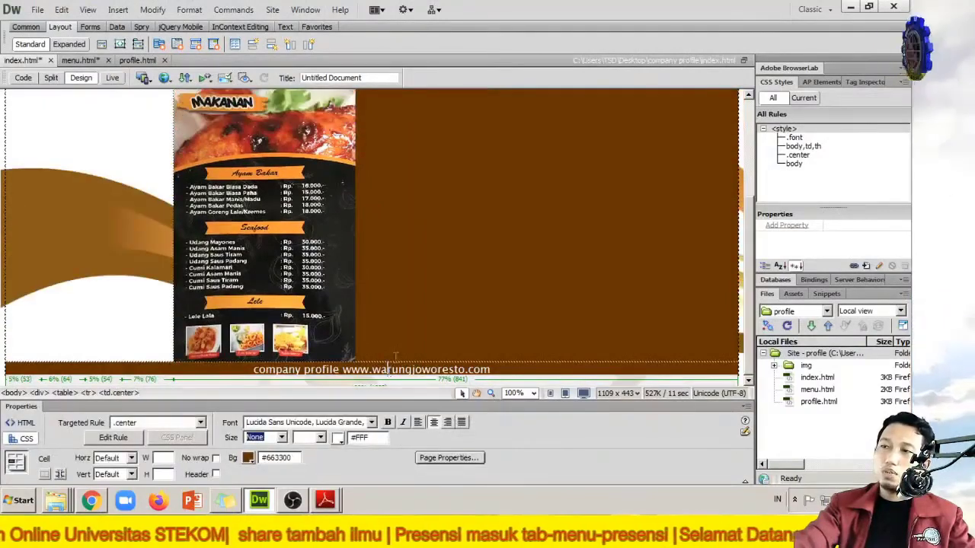
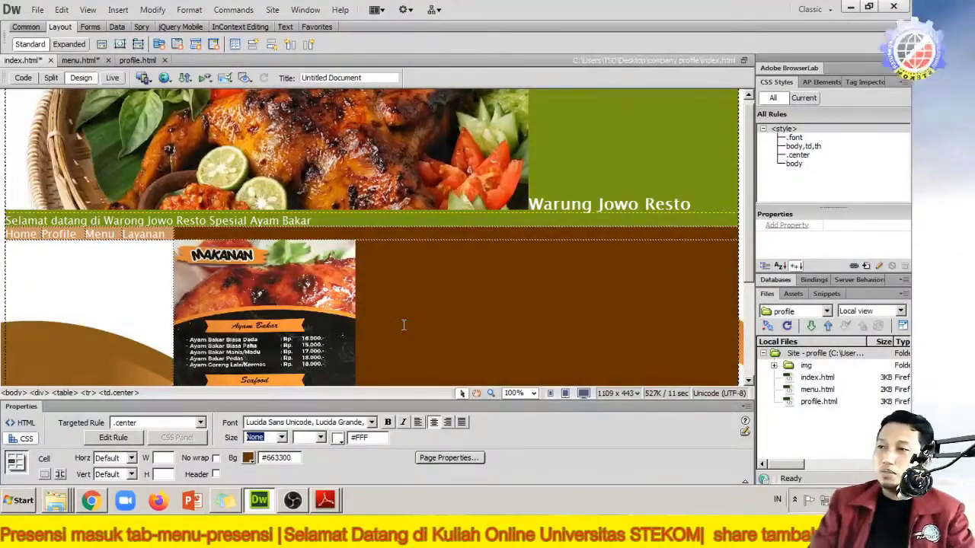
Step: Check the index, menu and profile documents and save all of them at once
{"action": "scroll", "coordinate": [404, 326], "scroll_direction": "down", "scroll_amount": 4}
{"action": "scroll", "coordinate": [160, 259], "scroll_direction": "up", "scroll_amount": 4}
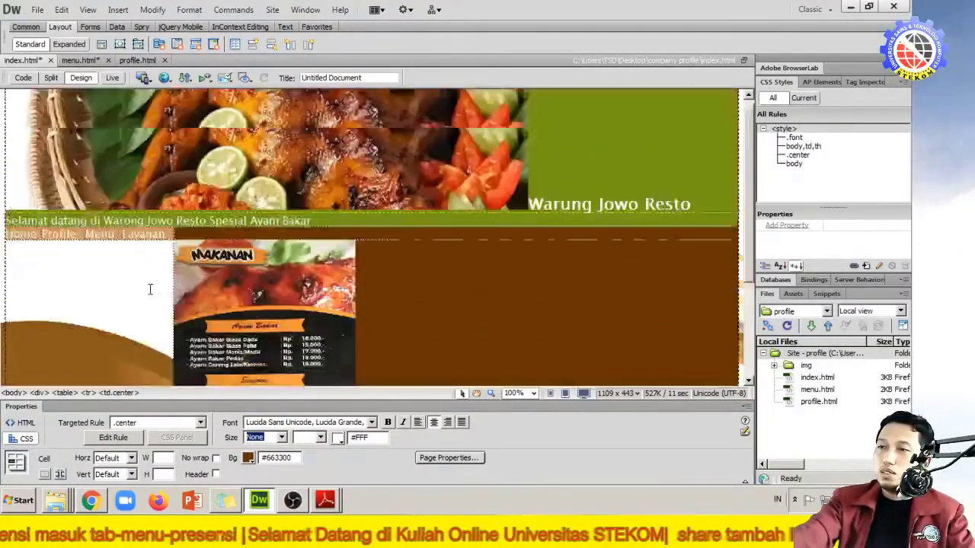
{"action": "left_click", "coordinate": [194, 251]}
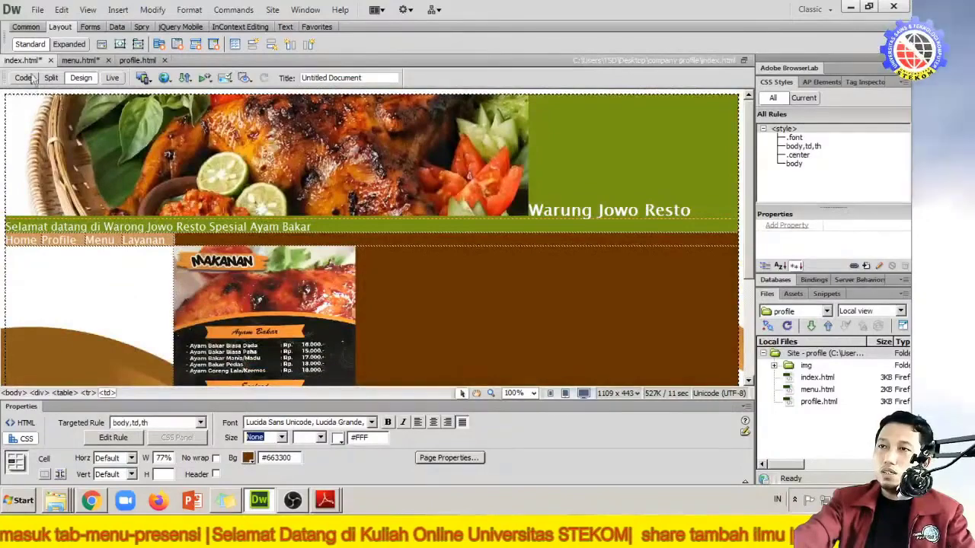
{"action": "left_click", "coordinate": [80, 60]}
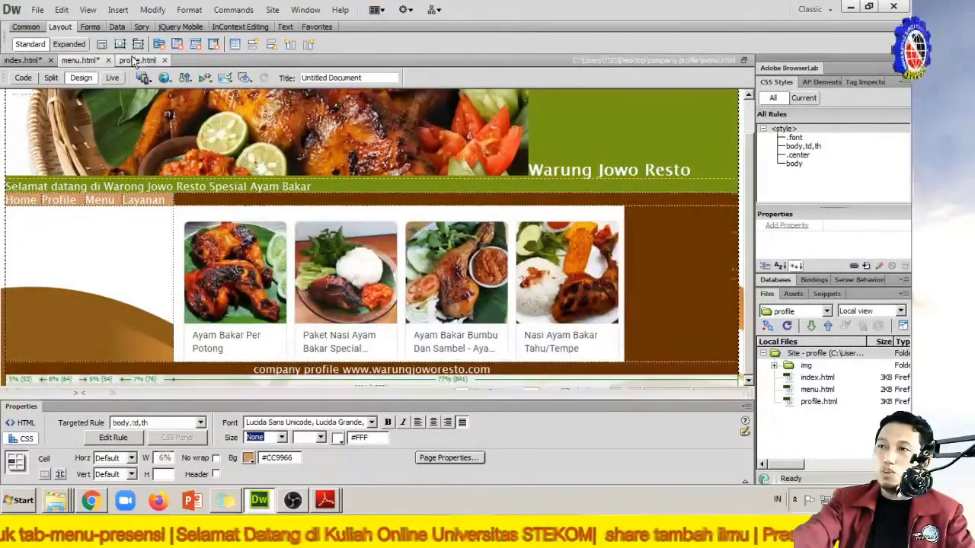
{"action": "left_click", "coordinate": [137, 60]}
{"action": "left_click", "coordinate": [23, 60]}
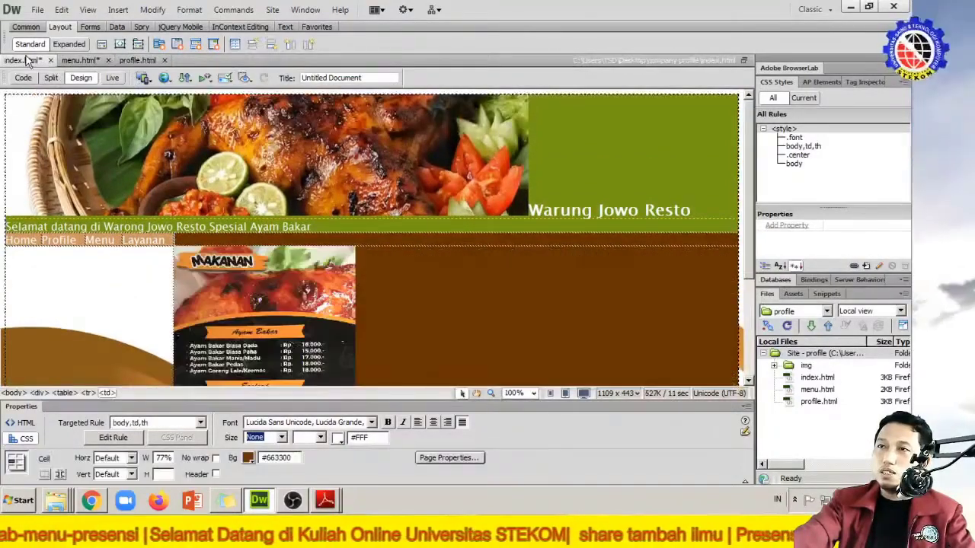
{"action": "left_click", "coordinate": [38, 11]}
{"action": "left_click", "coordinate": [45, 144]}
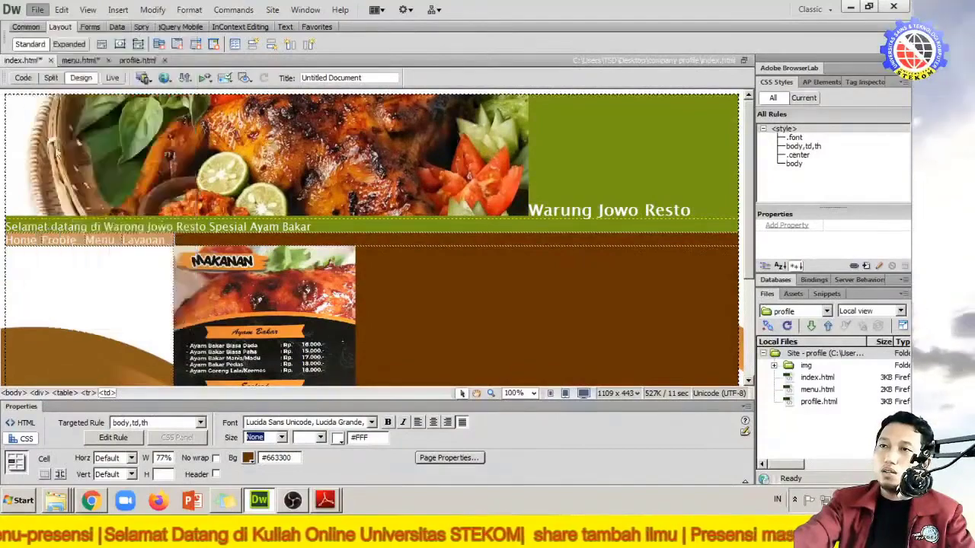
Step: Look over the catalogue image on the index page and the food image on the menu page
{"action": "scroll", "coordinate": [184, 246], "scroll_direction": "down", "scroll_amount": 4}
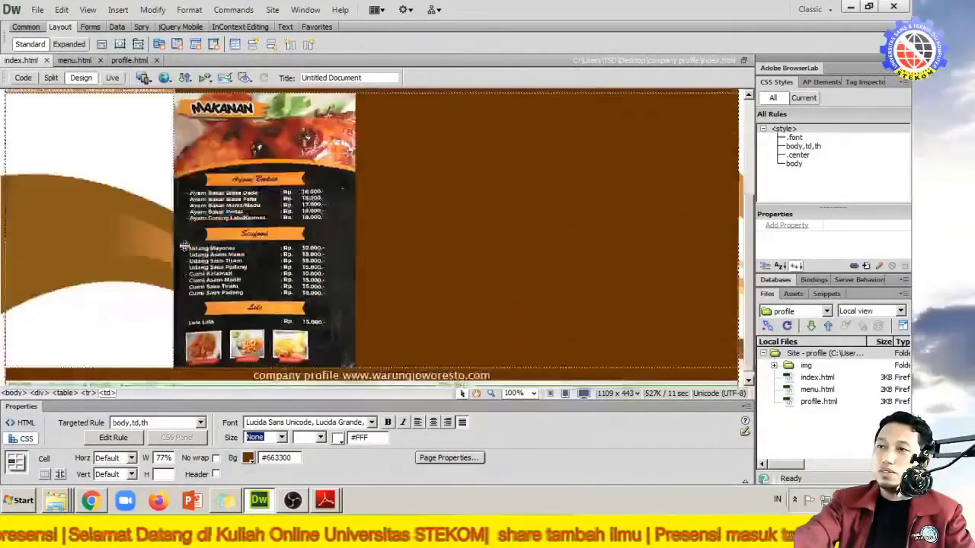
{"action": "scroll", "coordinate": [184, 246], "scroll_direction": "up", "scroll_amount": 2}
{"action": "scroll", "coordinate": [184, 246], "scroll_direction": "up", "scroll_amount": 1}
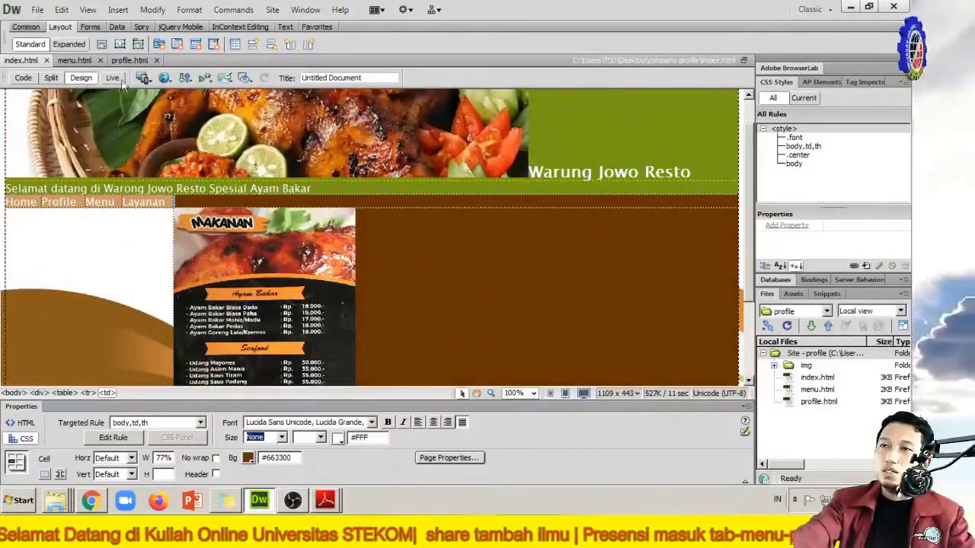
{"action": "left_click", "coordinate": [73, 60]}
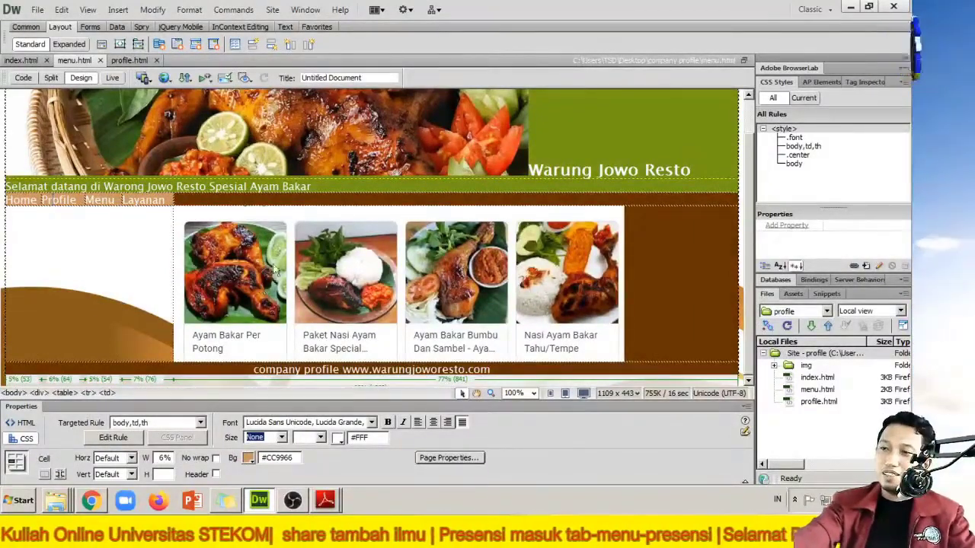
{"action": "left_click", "coordinate": [304, 257]}
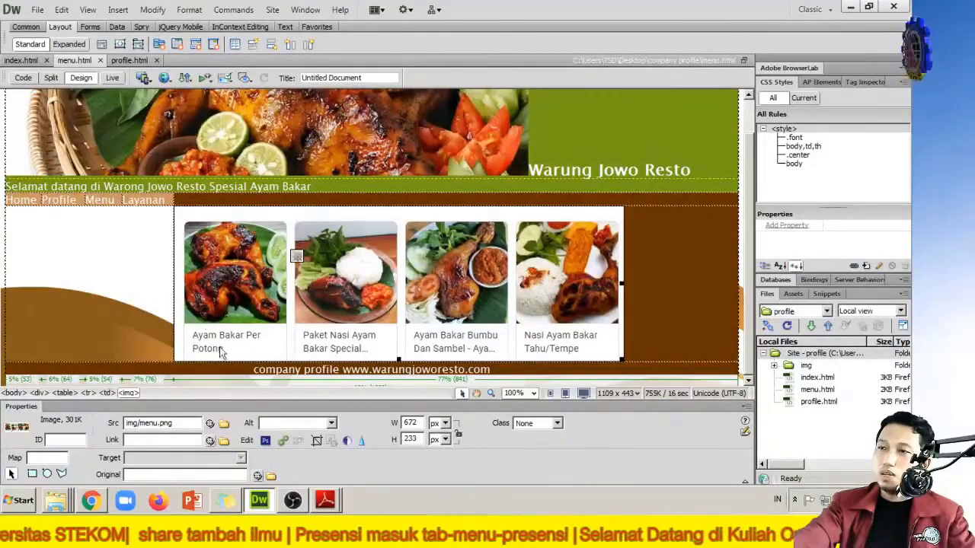
Step: Switch to Chrome and return to the "ayam bakar" image search results
{"action": "left_click", "coordinate": [89, 506]}
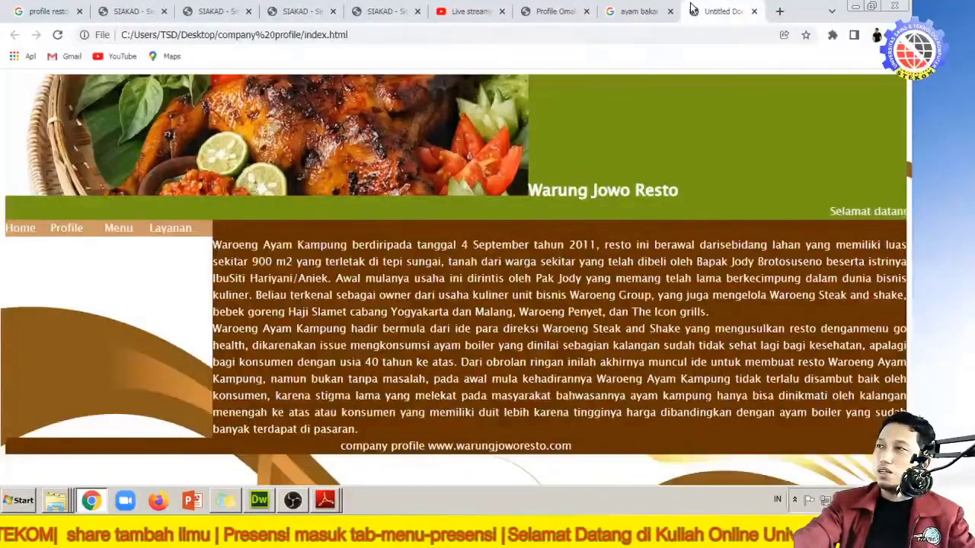
{"action": "left_click", "coordinate": [636, 11]}
{"action": "scroll", "coordinate": [271, 306], "scroll_direction": "up", "scroll_amount": 5}
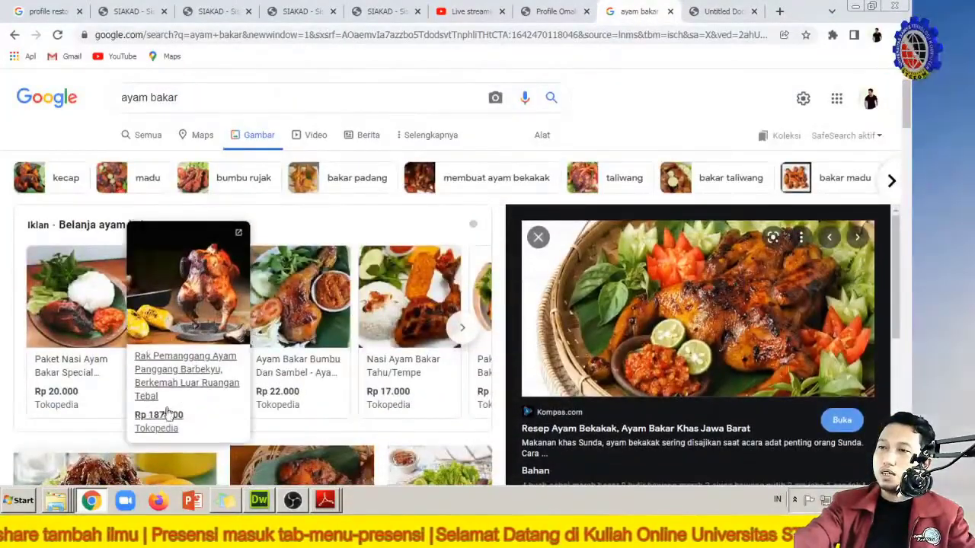
Step: Try to open the first two "ayam bakar" shopping results in separate tabs, and close both tabs
{"action": "right_click", "coordinate": [74, 364]}
{"action": "left_click", "coordinate": [145, 233]}
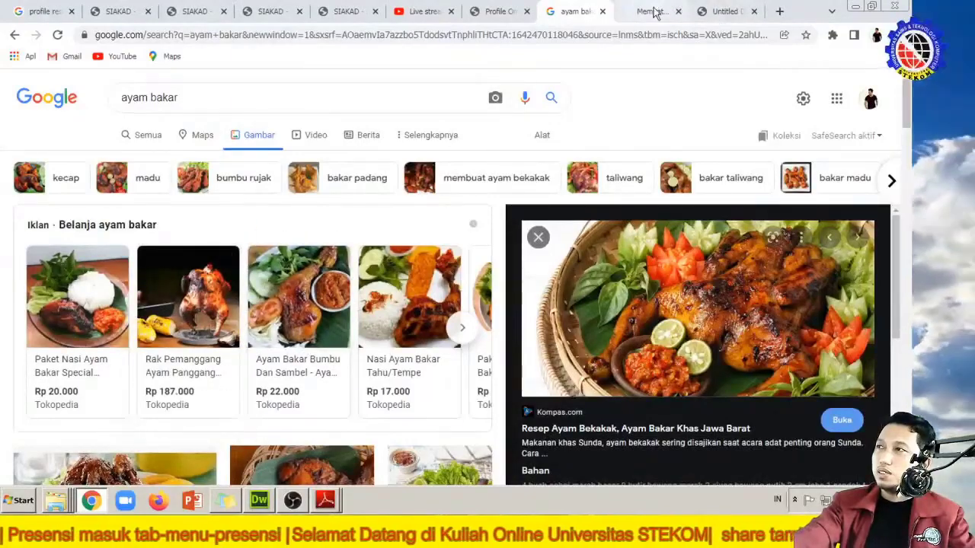
{"action": "right_click", "coordinate": [200, 355]}
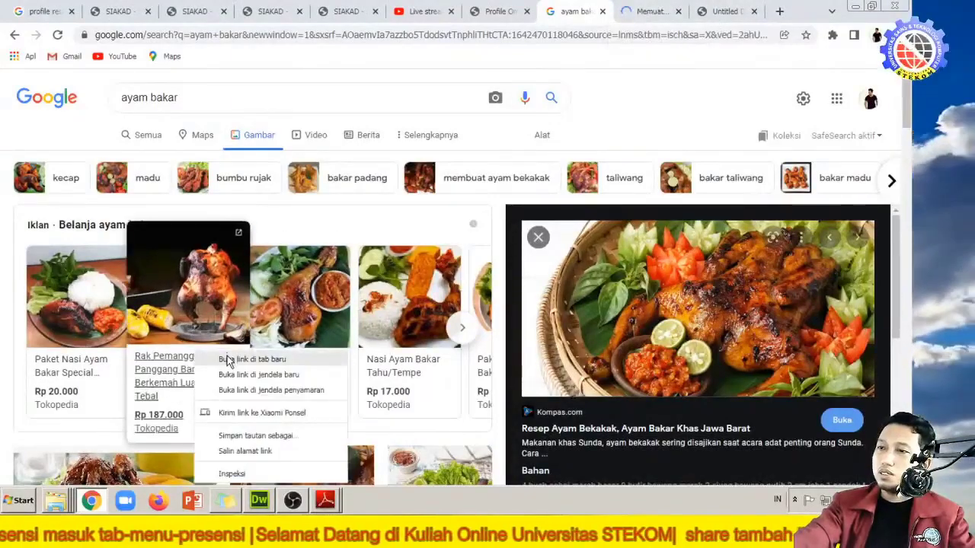
{"action": "left_click", "coordinate": [227, 360]}
{"action": "left_click", "coordinate": [590, 16]}
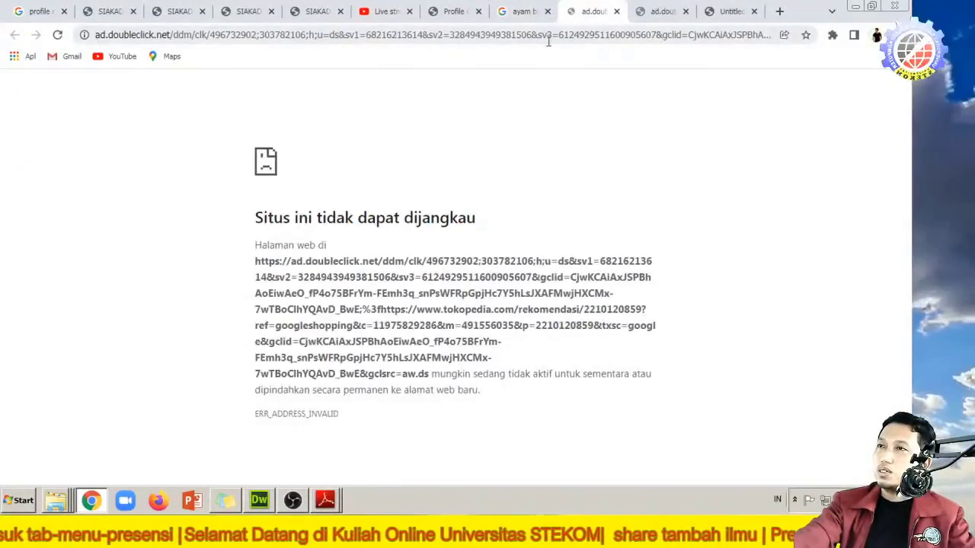
{"action": "left_click", "coordinate": [616, 11]}
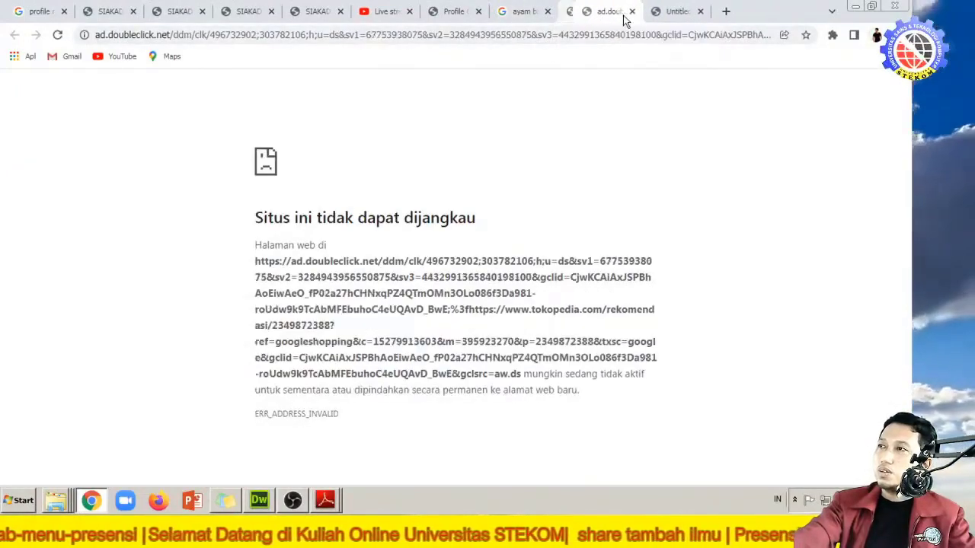
{"action": "left_click", "coordinate": [617, 11]}
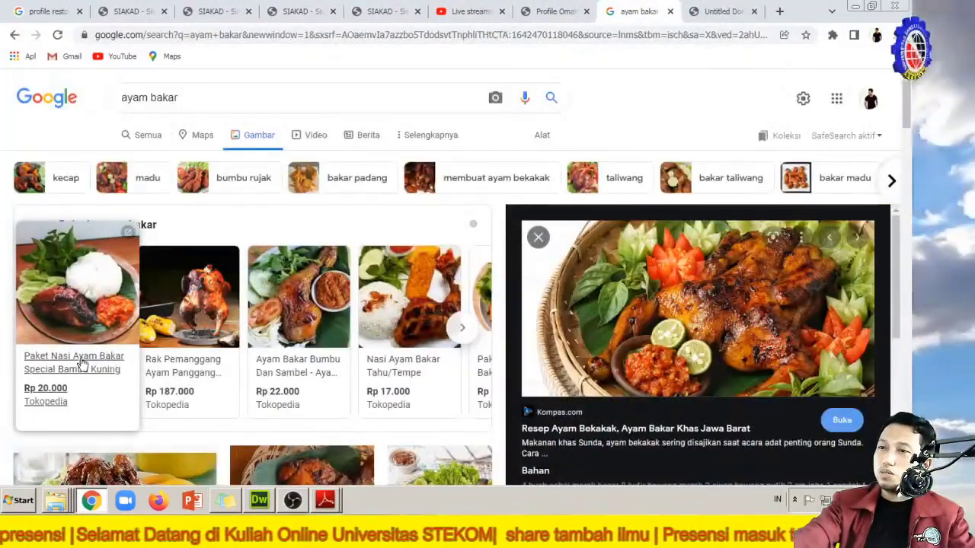
Step: Open the detikFood image result "Resep Bumbu Ayam Bakar yang Gurih dan Manis" in its own tab
{"action": "scroll", "coordinate": [81, 359], "scroll_direction": "down", "scroll_amount": 1}
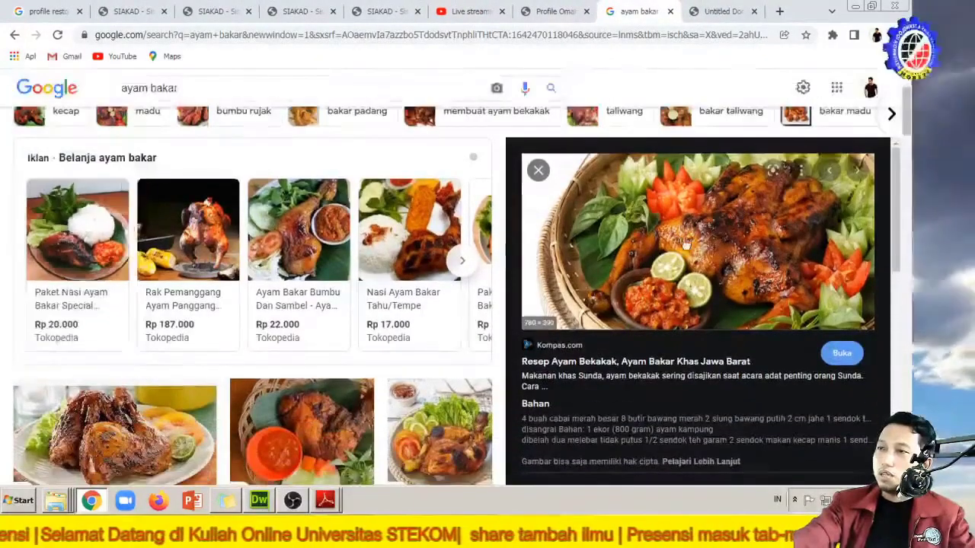
{"action": "scroll", "coordinate": [76, 229], "scroll_direction": "down", "scroll_amount": 4}
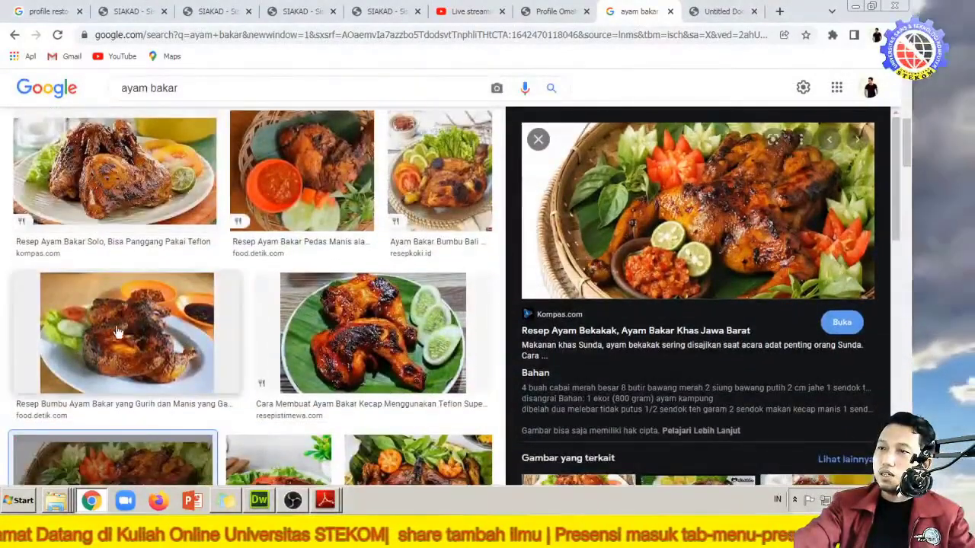
{"action": "right_click", "coordinate": [111, 337]}
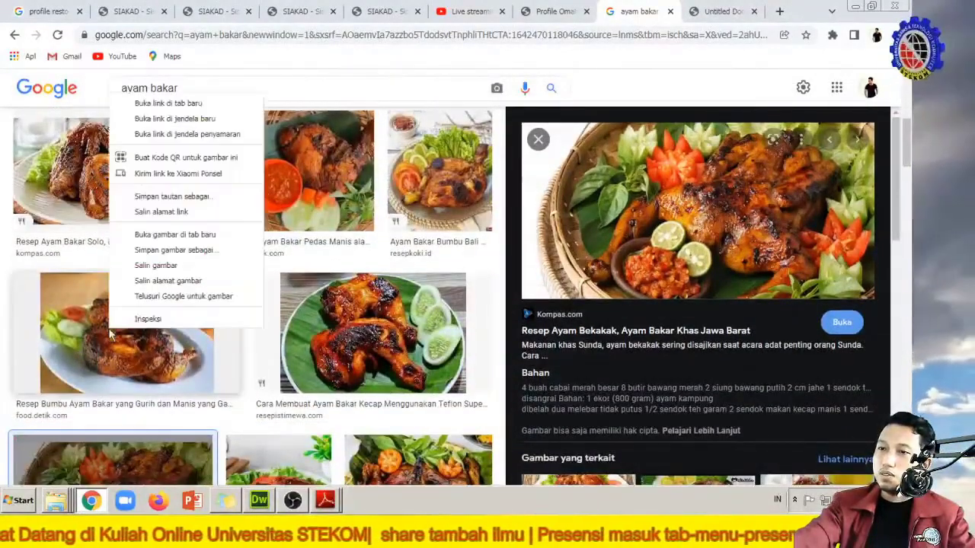
{"action": "left_click", "coordinate": [190, 111]}
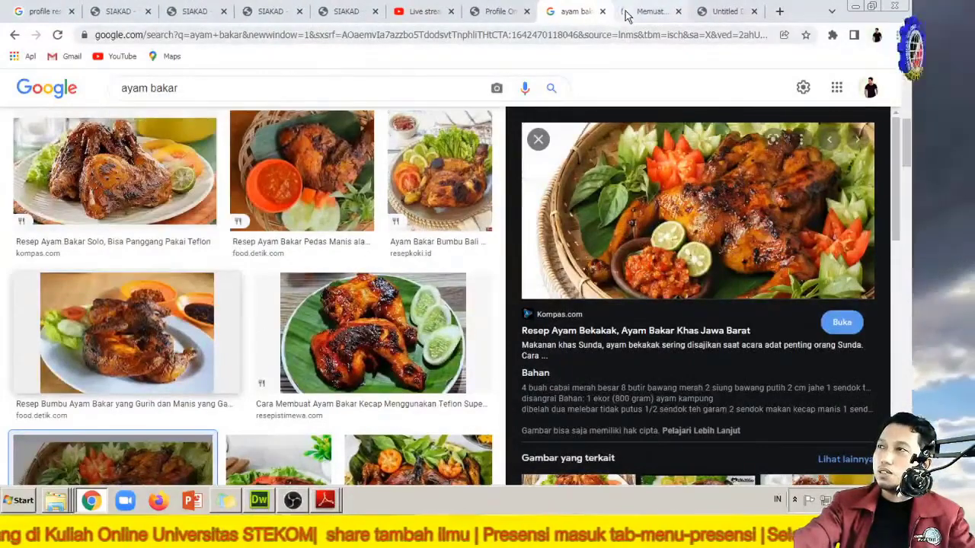
{"action": "left_click", "coordinate": [638, 14]}
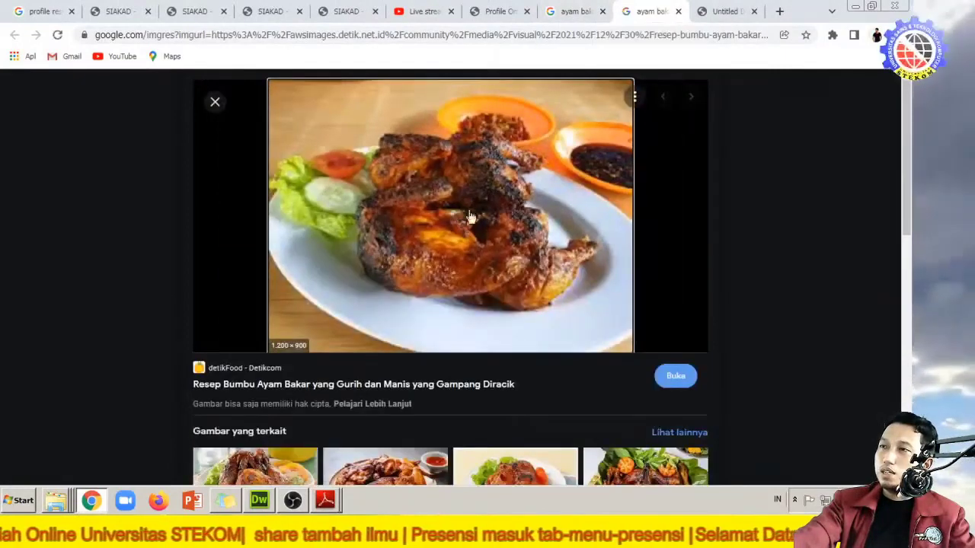
Step: Save the opened detikFood grilled chicken picture into the company profile img folder as "01 menu"
{"action": "right_click", "coordinate": [394, 246]}
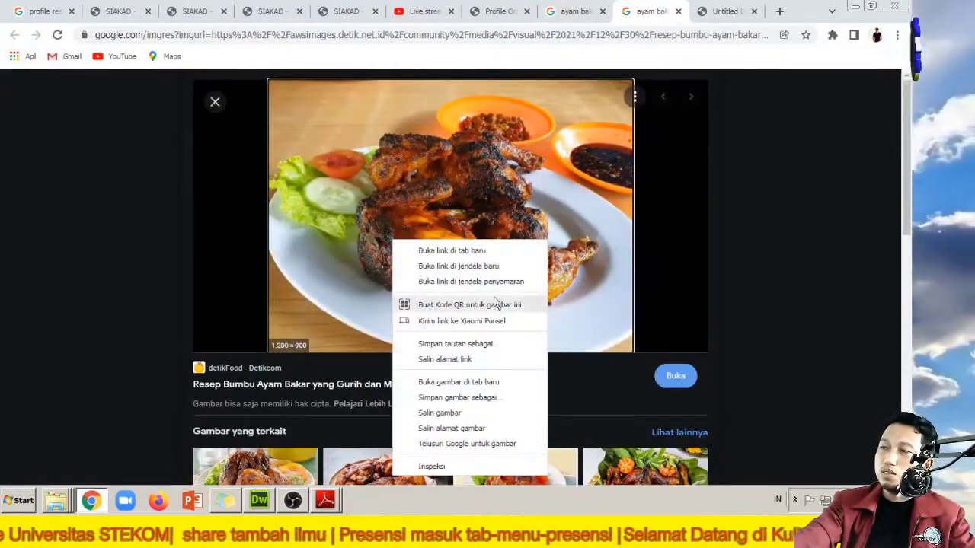
{"action": "left_click", "coordinate": [480, 397]}
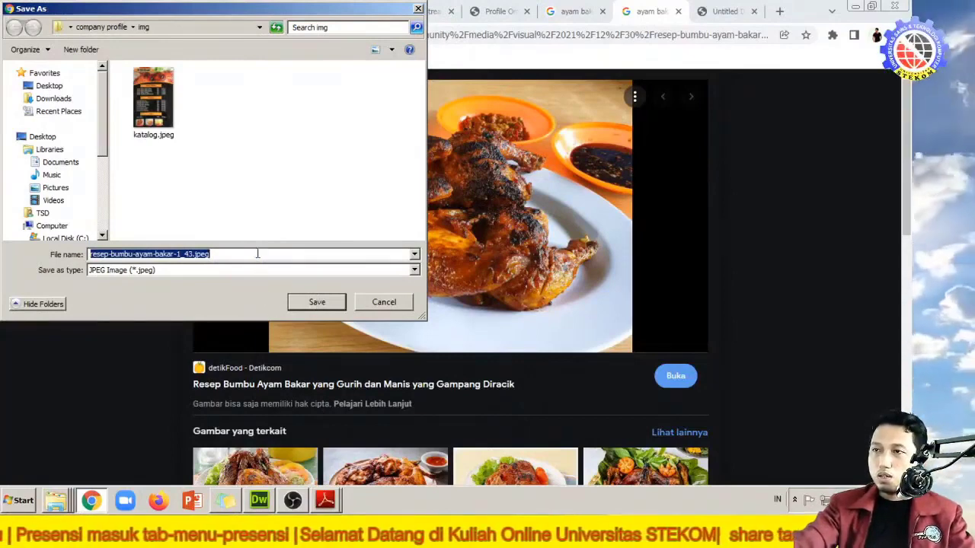
{"action": "type", "text": "01 menu"}
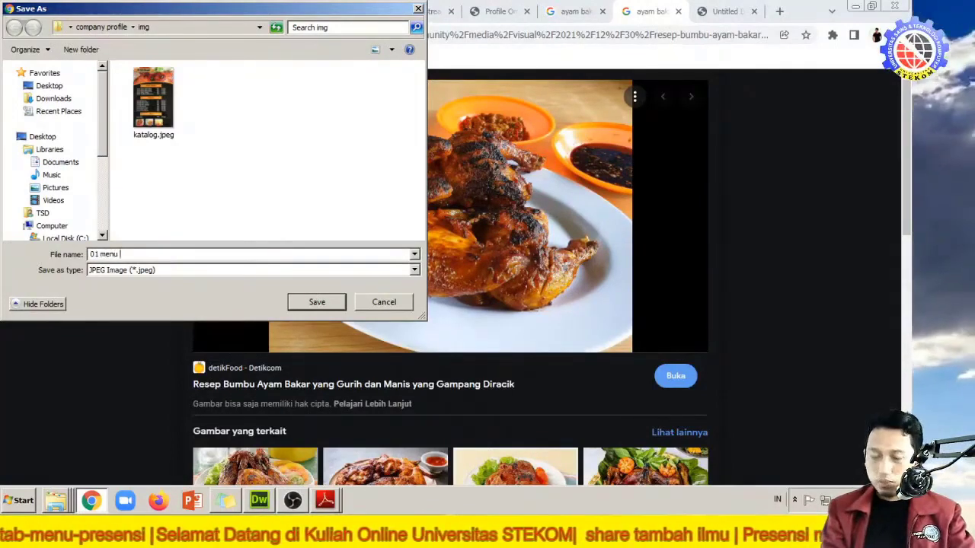
{"action": "left_click", "coordinate": [317, 303]}
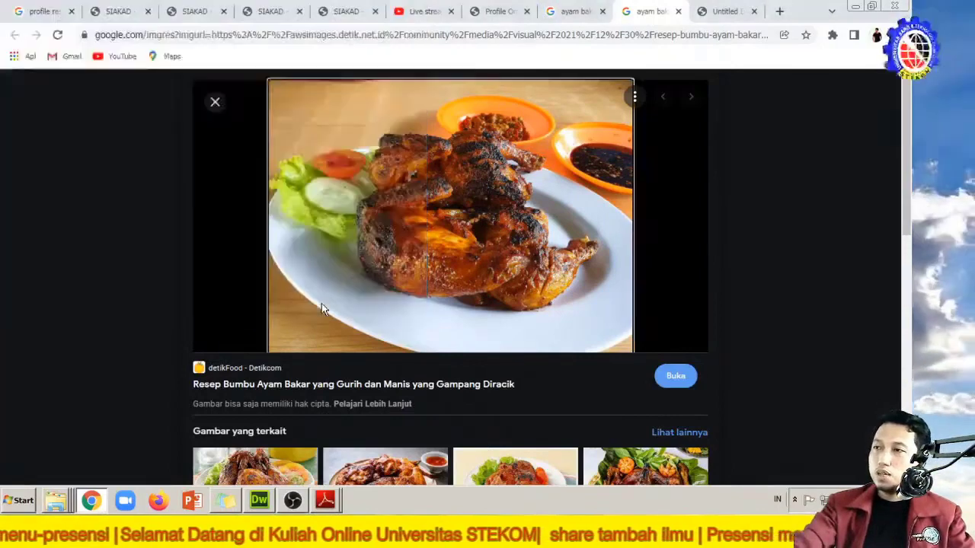
Step: Browse the related images and open the UtakAtikOtak picture of Ayam Bakar Mentega
{"action": "scroll", "coordinate": [428, 350], "scroll_direction": "down", "scroll_amount": 2}
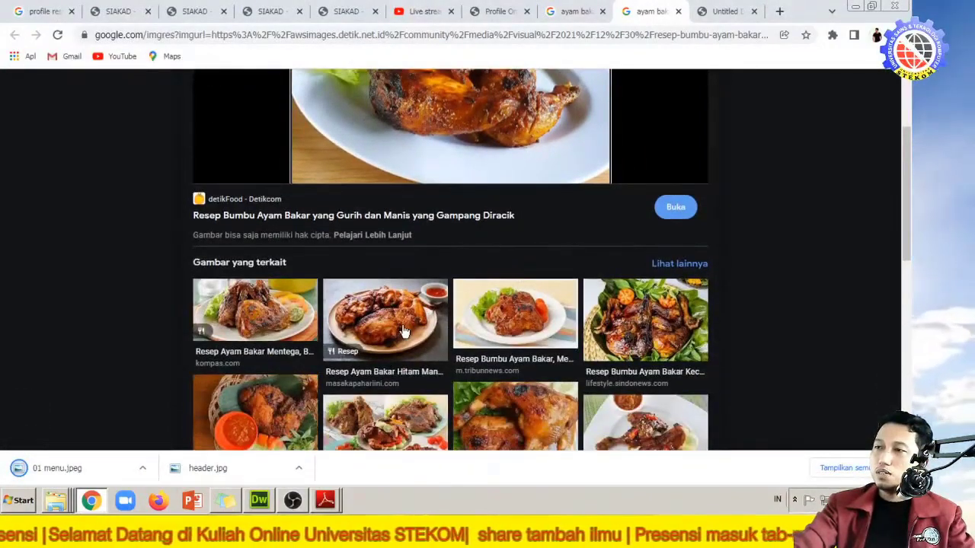
{"action": "left_click", "coordinate": [404, 331]}
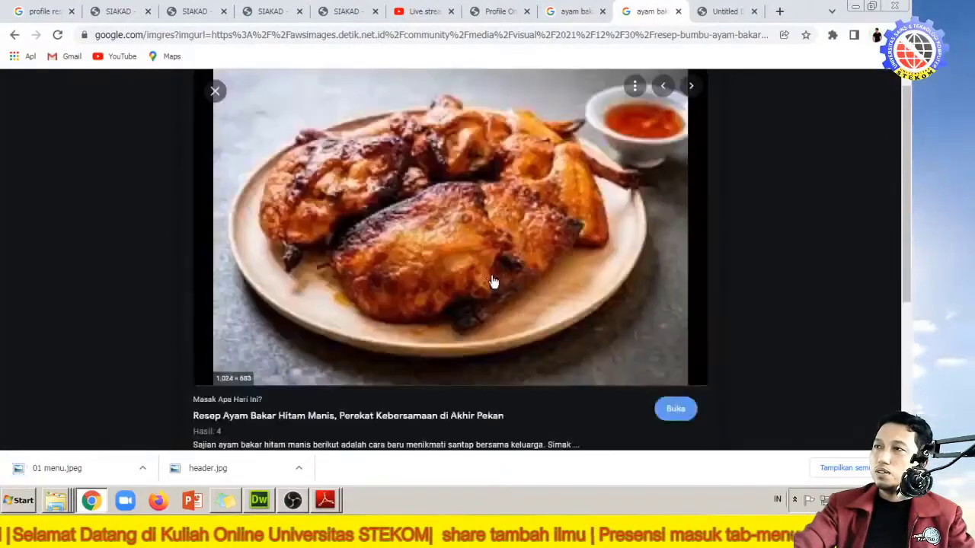
{"action": "scroll", "coordinate": [427, 296], "scroll_direction": "down", "scroll_amount": 2}
{"action": "scroll", "coordinate": [398, 280], "scroll_direction": "down", "scroll_amount": 3}
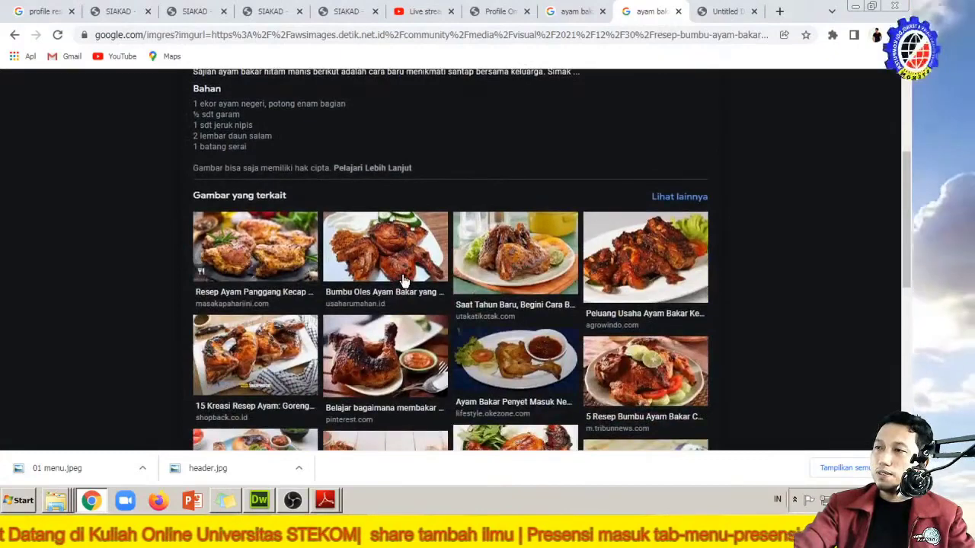
{"action": "left_click", "coordinate": [522, 270]}
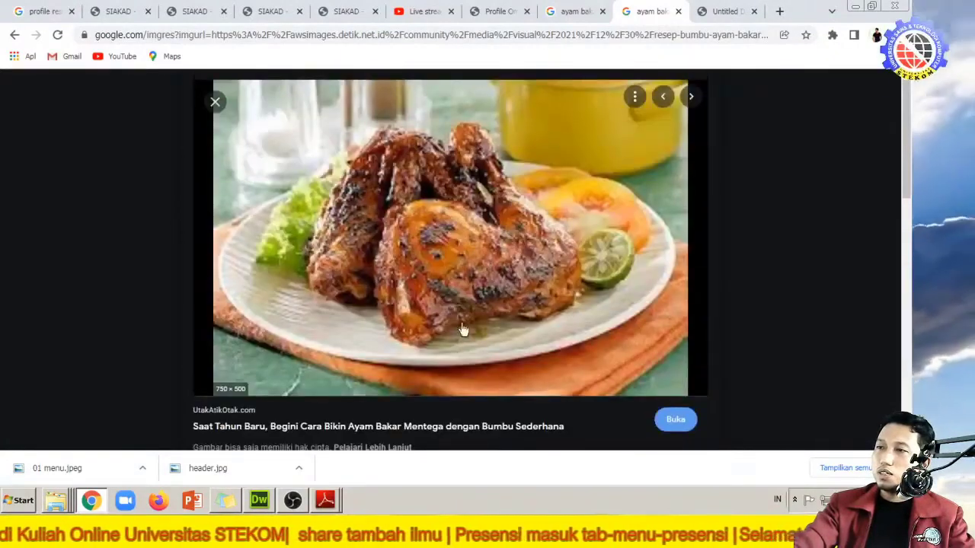
Step: Save the Ayam Bakar Mentega picture into the company profile img folder as "02 menu"
{"action": "right_click", "coordinate": [404, 251]}
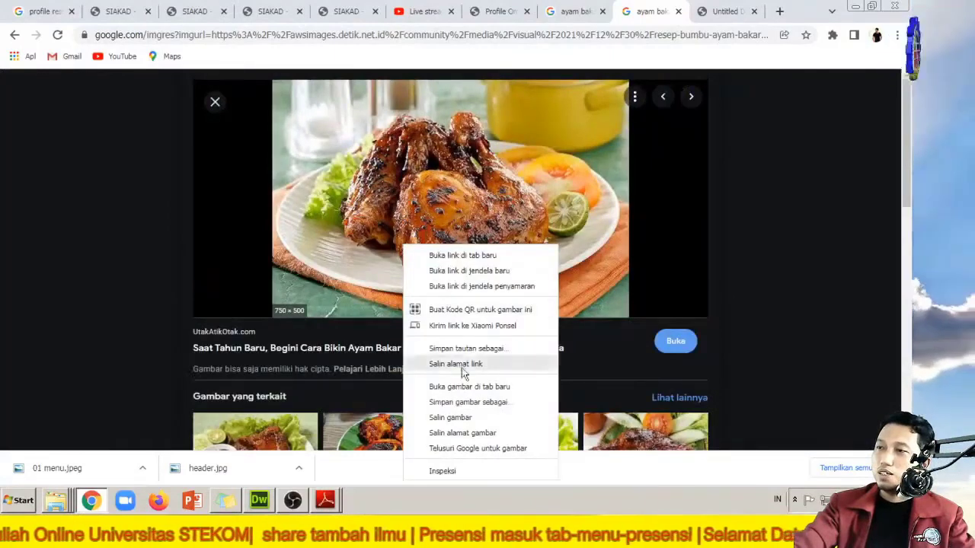
{"action": "left_click", "coordinate": [494, 405]}
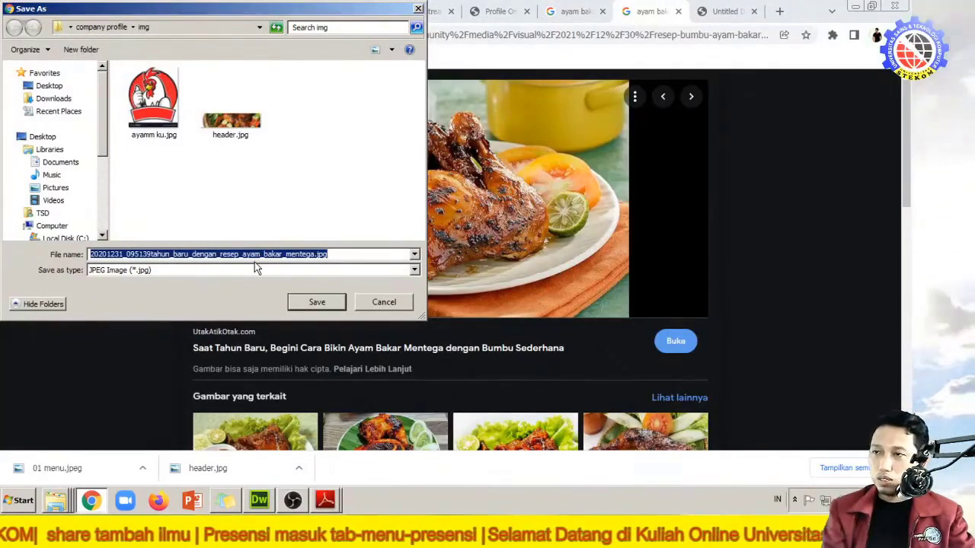
{"action": "type", "text": "0"}
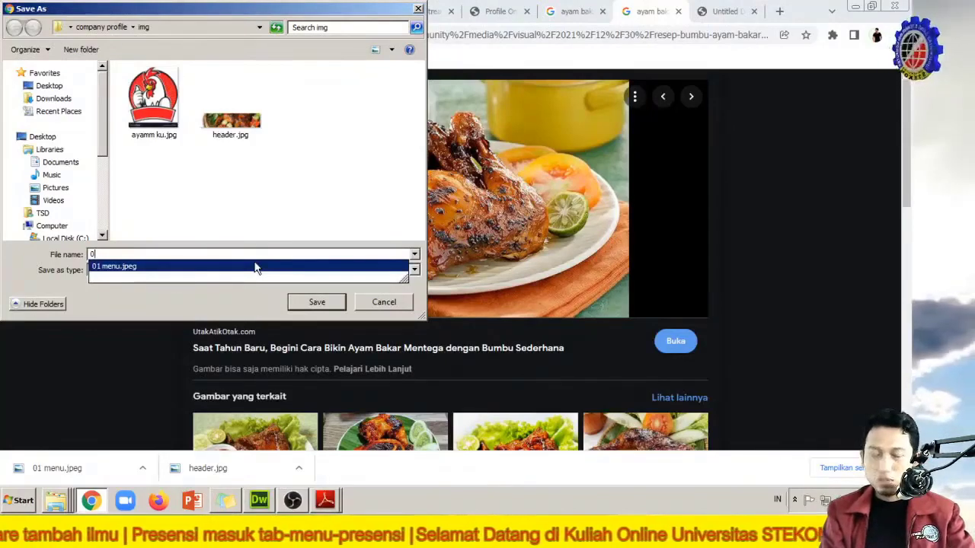
{"action": "type", "text": "2 menu"}
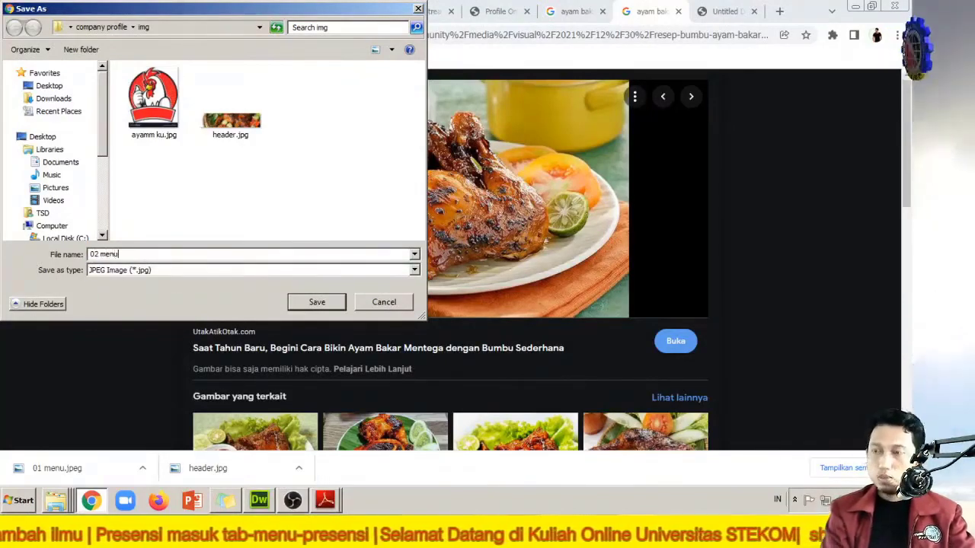
{"action": "left_click", "coordinate": [309, 306]}
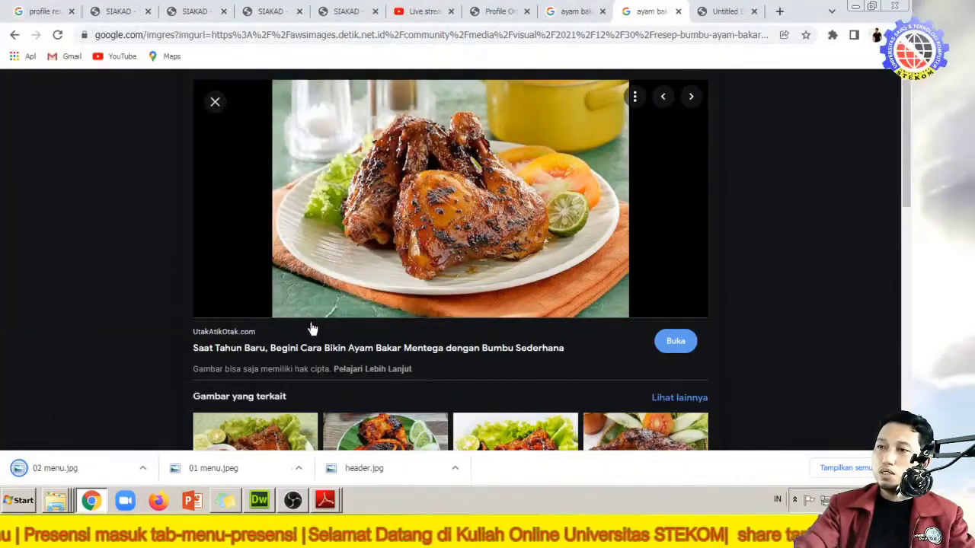
Step: Check the saved 01 menu.jpeg and 02 menu.jpg pictures from the img folder in the photo viewer, and close it
{"action": "scroll", "coordinate": [406, 275], "scroll_direction": "down", "scroll_amount": 3}
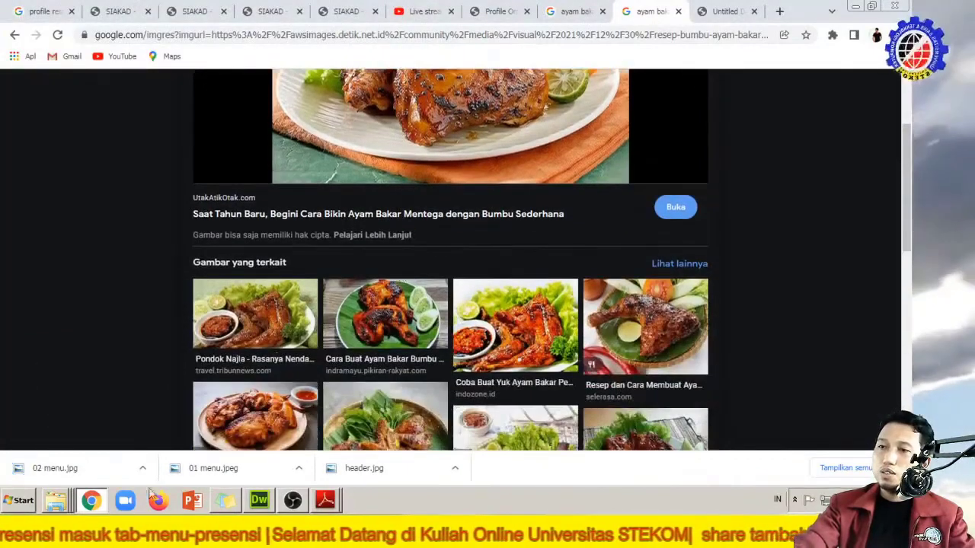
{"action": "left_click", "coordinate": [55, 500]}
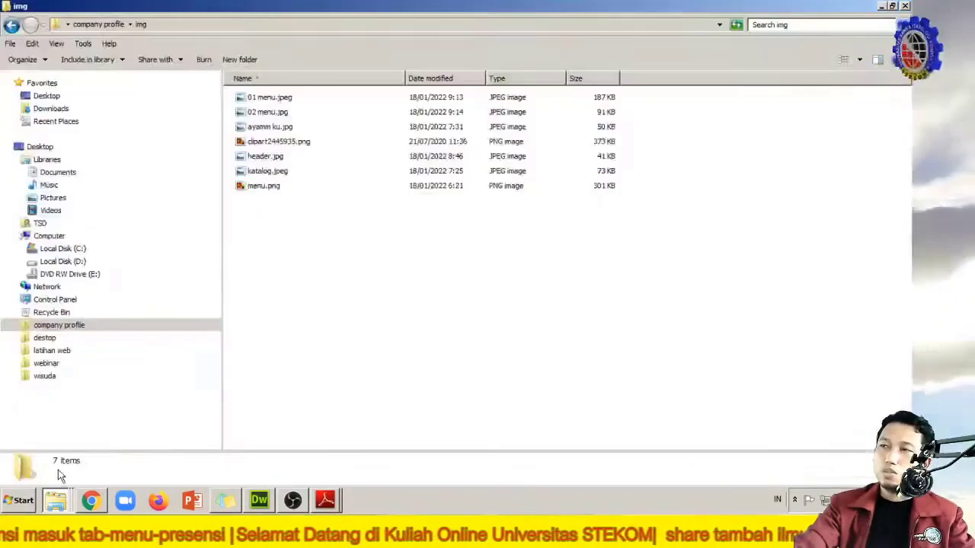
{"action": "double_click", "coordinate": [263, 98]}
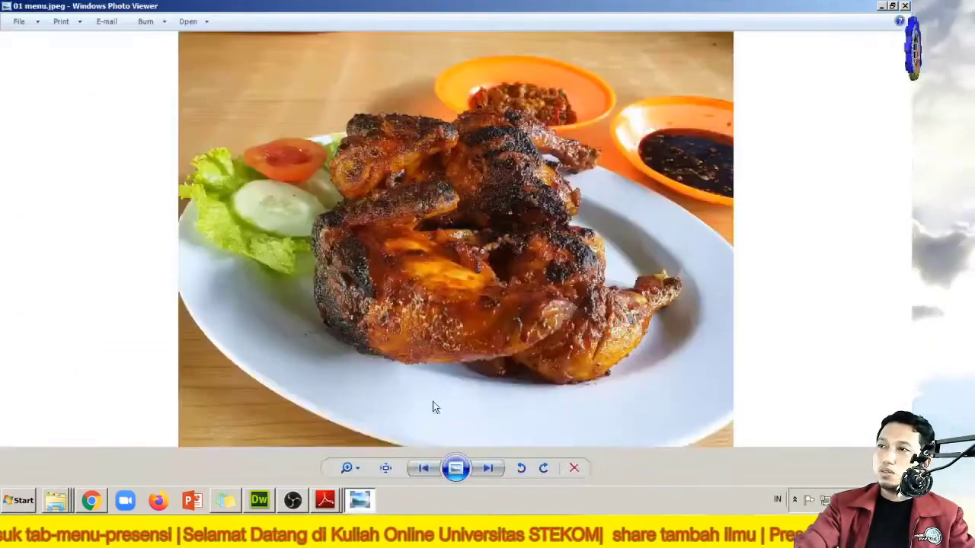
{"action": "left_click", "coordinate": [486, 468]}
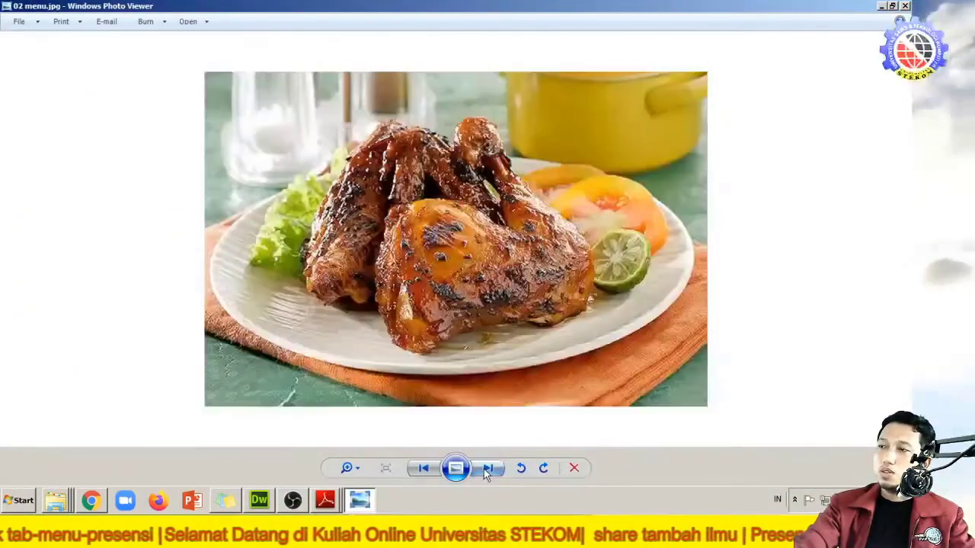
{"action": "left_click", "coordinate": [904, 6]}
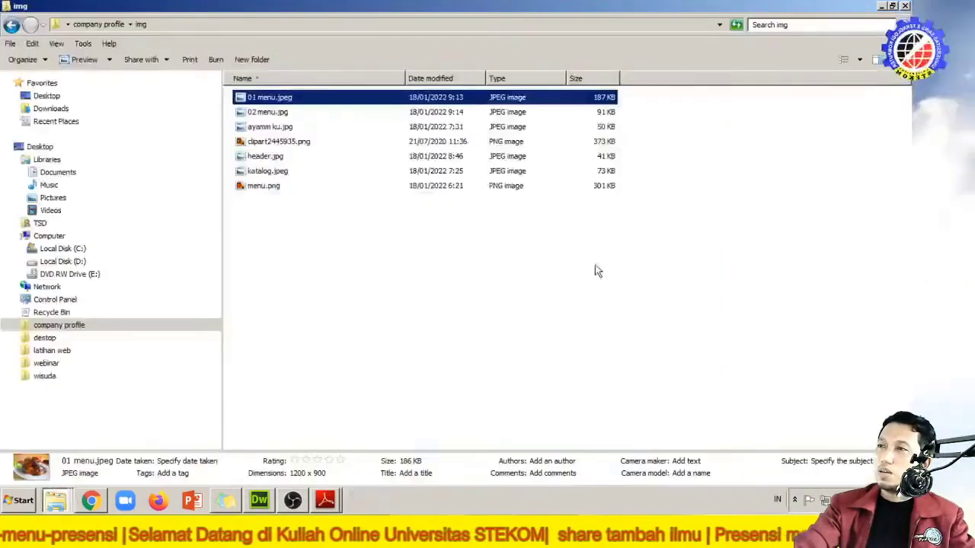
Step: Switch to Dreamweaver and draw a rectangular hotspot over the "Ayam Bakar Per Potong" item of the menu image
{"action": "left_click", "coordinate": [261, 499]}
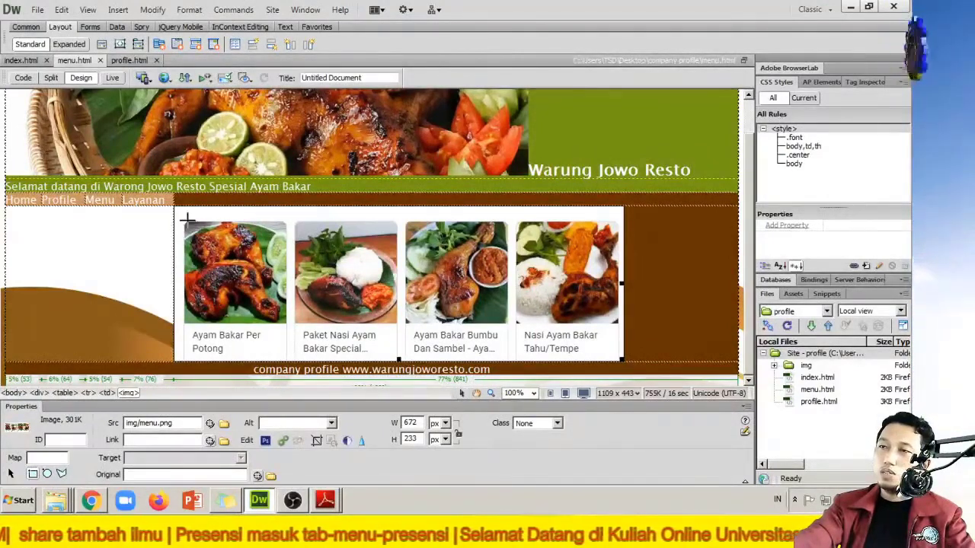
{"action": "left_click_drag", "start_coordinate": [184, 220], "coordinate": [289, 360]}
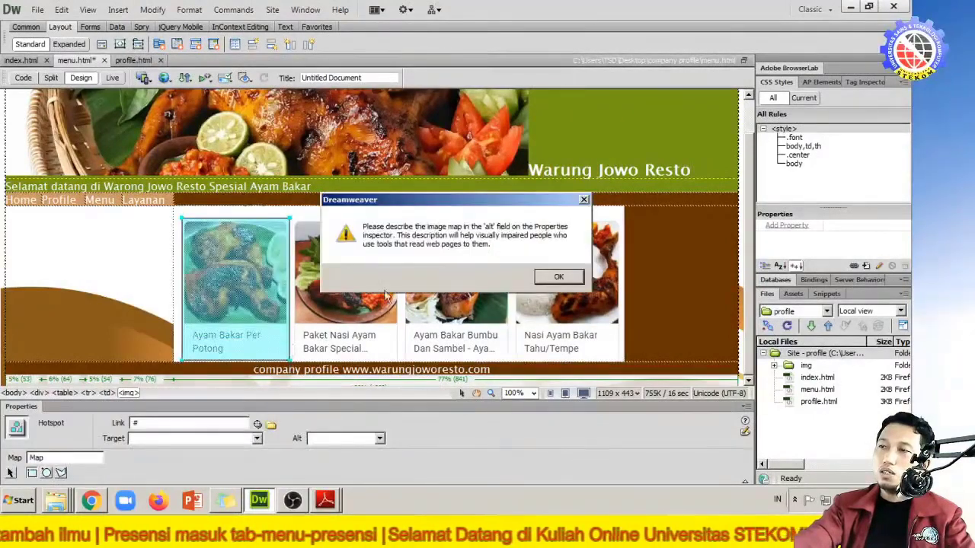
{"action": "left_click", "coordinate": [559, 277]}
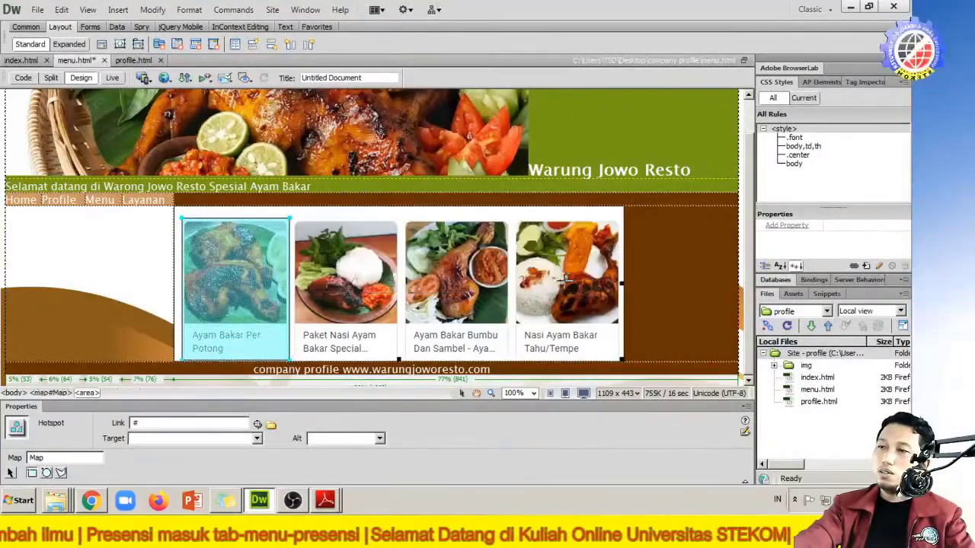
Step: Link the "Ayam Bakar Per Potong" hotspot to the picture 01 menu.jpeg in the img folder
{"action": "left_click", "coordinate": [271, 426]}
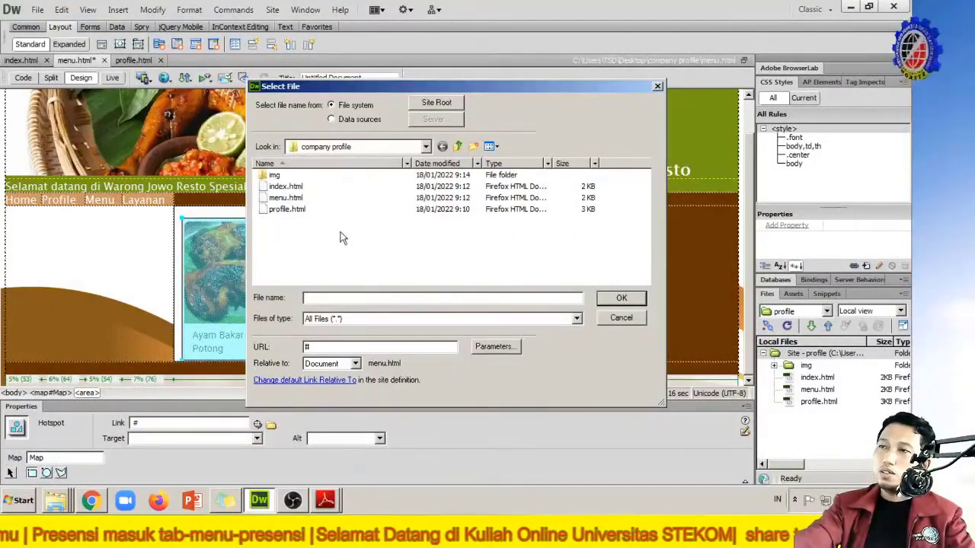
{"action": "double_click", "coordinate": [275, 174]}
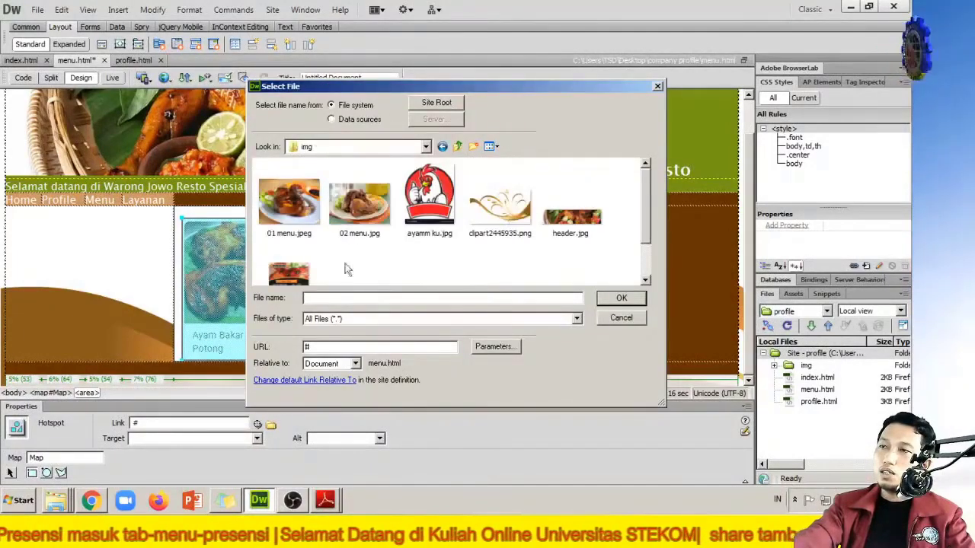
{"action": "left_click", "coordinate": [297, 235]}
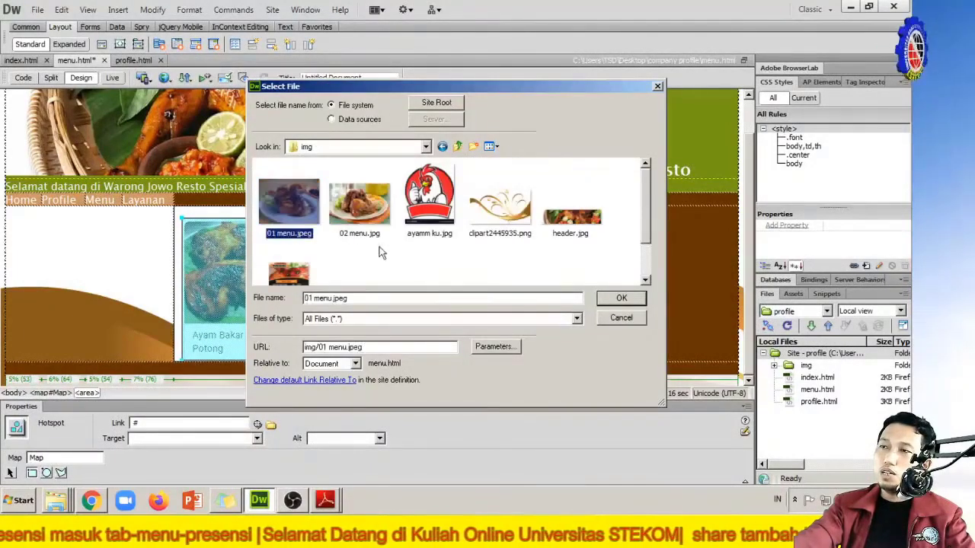
{"action": "left_click", "coordinate": [622, 298]}
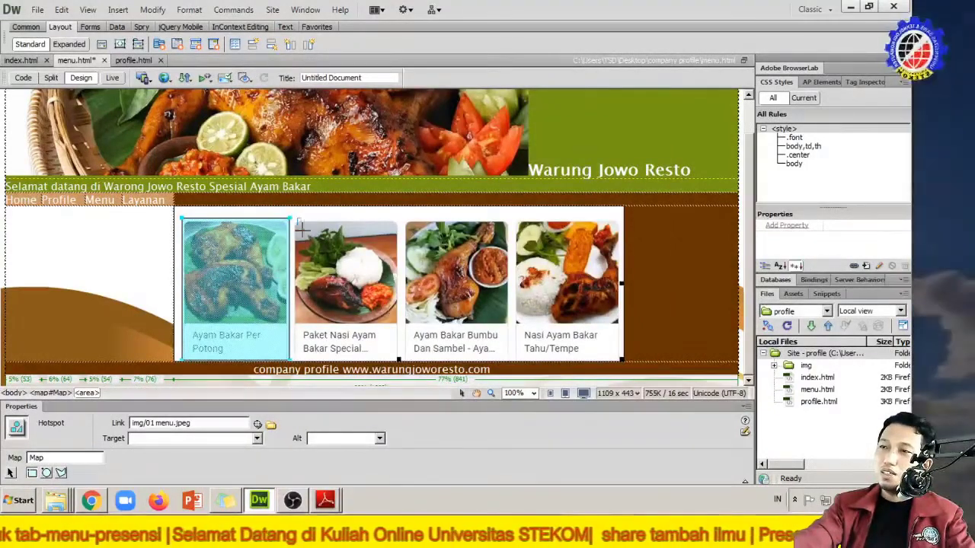
Step: Draw a rectangular hotspot over the "Paket Nasi Ayam Bakar Special" item and link it to img/02 menu.jpg
{"action": "left_click_drag", "start_coordinate": [327, 302], "coordinate": [397, 358]}
{"action": "left_click", "coordinate": [541, 278]}
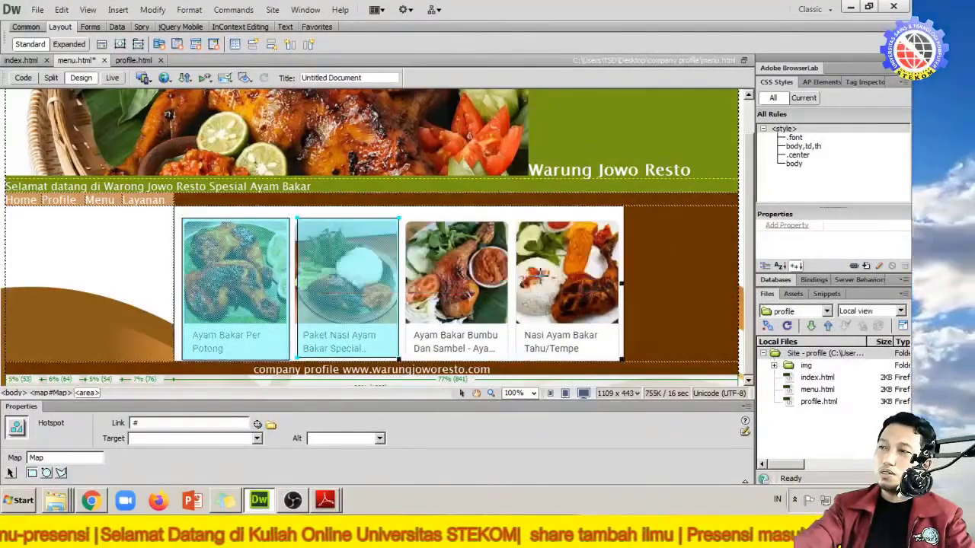
{"action": "left_click", "coordinate": [271, 425]}
{"action": "left_click", "coordinate": [361, 227]}
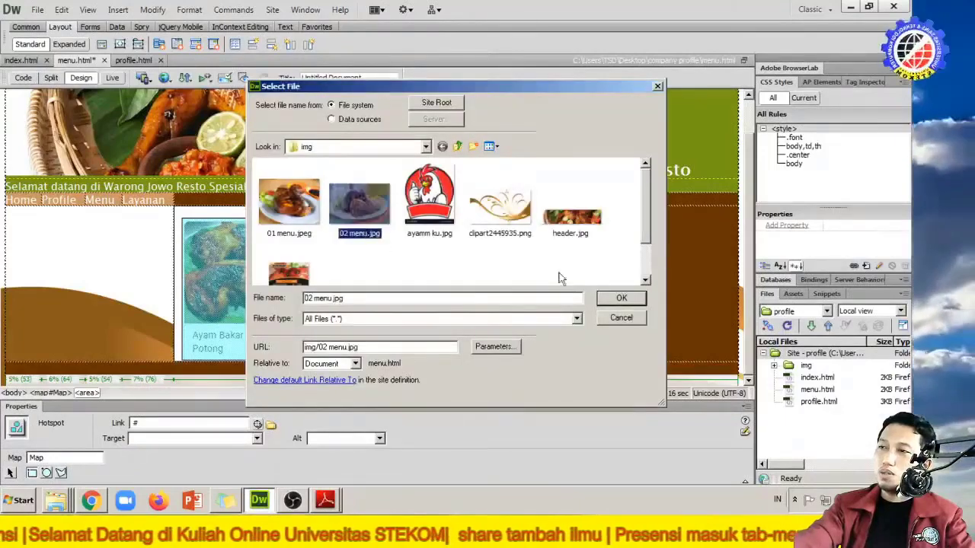
{"action": "left_click", "coordinate": [618, 298]}
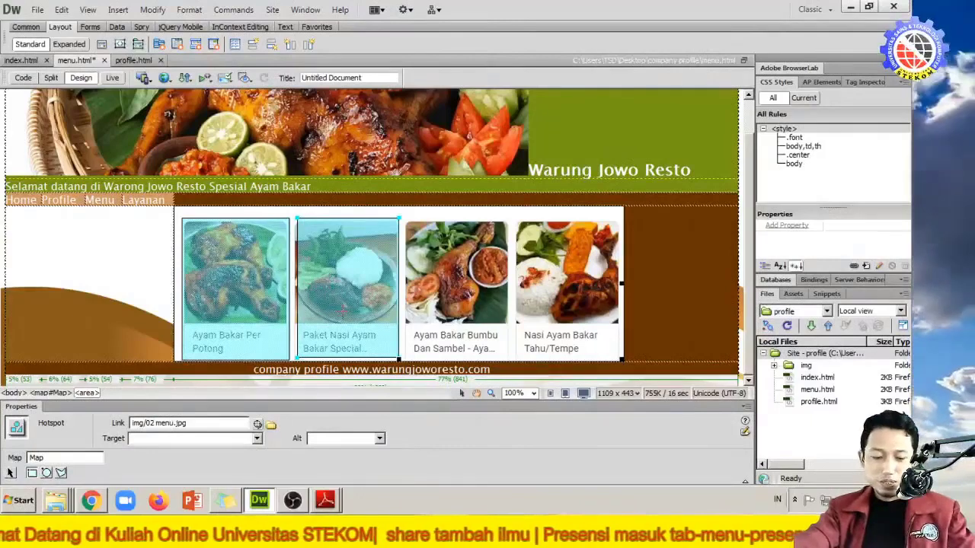
Step: Save menu.html, preview it in Chrome, test the "Ayam Bakar Per Potong" hotspot and close the picture's tab
{"action": "key", "text": "ctrl+s"}
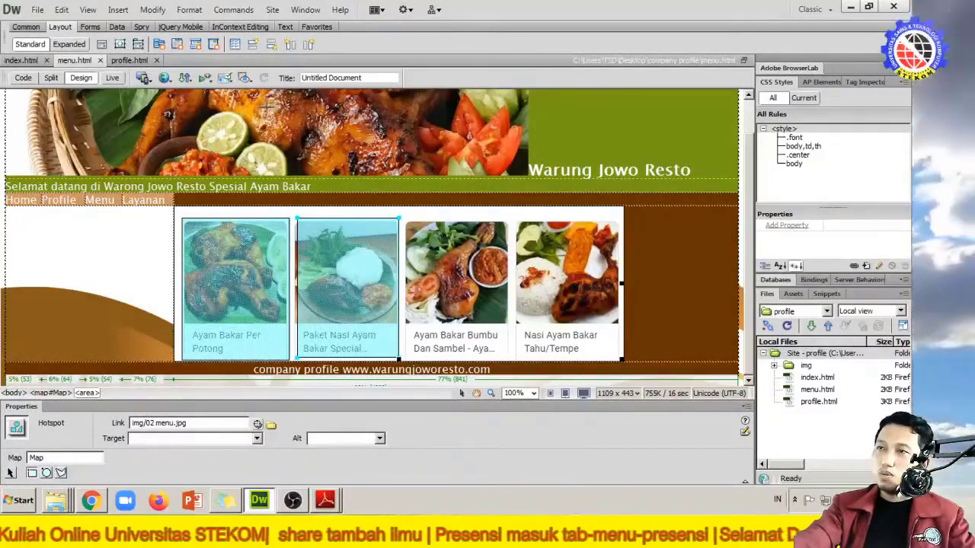
{"action": "left_click", "coordinate": [165, 79]}
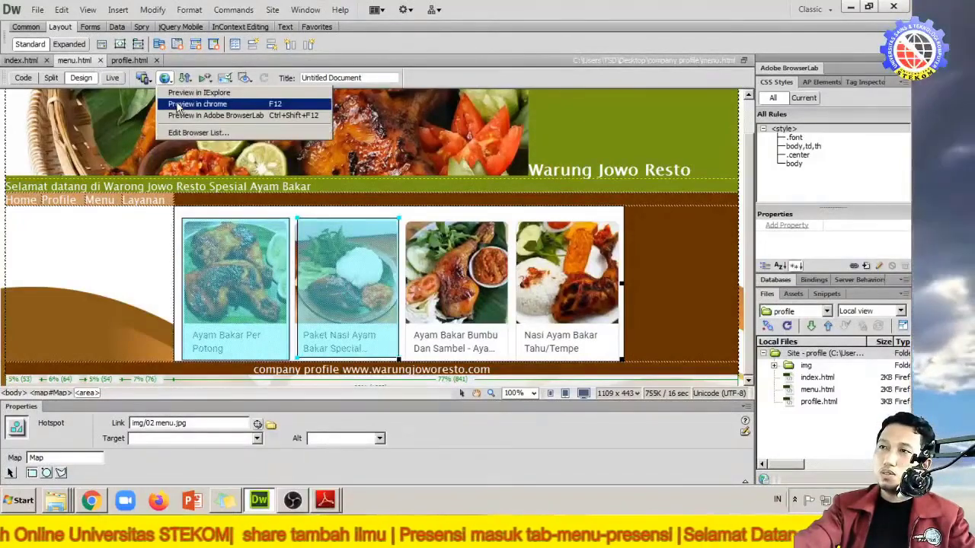
{"action": "left_click", "coordinate": [177, 104]}
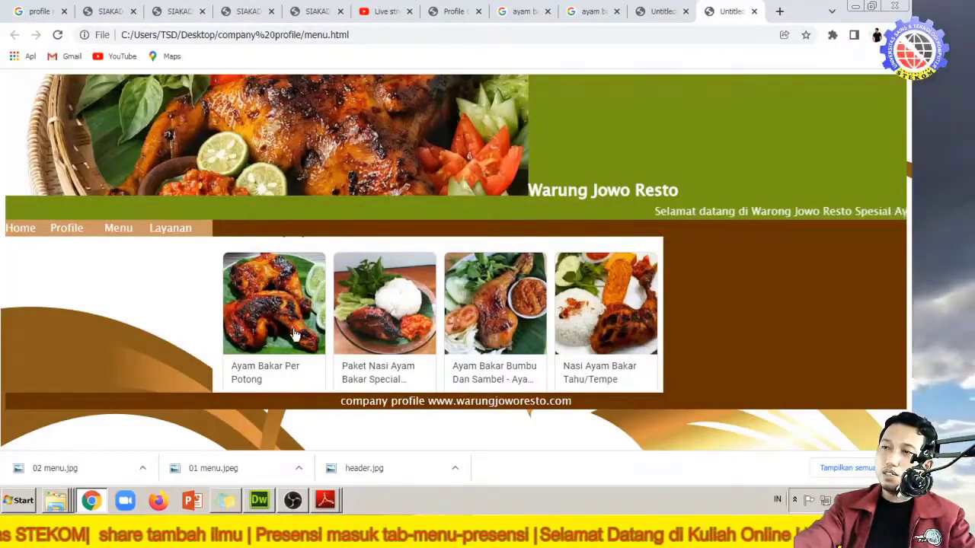
{"action": "left_click", "coordinate": [296, 335]}
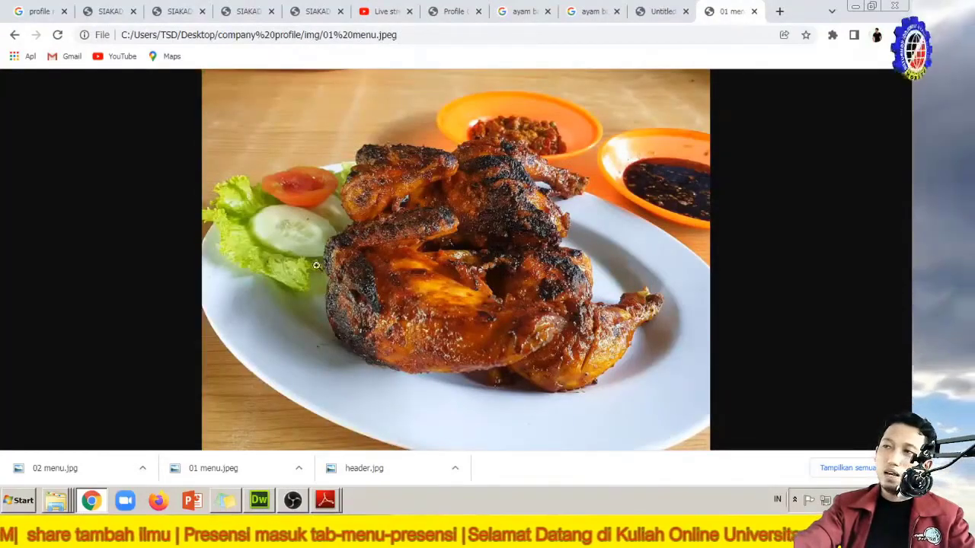
{"action": "left_click", "coordinate": [754, 12]}
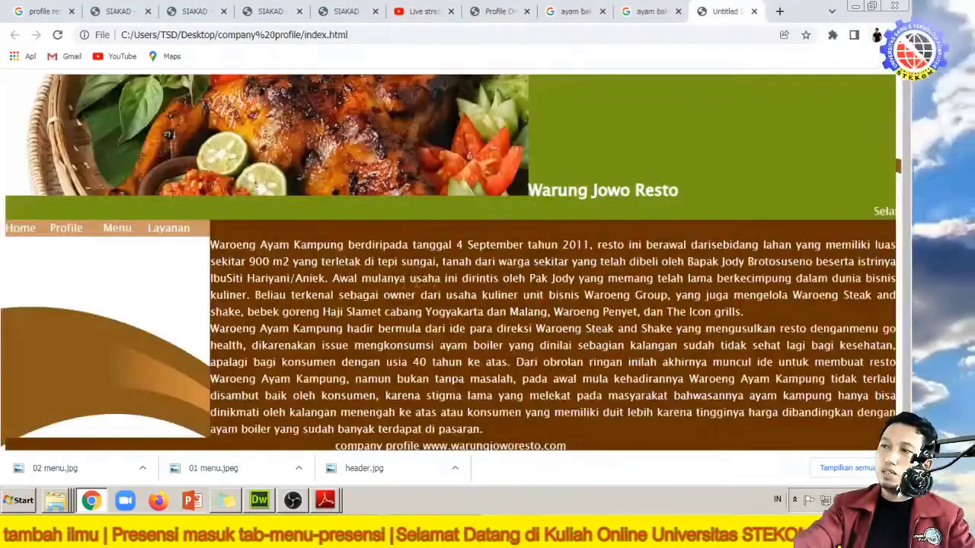
Step: Switch to Dreamweaver and set the "Ayam Bakar Per Potong" hotspot's link target so its picture opens in a new window
{"action": "left_click", "coordinate": [258, 501]}
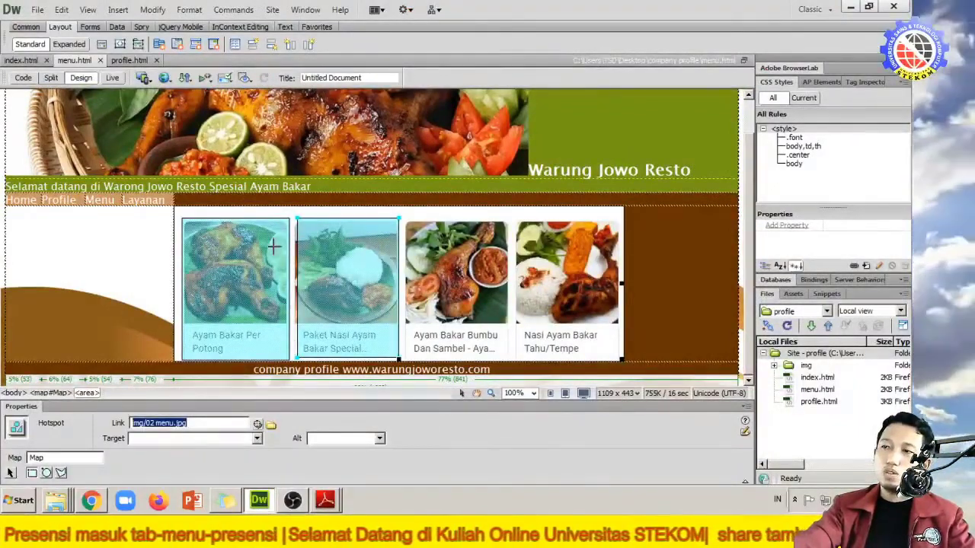
{"action": "left_click", "coordinate": [10, 473]}
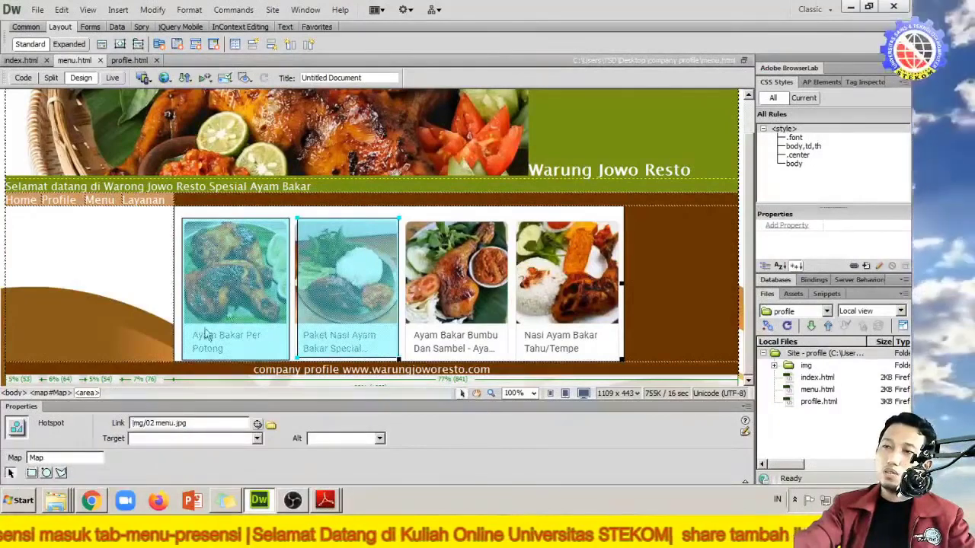
{"action": "left_click", "coordinate": [252, 268]}
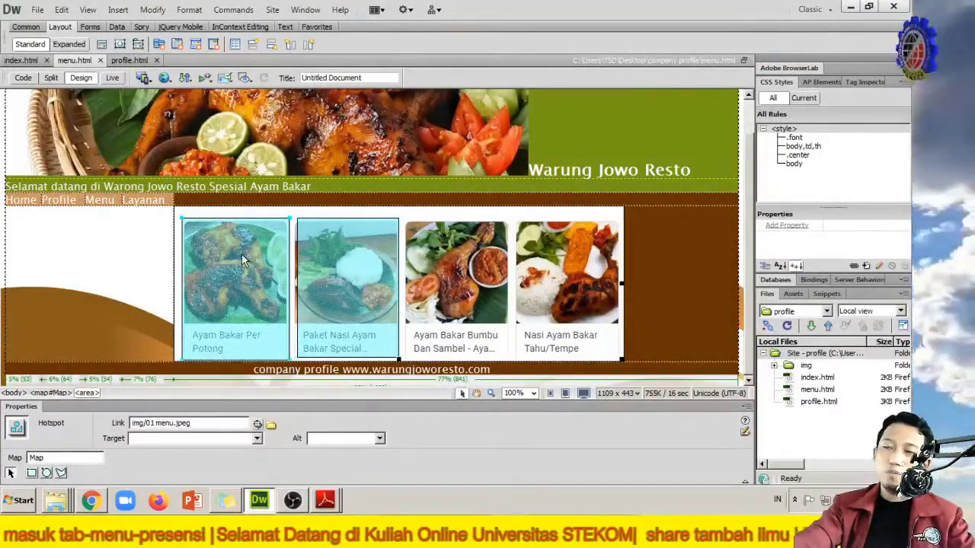
{"action": "left_click", "coordinate": [257, 440]}
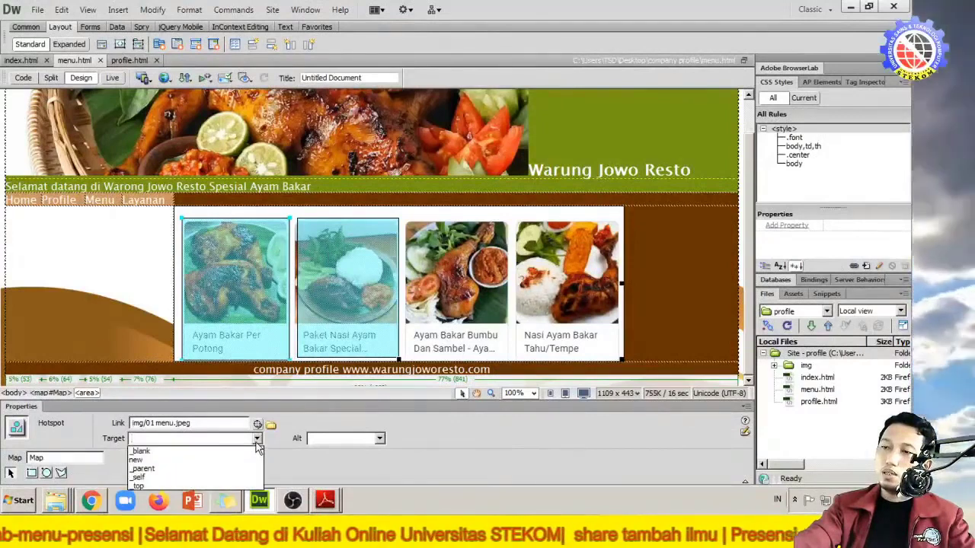
{"action": "left_click", "coordinate": [154, 457]}
Step: Set the link target of the "Paket Nasi Ayam Bakar Special" hotspot to _blank and save menu.html
{"action": "left_click", "coordinate": [363, 345]}
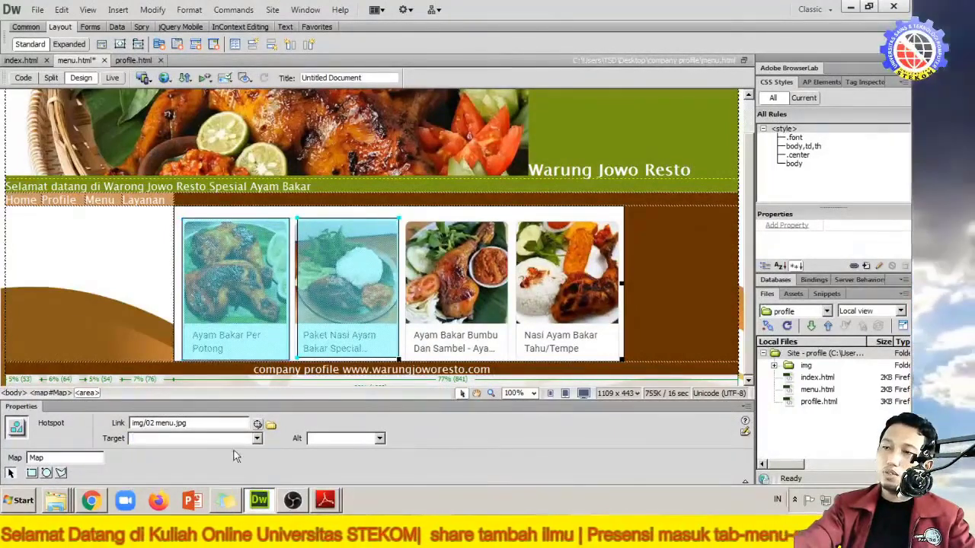
{"action": "left_click", "coordinate": [257, 440]}
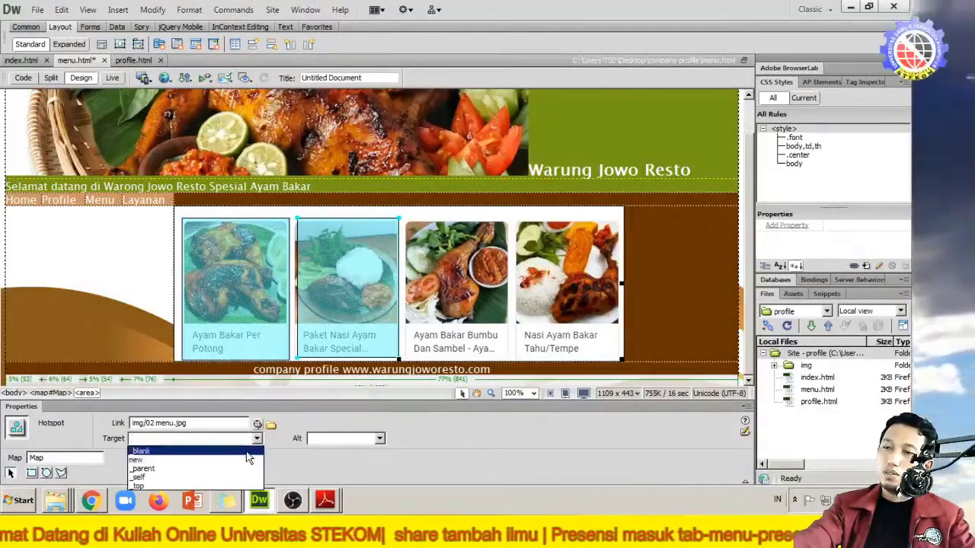
{"action": "left_click", "coordinate": [248, 453]}
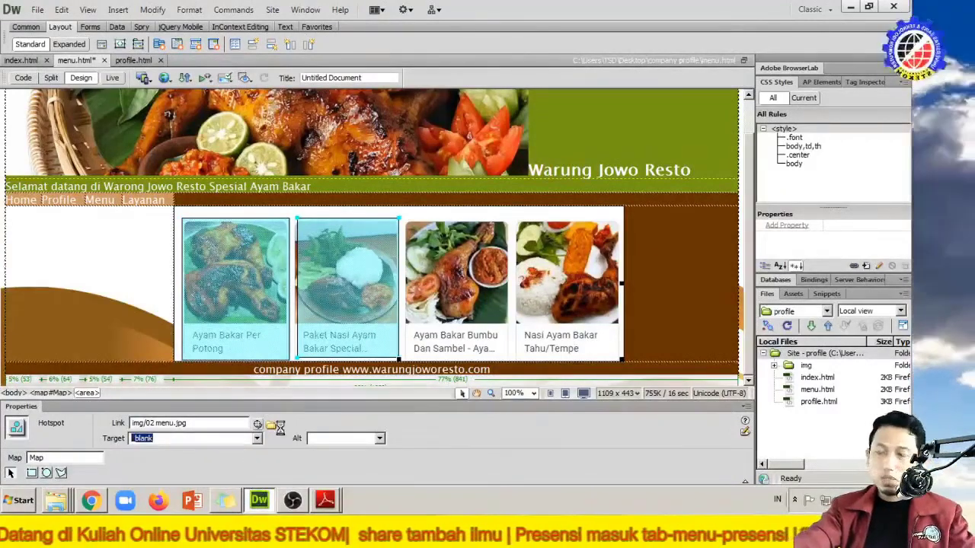
{"action": "key", "text": "ctrl+s"}
Step: Preview menu.html in Chrome again, open the "Ayam Bakar Per Potong" picture from its hotspot and close the picture's tab
{"action": "left_click", "coordinate": [164, 78]}
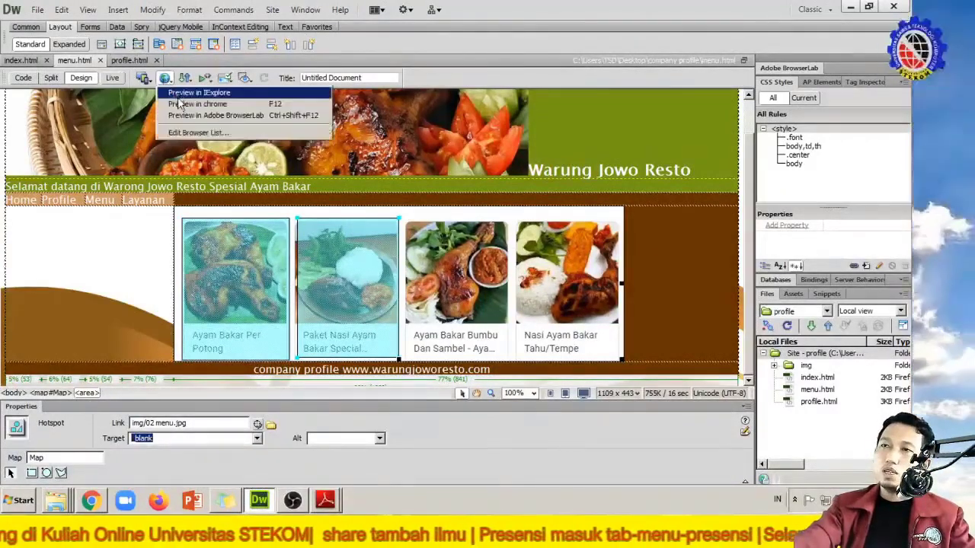
{"action": "left_click", "coordinate": [194, 101]}
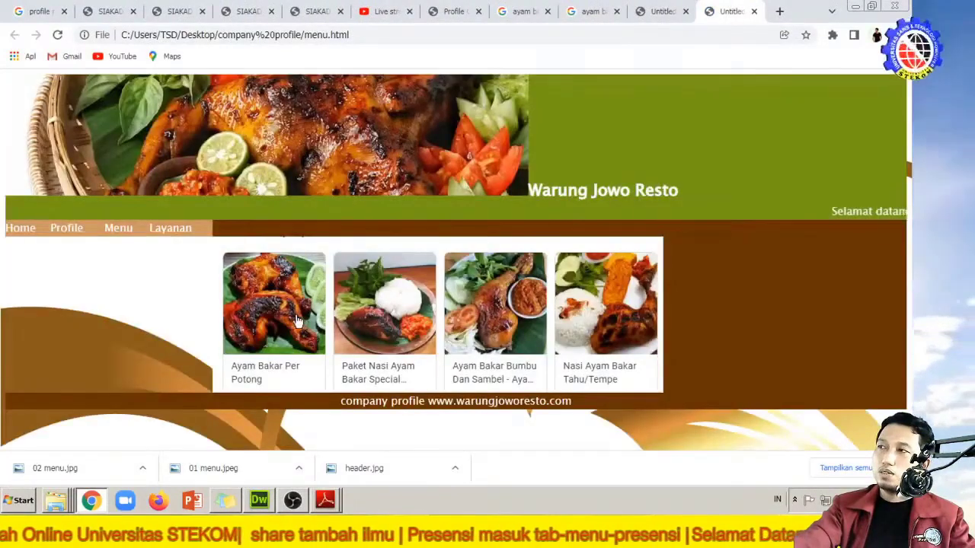
{"action": "left_click", "coordinate": [298, 321]}
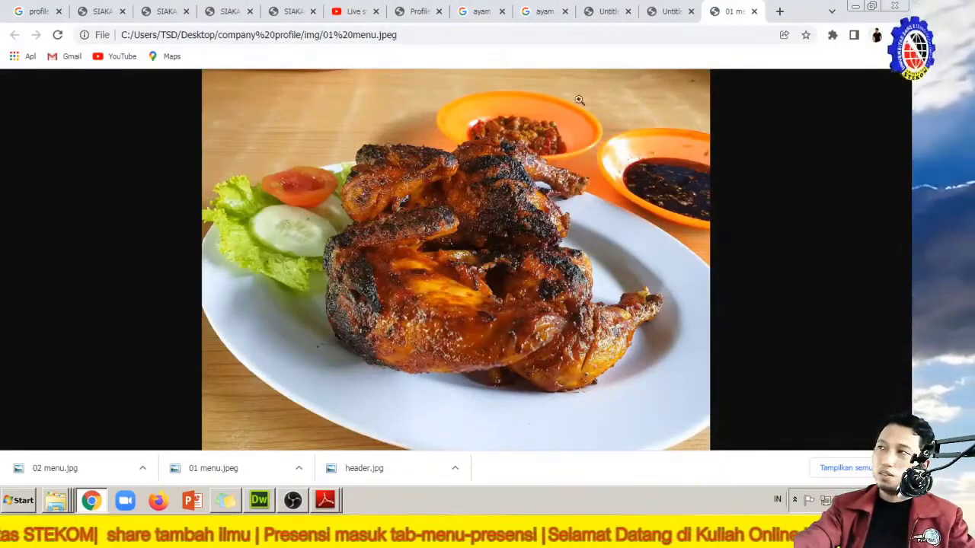
{"action": "left_click", "coordinate": [754, 12]}
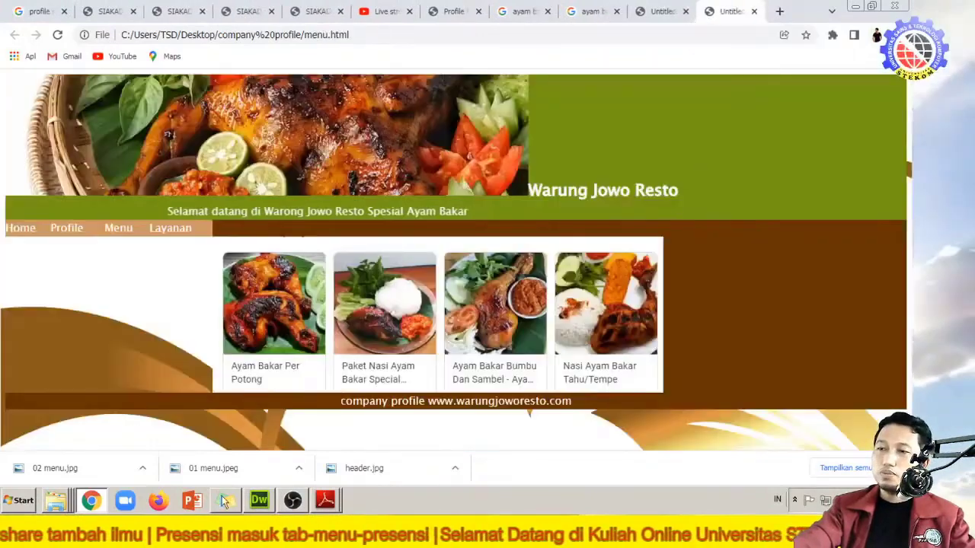
Step: Switch to Dreamweaver and copy the "Warung Jowo Resto" heading of index.html into that page's title
{"action": "left_click", "coordinate": [259, 501]}
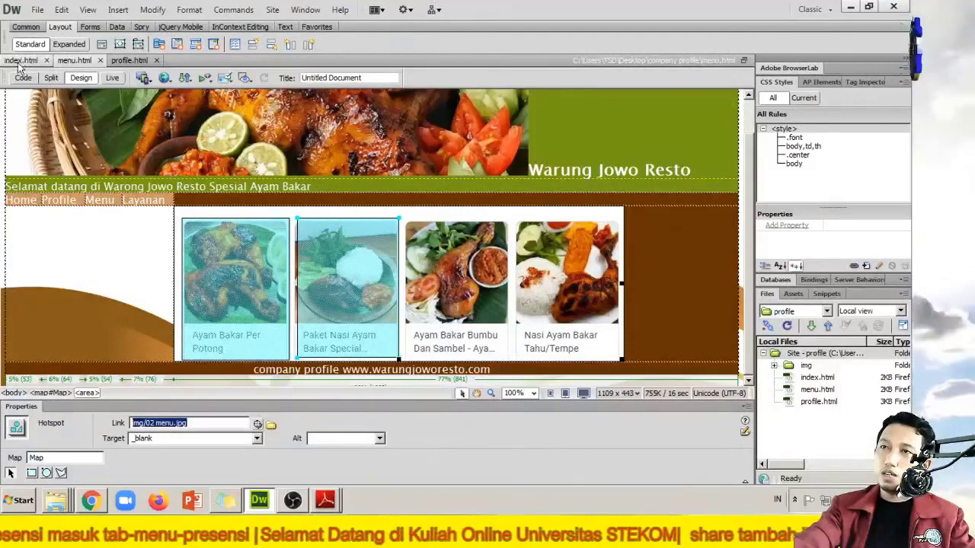
{"action": "left_click", "coordinate": [128, 61]}
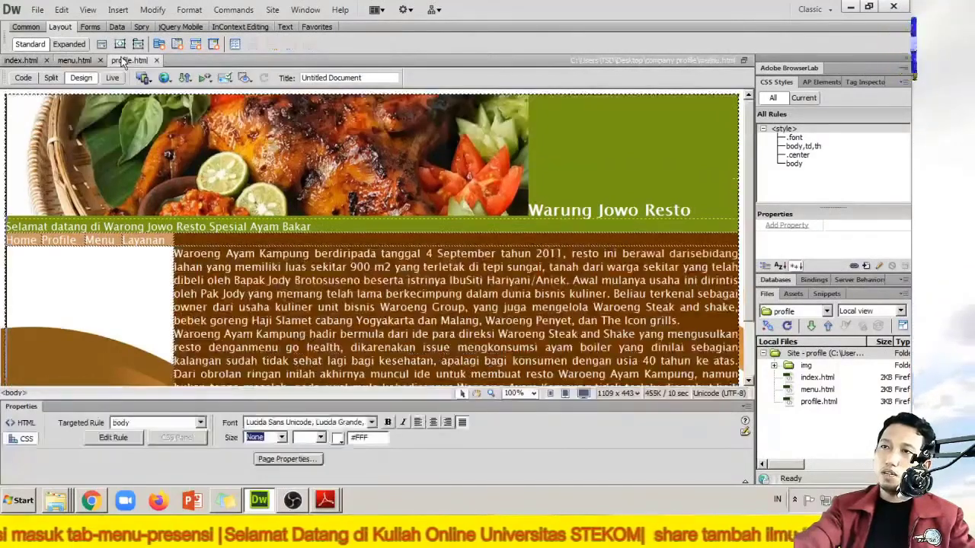
{"action": "left_click", "coordinate": [76, 60]}
{"action": "left_click", "coordinate": [21, 60]}
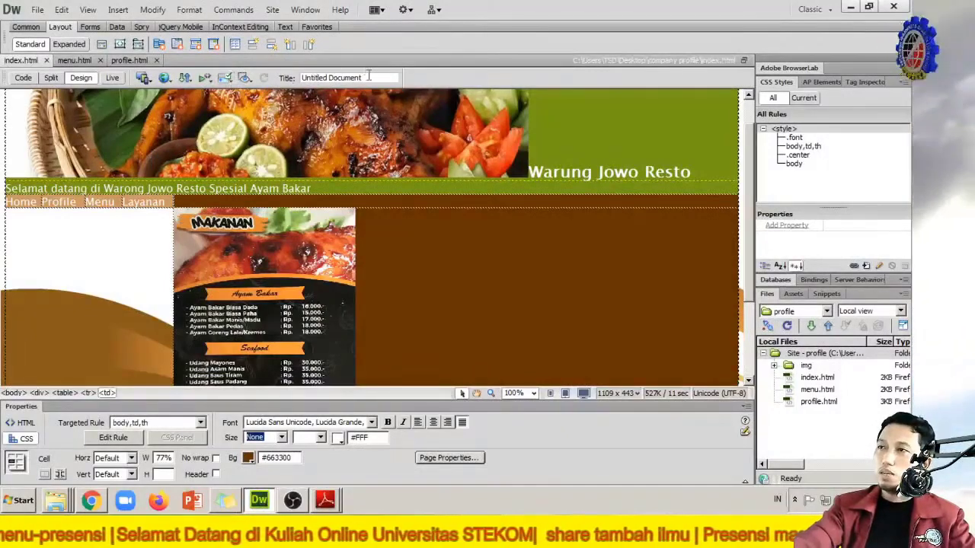
{"action": "left_click_drag", "start_coordinate": [528, 175], "coordinate": [693, 176]}
{"action": "key", "text": "ctrl+c"}
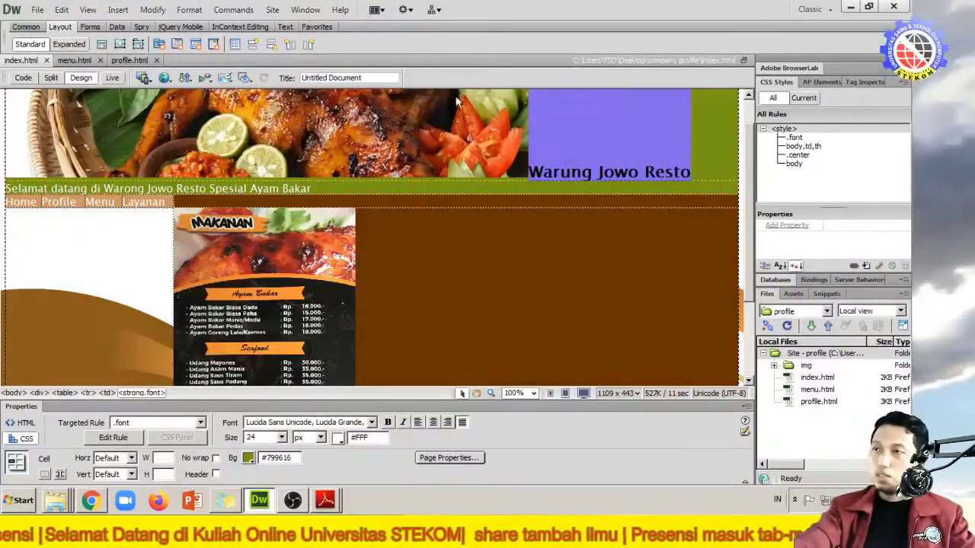
{"action": "left_click", "coordinate": [335, 77]}
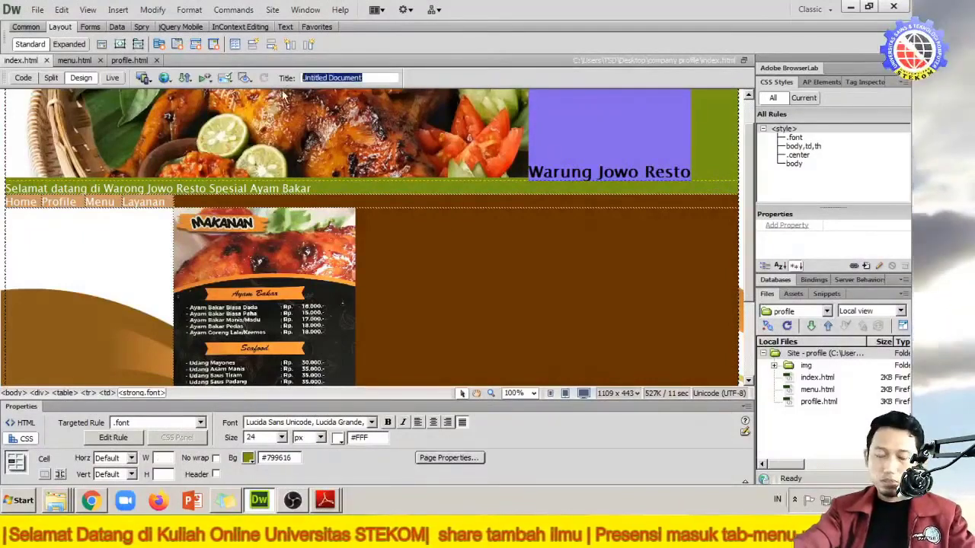
{"action": "key", "text": "ctrl+v"}
Step: Set the page titles of menu.html and profile.html to "Warung Jowo Resto" by pasting the copied heading
{"action": "left_click", "coordinate": [77, 60]}
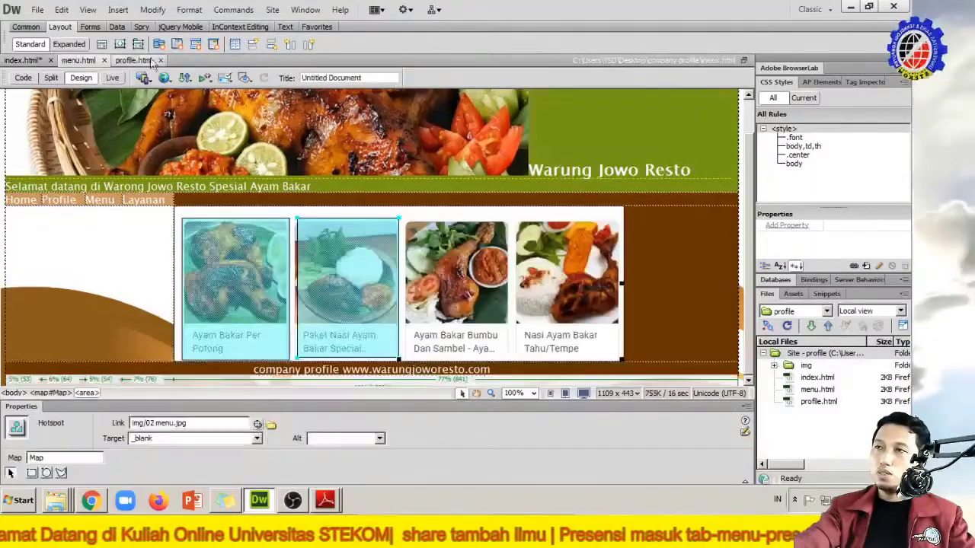
{"action": "left_click", "coordinate": [300, 79]}
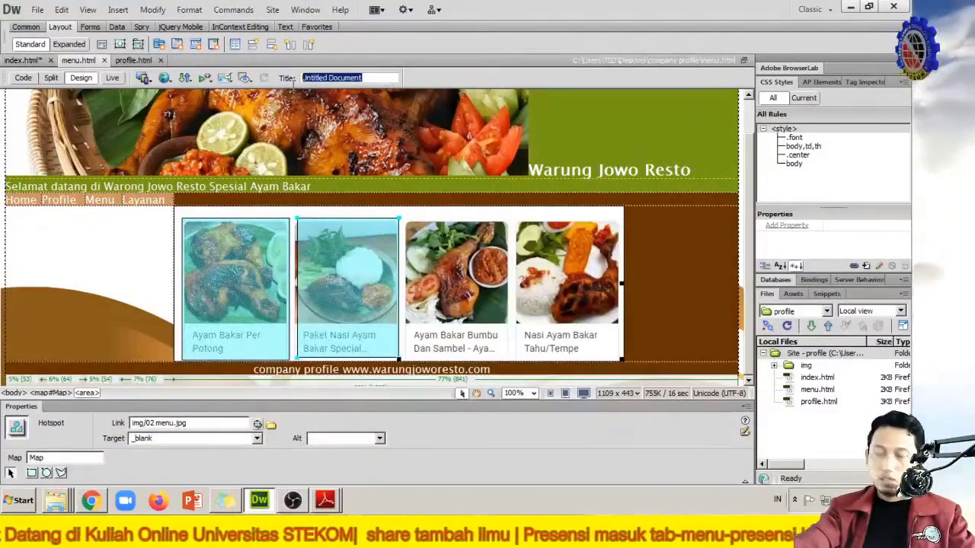
{"action": "key", "text": "ctrl+v"}
{"action": "left_click", "coordinate": [134, 60]}
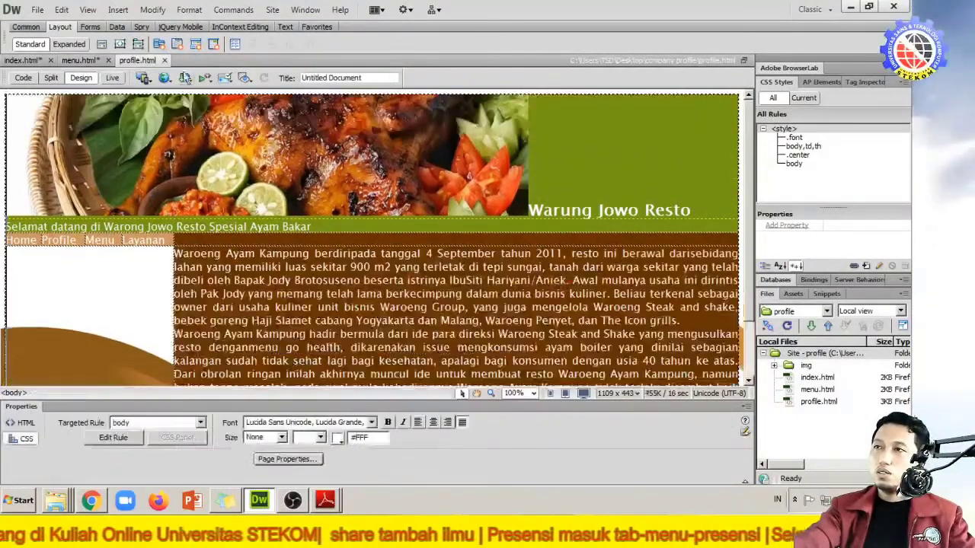
{"action": "left_click", "coordinate": [303, 78]}
{"action": "key", "text": "ctrl+v"}
Step: Save all open pages of the site and return to index.html
{"action": "left_click", "coordinate": [35, 11]}
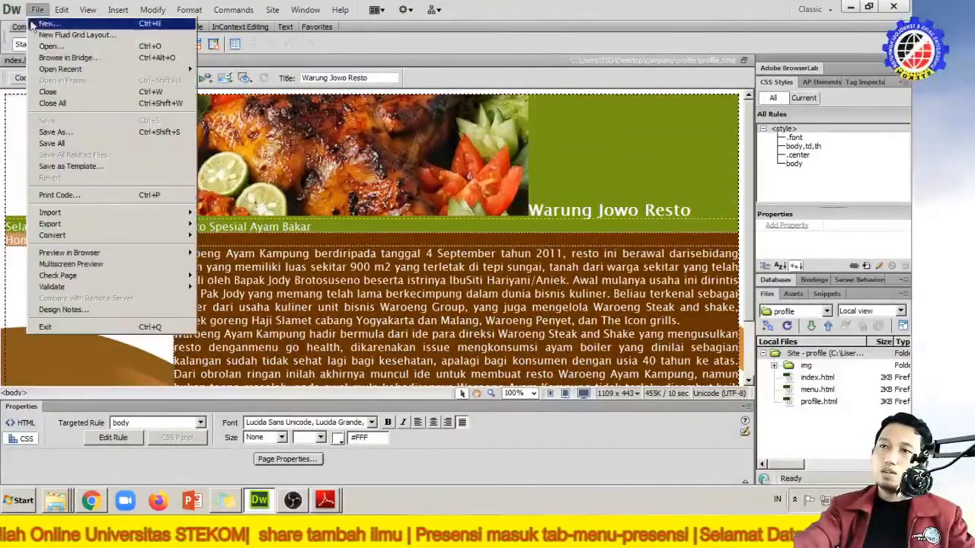
{"action": "left_click", "coordinate": [65, 144]}
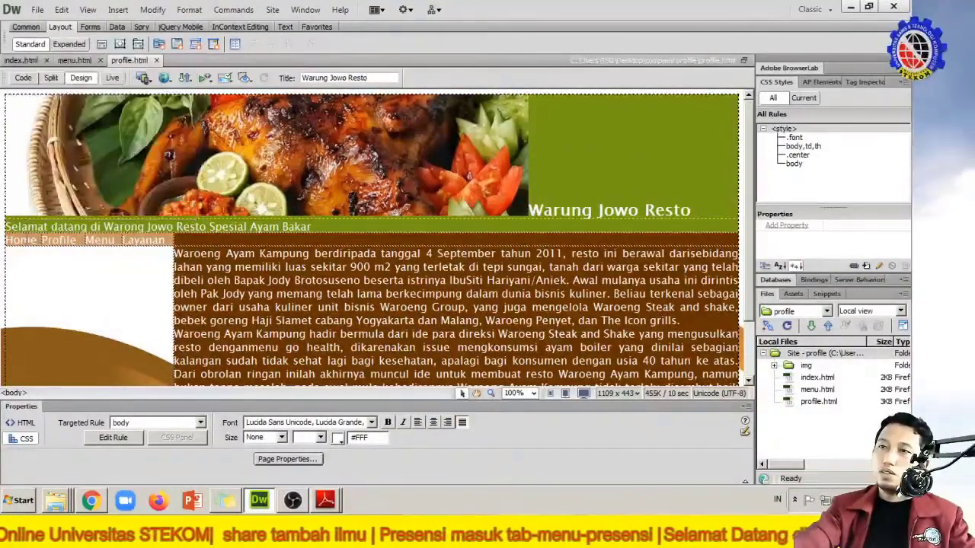
{"action": "left_click", "coordinate": [11, 240]}
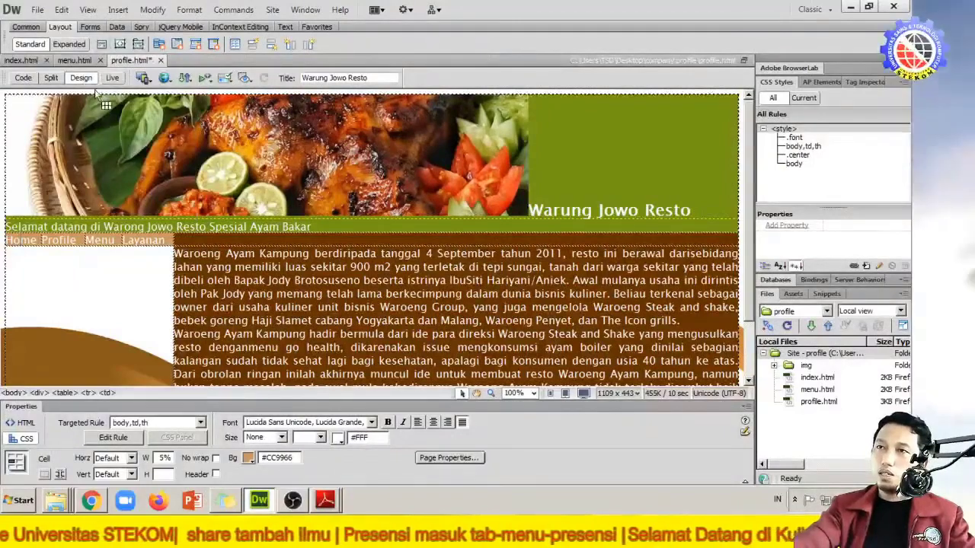
{"action": "left_click", "coordinate": [20, 61]}
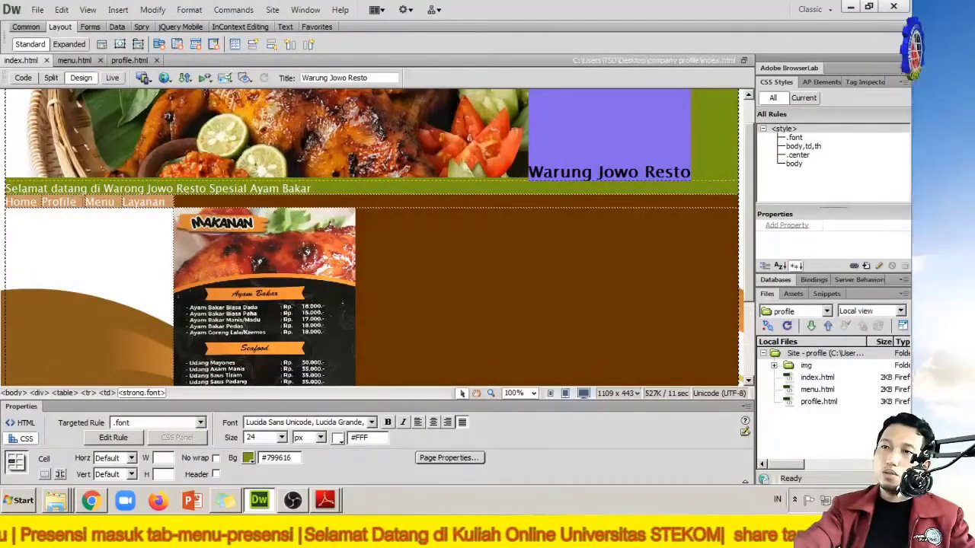
Step: Set the page-wide link color of index.html to #630 and its rollover link color to #F00
{"action": "double_click", "coordinate": [59, 202]}
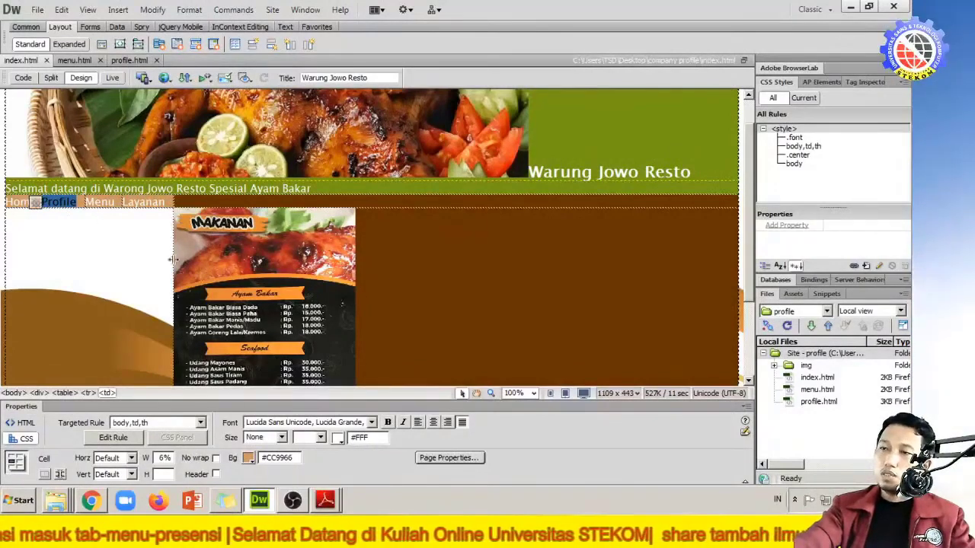
{"action": "left_click", "coordinate": [100, 202]}
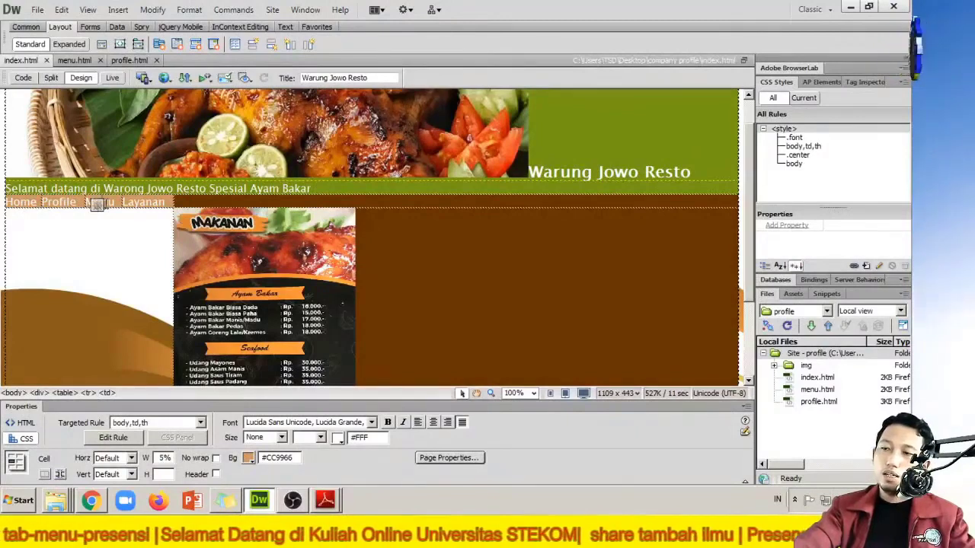
{"action": "left_click", "coordinate": [22, 423]}
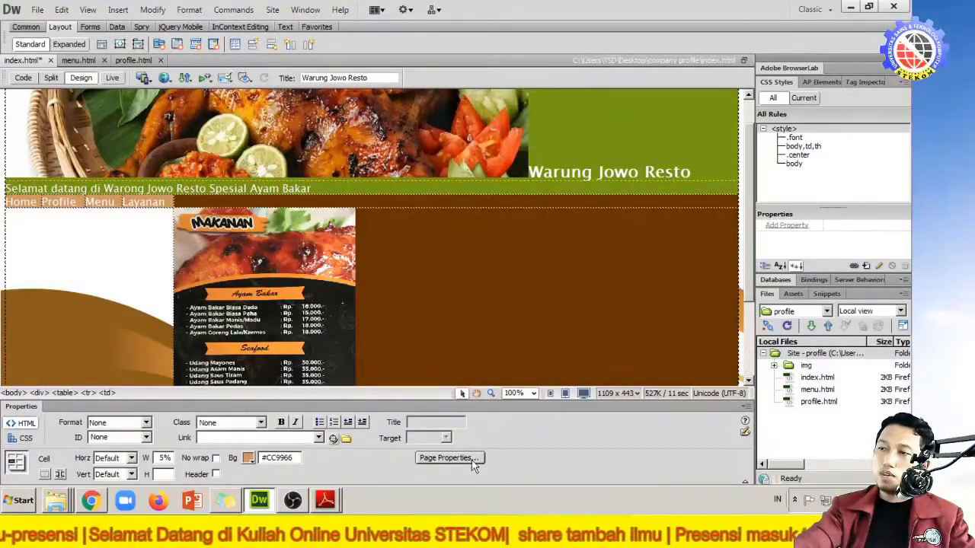
{"action": "left_click", "coordinate": [471, 459]}
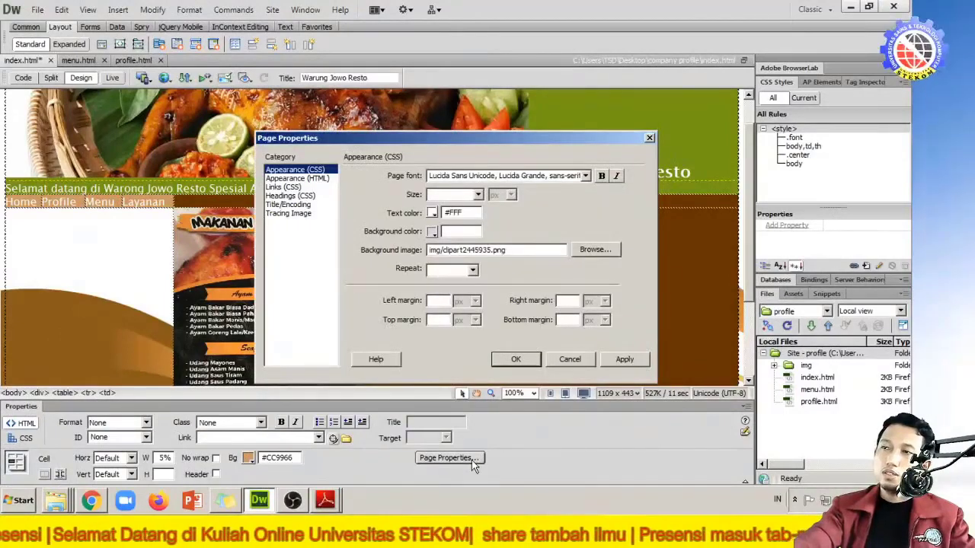
{"action": "left_click", "coordinate": [295, 189]}
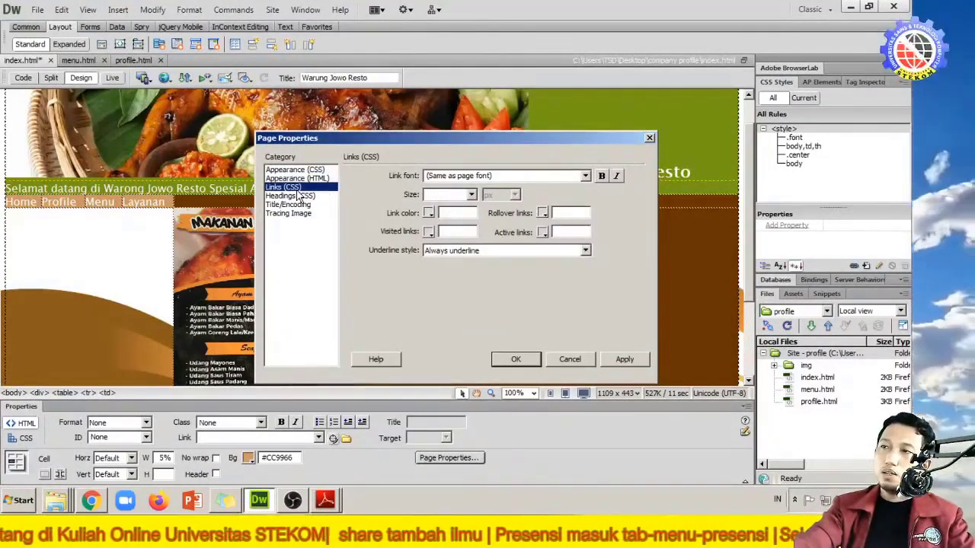
{"action": "left_click", "coordinate": [429, 213]}
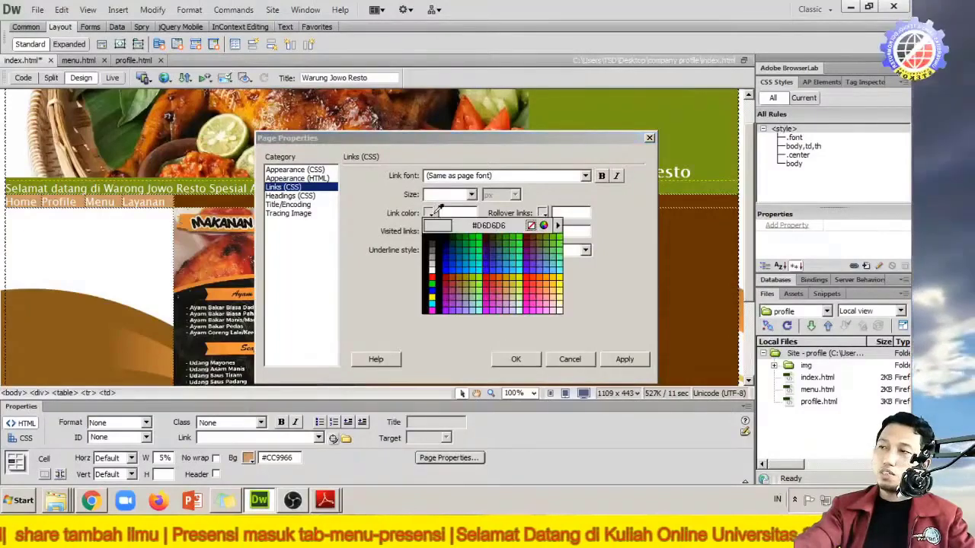
{"action": "left_click", "coordinate": [531, 234]}
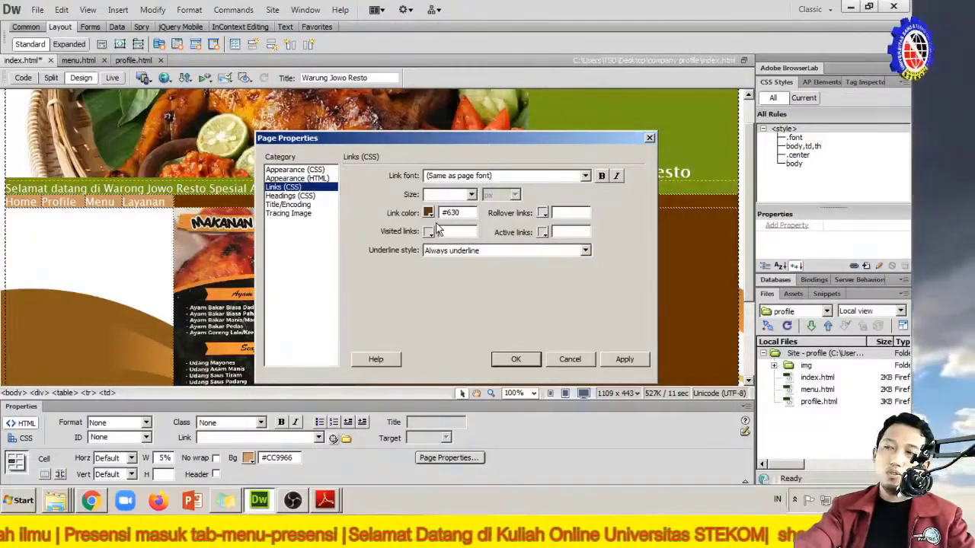
{"action": "left_click", "coordinate": [542, 213]}
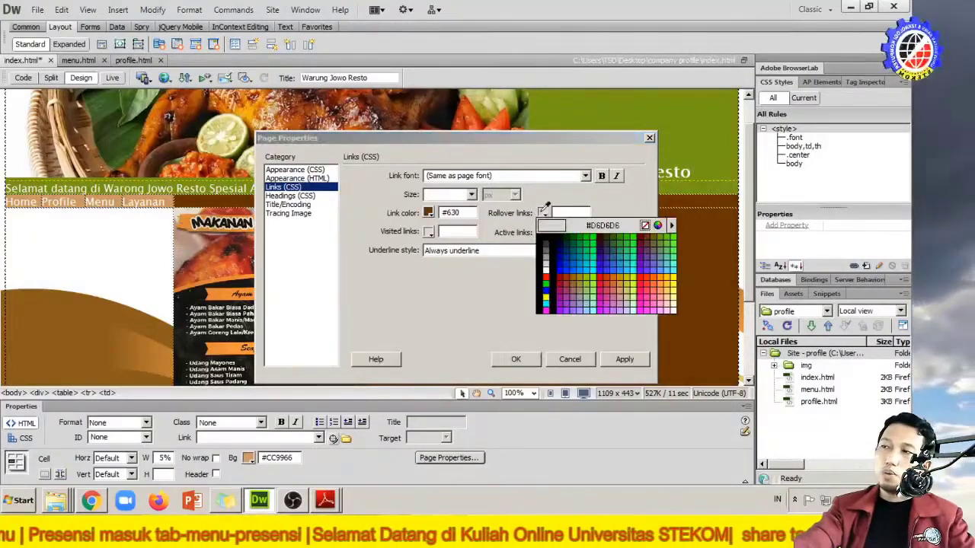
{"action": "left_click", "coordinate": [545, 278]}
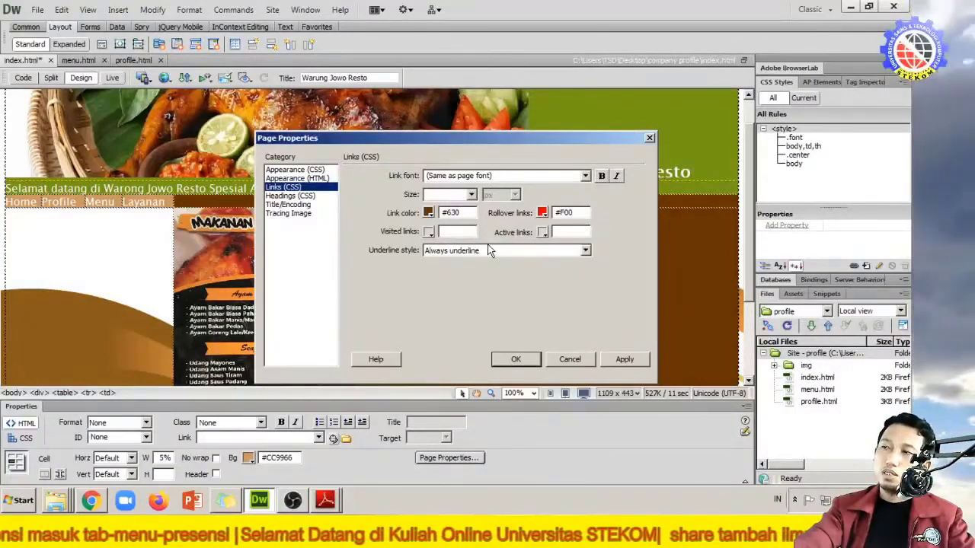
{"action": "left_click", "coordinate": [623, 359]}
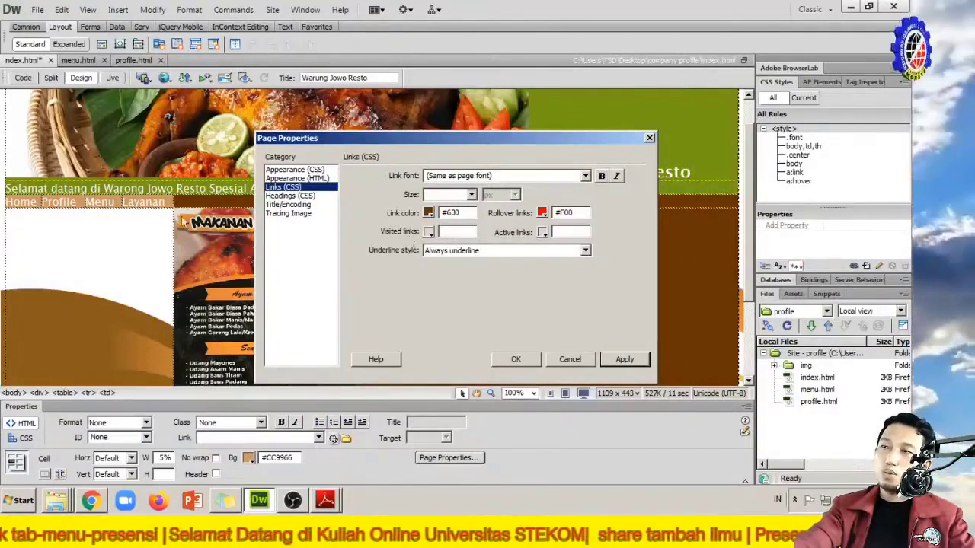
{"action": "left_click", "coordinate": [517, 359]}
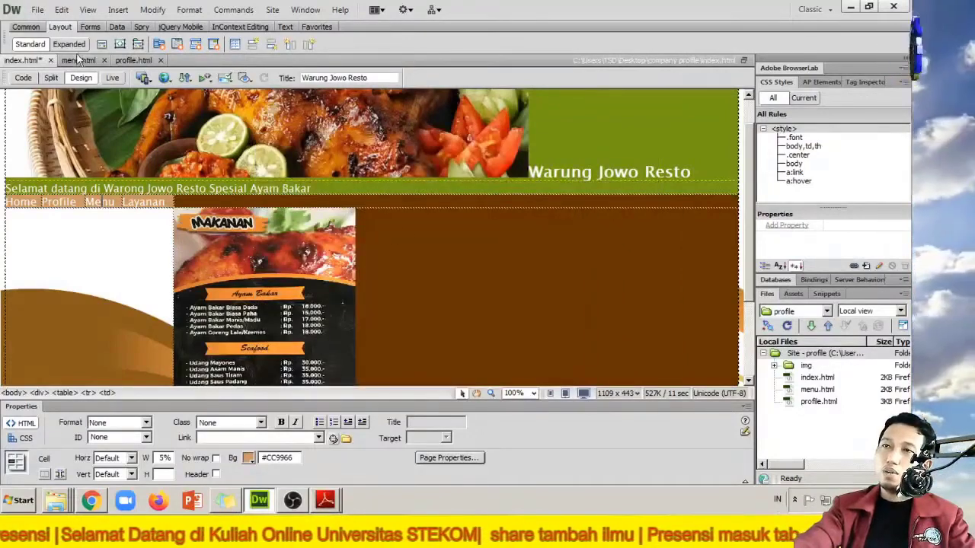
Step: Give menu.html the link color #630 and the rollover link color #f00 in its page properties
{"action": "left_click", "coordinate": [79, 61]}
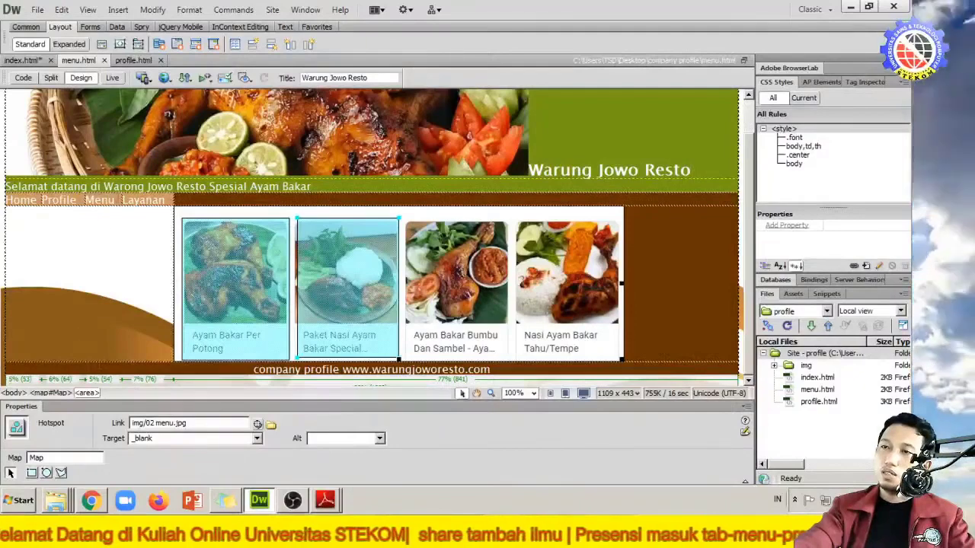
{"action": "left_click", "coordinate": [116, 199]}
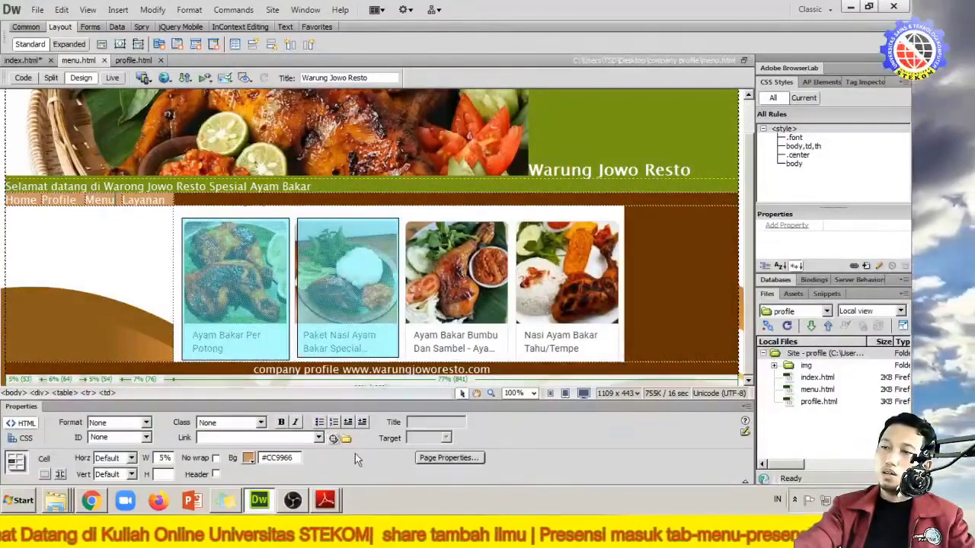
{"action": "left_click", "coordinate": [448, 458]}
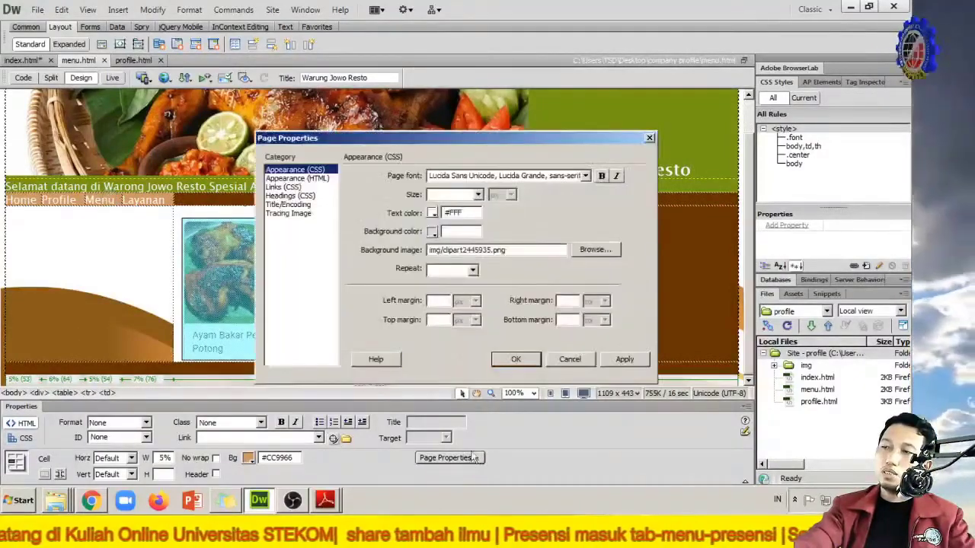
{"action": "left_click", "coordinate": [291, 187]}
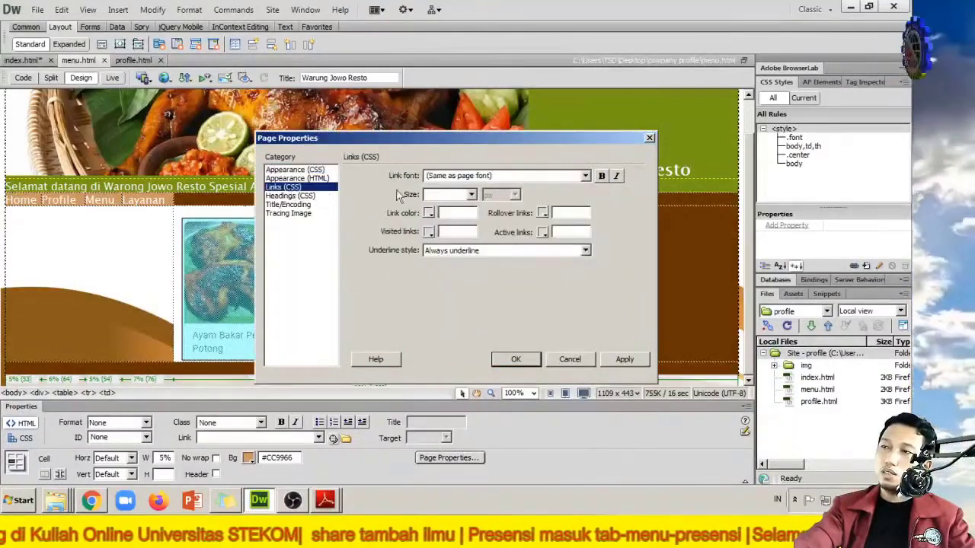
{"action": "left_click", "coordinate": [430, 214]}
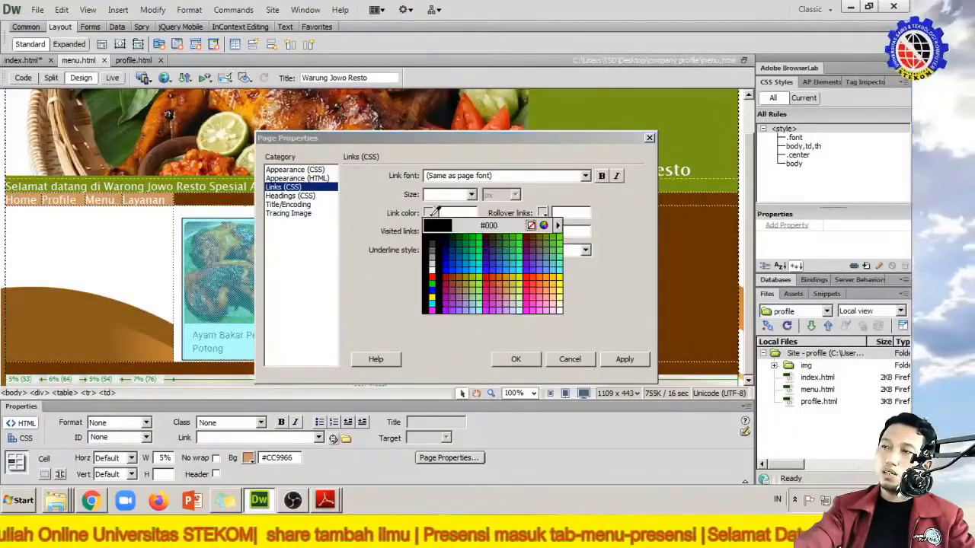
{"action": "left_click", "coordinate": [533, 235]}
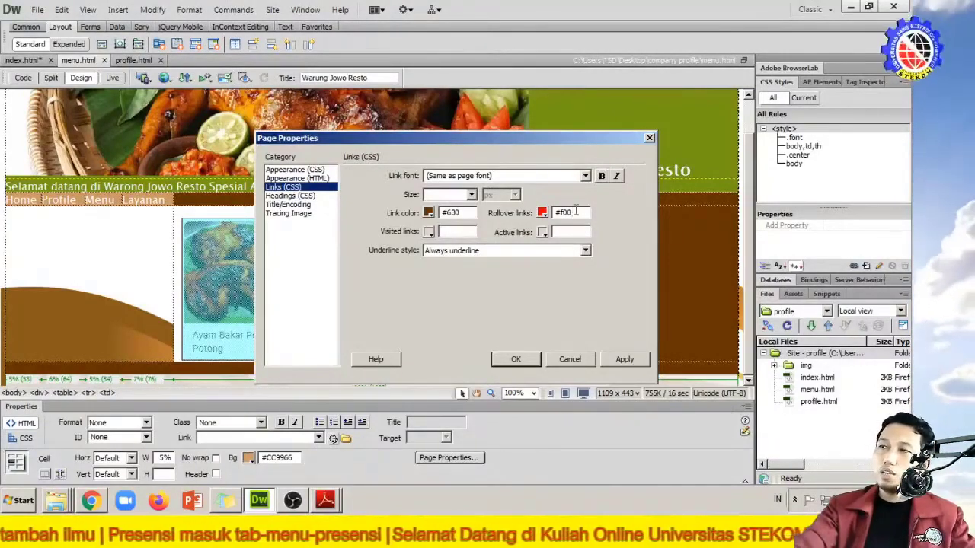
{"action": "left_click", "coordinate": [625, 361]}
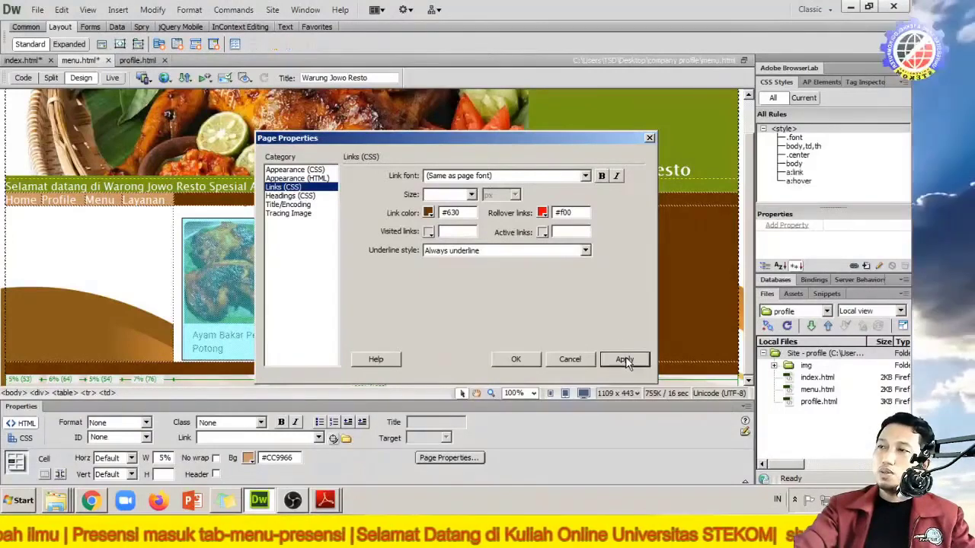
{"action": "left_click", "coordinate": [524, 358]}
Step: Give profile.html the link color #630 and the rollover link color #f00 in its page properties
{"action": "left_click", "coordinate": [135, 61]}
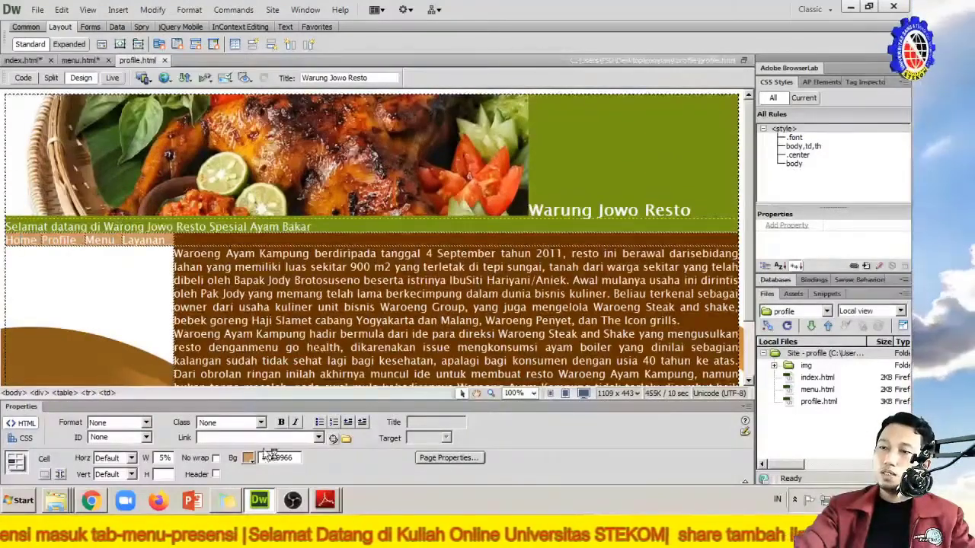
{"action": "left_click", "coordinate": [448, 457]}
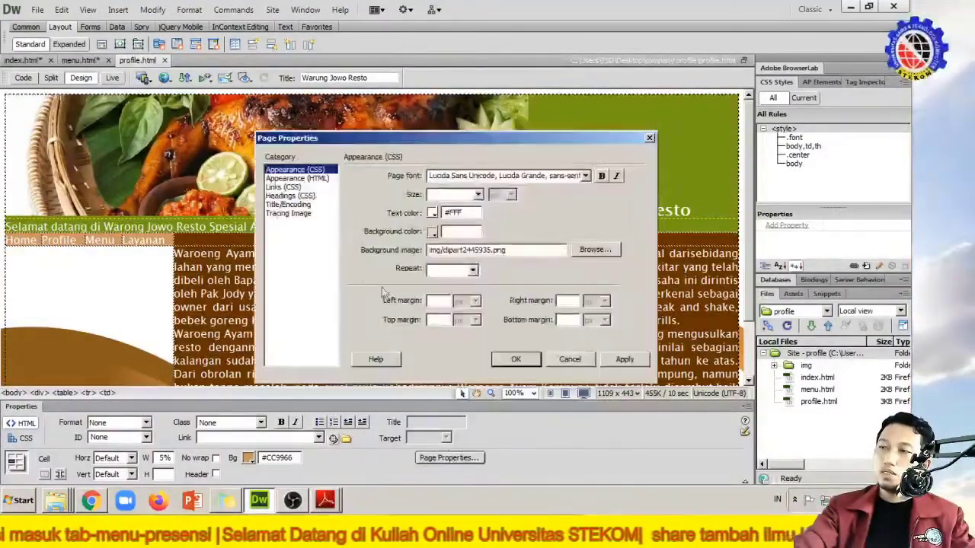
{"action": "left_click", "coordinate": [283, 188]}
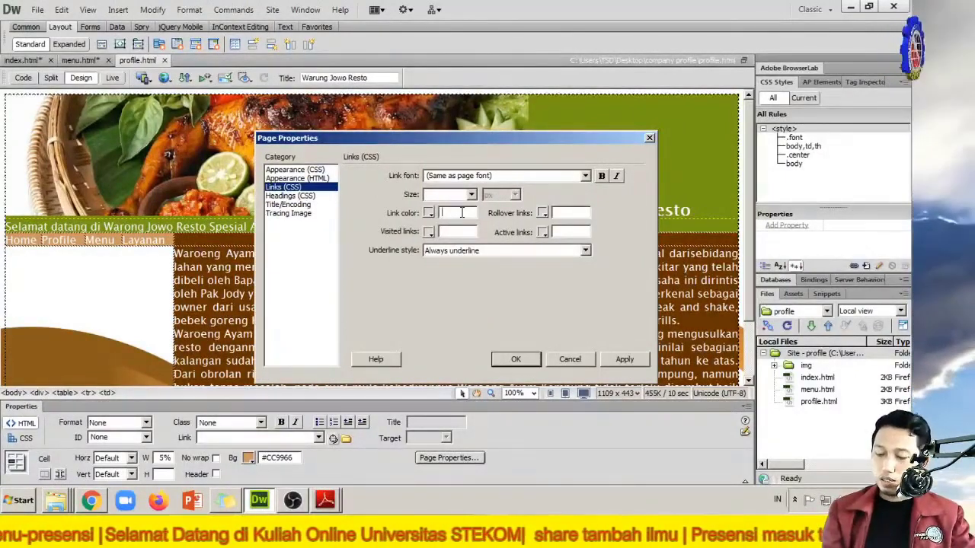
{"action": "left_click", "coordinate": [425, 215]}
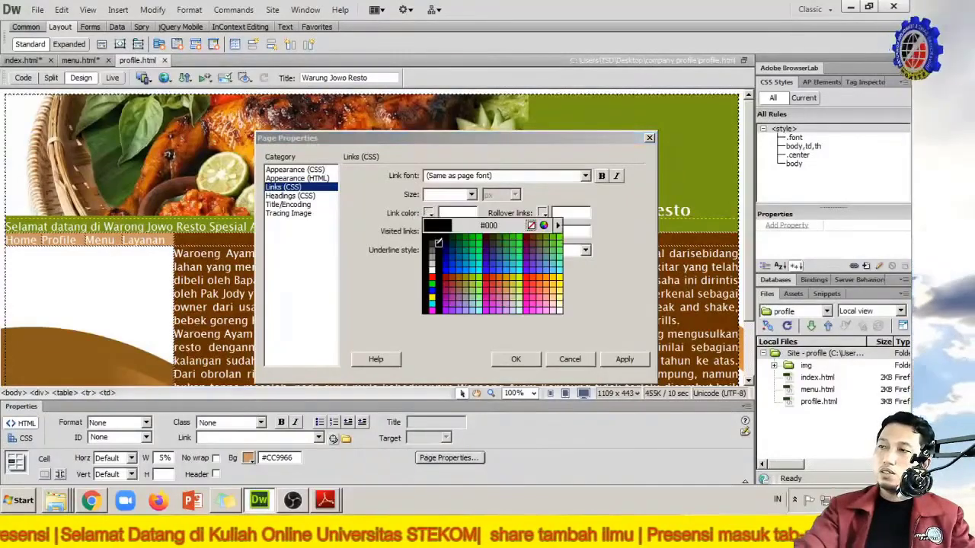
{"action": "left_click", "coordinate": [533, 237]}
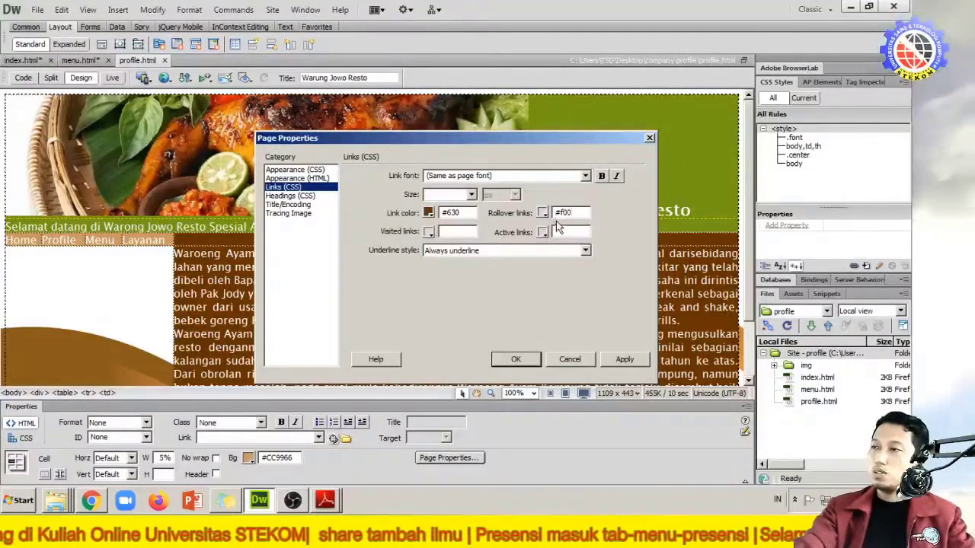
{"action": "key", "text": "Tab"}
{"action": "left_click", "coordinate": [623, 359]}
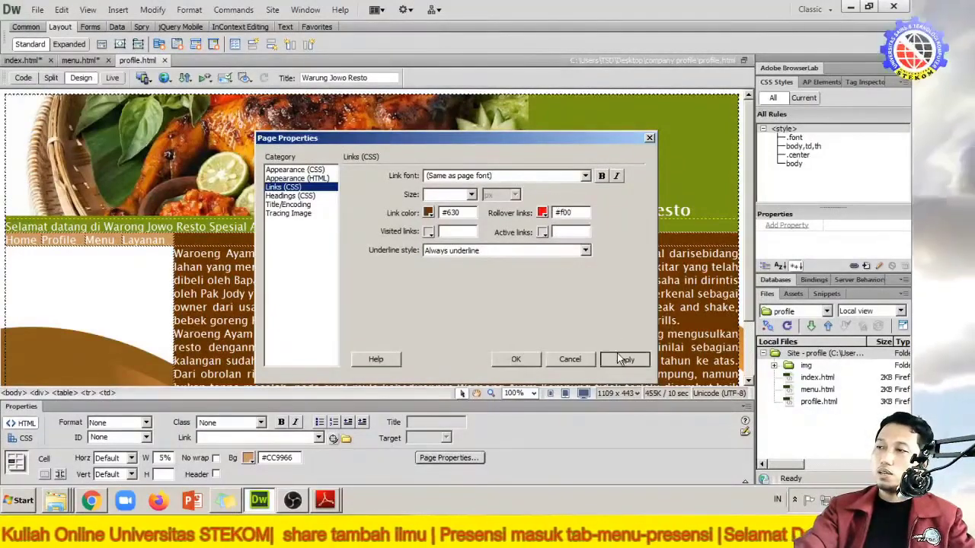
{"action": "left_click", "coordinate": [512, 361]}
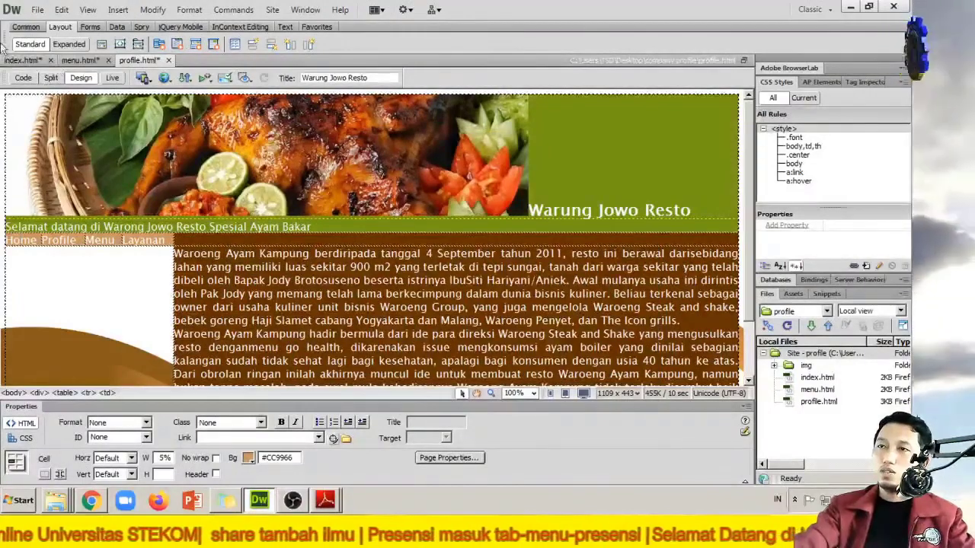
Step: Save all open pages with their link colors and return to index.html
{"action": "left_click", "coordinate": [37, 9]}
{"action": "left_click", "coordinate": [74, 143]}
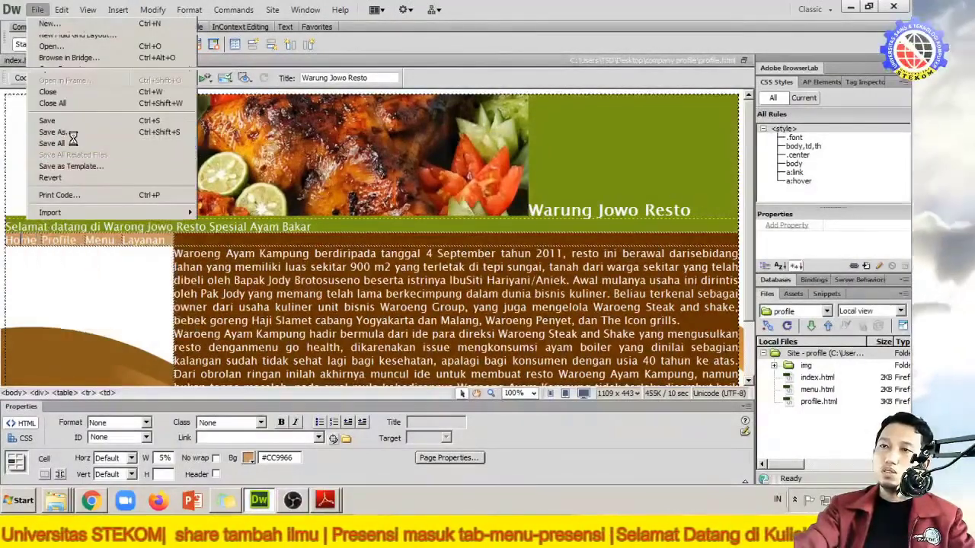
{"action": "left_click", "coordinate": [10, 61]}
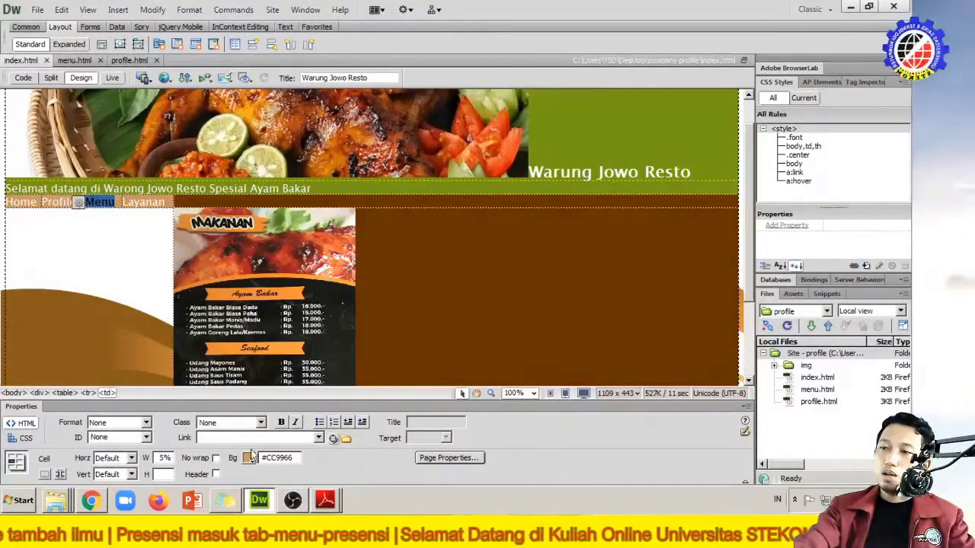
Step: Link the "Menu" navigation text of index.html to menu.html in the company profile folder
{"action": "left_click", "coordinate": [345, 440]}
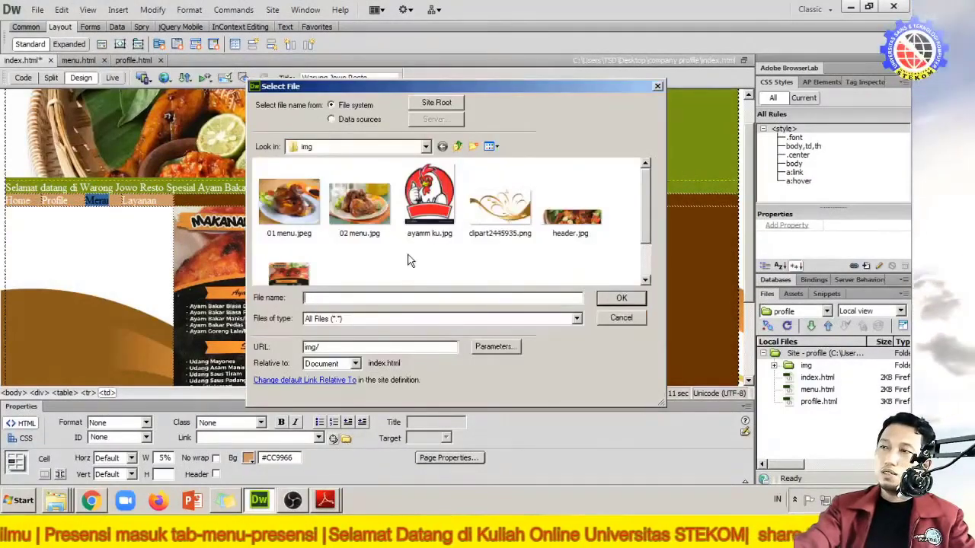
{"action": "left_click", "coordinate": [457, 147]}
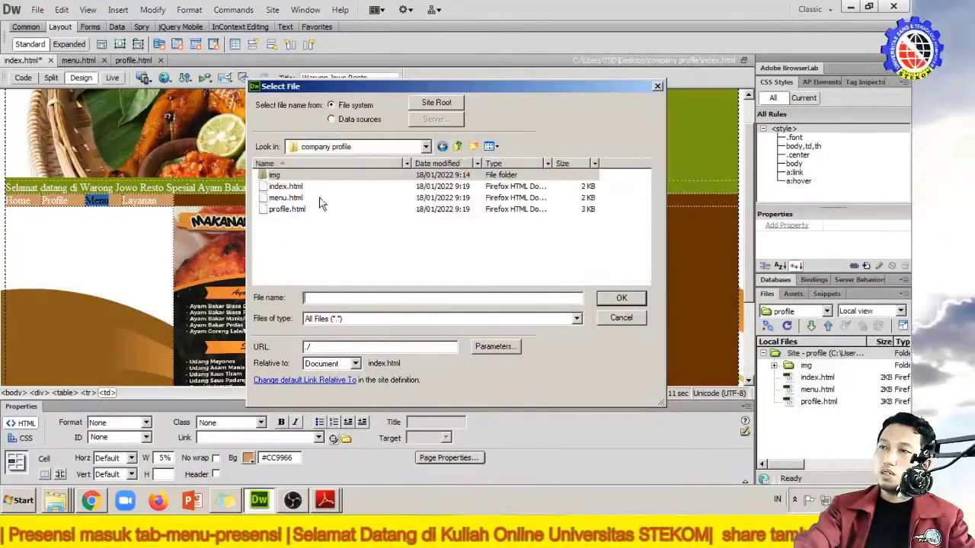
{"action": "left_click", "coordinate": [288, 198]}
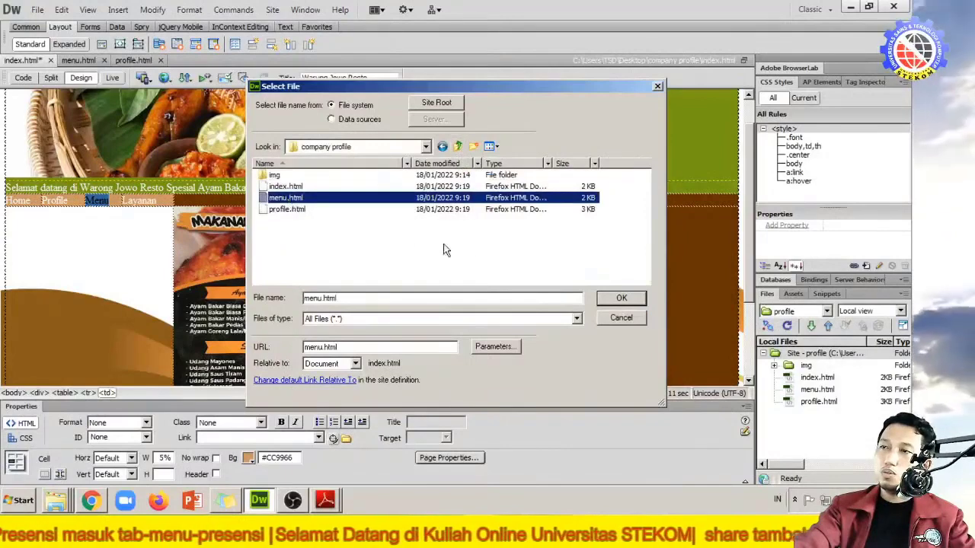
{"action": "left_click", "coordinate": [623, 299]}
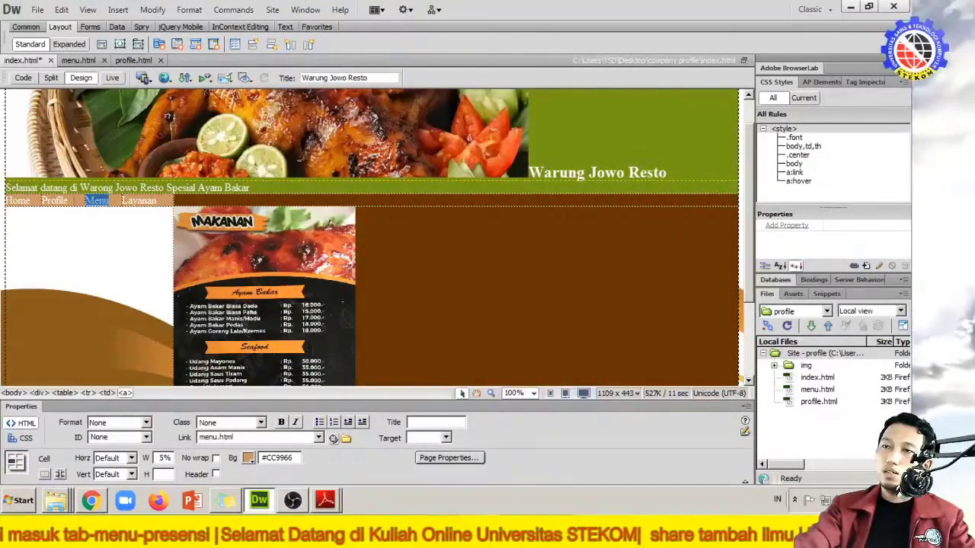
{"action": "left_click", "coordinate": [91, 207]}
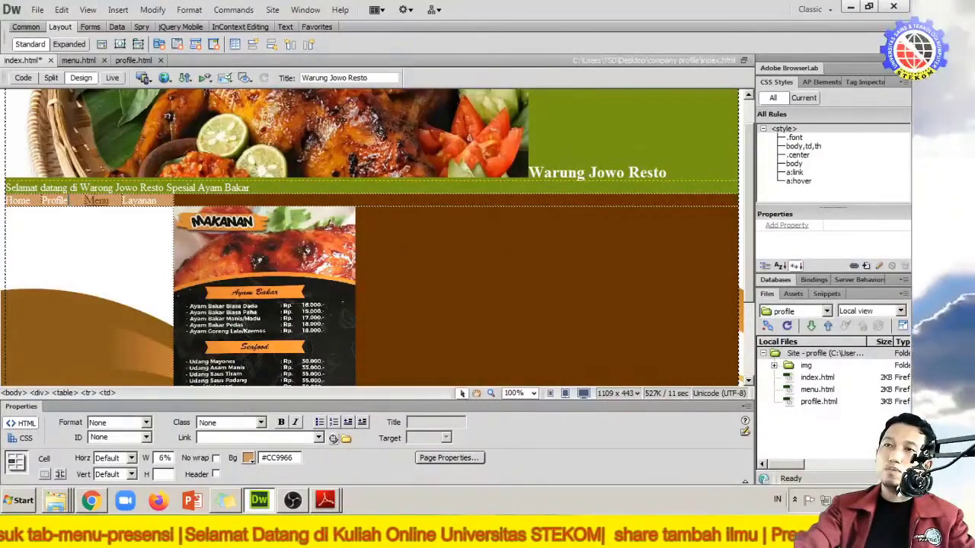
Step: Link the "Home" navigation text of menu.html to index.html in the company profile folder
{"action": "left_click", "coordinate": [77, 61]}
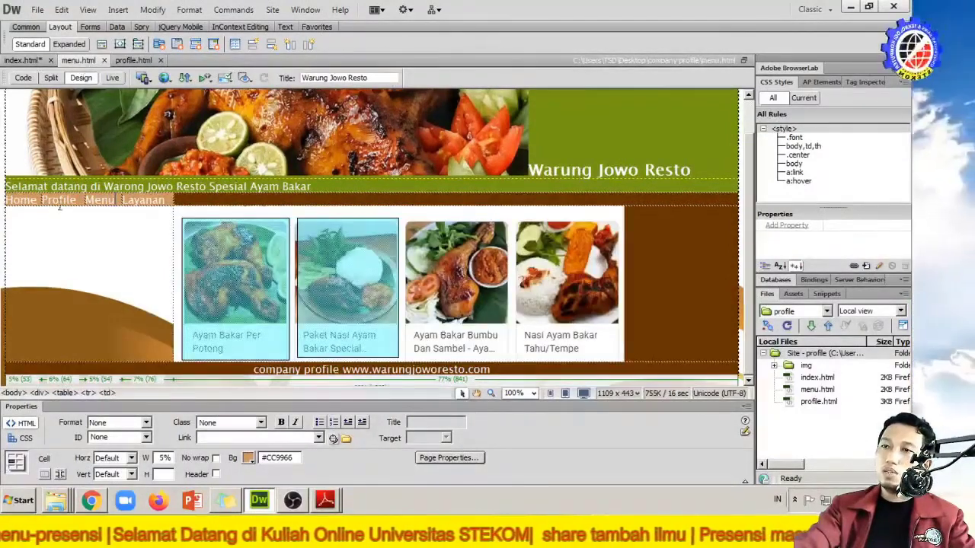
{"action": "left_click_drag", "start_coordinate": [20, 199], "coordinate": [36, 199]}
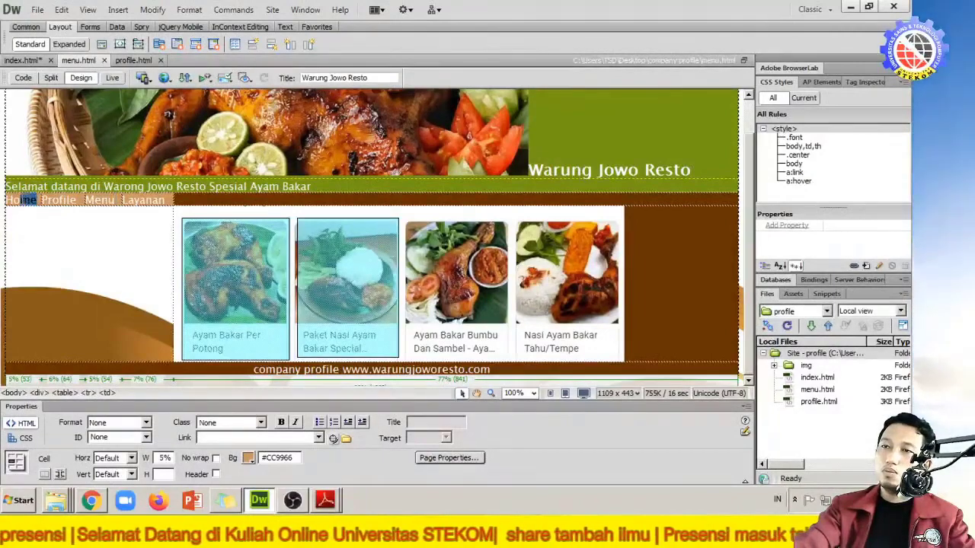
{"action": "left_click", "coordinate": [346, 440]}
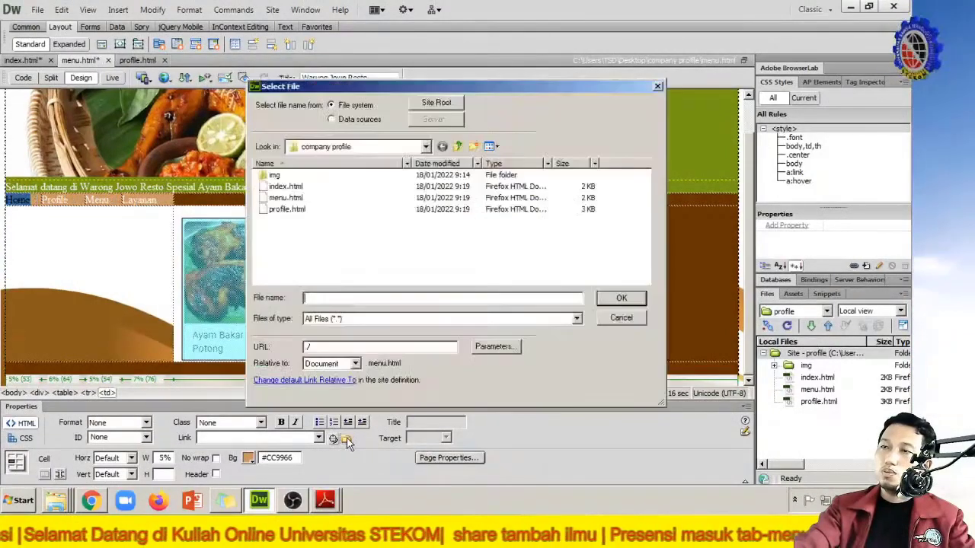
{"action": "left_click", "coordinate": [286, 186]}
{"action": "left_click", "coordinate": [622, 298]}
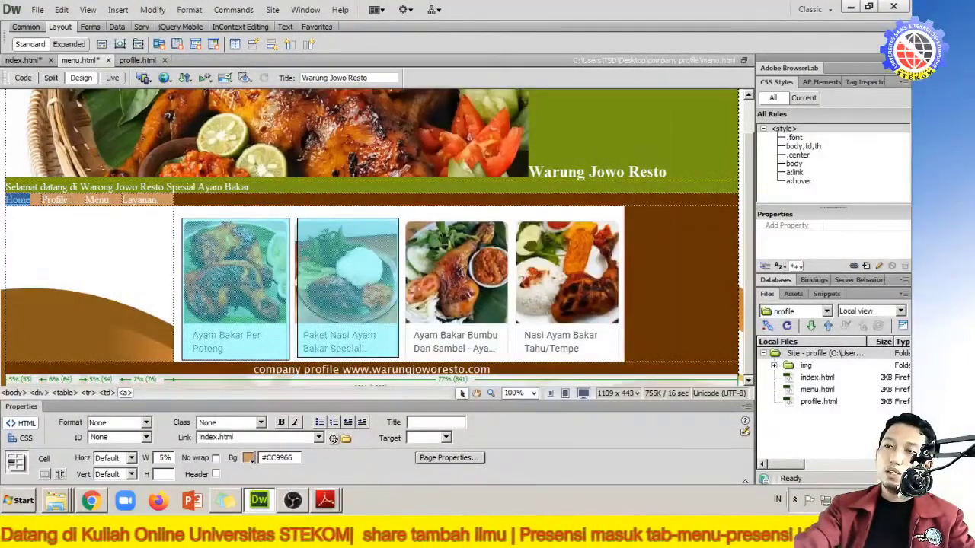
Step: Link the "Profile" navigation text of menu.html to profile.html
{"action": "double_click", "coordinate": [54, 200]}
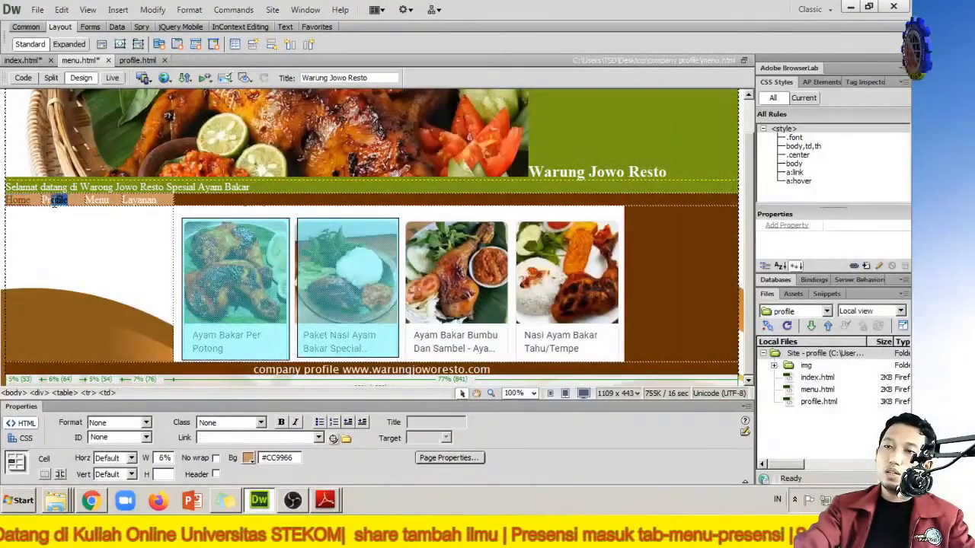
{"action": "left_click", "coordinate": [346, 440]}
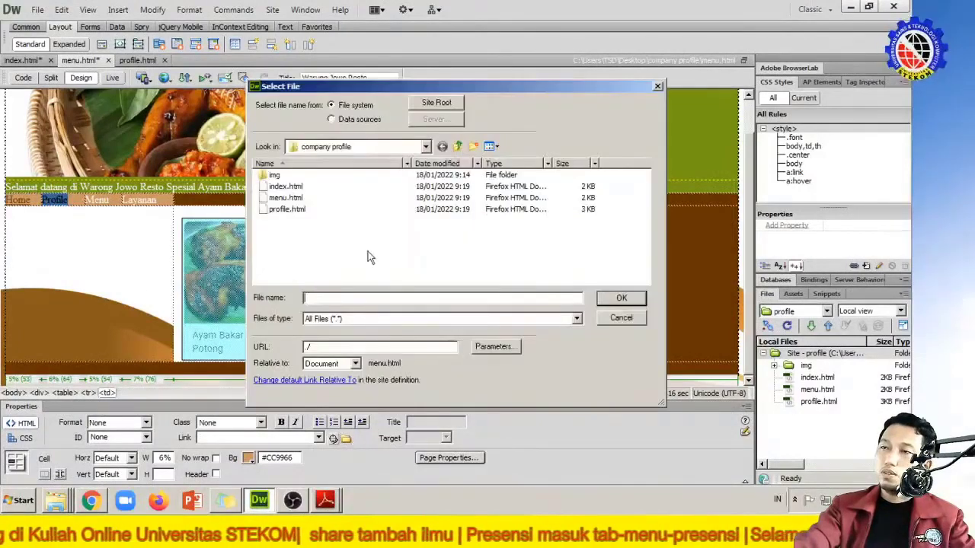
{"action": "left_click", "coordinate": [287, 210]}
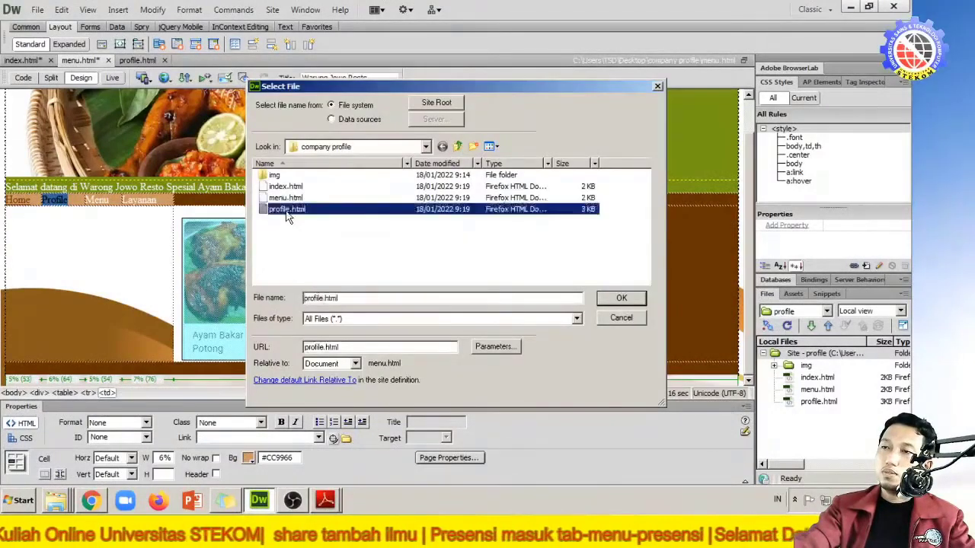
{"action": "left_click", "coordinate": [619, 298]}
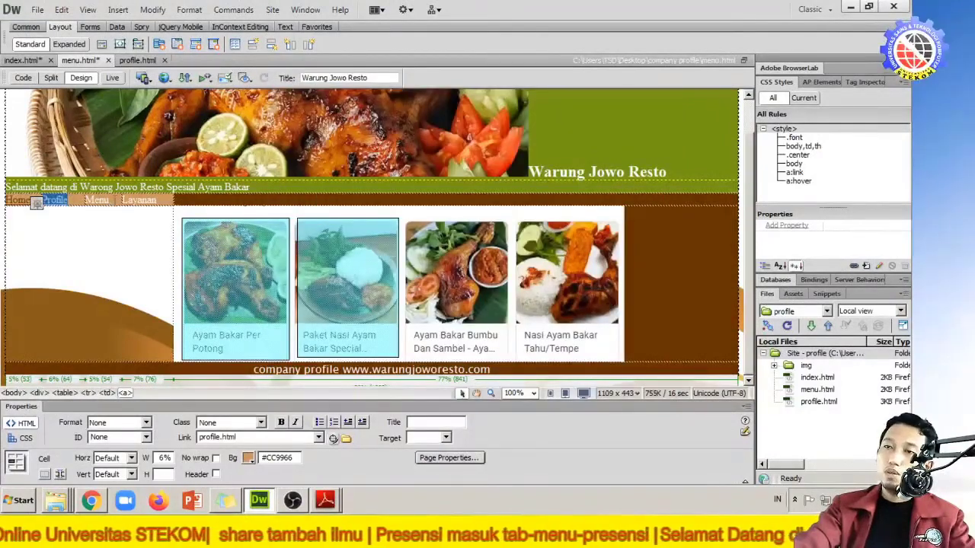
{"action": "left_click", "coordinate": [122, 200]}
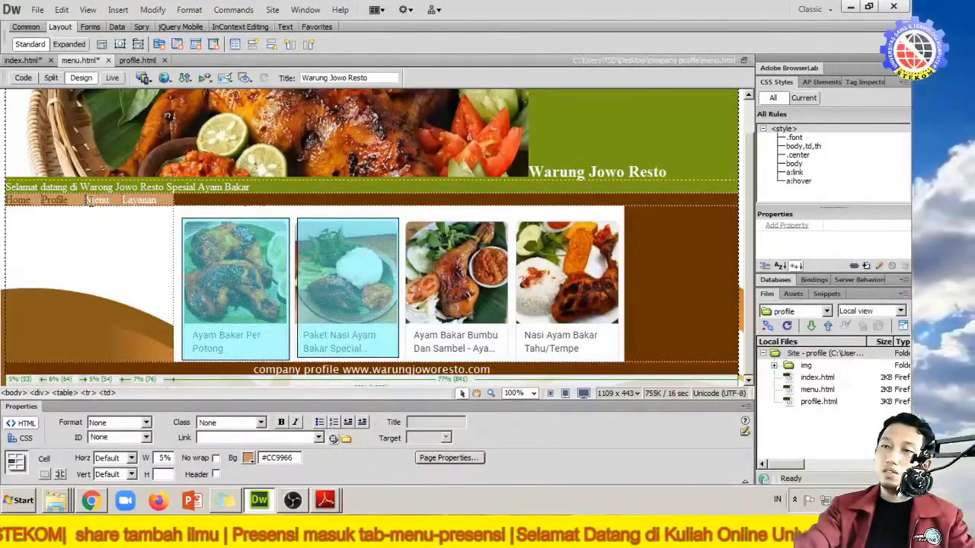
Step: Link the "Home" navigation text of profile.html to index.html
{"action": "left_click", "coordinate": [137, 61]}
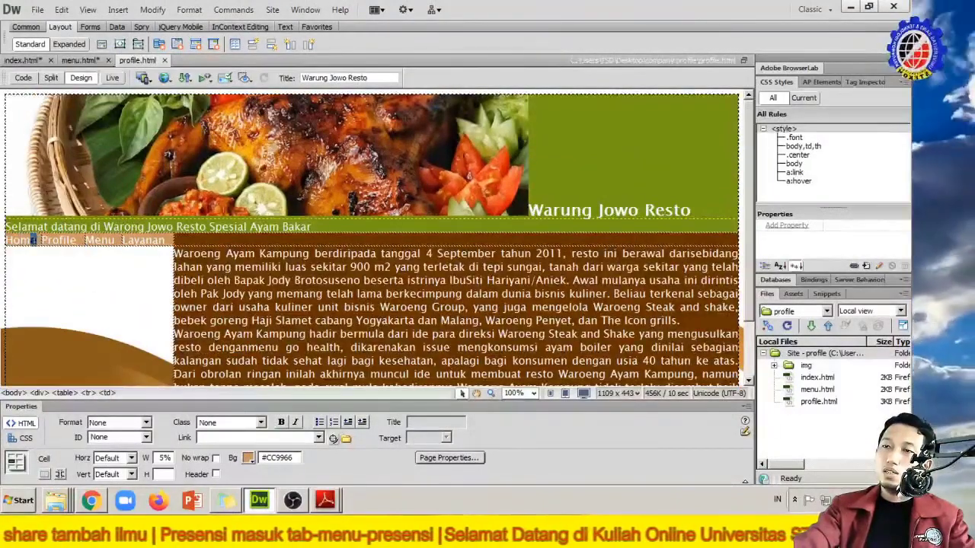
{"action": "left_click", "coordinate": [347, 440]}
{"action": "left_click", "coordinate": [290, 188]}
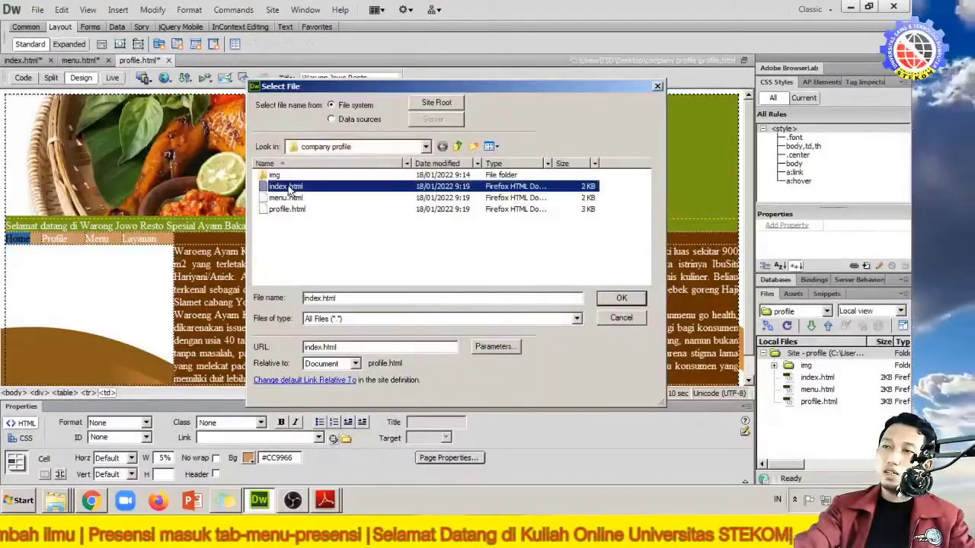
{"action": "left_click", "coordinate": [619, 300]}
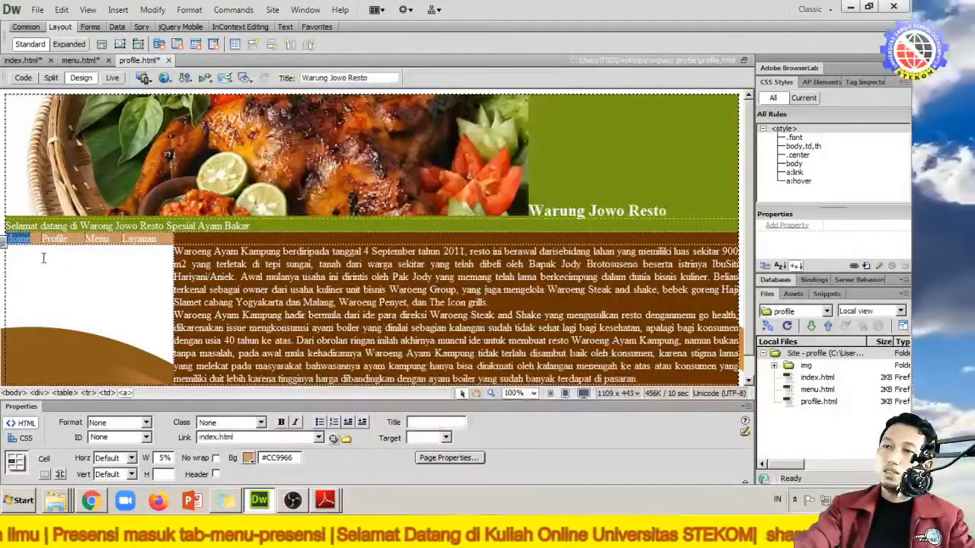
Step: Link the "Menu" navigation text of profile.html to menu.html
{"action": "left_click_drag", "start_coordinate": [85, 239], "coordinate": [102, 238]}
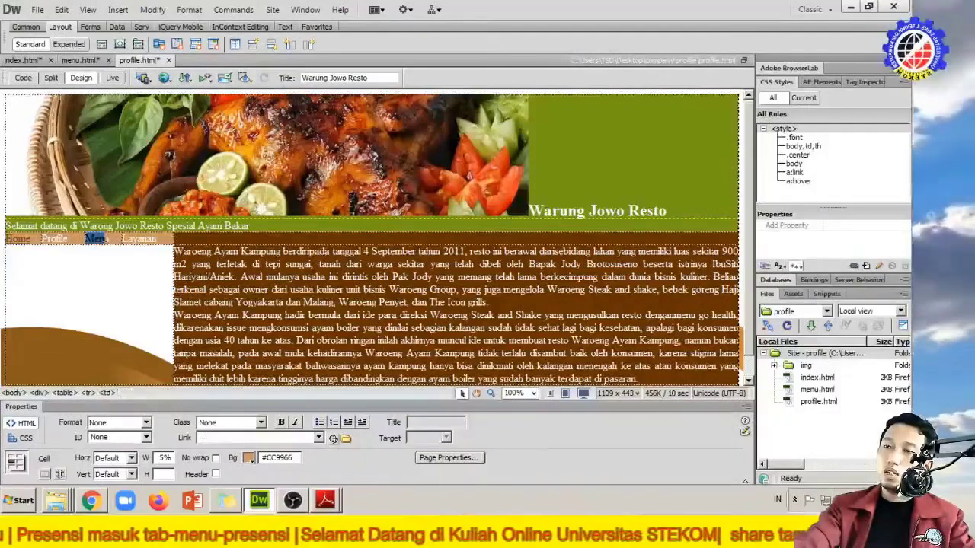
{"action": "left_click", "coordinate": [346, 440]}
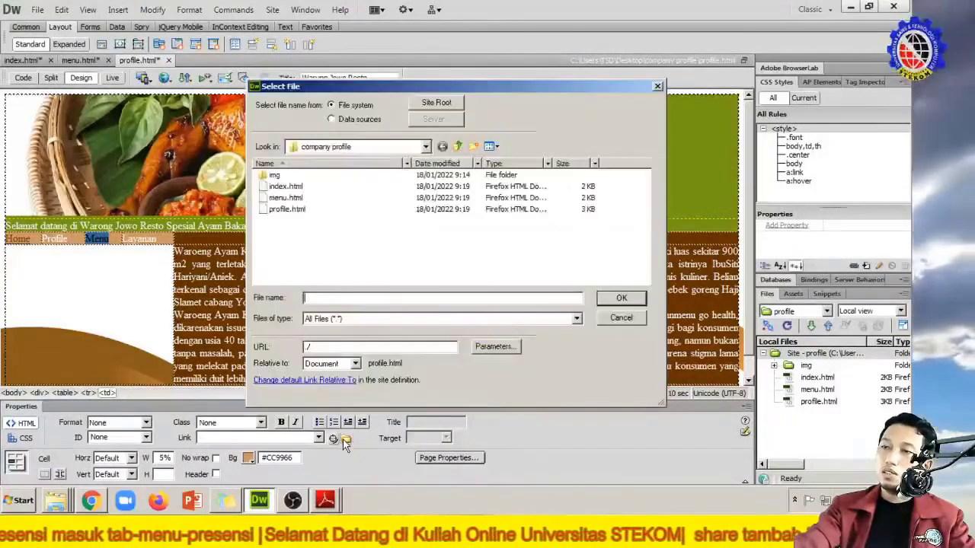
{"action": "left_click", "coordinate": [293, 200]}
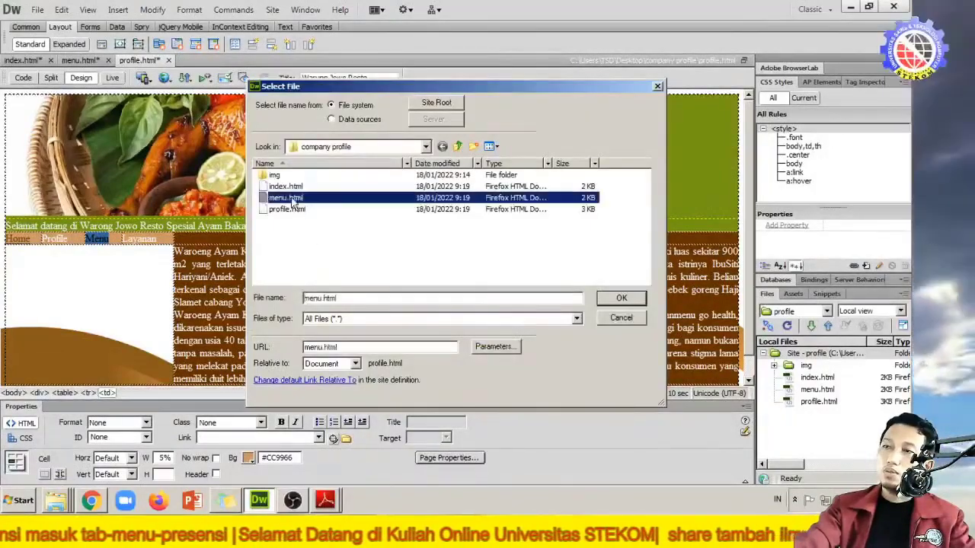
{"action": "left_click", "coordinate": [616, 299]}
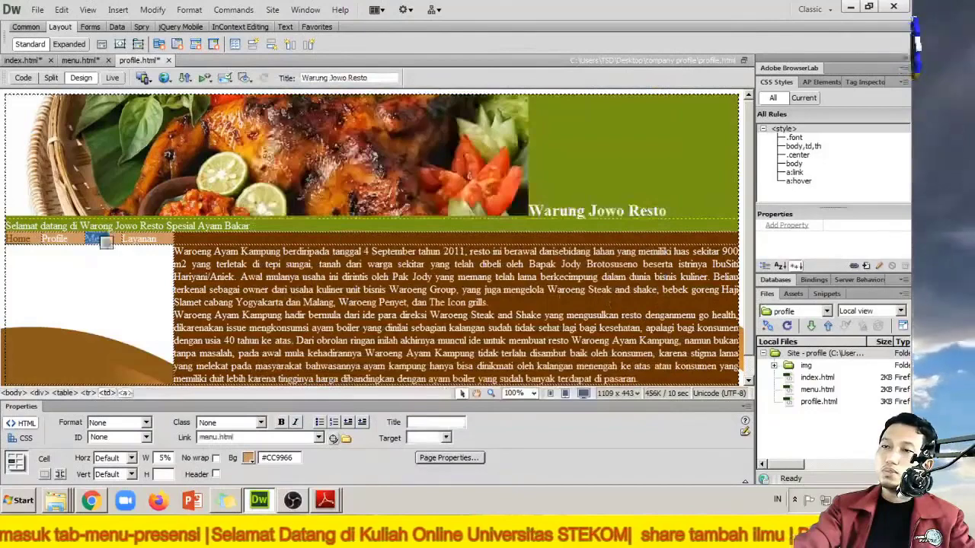
Step: Link the "Profile" navigation text of index.html to profile.html
{"action": "left_click", "coordinate": [23, 61]}
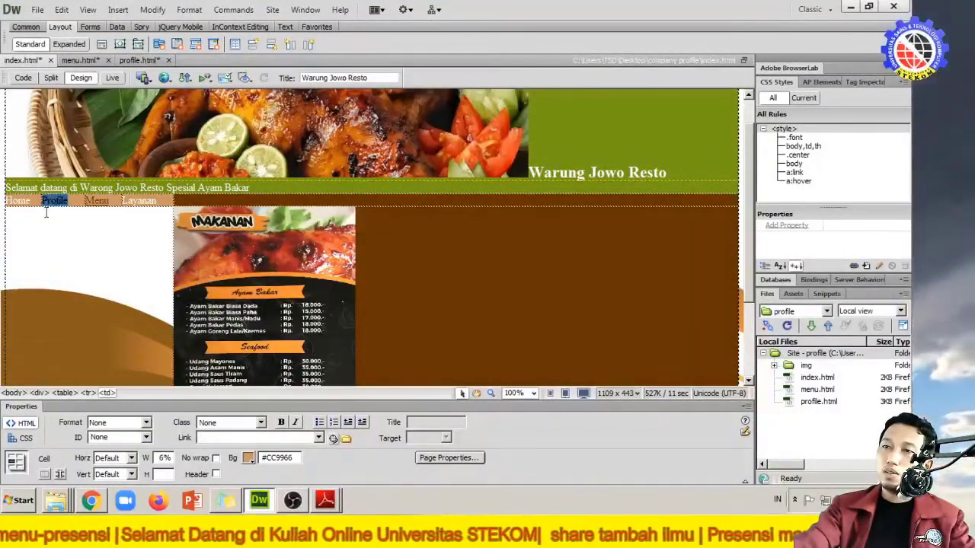
{"action": "left_click", "coordinate": [347, 440]}
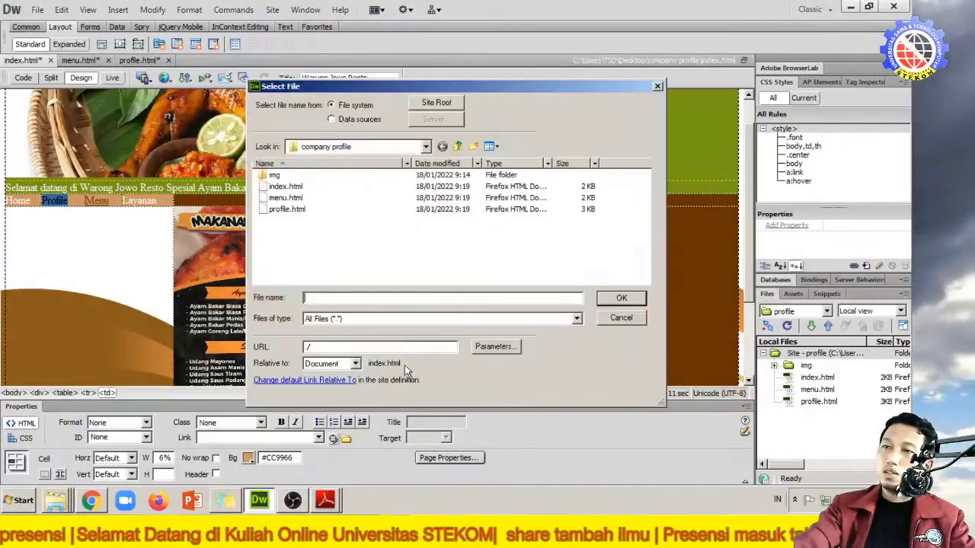
{"action": "left_click", "coordinate": [288, 211]}
{"action": "left_click", "coordinate": [621, 299]}
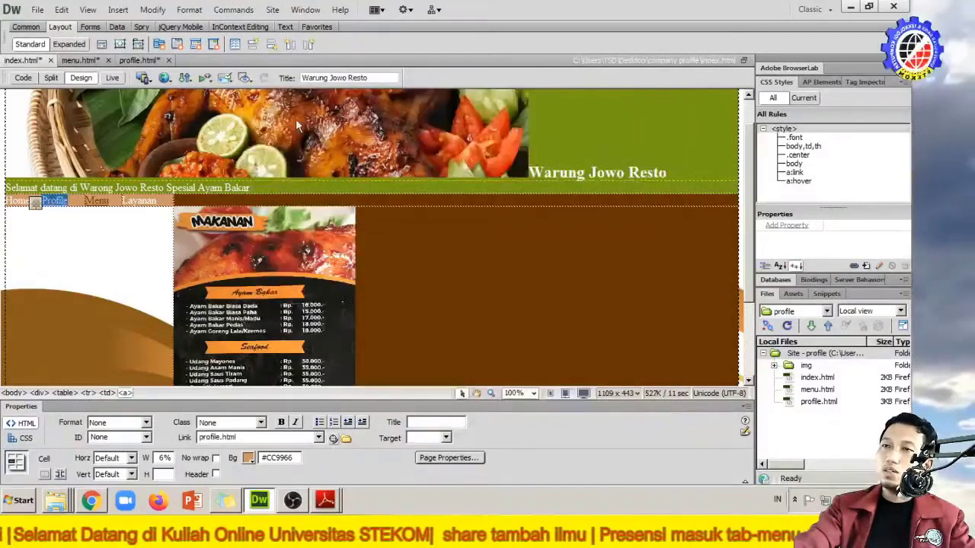
Step: Save all open pages with their navigation links and reload menu.html in Chrome
{"action": "left_click", "coordinate": [37, 11]}
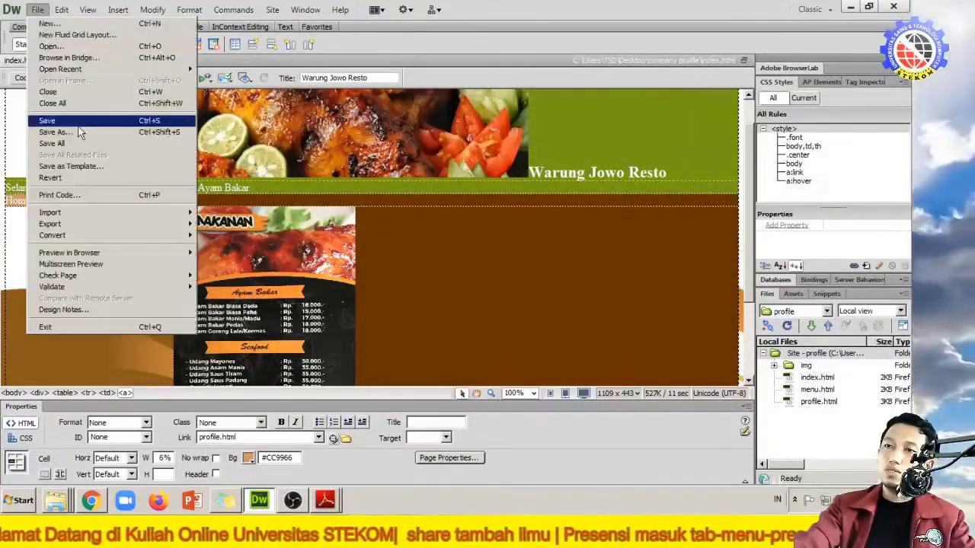
{"action": "left_click", "coordinate": [204, 237]}
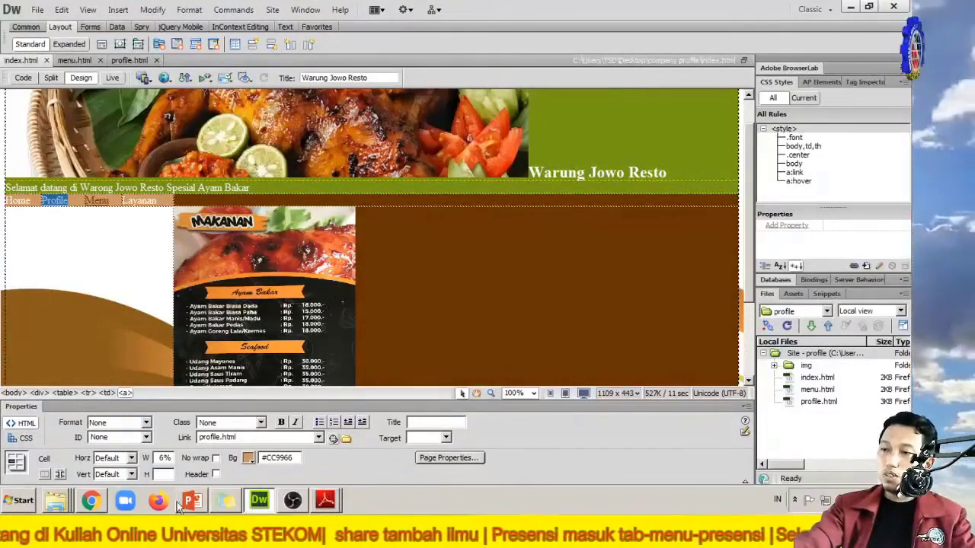
{"action": "left_click", "coordinate": [92, 503]}
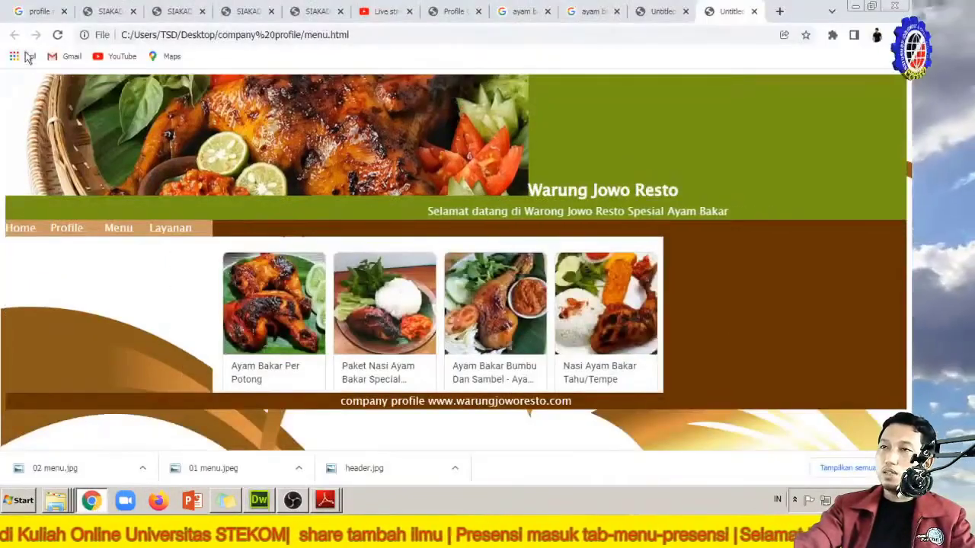
{"action": "left_click", "coordinate": [58, 36]}
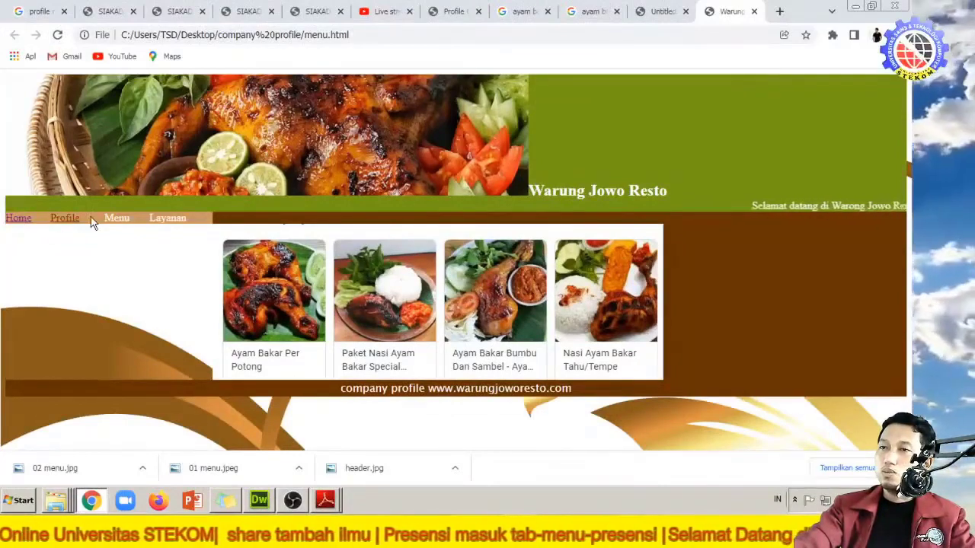
Step: Test the Home, Profile and Menu navigation links between the pages, ending on the menu page
{"action": "left_click", "coordinate": [22, 220]}
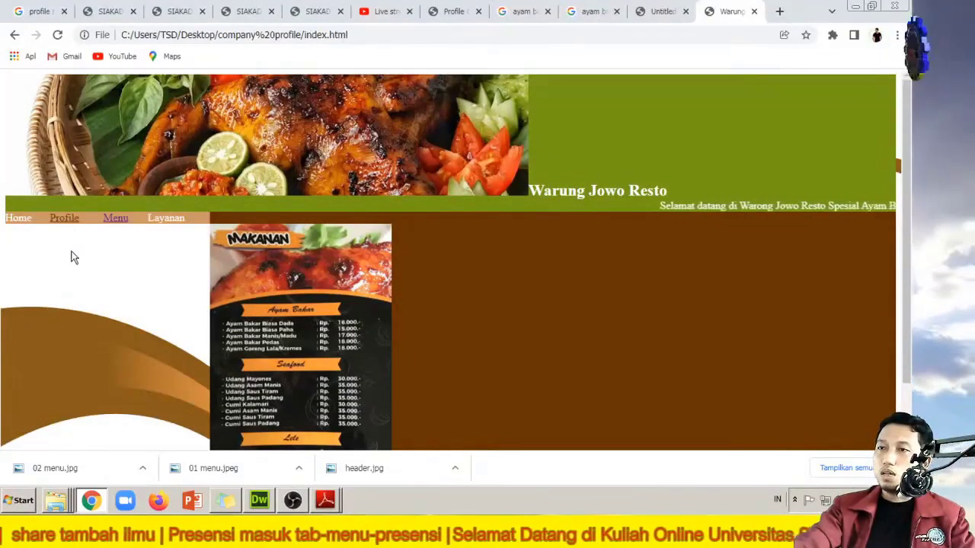
{"action": "left_click", "coordinate": [64, 221]}
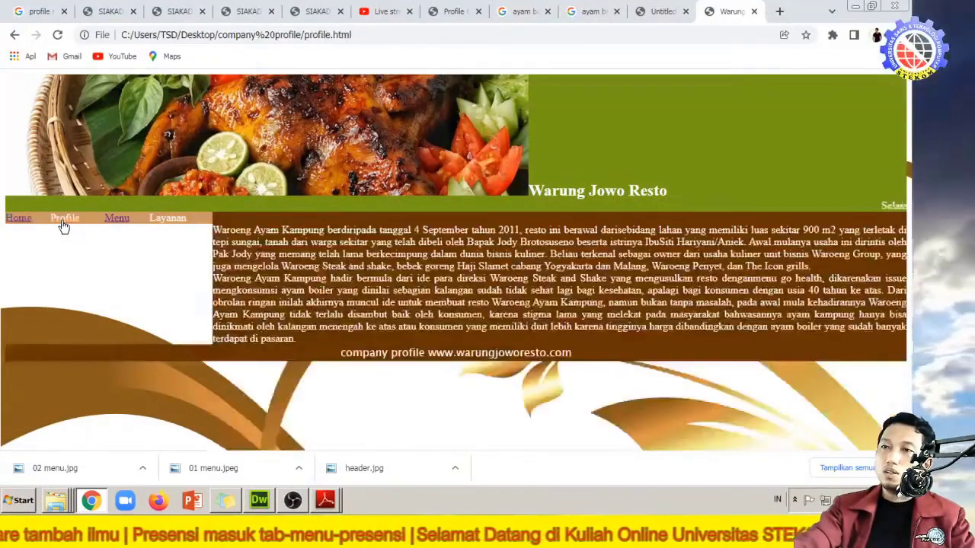
{"action": "left_click", "coordinate": [114, 219]}
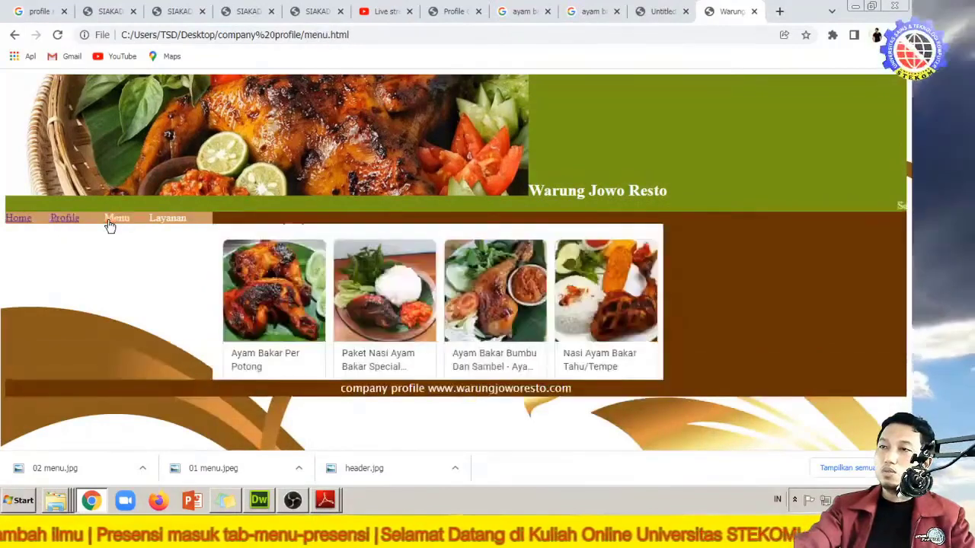
{"action": "left_click", "coordinate": [54, 221]}
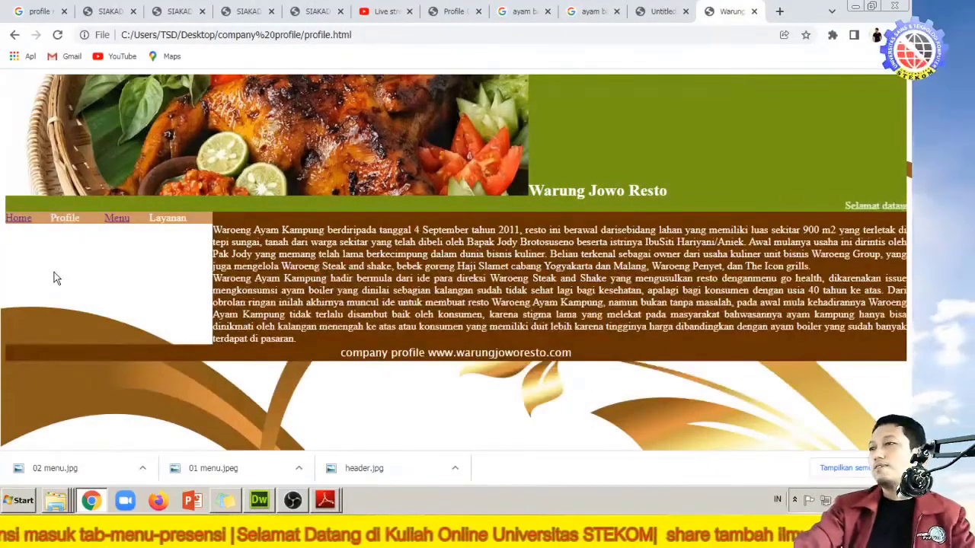
{"action": "left_click", "coordinate": [18, 219]}
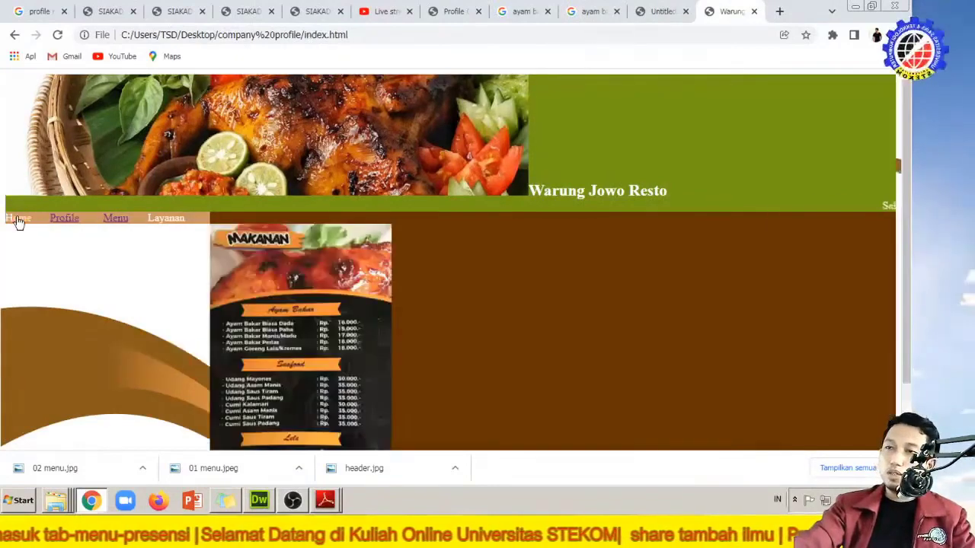
{"action": "scroll", "coordinate": [85, 234], "scroll_direction": "down", "scroll_amount": 1}
{"action": "scroll", "coordinate": [85, 235], "scroll_direction": "up", "scroll_amount": 1}
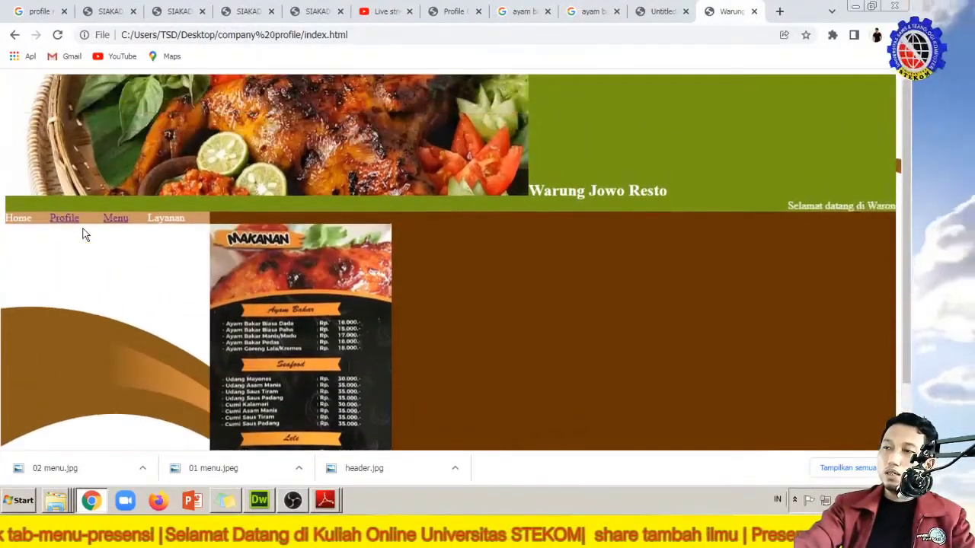
{"action": "left_click", "coordinate": [116, 220]}
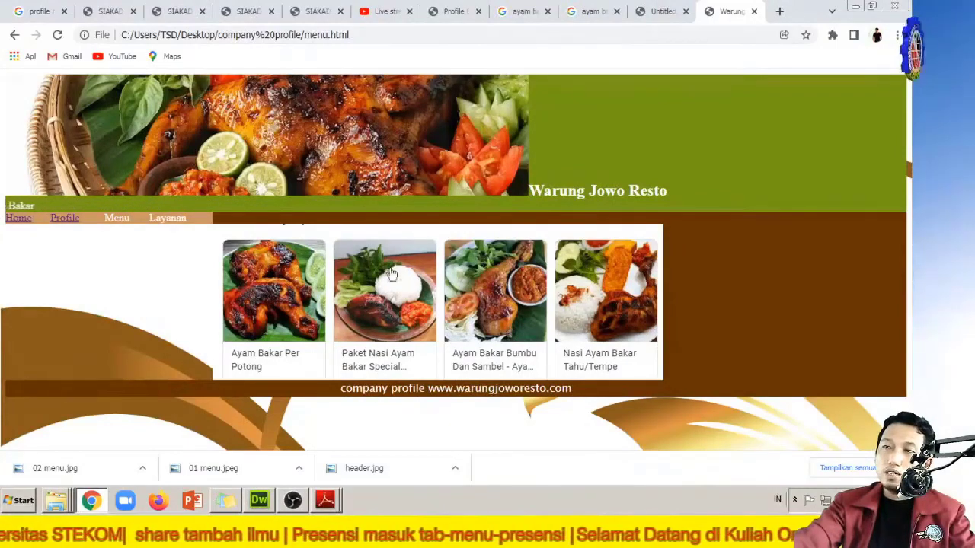
Step: Test the image links of the first two dishes on the menu page, closing each opened picture
{"action": "left_click", "coordinate": [292, 293]}
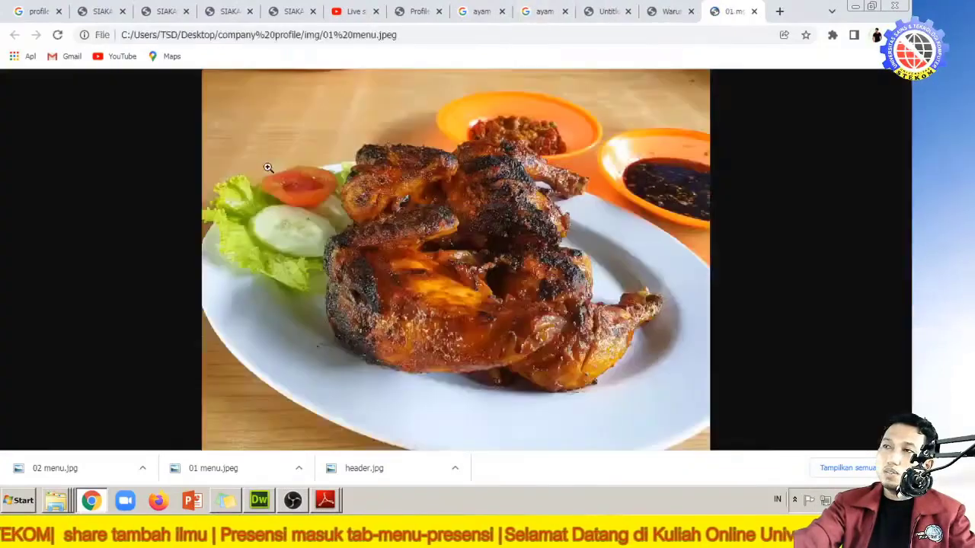
{"action": "left_click", "coordinate": [464, 246]}
{"action": "left_click", "coordinate": [466, 244]}
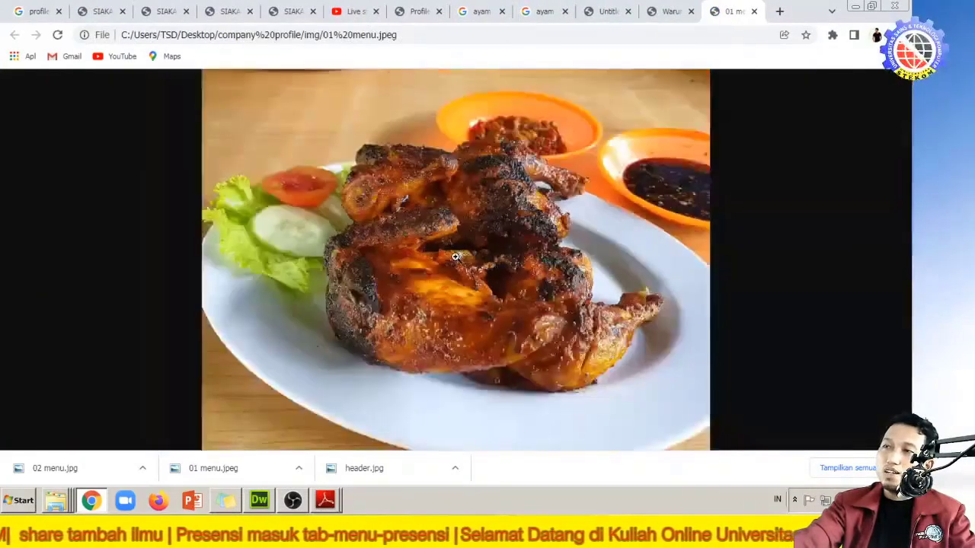
{"action": "left_click", "coordinate": [754, 12]}
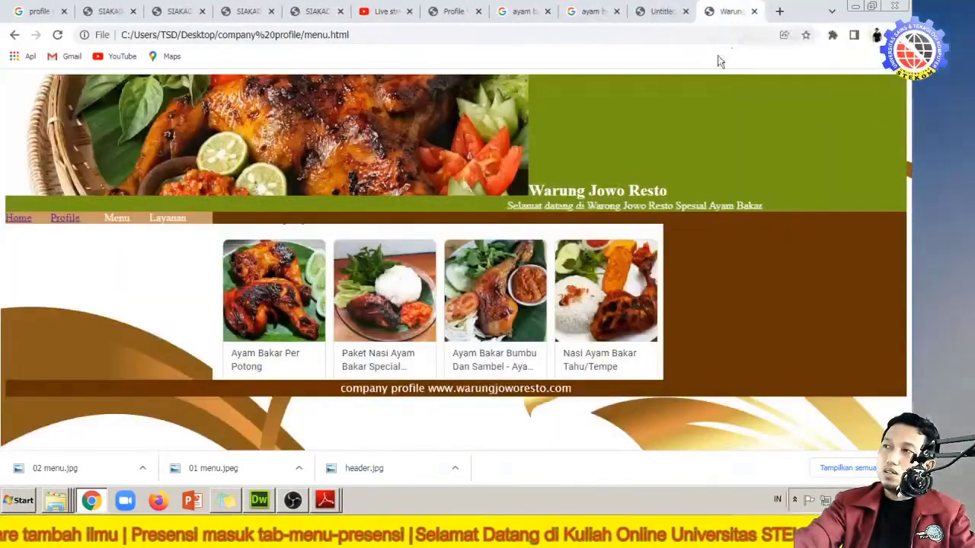
{"action": "left_click", "coordinate": [411, 286]}
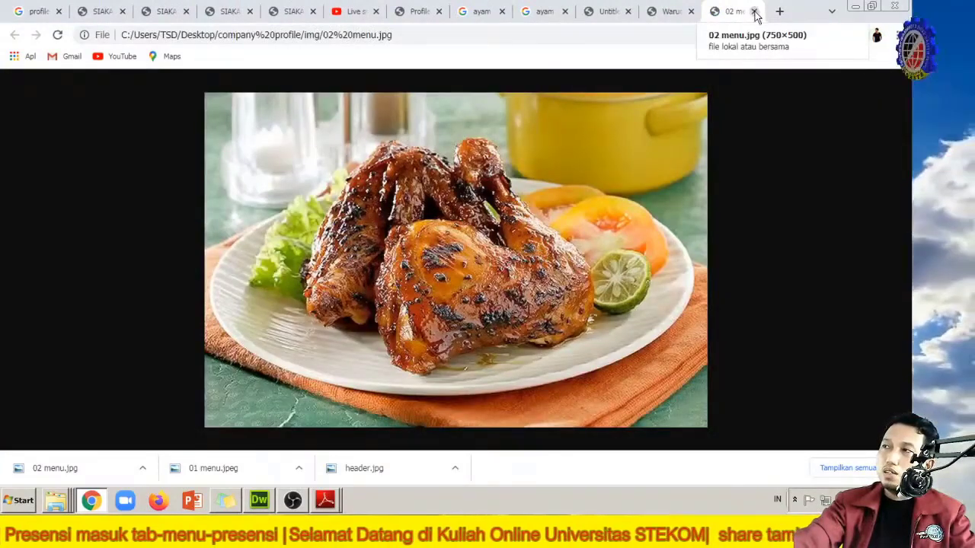
{"action": "left_click", "coordinate": [754, 12]}
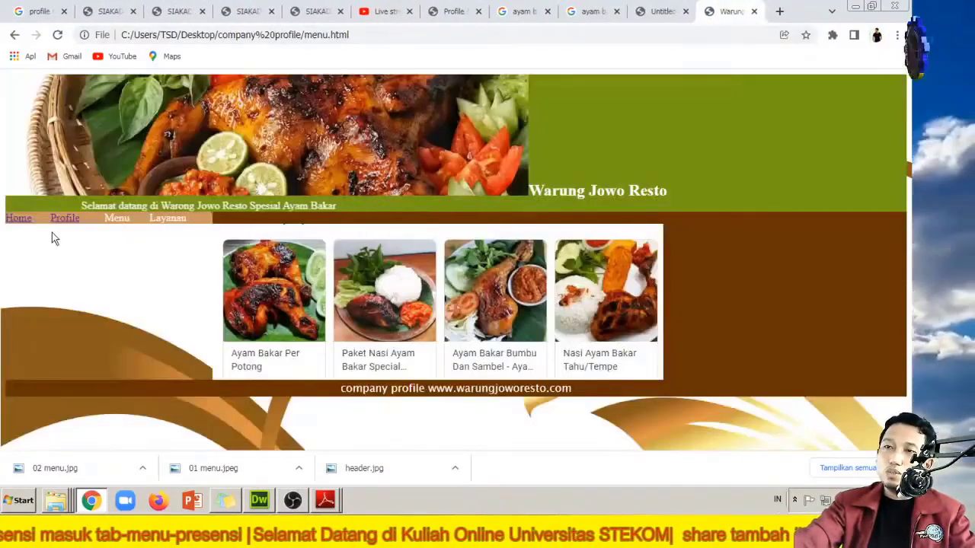
Step: Retest the Home, Profile and Menu navigation links in turn, starting from and returning to the menu page
{"action": "left_click", "coordinate": [27, 219]}
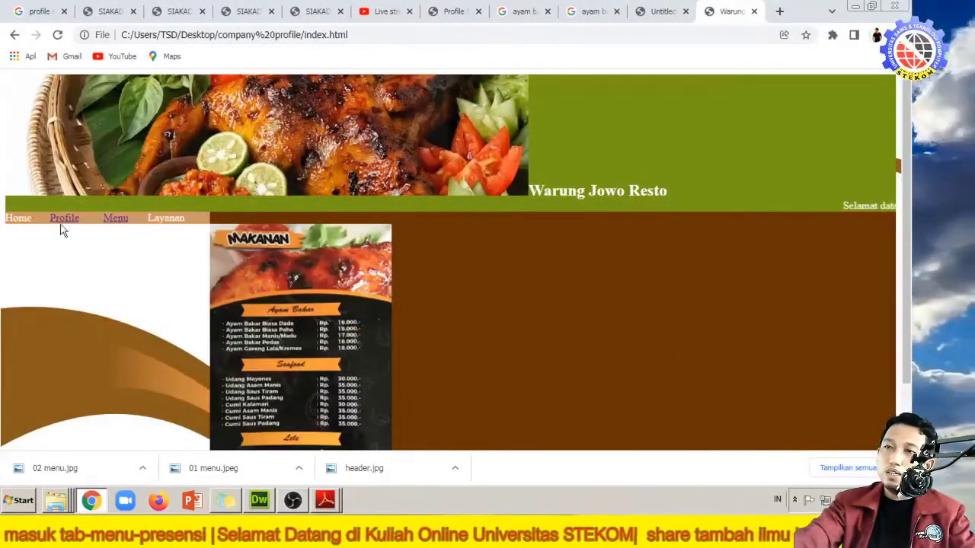
{"action": "left_click", "coordinate": [61, 219]}
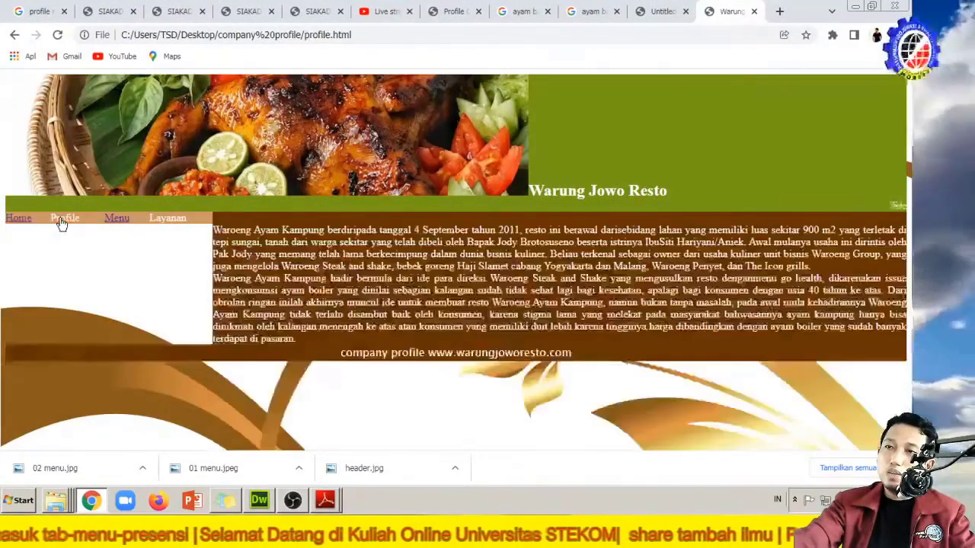
{"action": "left_click", "coordinate": [111, 221]}
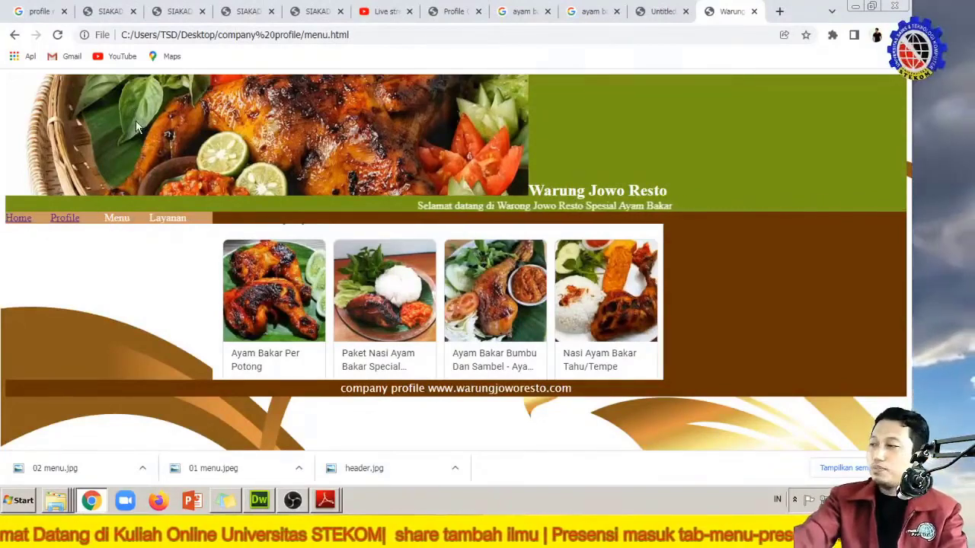
Step: Switch to Dreamweaver and look over the layout of index.html
{"action": "left_click", "coordinate": [259, 500]}
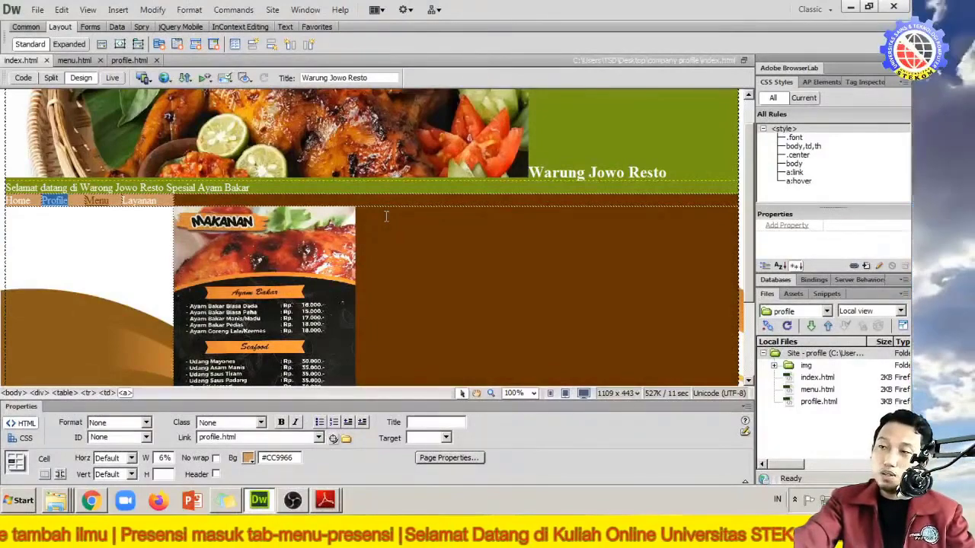
{"action": "scroll", "coordinate": [386, 217], "scroll_direction": "down", "scroll_amount": 3}
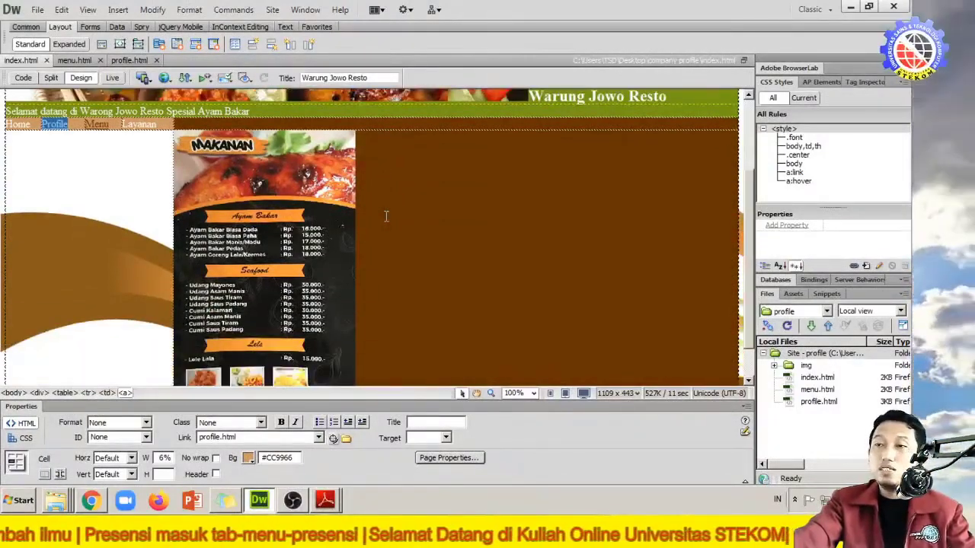
{"action": "scroll", "coordinate": [386, 216], "scroll_direction": "up", "scroll_amount": 2}
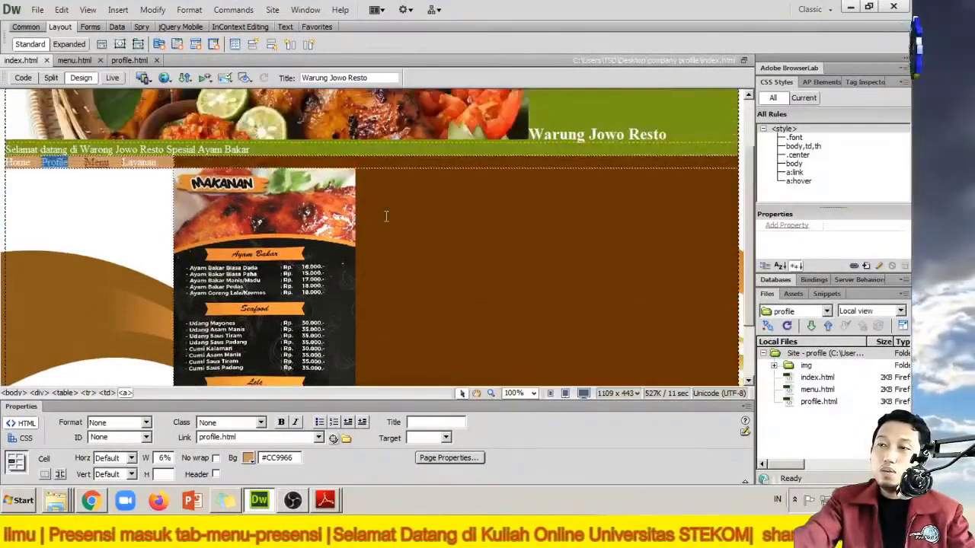
Step: Switch to Praktek 2 membuat Tabel.pdf in Adobe Reader and review its div tag, table, image cropping and page font instructions from page 1
{"action": "left_click", "coordinate": [325, 501]}
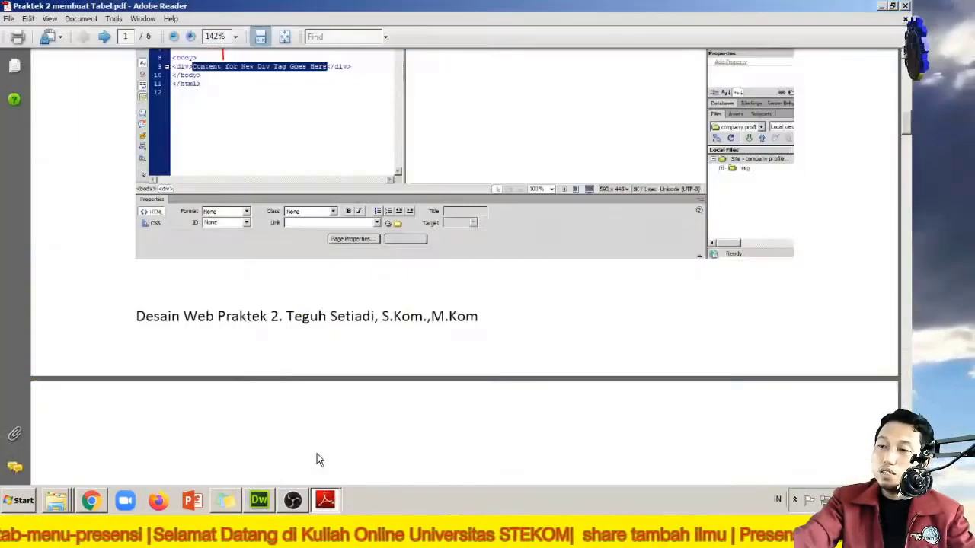
{"action": "scroll", "coordinate": [392, 366], "scroll_direction": "up", "scroll_amount": 15}
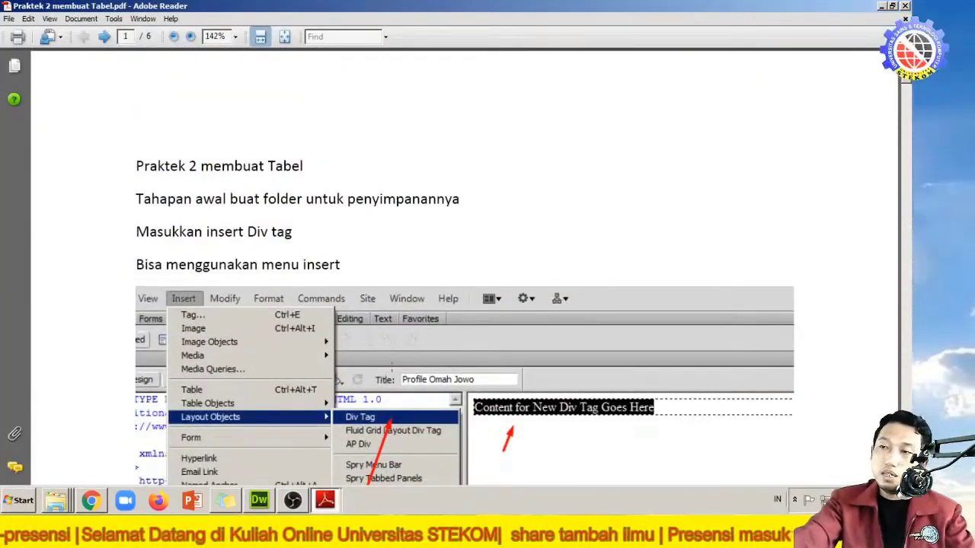
{"action": "scroll", "coordinate": [394, 372], "scroll_direction": "down", "scroll_amount": 15}
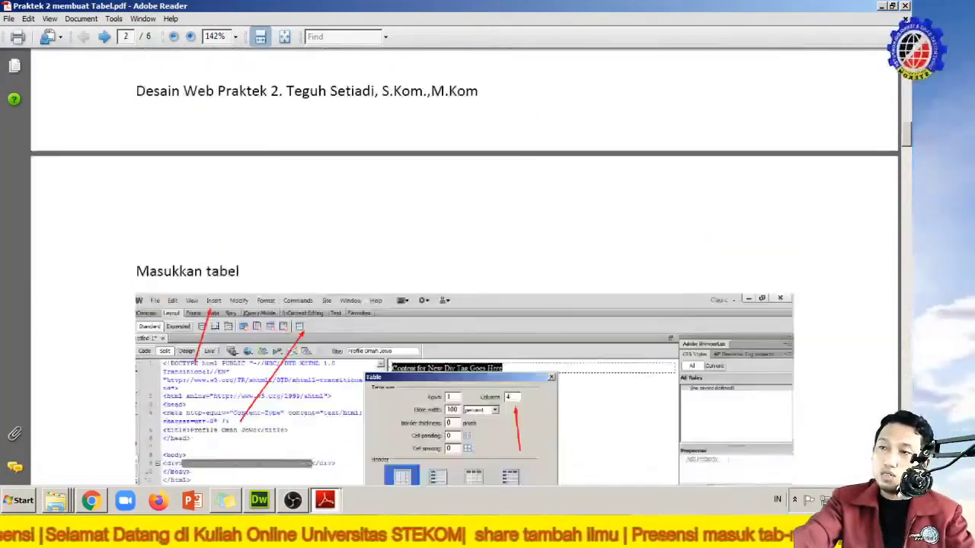
{"action": "scroll", "coordinate": [392, 367], "scroll_direction": "down", "scroll_amount": 15}
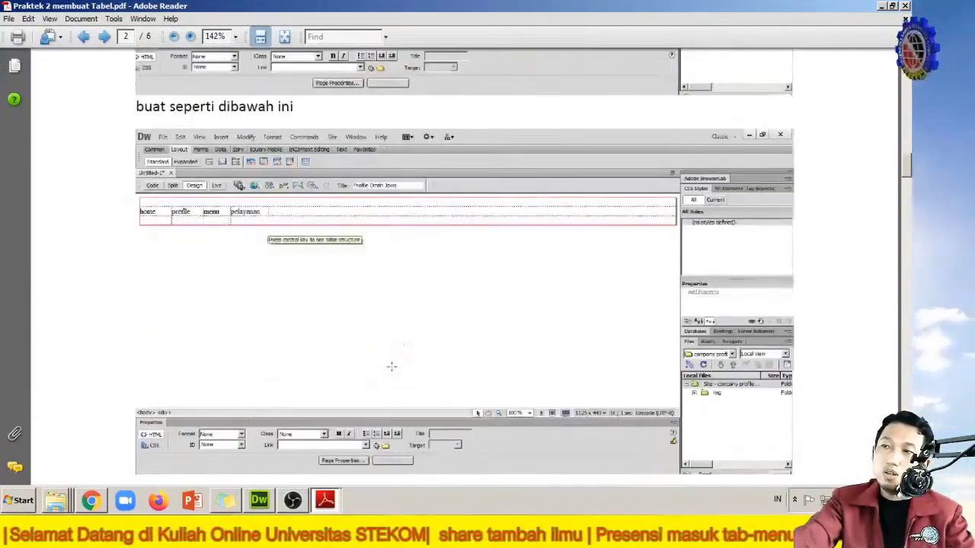
{"action": "scroll", "coordinate": [391, 366], "scroll_direction": "down", "scroll_amount": 10}
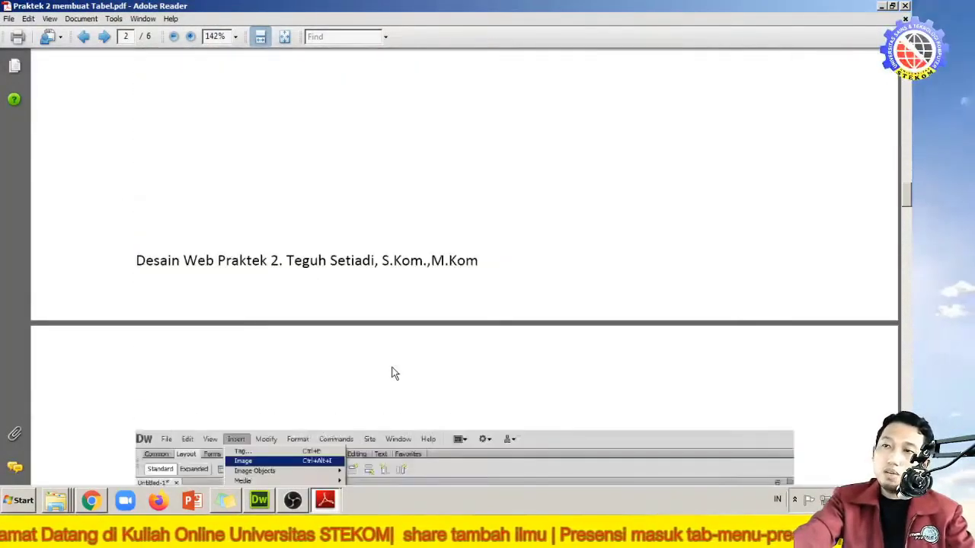
{"action": "scroll", "coordinate": [393, 373], "scroll_direction": "down", "scroll_amount": 10}
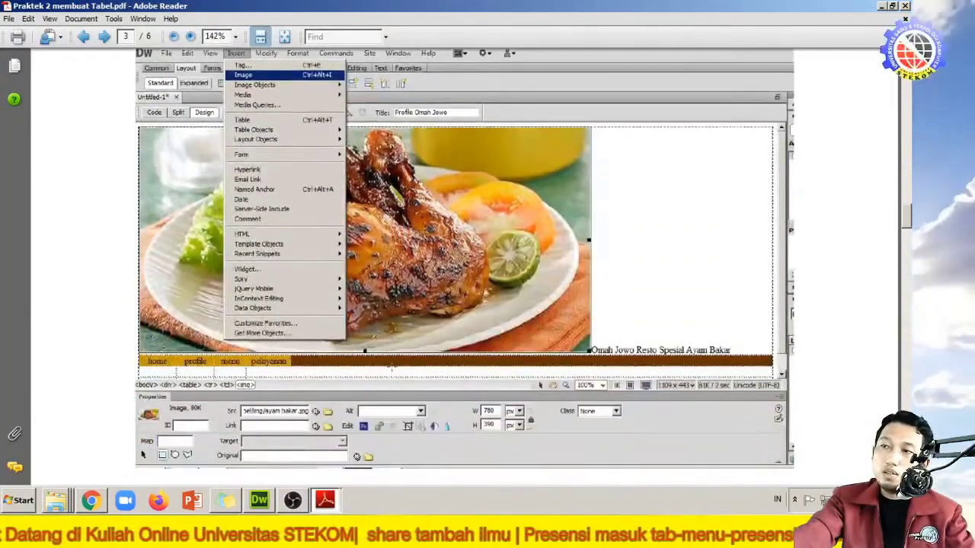
{"action": "scroll", "coordinate": [391, 365], "scroll_direction": "down", "scroll_amount": 6}
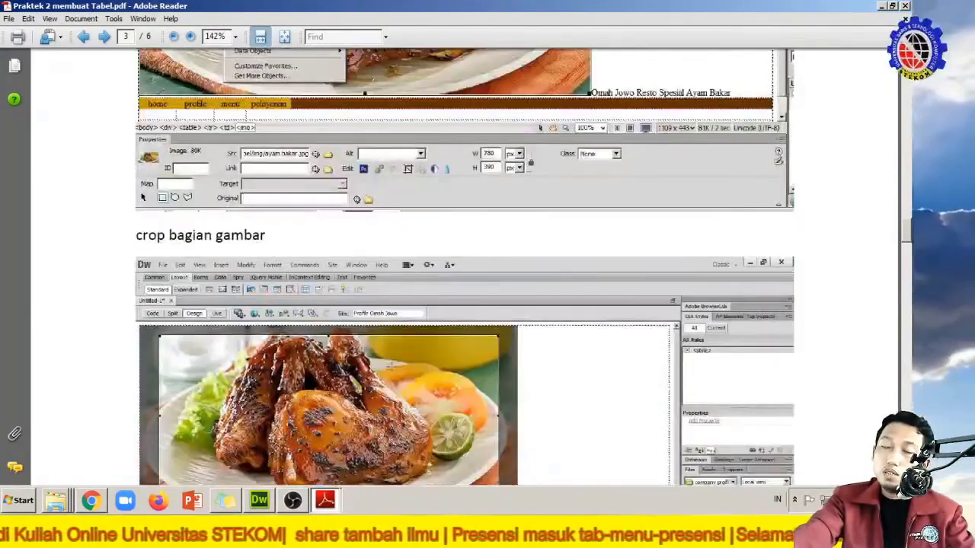
{"action": "scroll", "coordinate": [391, 369], "scroll_direction": "down", "scroll_amount": 15}
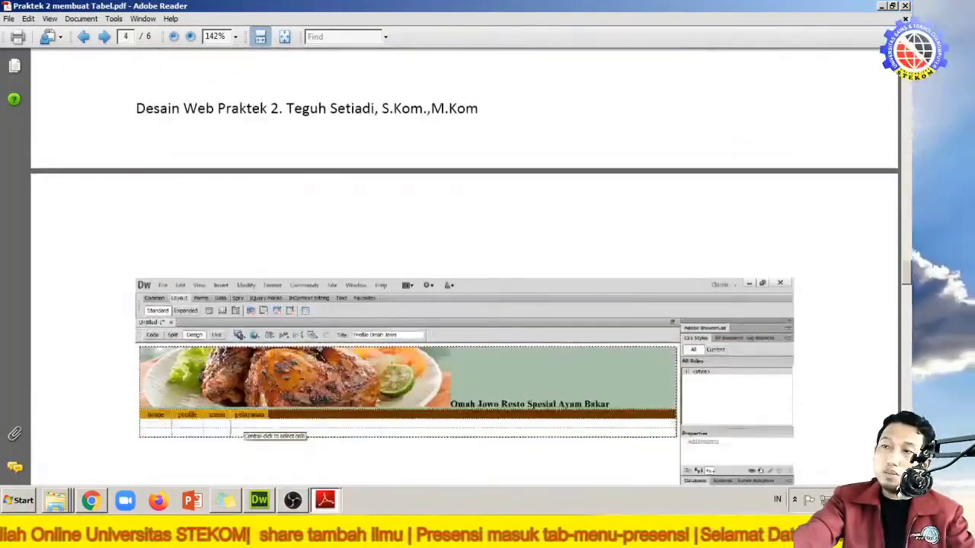
{"action": "scroll", "coordinate": [391, 367], "scroll_direction": "down", "scroll_amount": 4}
{"action": "scroll", "coordinate": [391, 367], "scroll_direction": "down", "scroll_amount": 7}
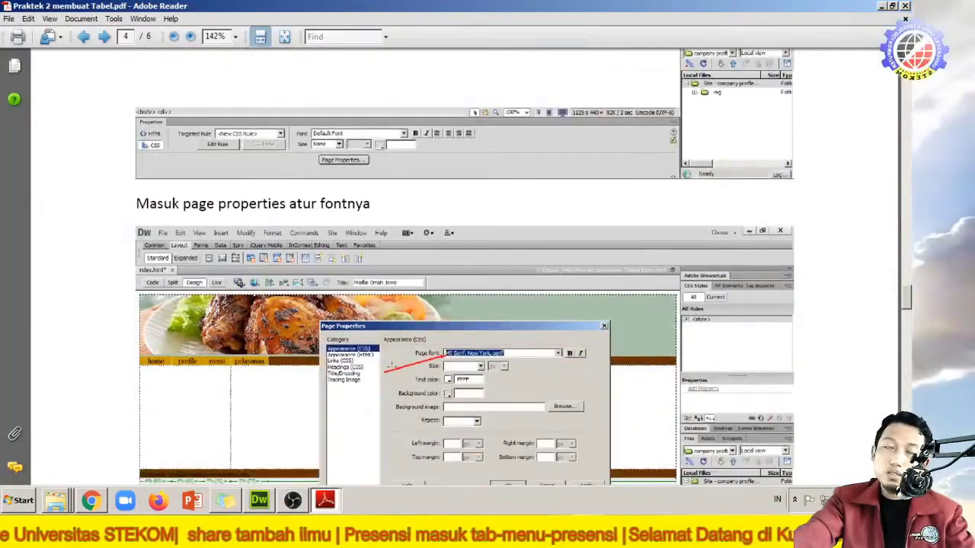
{"action": "scroll", "coordinate": [392, 366], "scroll_direction": "down", "scroll_amount": 20}
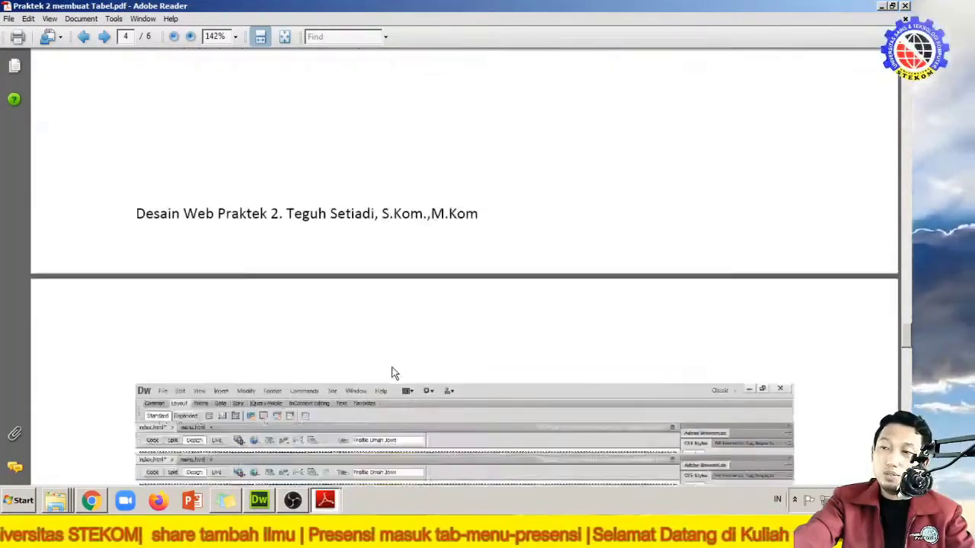
Step: Examine the "Hasil akhir" example on page 5 and the finished menu page layout on page 6 of the PDF
{"action": "scroll", "coordinate": [392, 367], "scroll_direction": "down", "scroll_amount": 6}
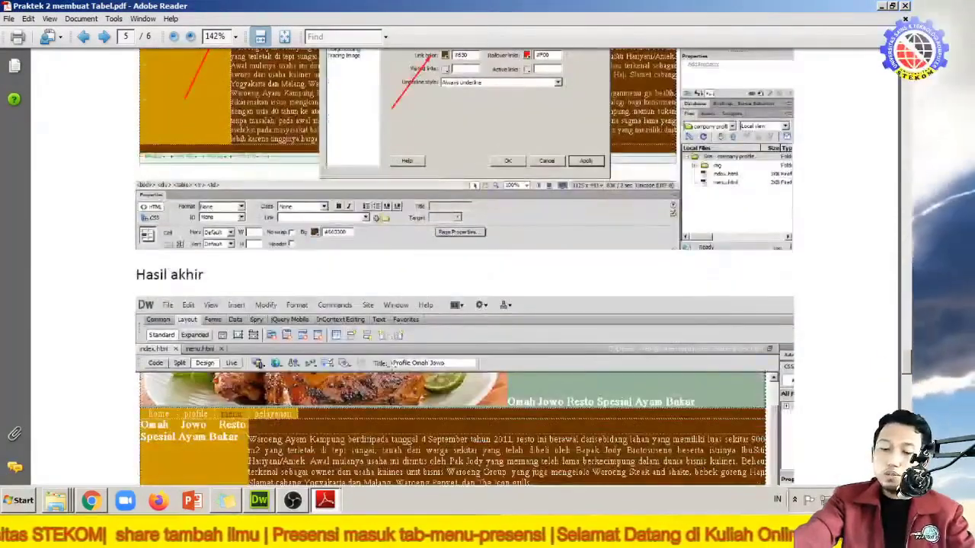
{"action": "scroll", "coordinate": [392, 366], "scroll_direction": "down", "scroll_amount": 10}
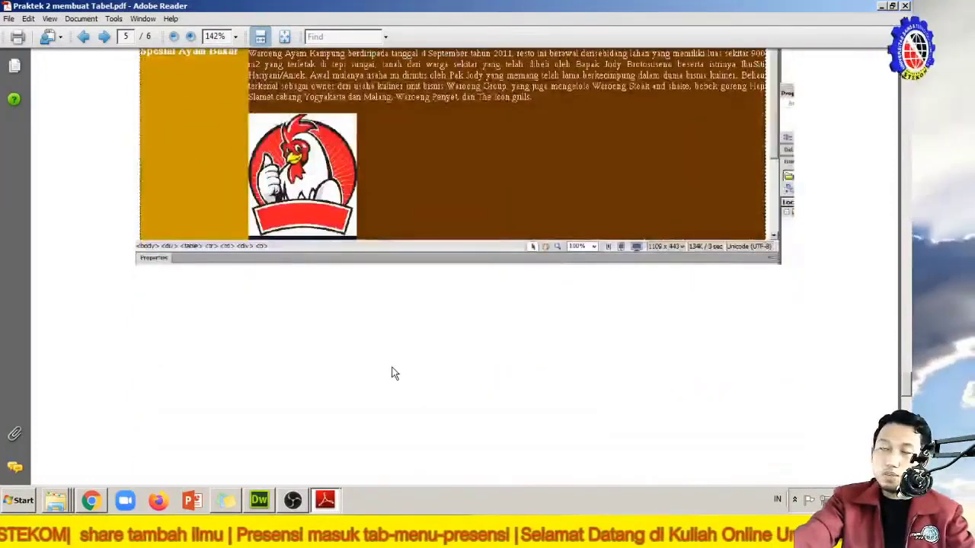
{"action": "scroll", "coordinate": [391, 373], "scroll_direction": "down", "scroll_amount": 13}
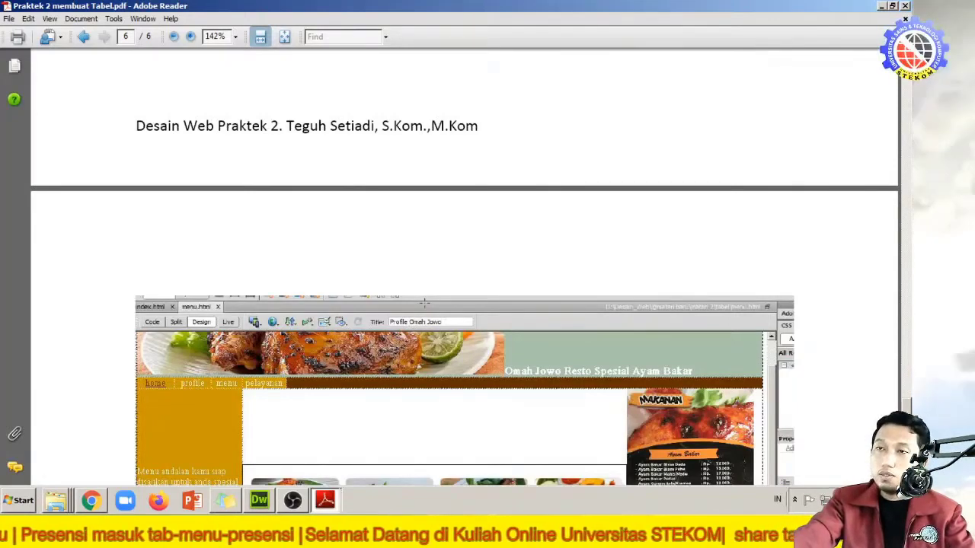
{"action": "scroll", "coordinate": [424, 304], "scroll_direction": "down", "scroll_amount": 3}
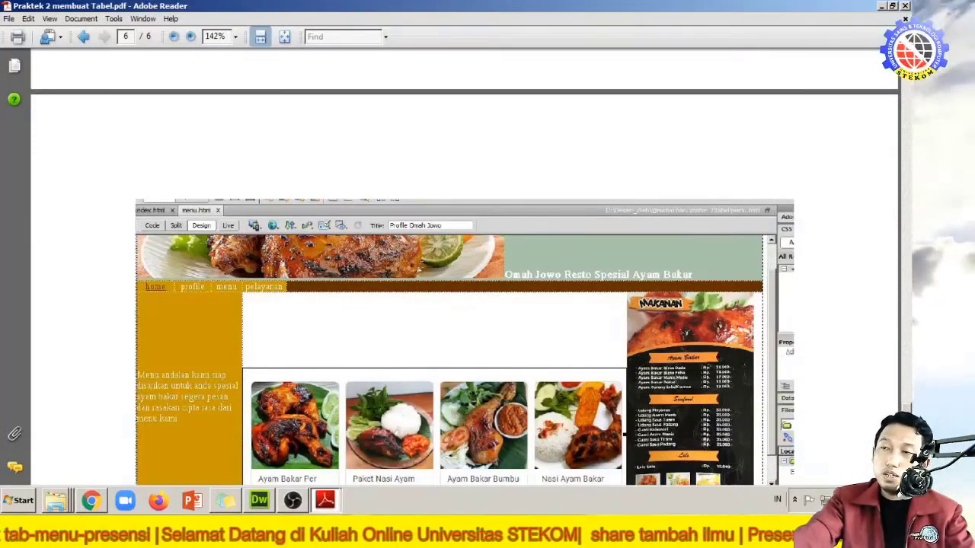
{"action": "scroll", "coordinate": [424, 303], "scroll_direction": "down", "scroll_amount": 1}
{"action": "scroll", "coordinate": [415, 231], "scroll_direction": "down", "scroll_amount": 5}
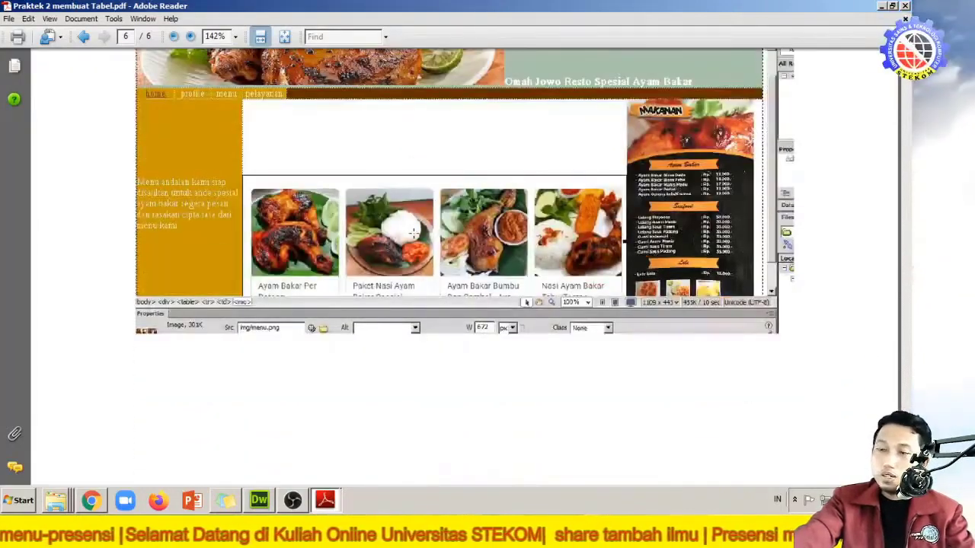